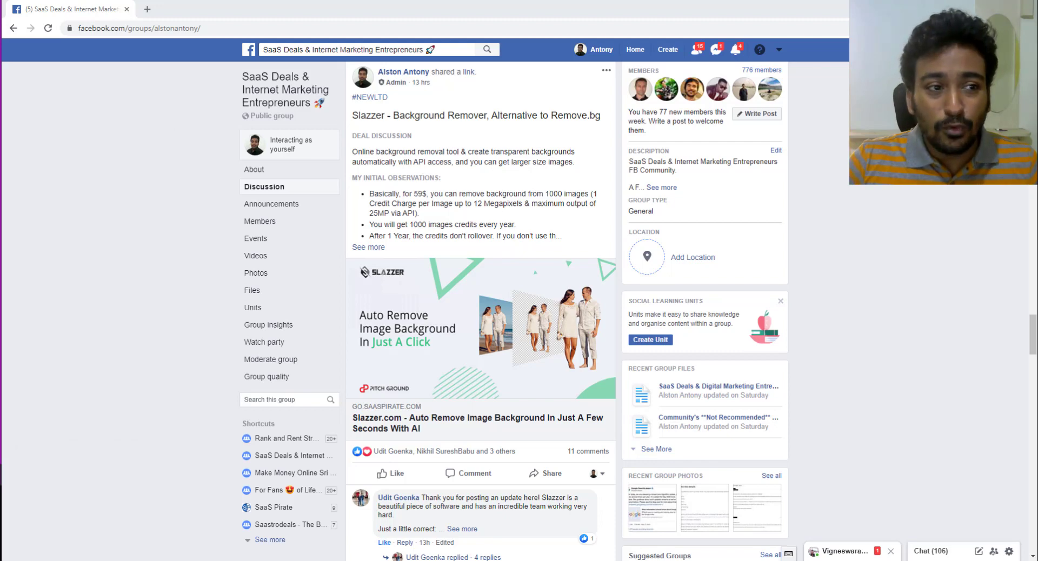
Step: Look over the open background removal tools: Slazzer, remove.bg, Canva, Glorify and Clipping Magic, ending on Slazzer's welcome page
drag(1, 64, 584, 72)
click(619, 68)
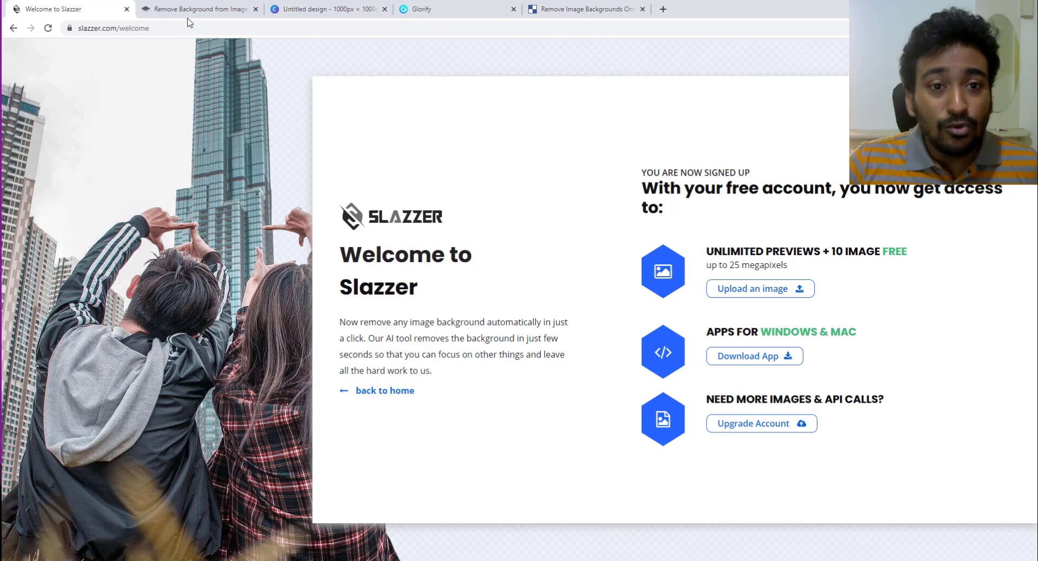
click(204, 11)
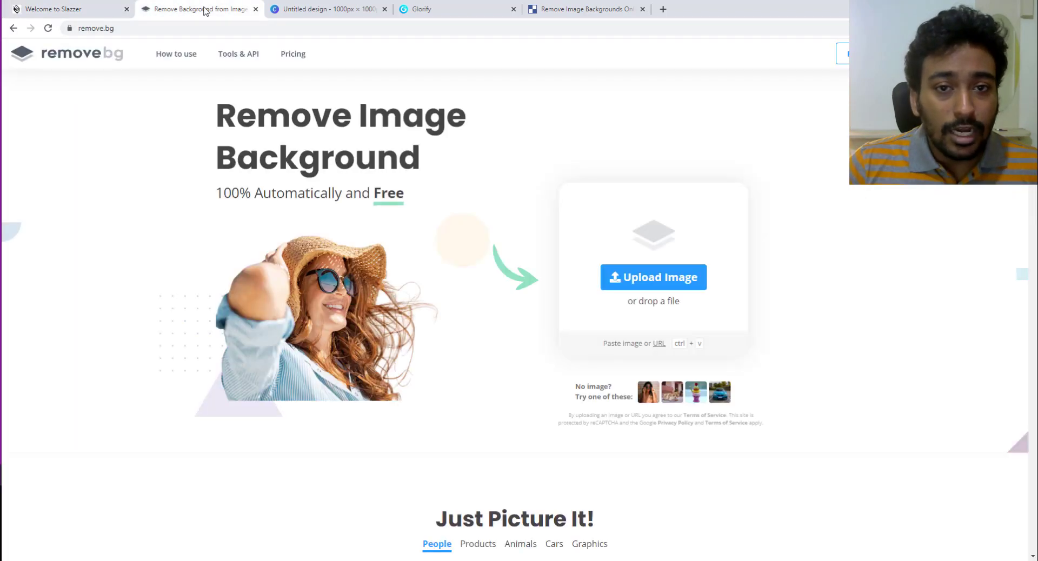
click(100, 13)
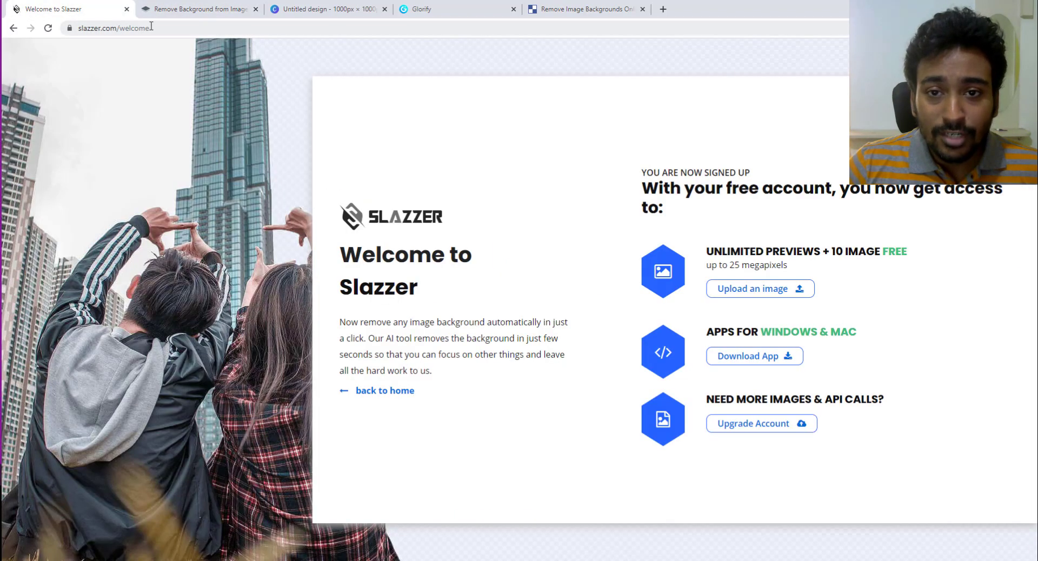
click(204, 11)
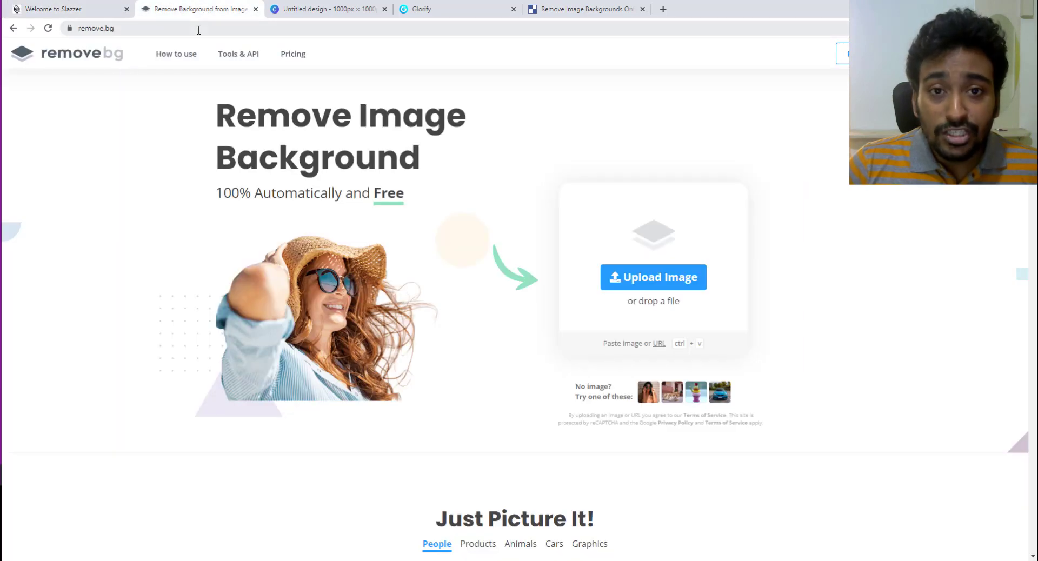
click(326, 16)
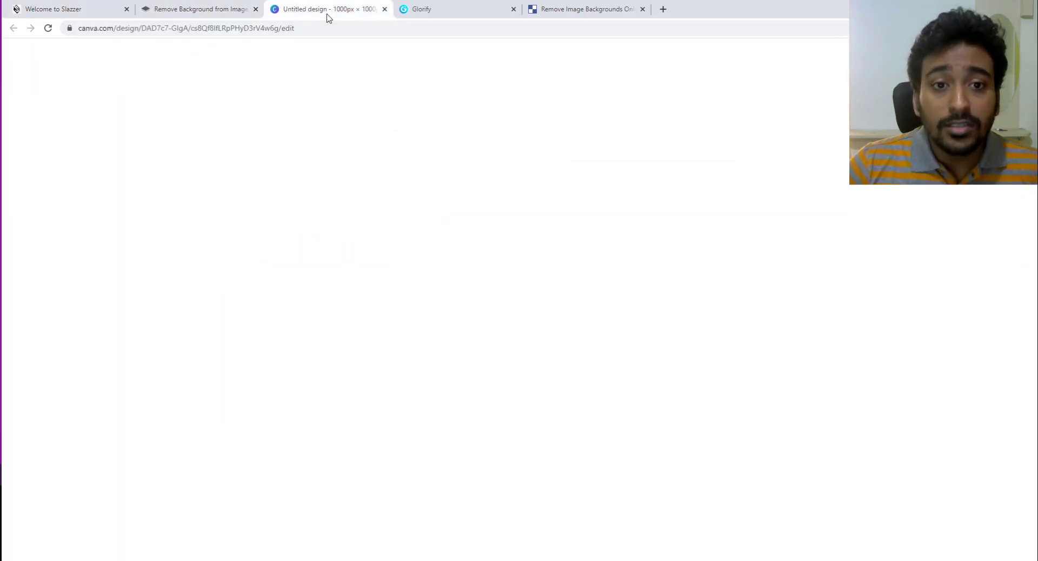
click(432, 16)
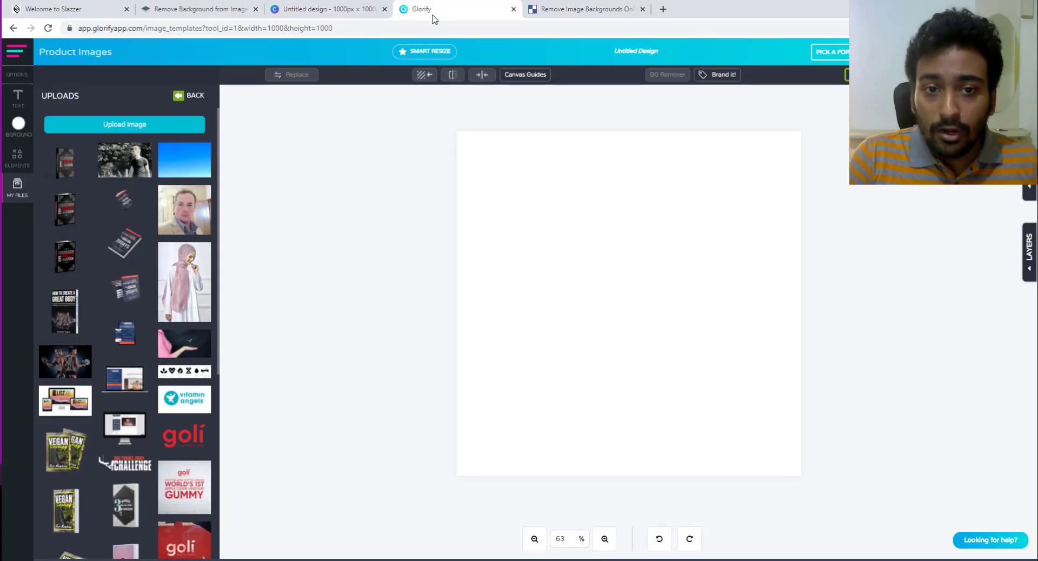
click(537, 18)
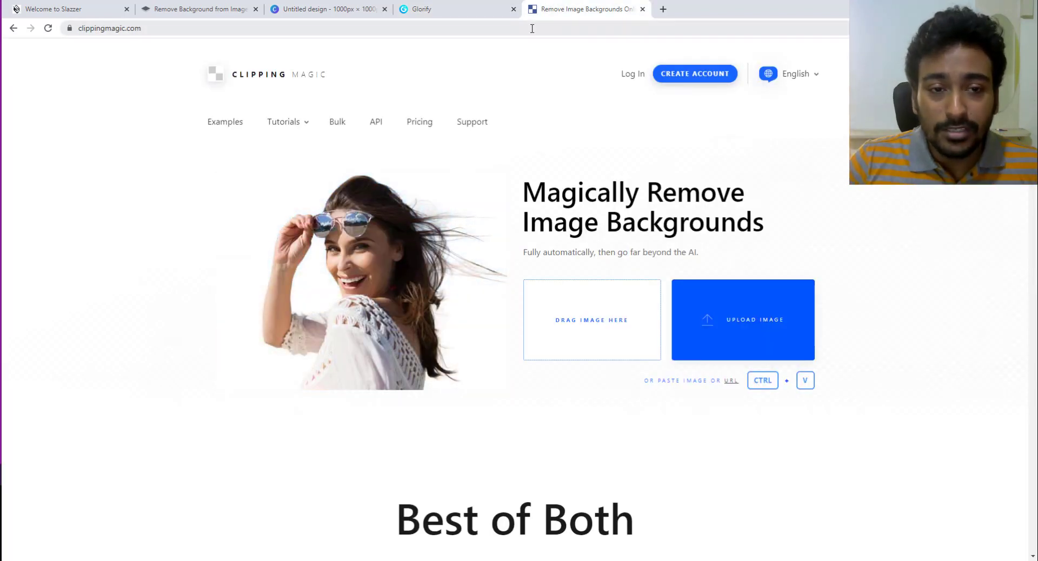
click(99, 6)
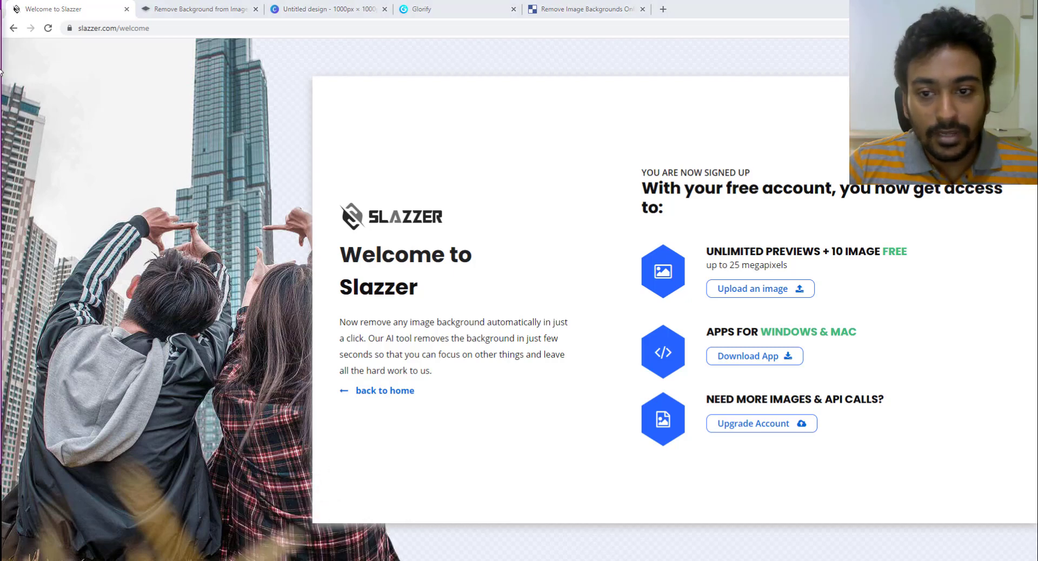
Step: Switch to the "images test" folder in File Explorer and move its window clear of the browser
key(alt+Tab)
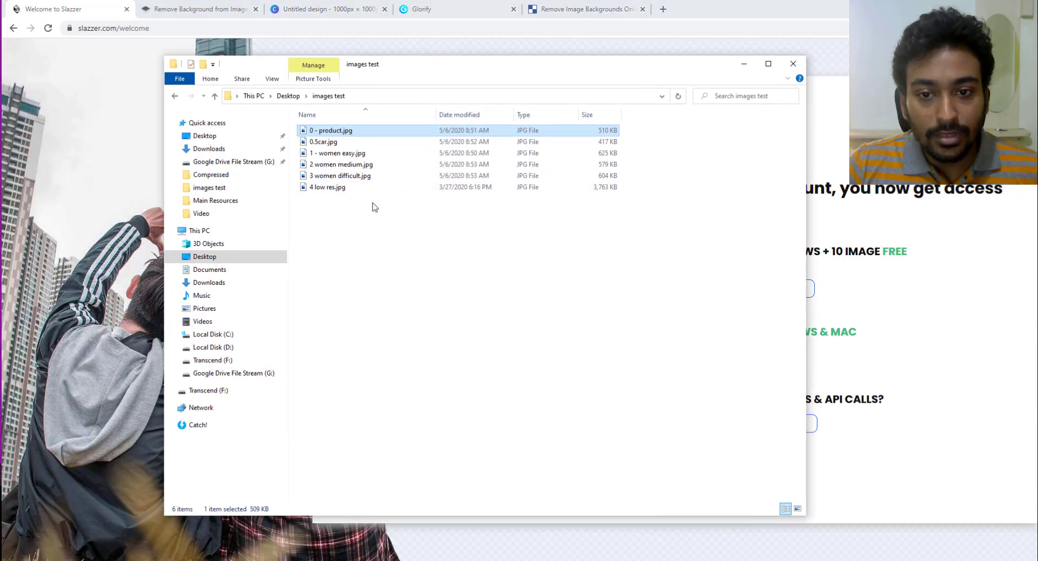
drag(373, 205, 346, 173)
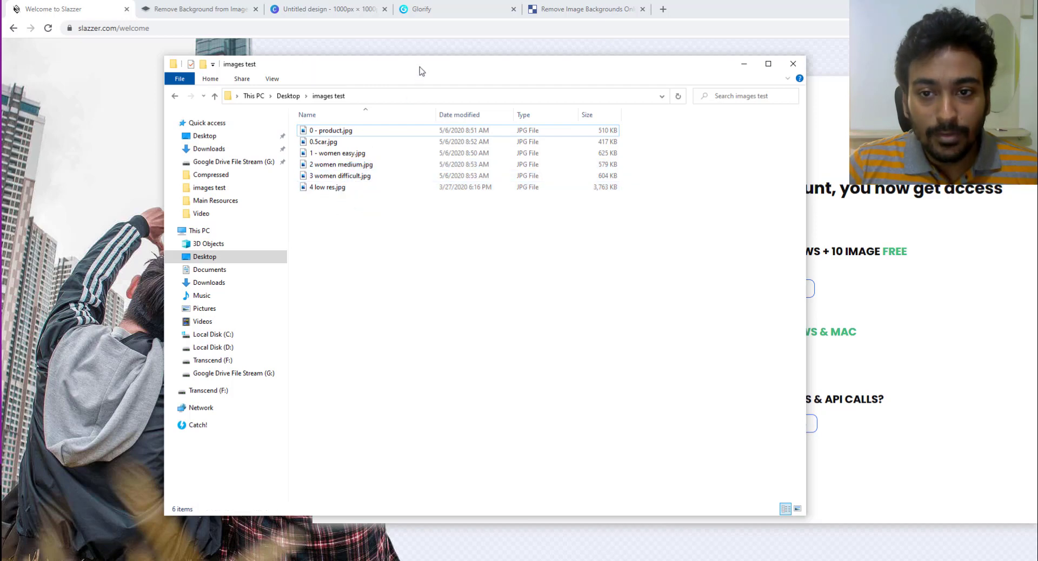
drag(422, 70, 0, 102)
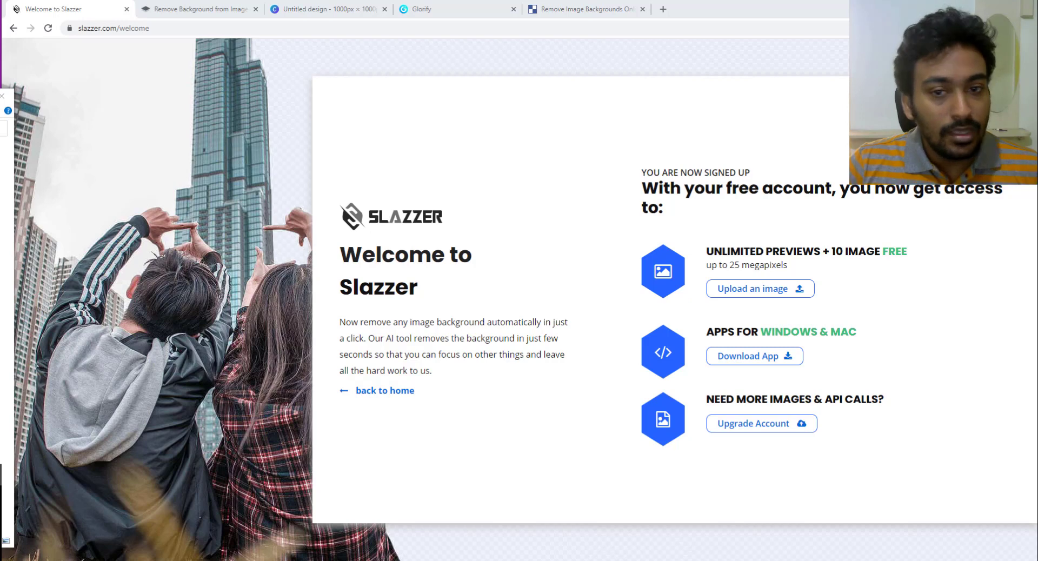
Step: Open 0 - product.jpg in Photos and browse through the test images up to 4 low res.jpg
key(Return)
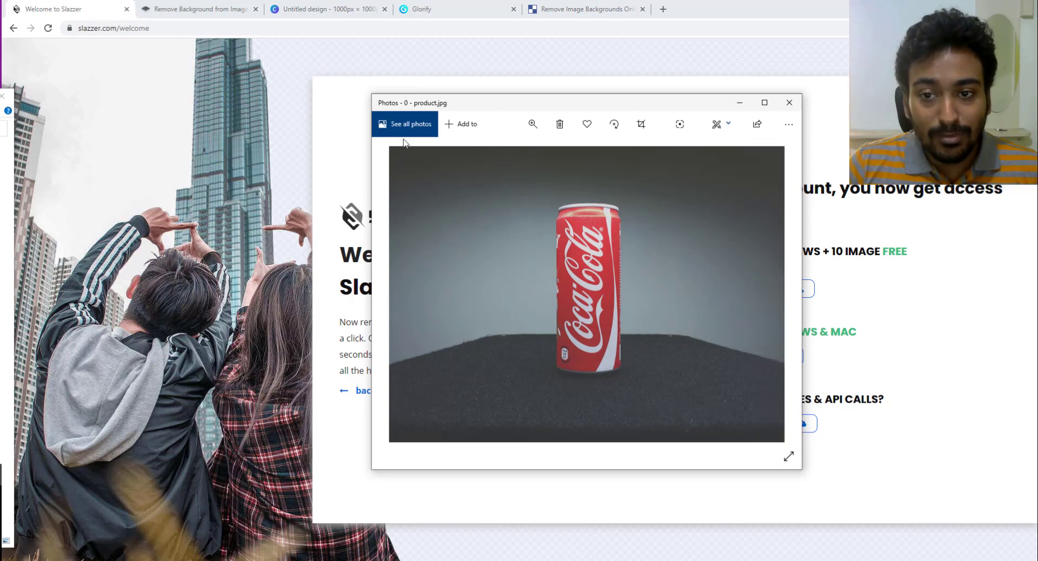
click(774, 293)
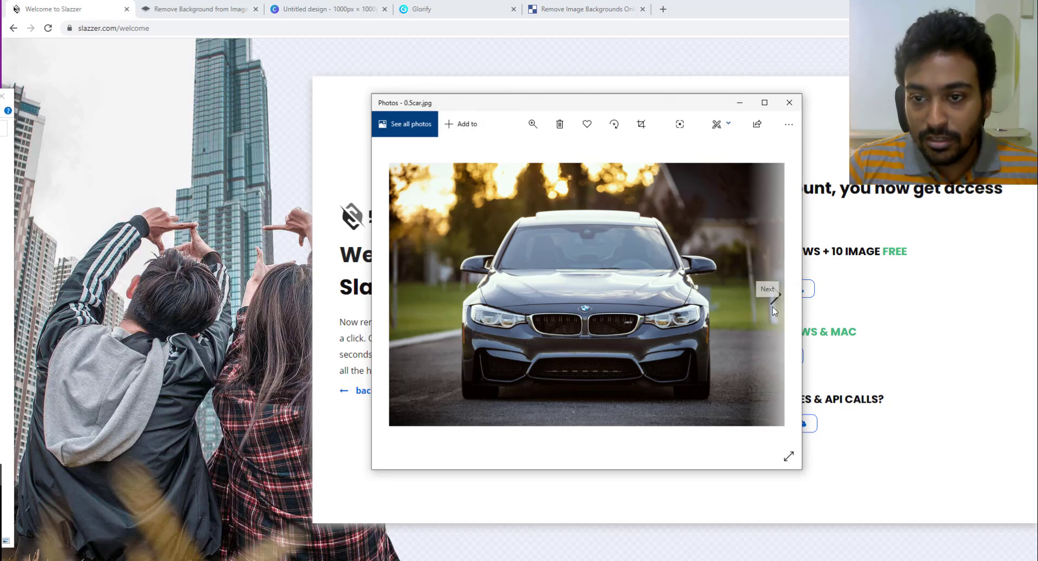
click(767, 305)
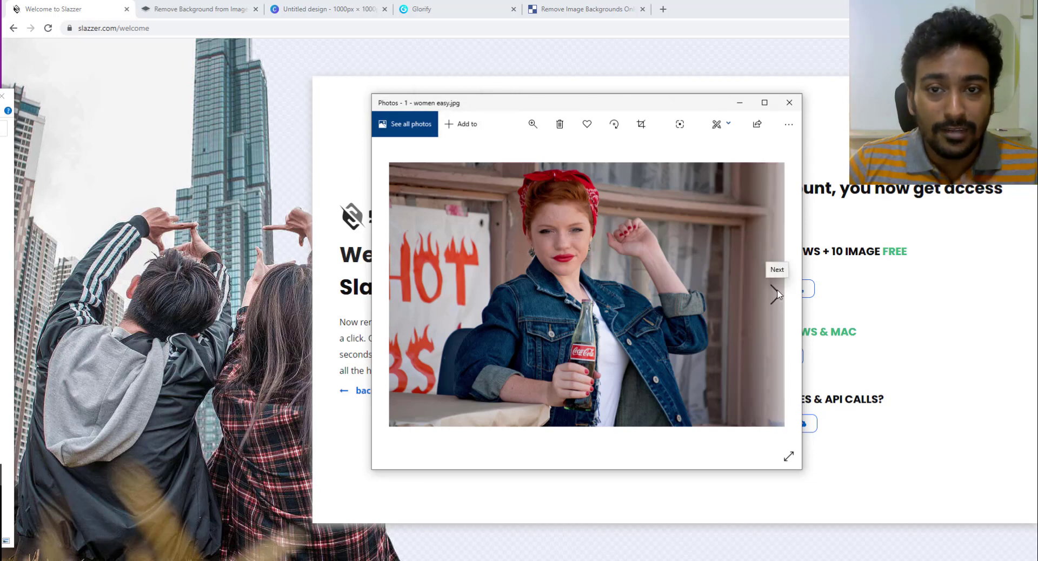
click(777, 294)
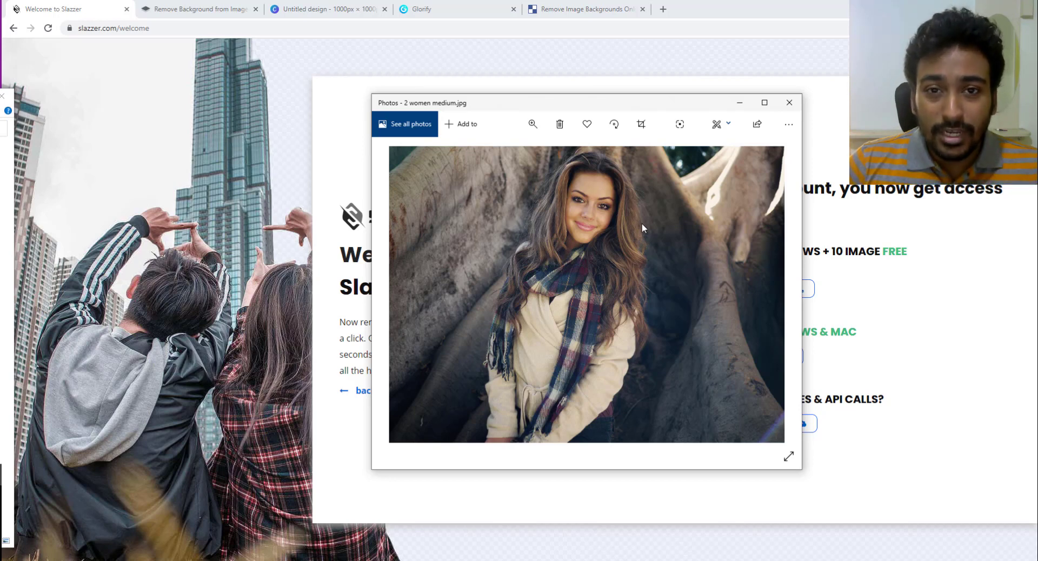
click(773, 292)
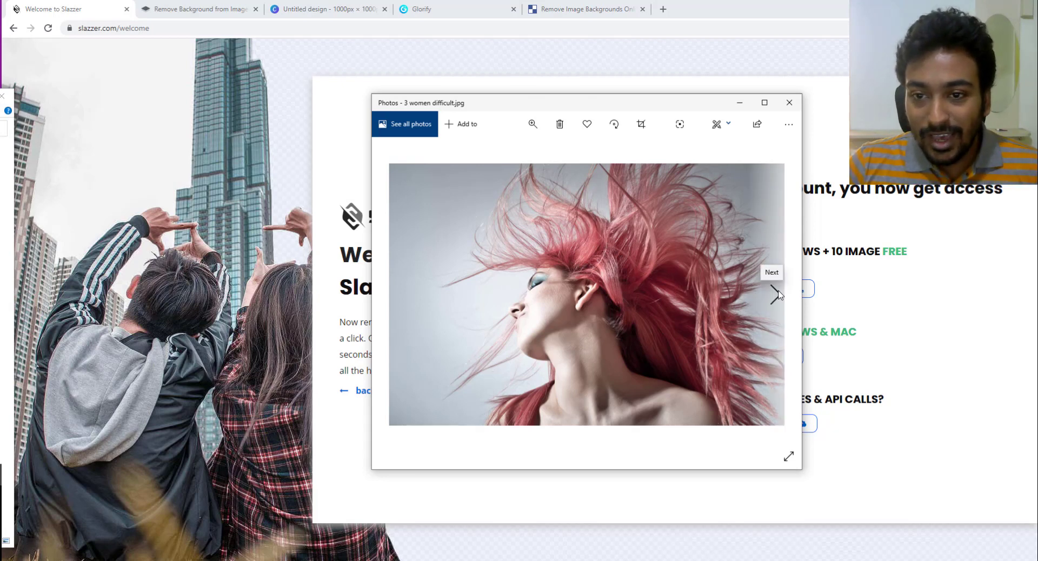
click(774, 281)
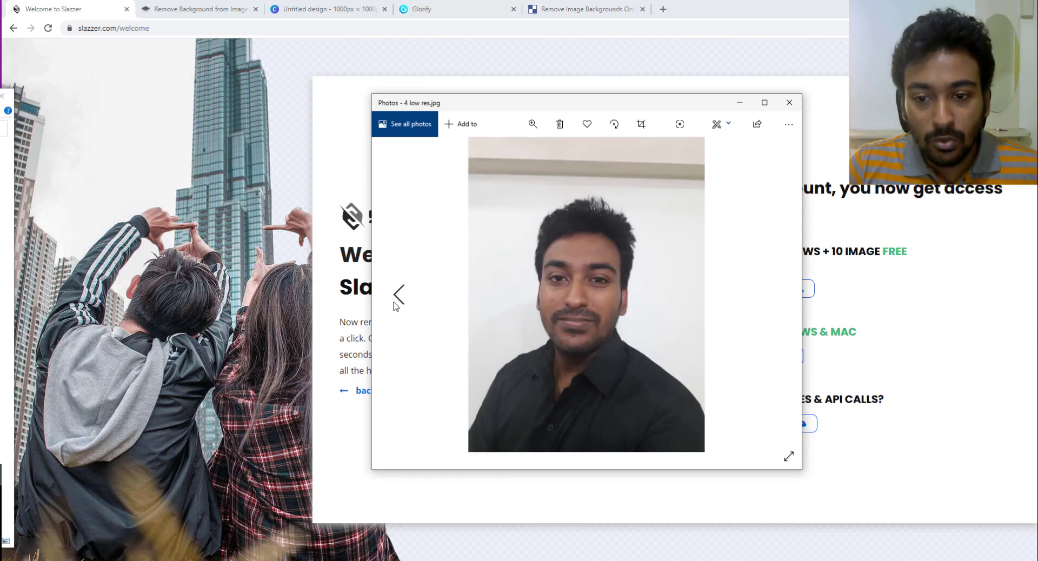
click(395, 302)
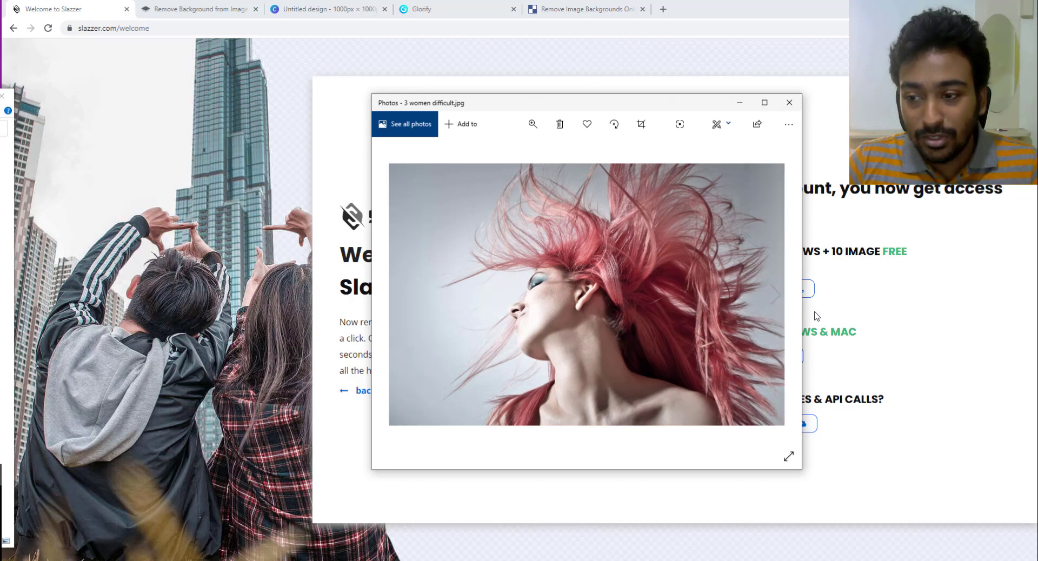
click(775, 295)
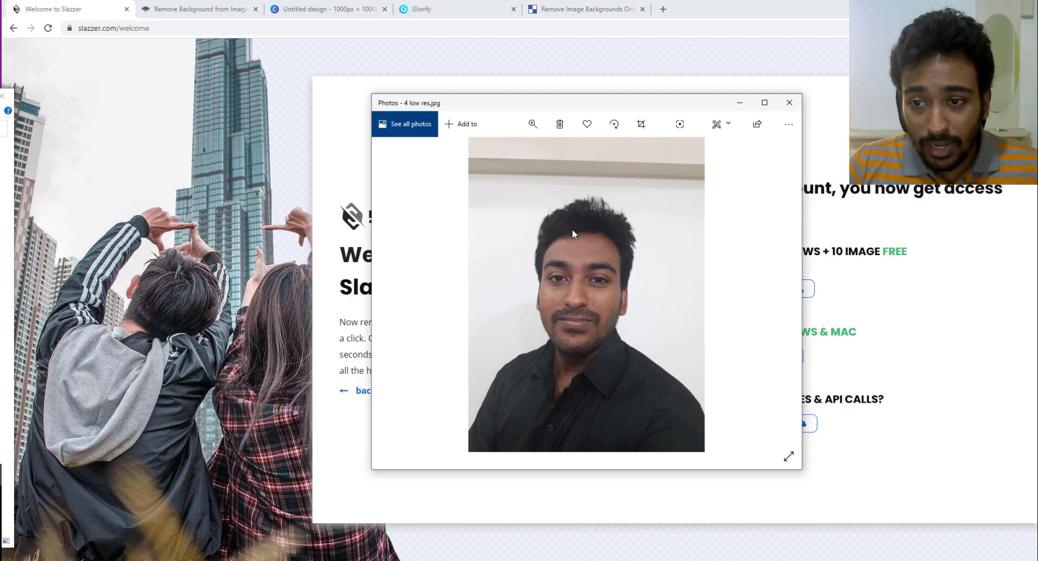
Step: Inspect 4 low res.jpg up close, restore the full view and move the Photos window off the browser
click(532, 123)
mouse_move(482, 152)
mouse_down()
mouse_move(512, 152)
mouse_move(469, 165)
mouse_move(486, 156)
mouse_up()
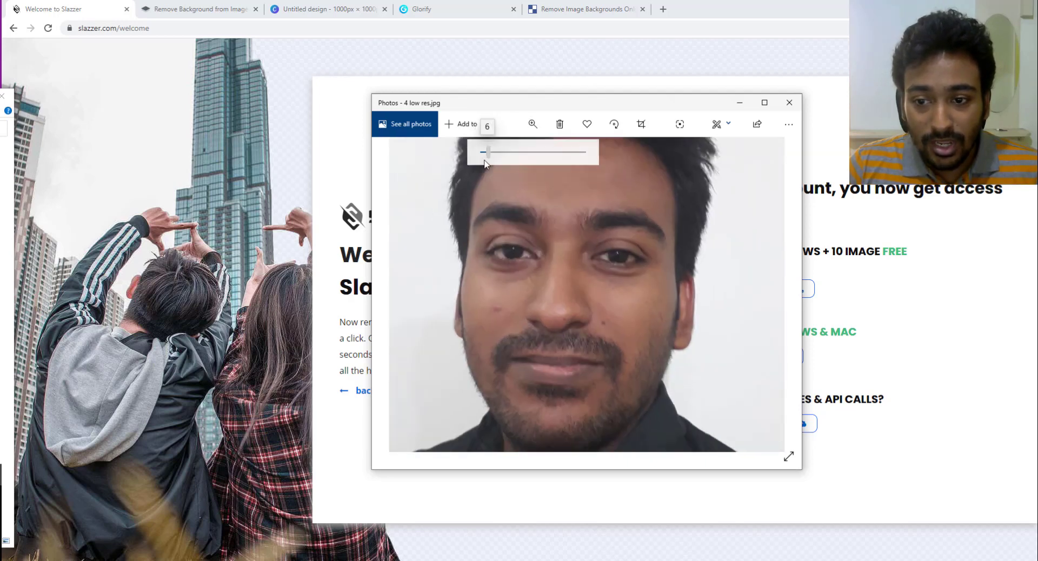
drag(492, 223, 592, 134)
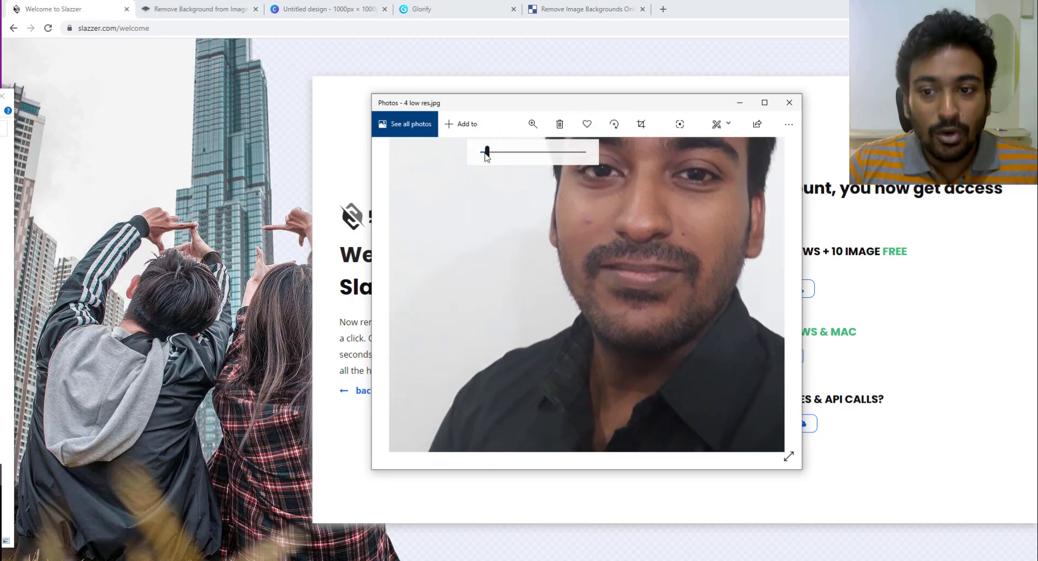
drag(487, 154, 459, 153)
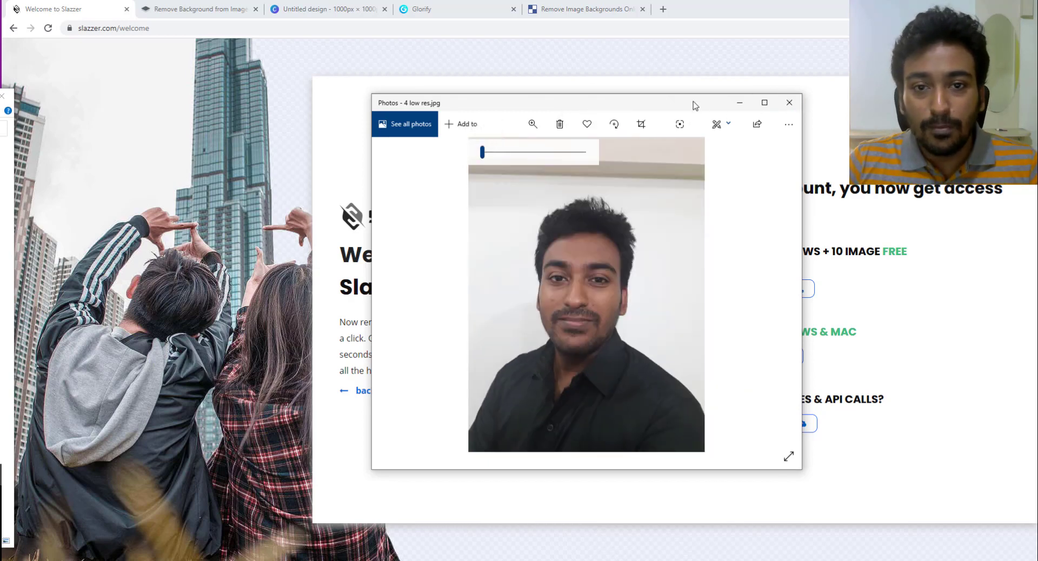
drag(627, 105, 0, 105)
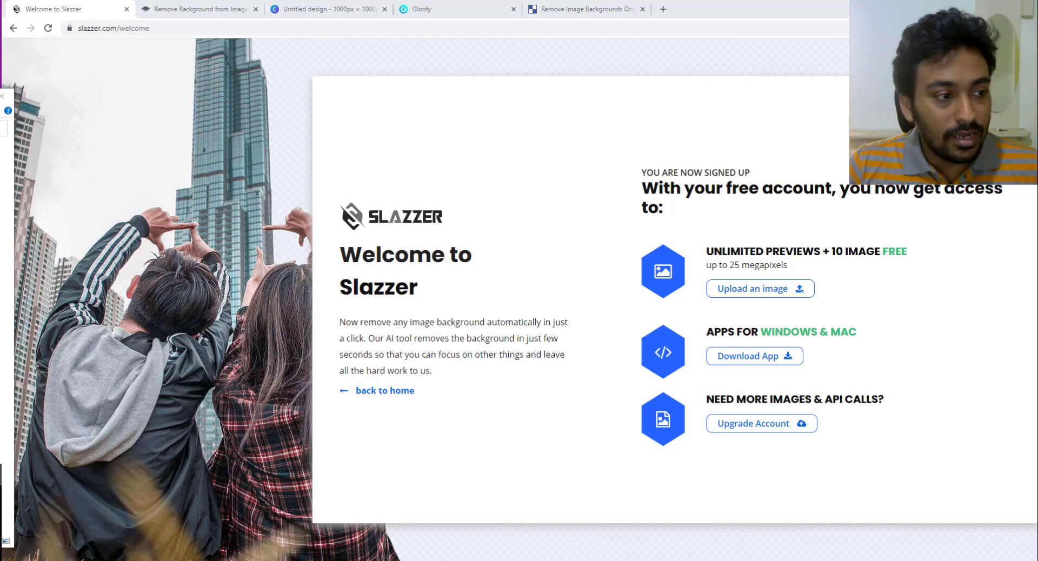
Step: Upload 0 - product.jpg from the desktop's "images test" folder to Slazzer for background removal
click(746, 296)
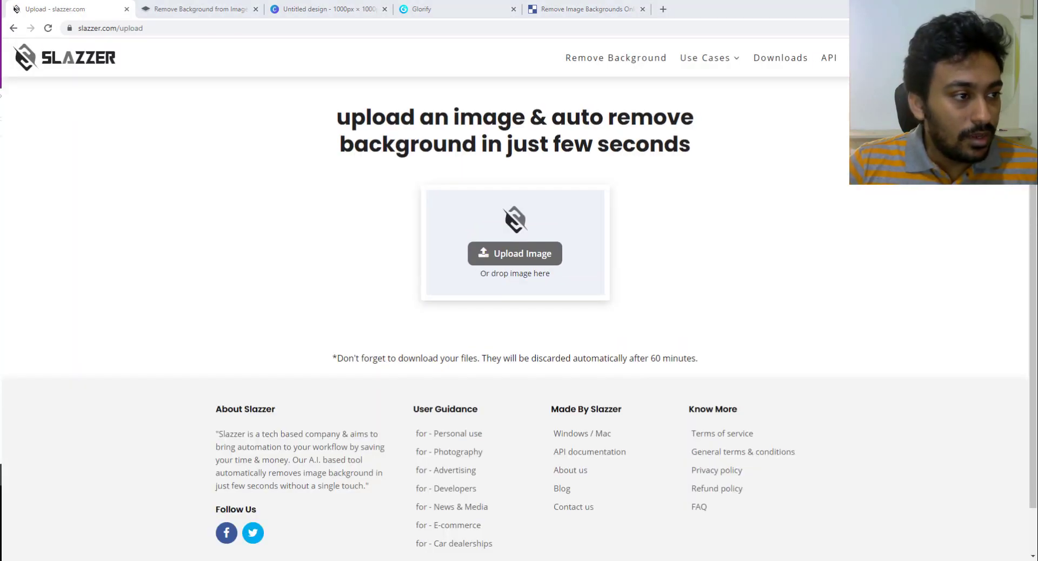
drag(0, 97, 0, 69)
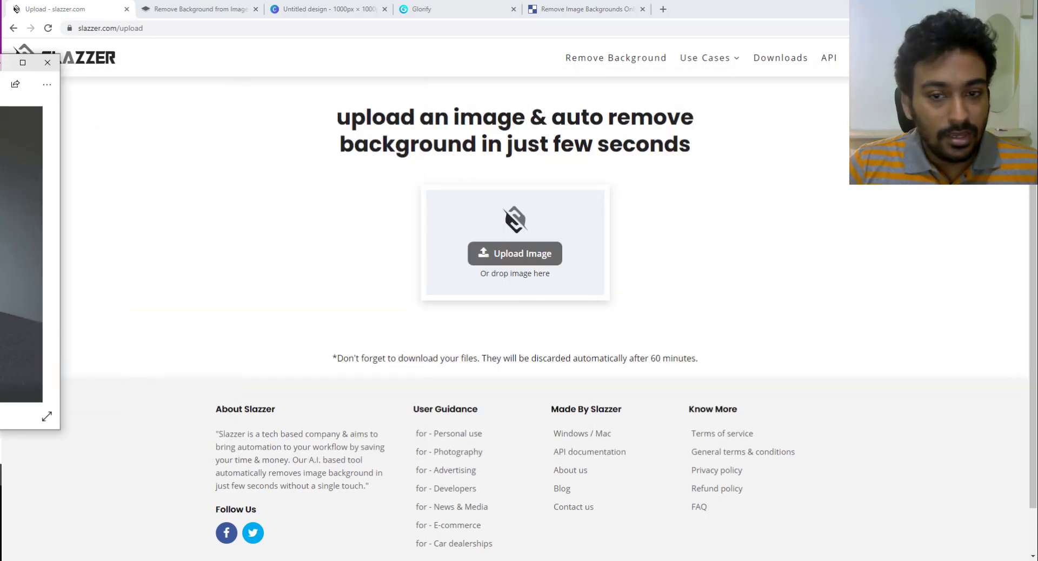
click(531, 258)
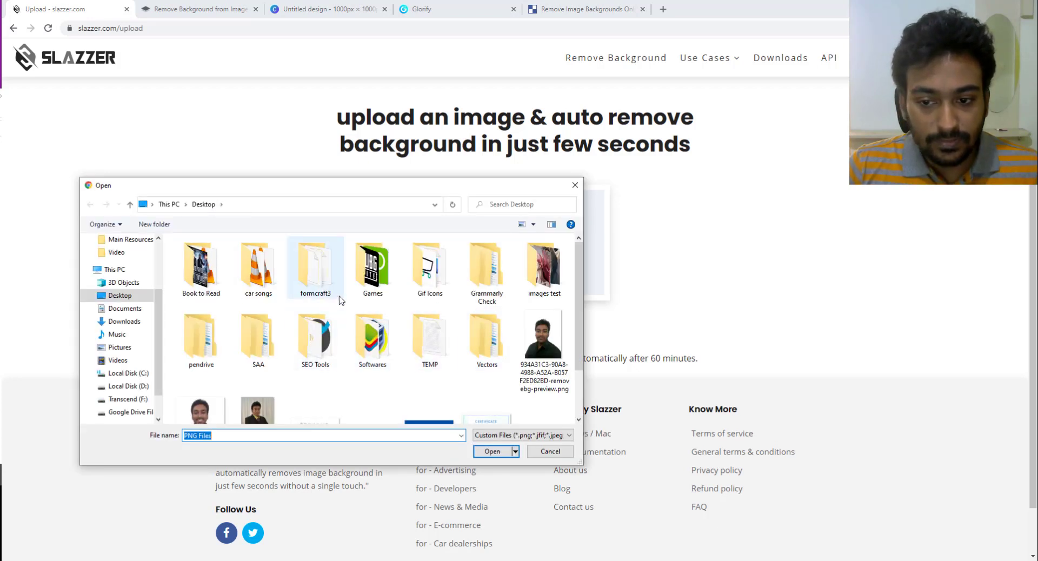
scroll(418, 328, down, 1)
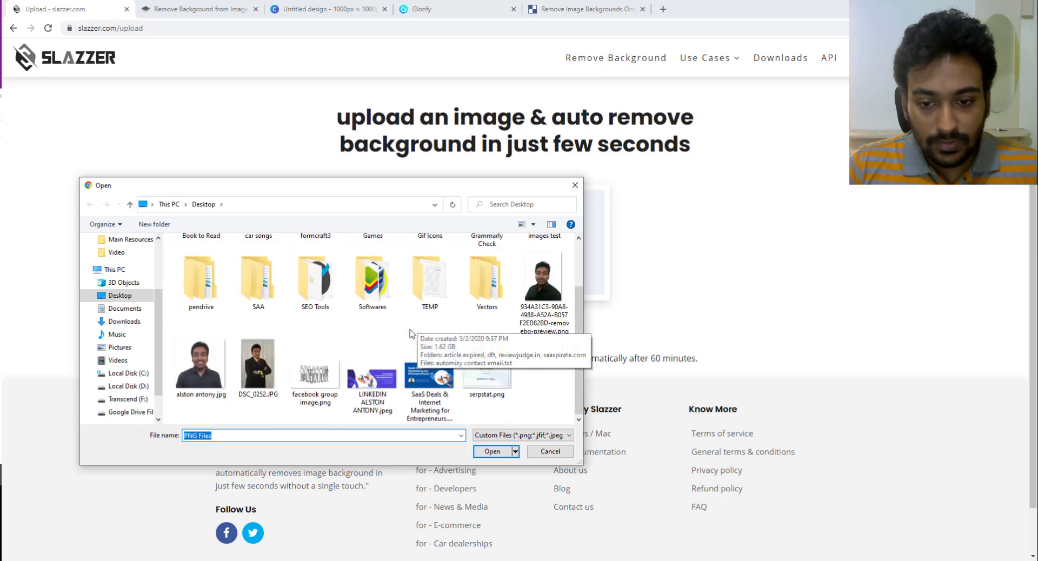
scroll(418, 328, up, 1)
click(543, 268)
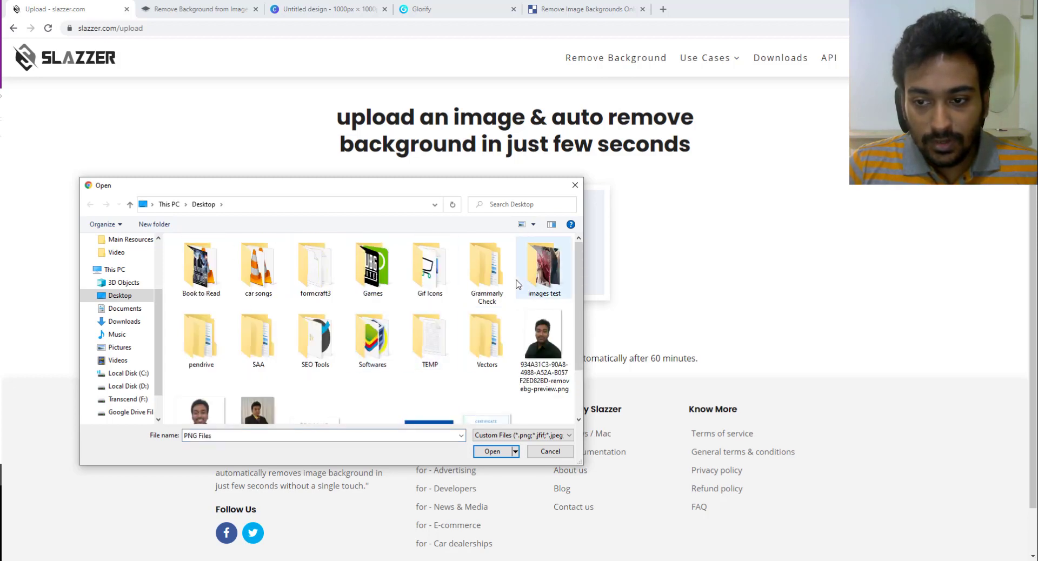
double_click(543, 267)
double_click(211, 270)
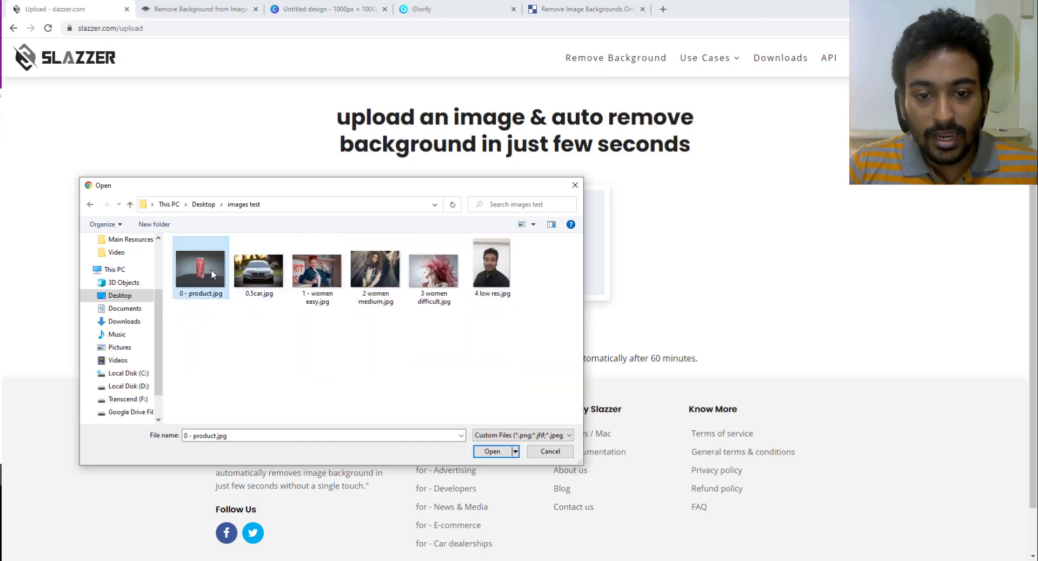
Step: Switch to remove.bg and upload 0 - product.jpg for background removal
click(227, 9)
click(648, 284)
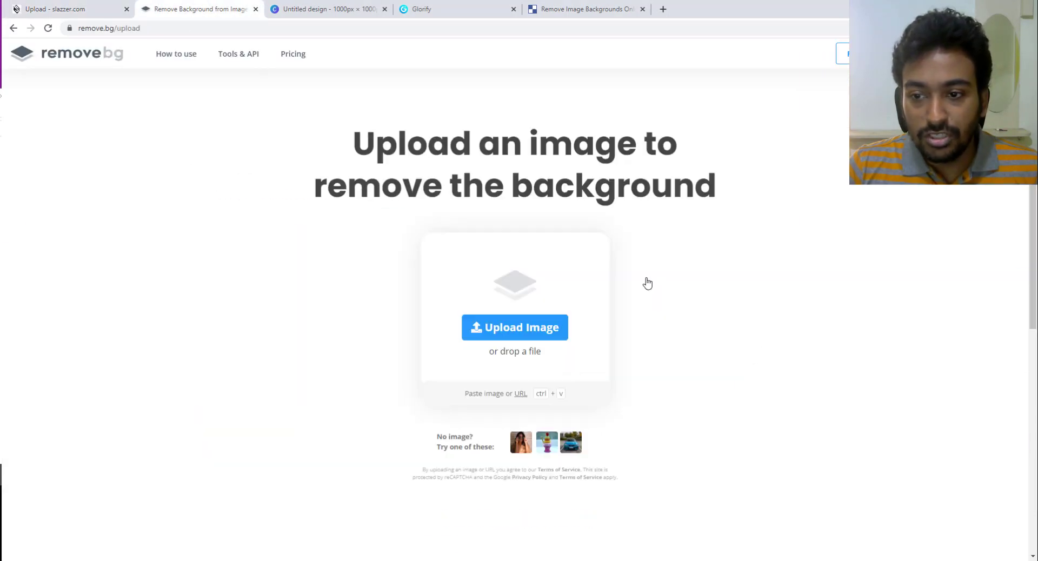
double_click(200, 268)
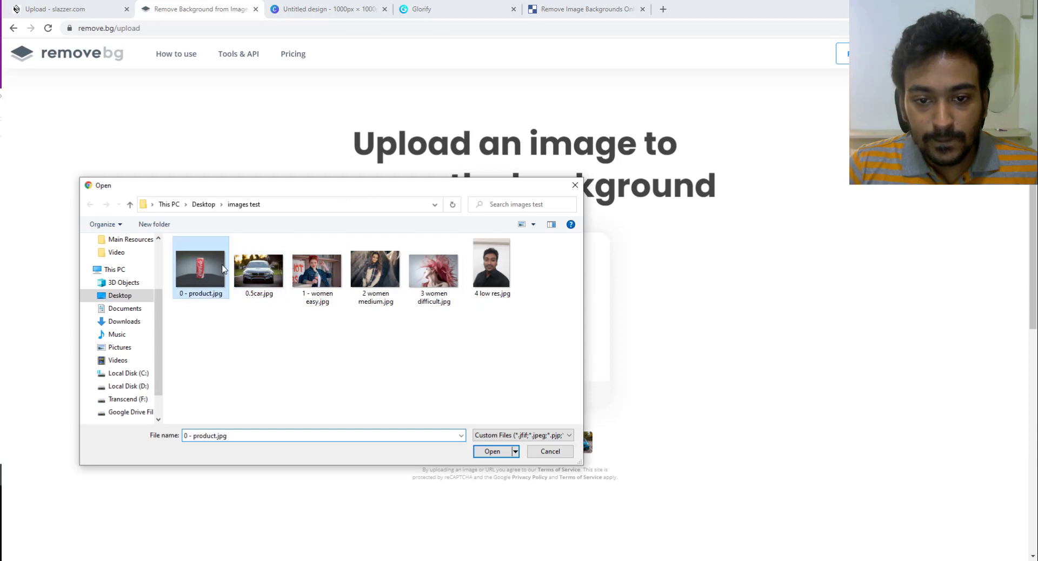
Step: Switch to the Canva design and upload 0 - product.jpg to its image uploads
click(341, 9)
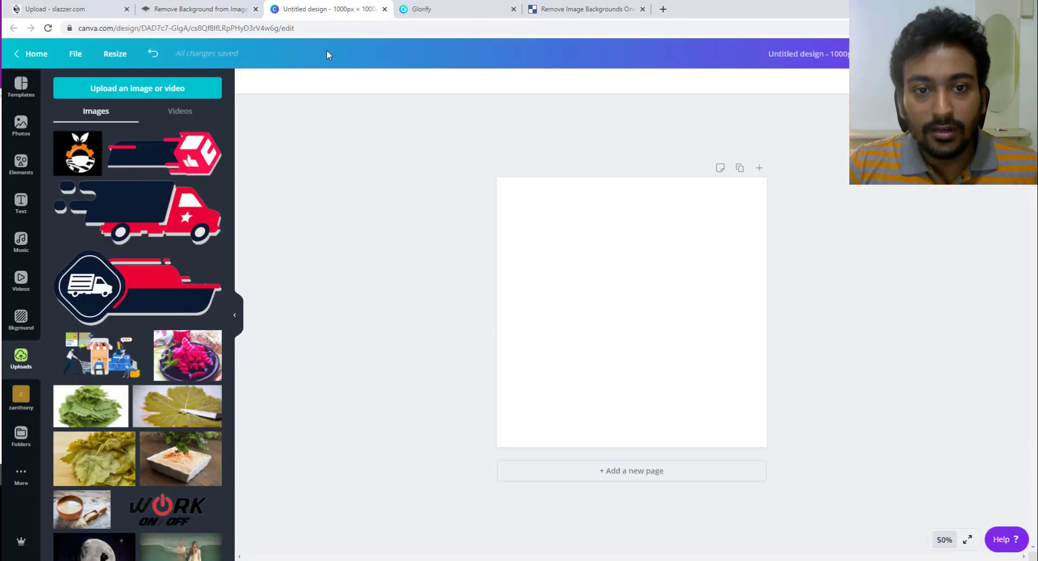
click(194, 92)
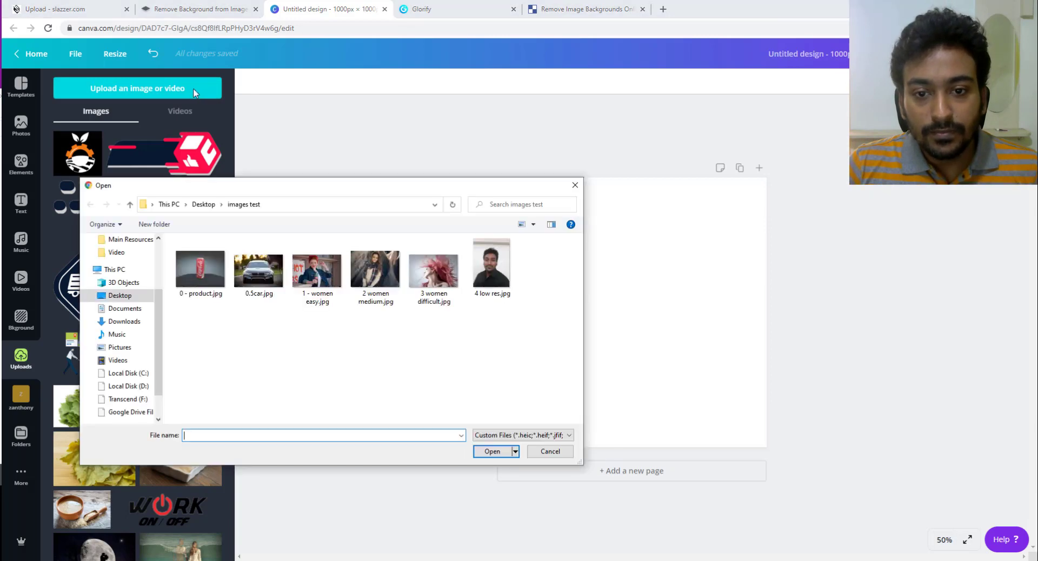
double_click(192, 254)
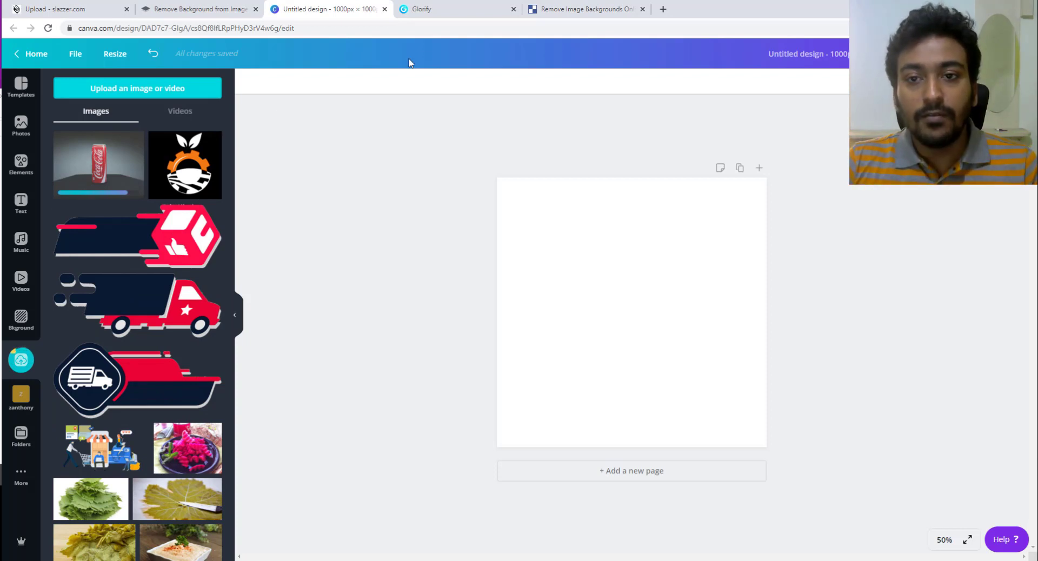
Step: Switch to Glorify and upload 0 - product.jpg to its image uploads
click(453, 6)
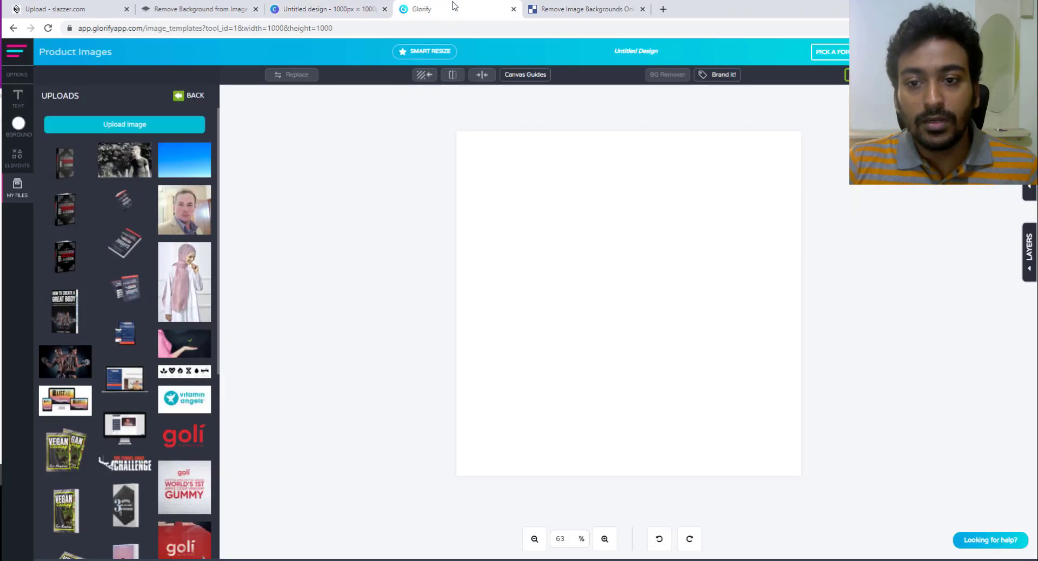
click(120, 127)
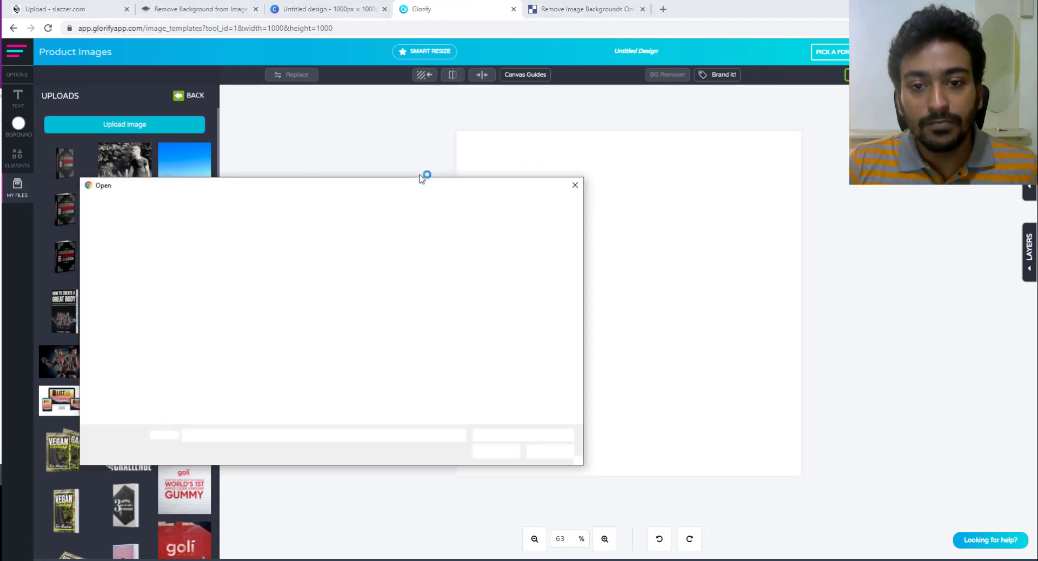
double_click(200, 269)
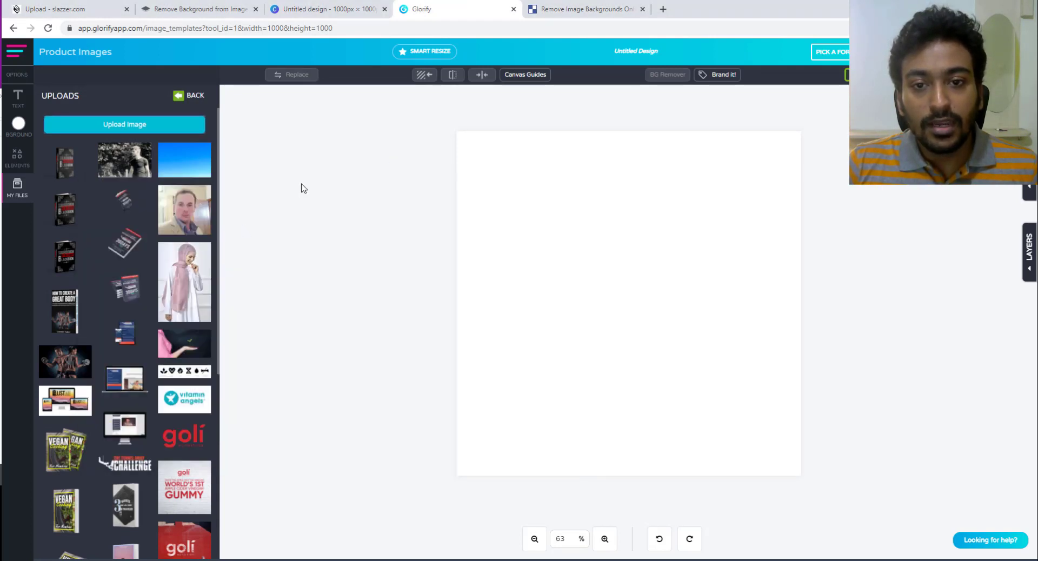
Step: Switch to Clipping Magic and upload 0 - product.jpg for background removal
click(560, 9)
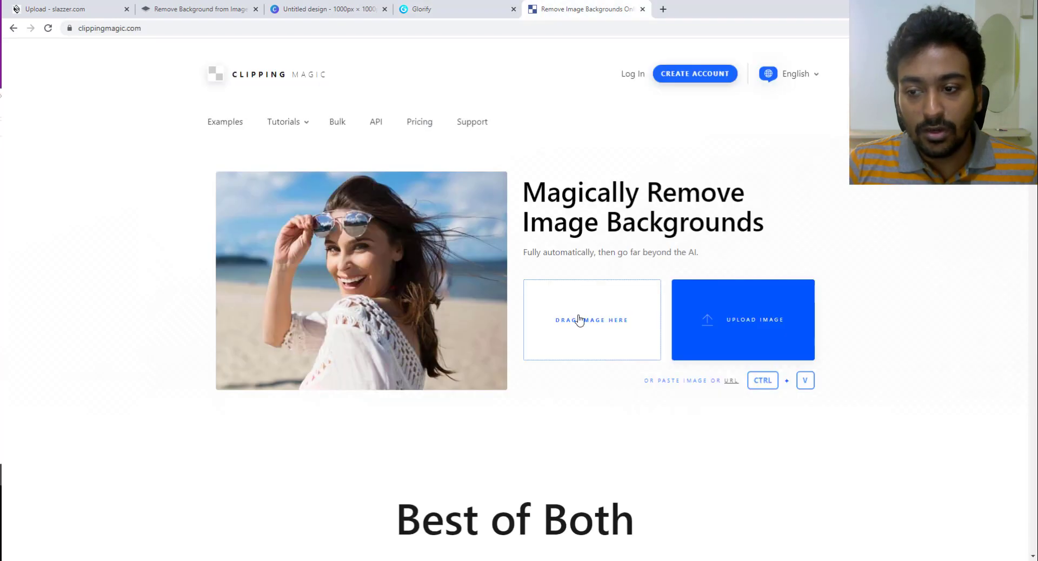
click(578, 319)
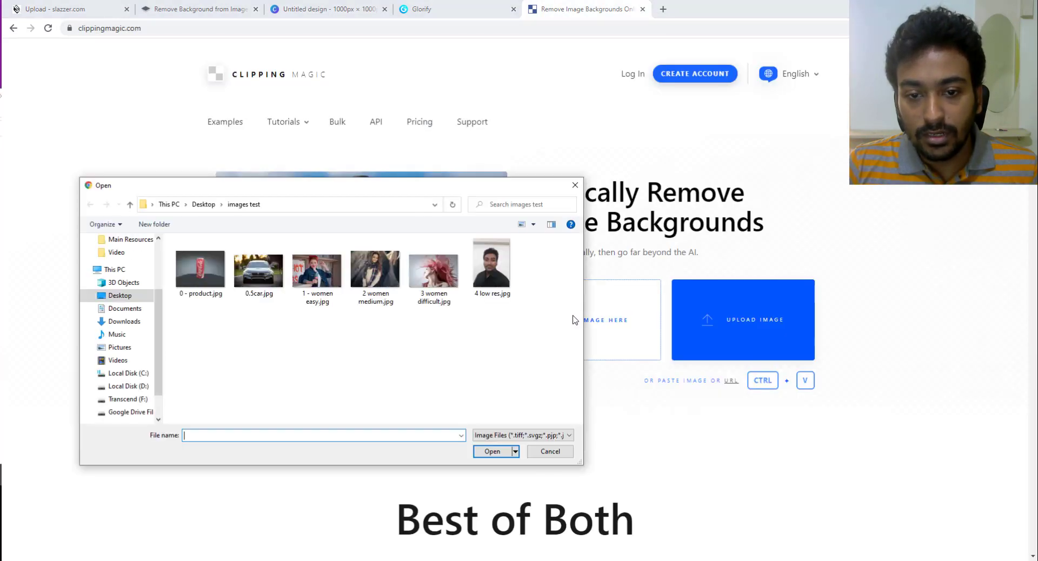
double_click(200, 268)
Step: Switch to the Canva design, place the uploaded can photo on the page and apply the Background Remover effect
click(323, 9)
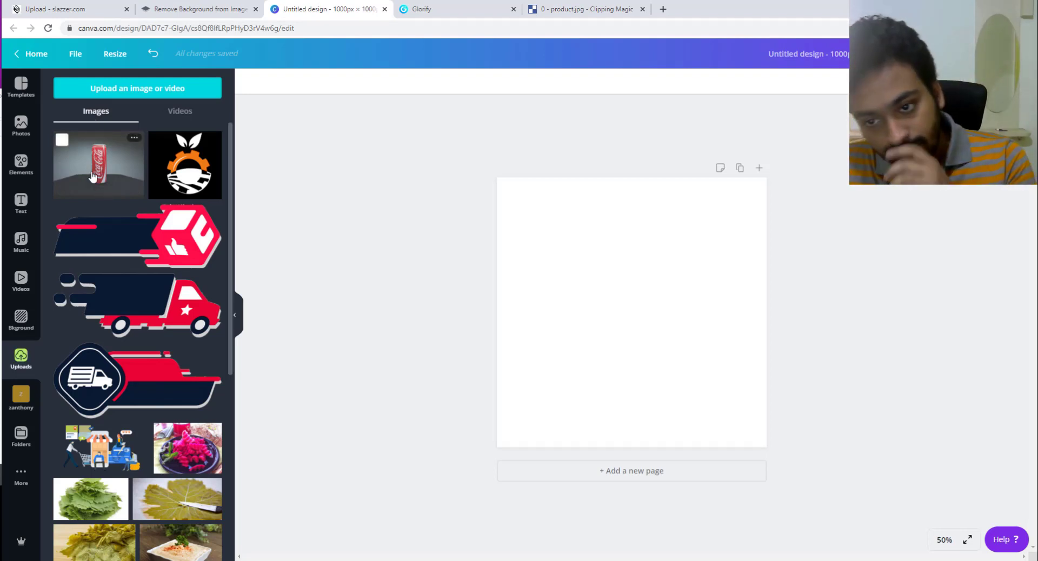
drag(97, 133, 565, 266)
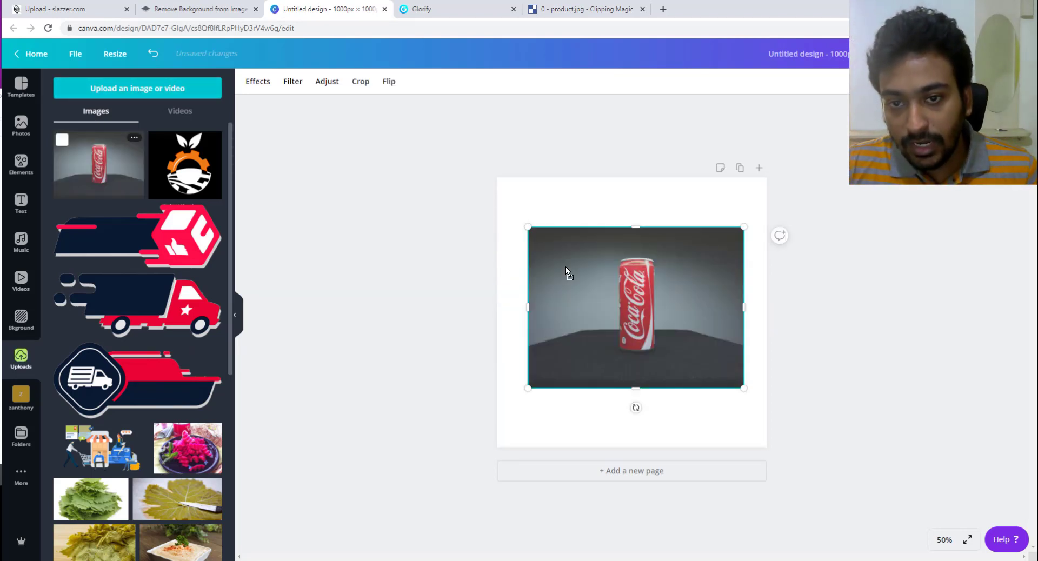
click(251, 84)
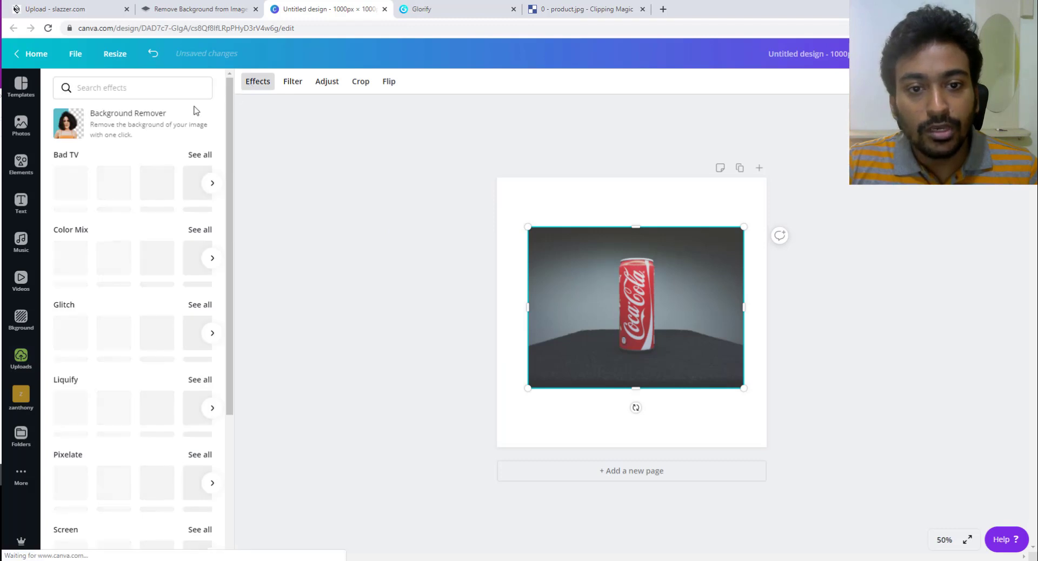
click(164, 117)
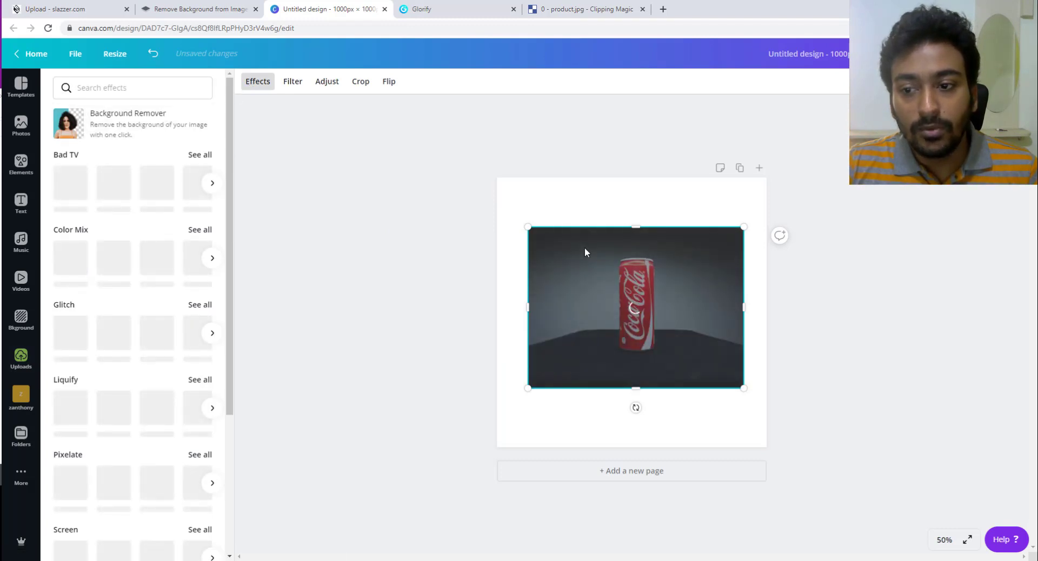
Step: Switch to Glorify, enlarge the can photo on the canvas and start its background remover
click(462, 14)
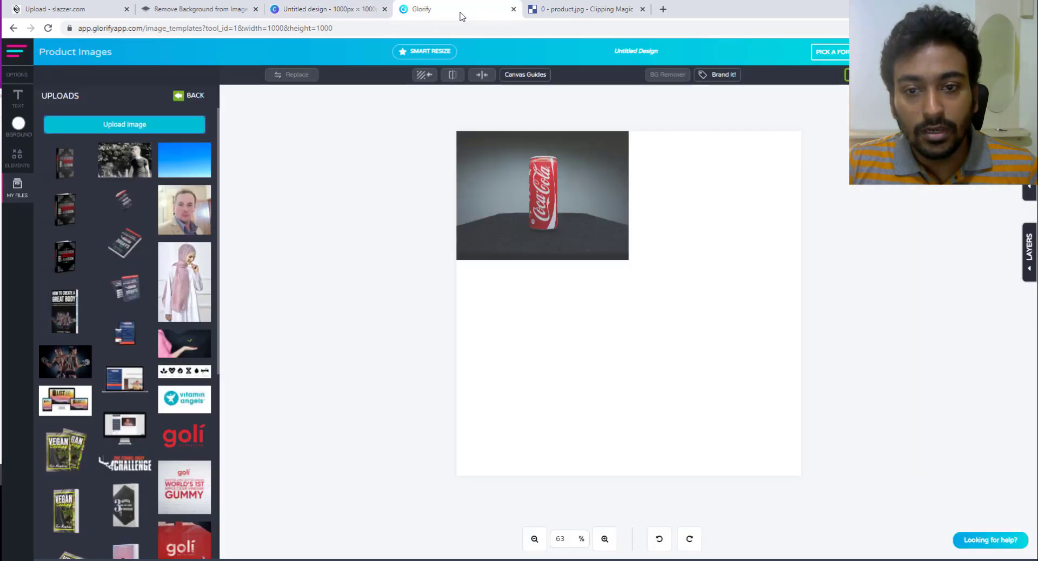
drag(597, 242, 738, 433)
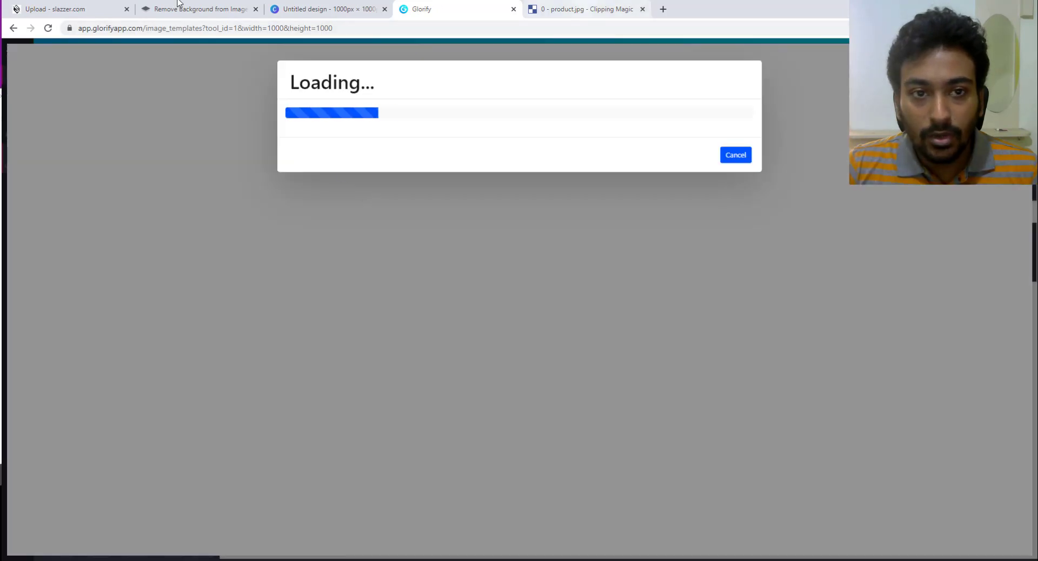
Step: Switch to Slazzer, download the can image without background and open the downloaded 0 - product.png
click(95, 4)
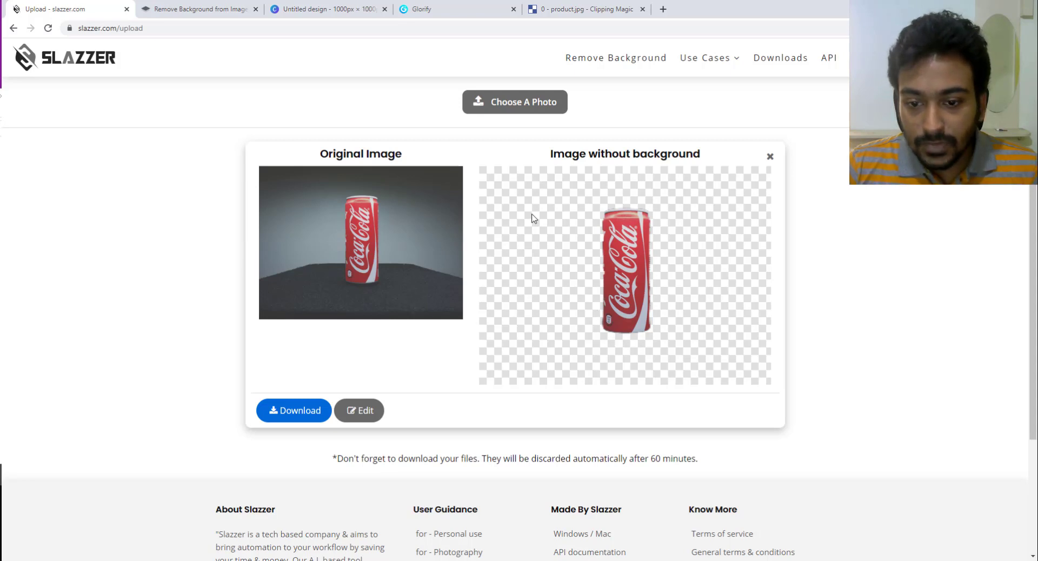
click(279, 419)
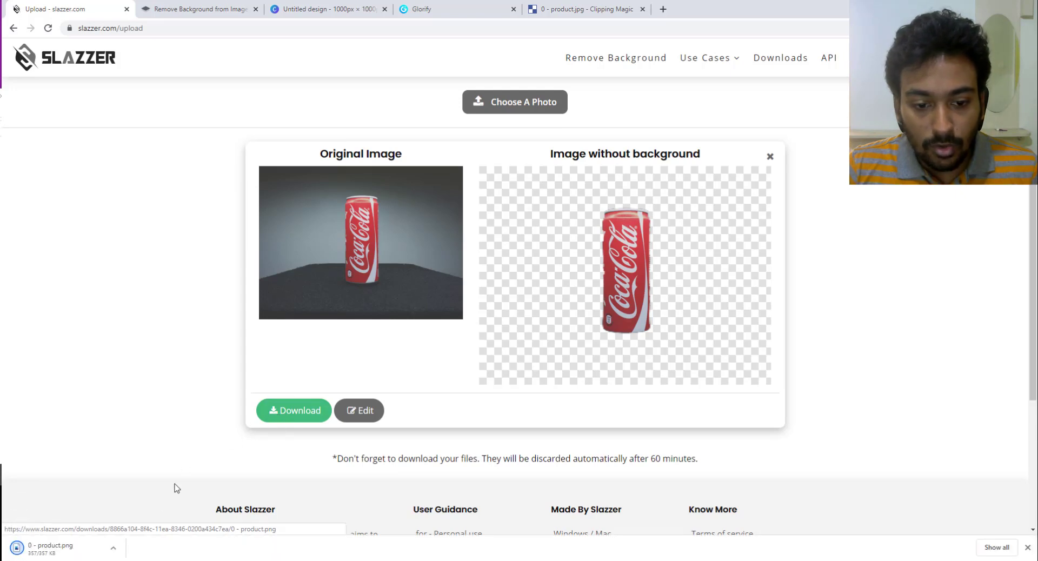
click(80, 549)
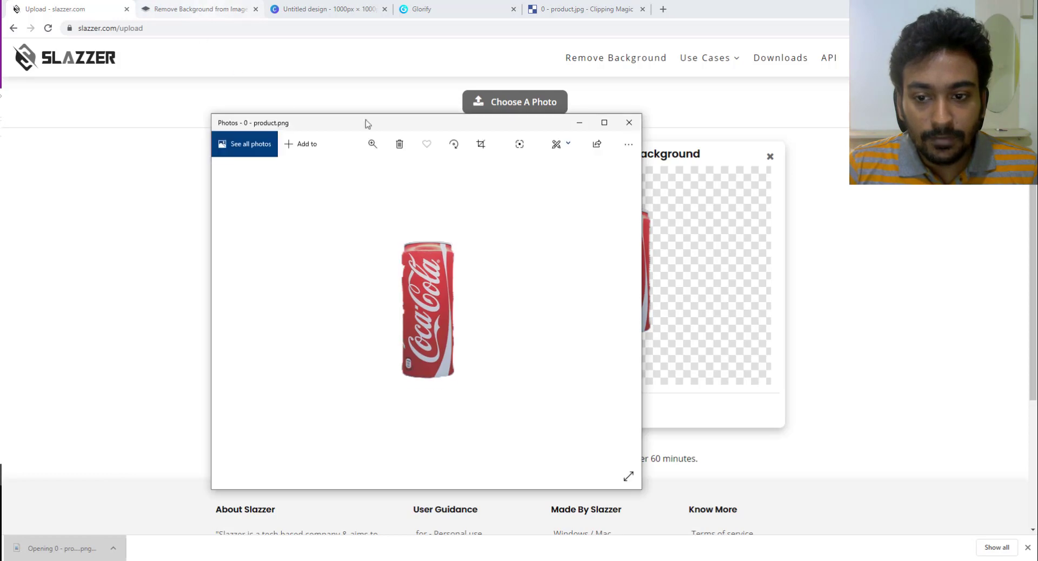
Step: Examine the edges of Slazzer's can cutout up close from base to top, then close the Photos window
click(370, 145)
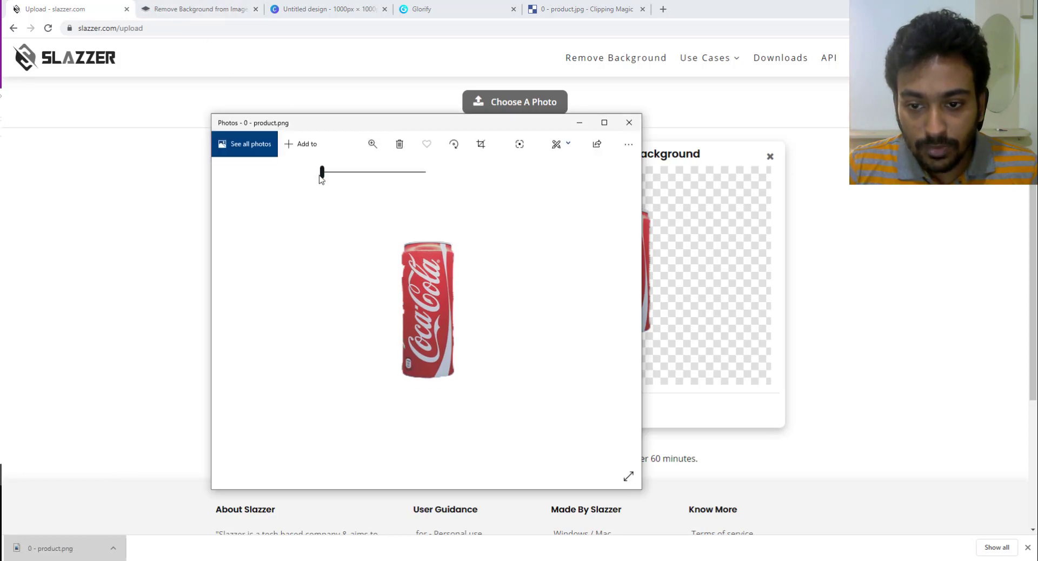
drag(336, 173, 374, 186)
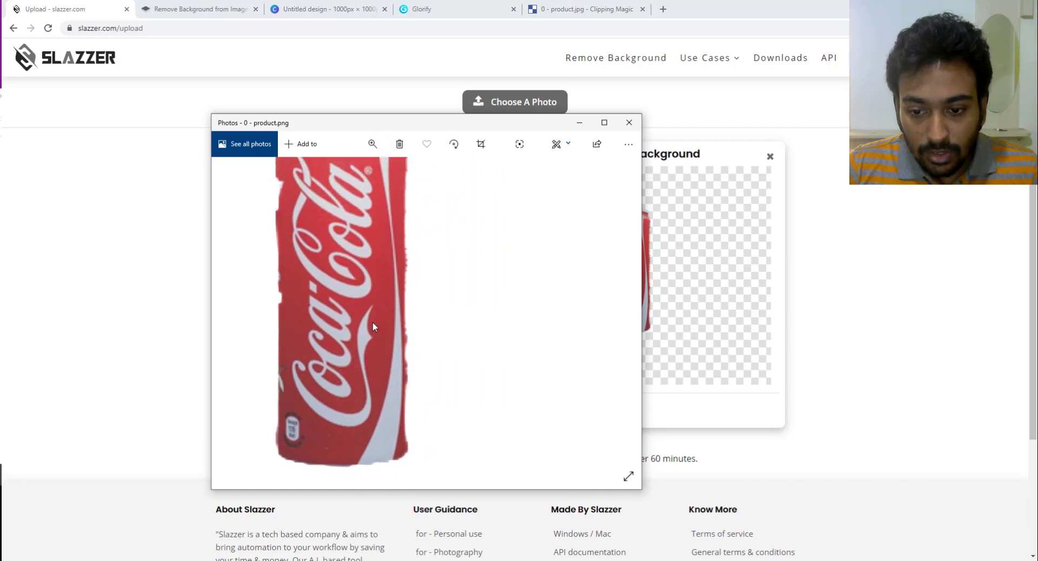
drag(371, 322, 360, 187)
scroll(359, 186, down, 3)
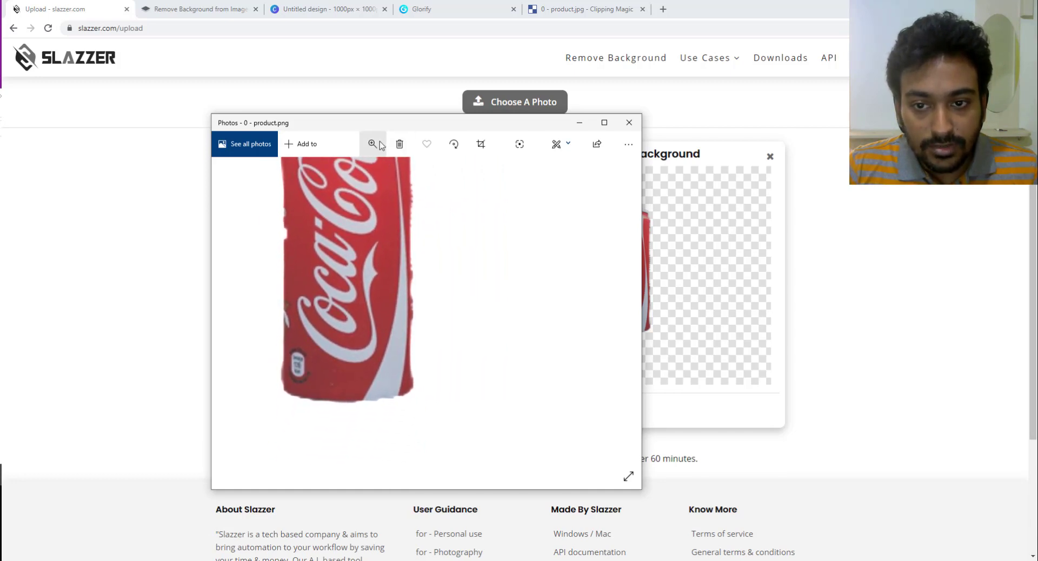
key(Delete)
click(464, 334)
click(372, 144)
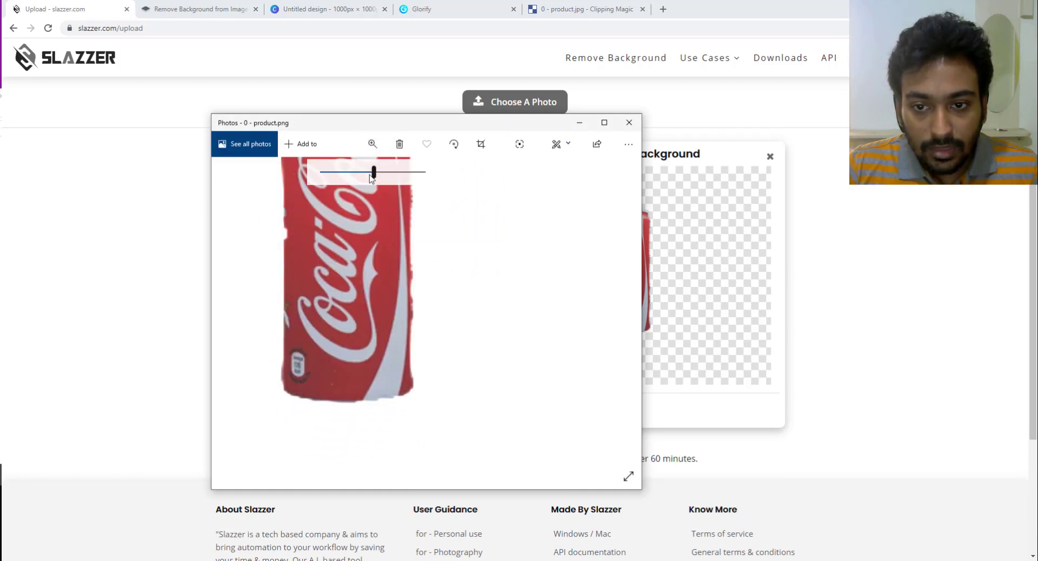
scroll(346, 343, up, 3)
drag(344, 341, 390, 261)
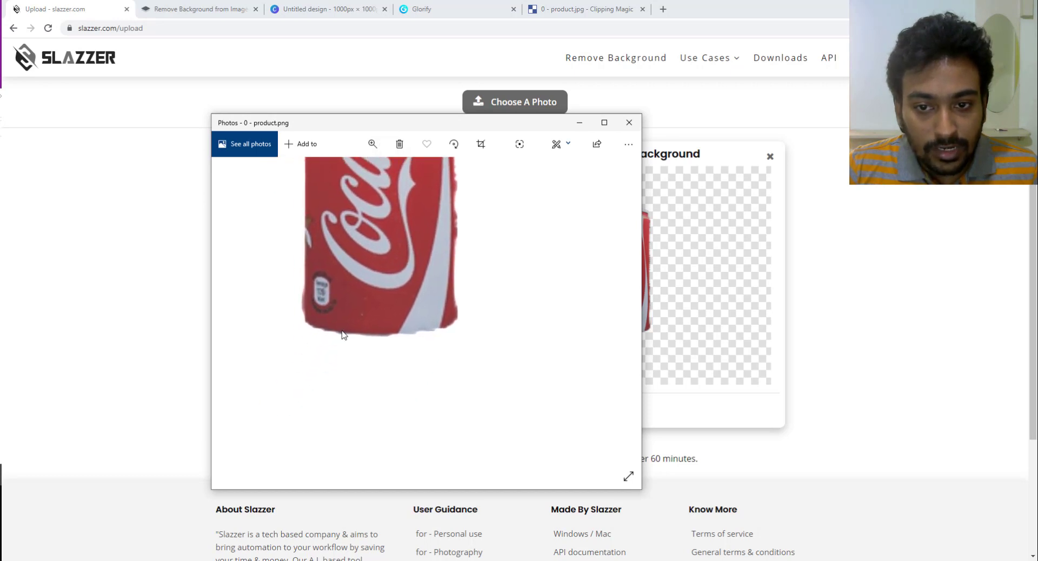
drag(387, 181, 423, 181)
scroll(360, 452, down, 4)
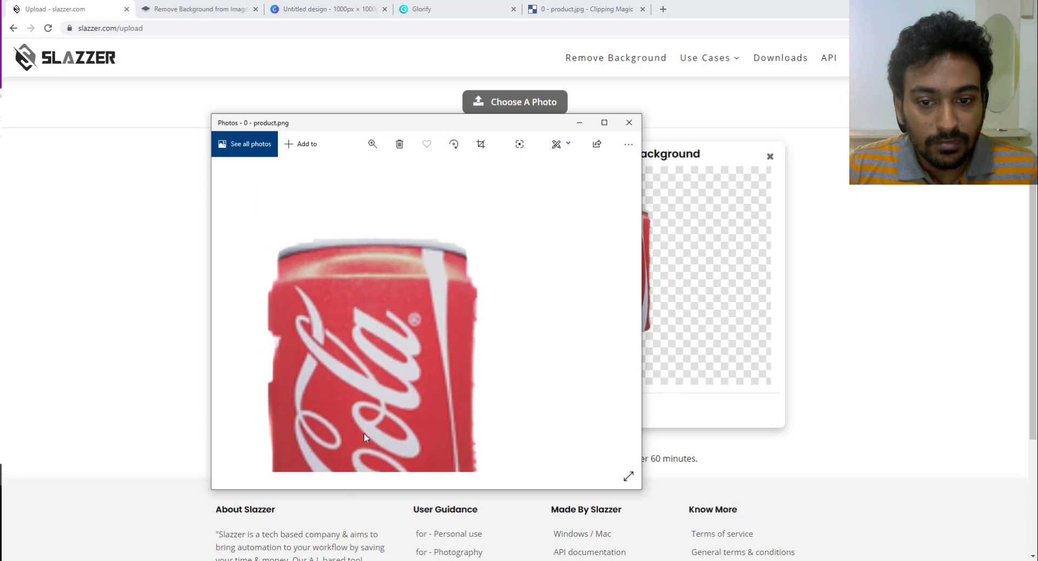
scroll(373, 416, up, 2)
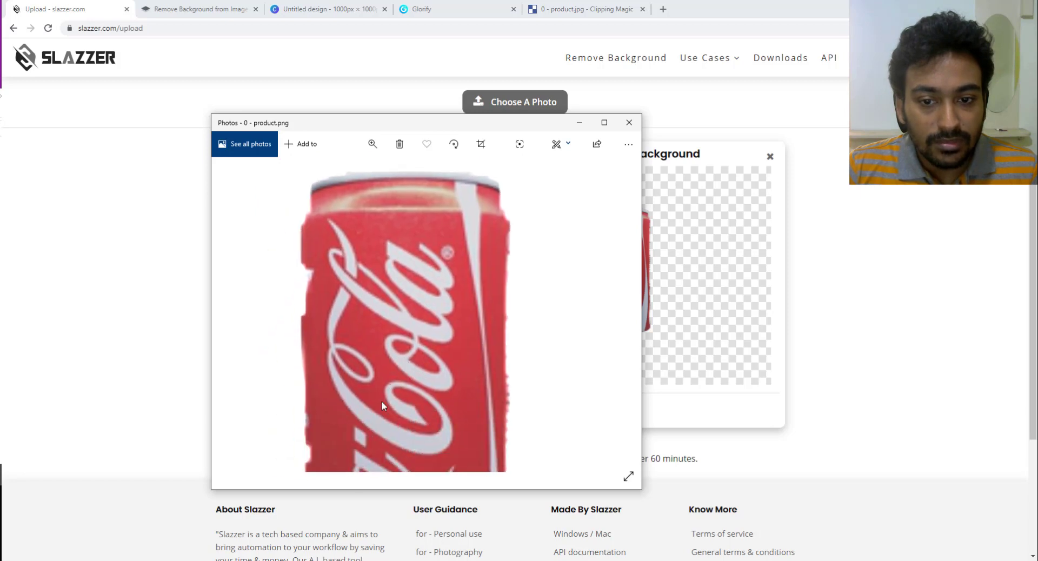
click(627, 124)
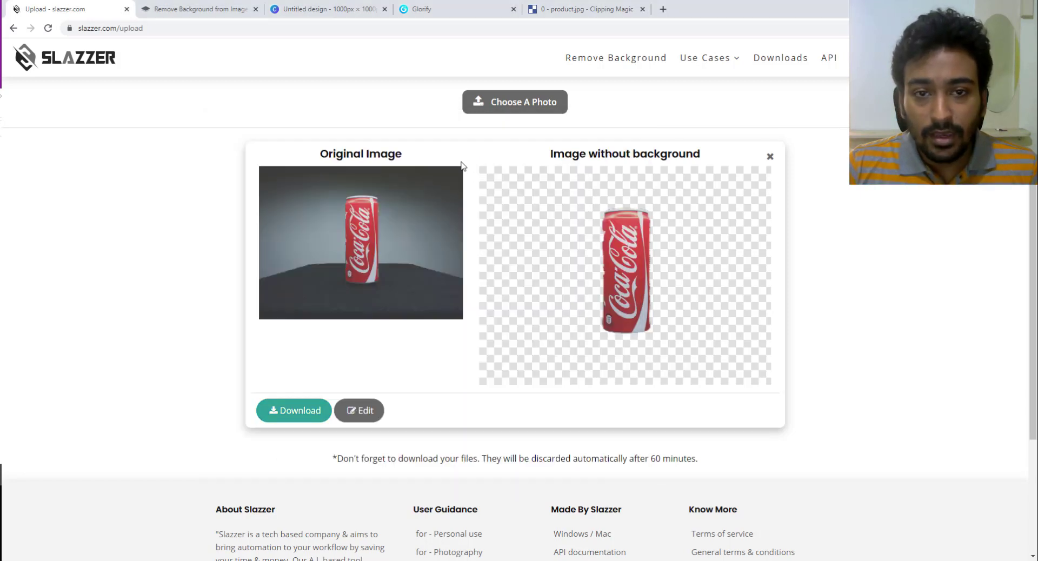
Step: Switch to remove.bg, download the can image with its background removed and open the downloaded PNG
click(220, 5)
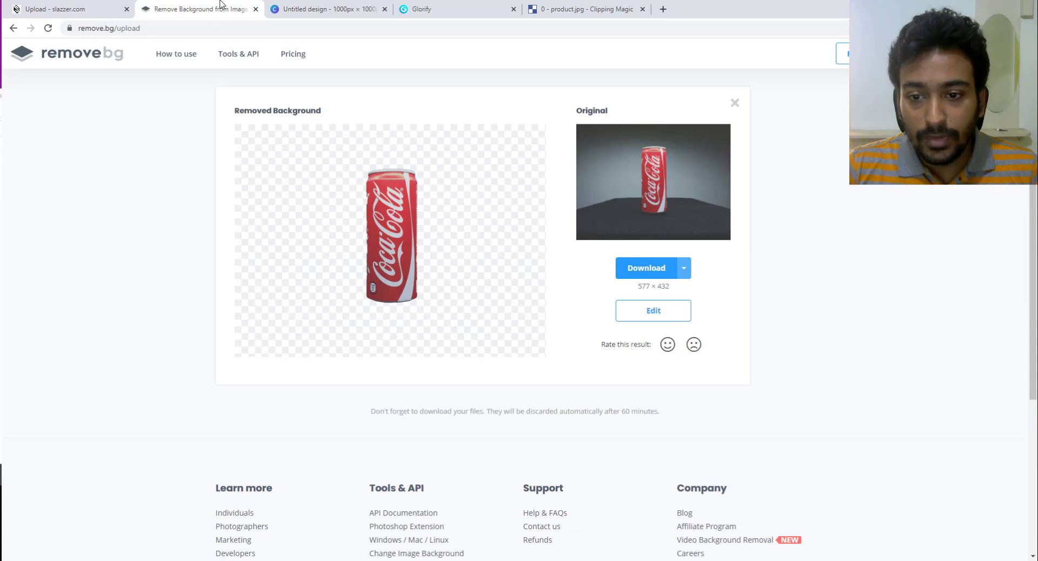
click(648, 264)
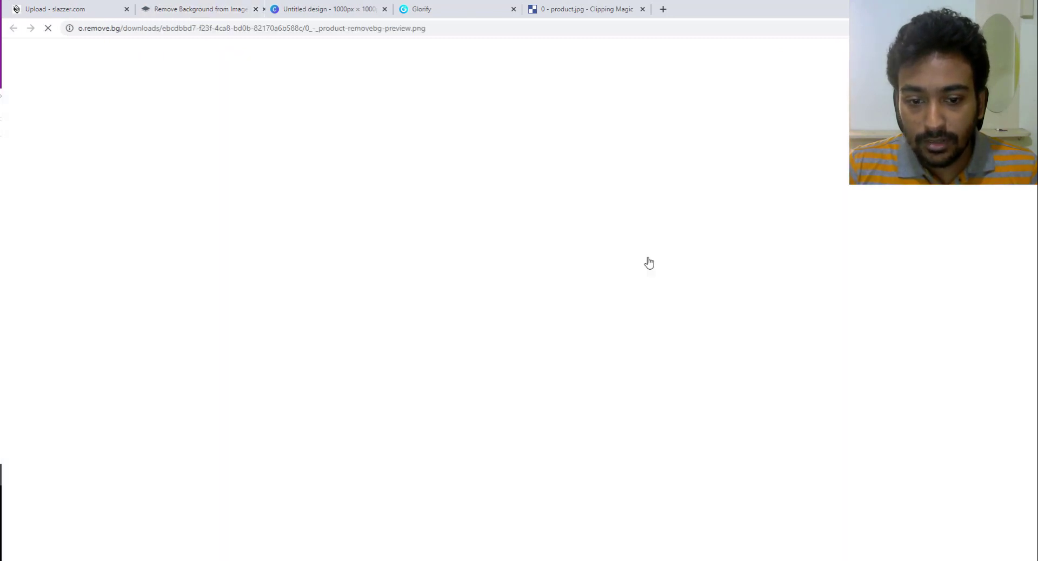
click(16, 549)
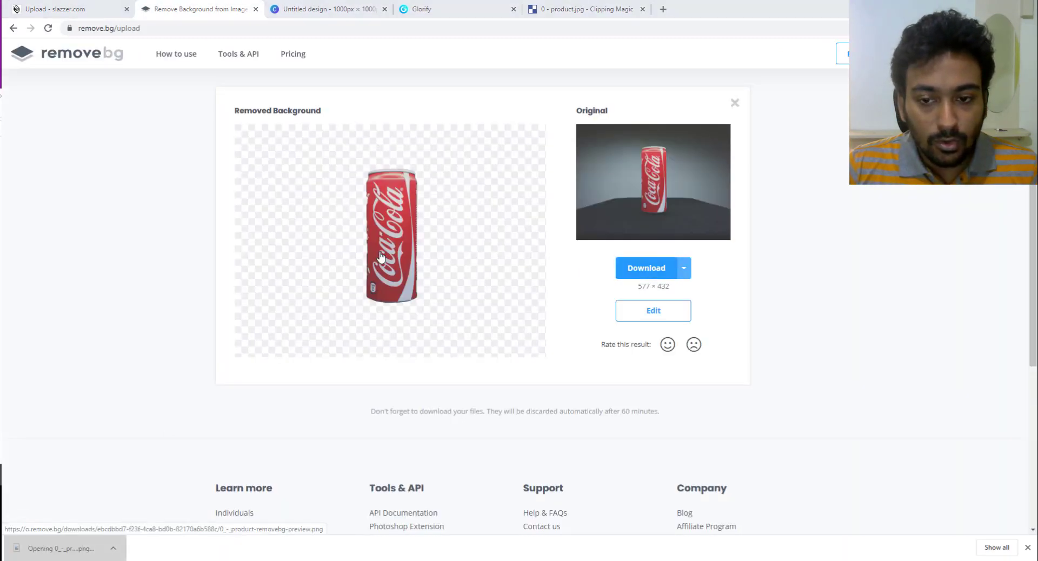
Step: Examine the edges of remove.bg's can cutout up close and close the Photos window
click(372, 143)
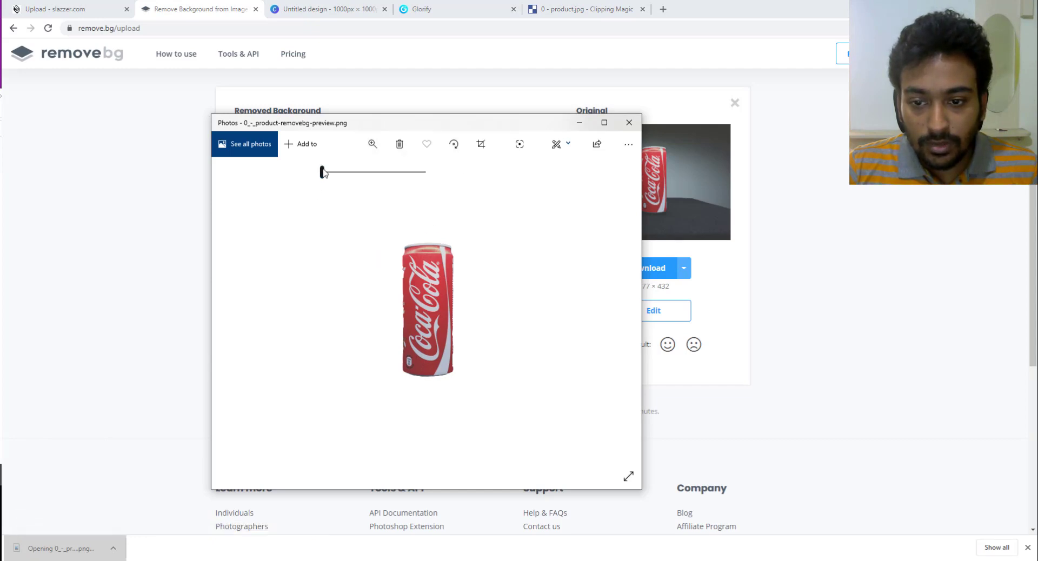
drag(322, 171, 366, 245)
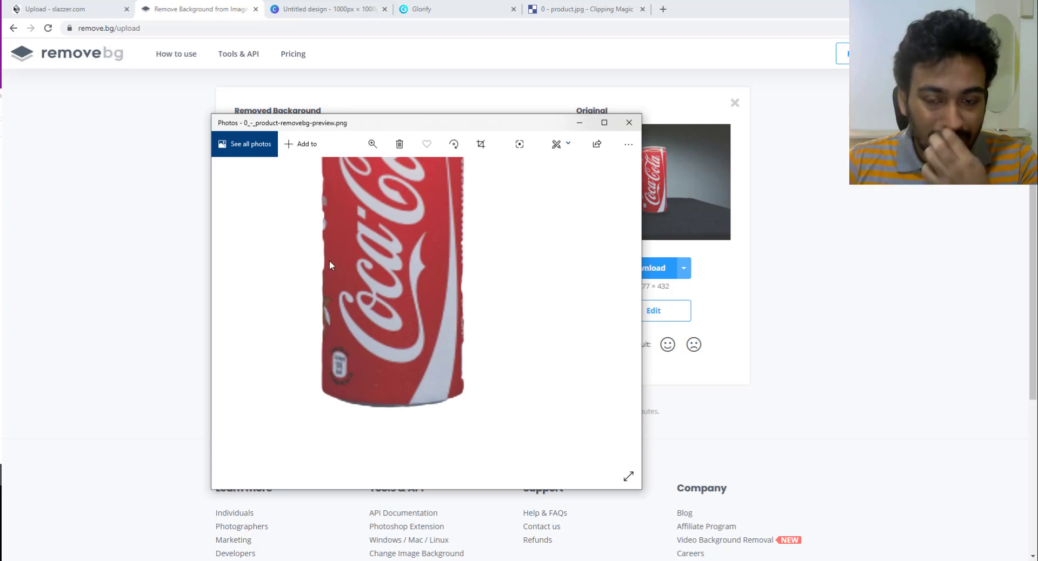
click(628, 122)
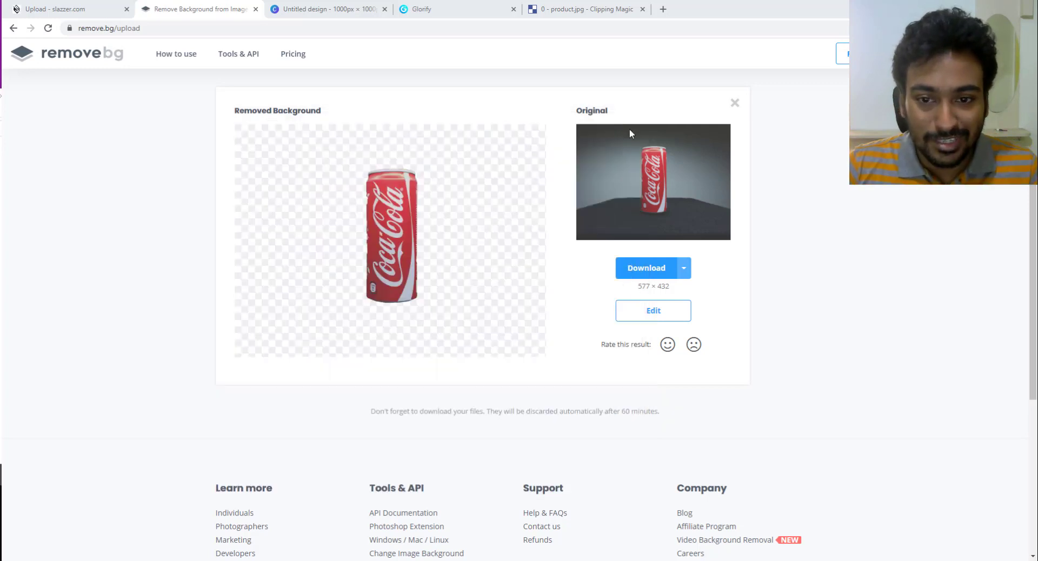
Step: Compare the can cutouts on the remove.bg and Slazzer result pages
drag(0, 72, 0, 74)
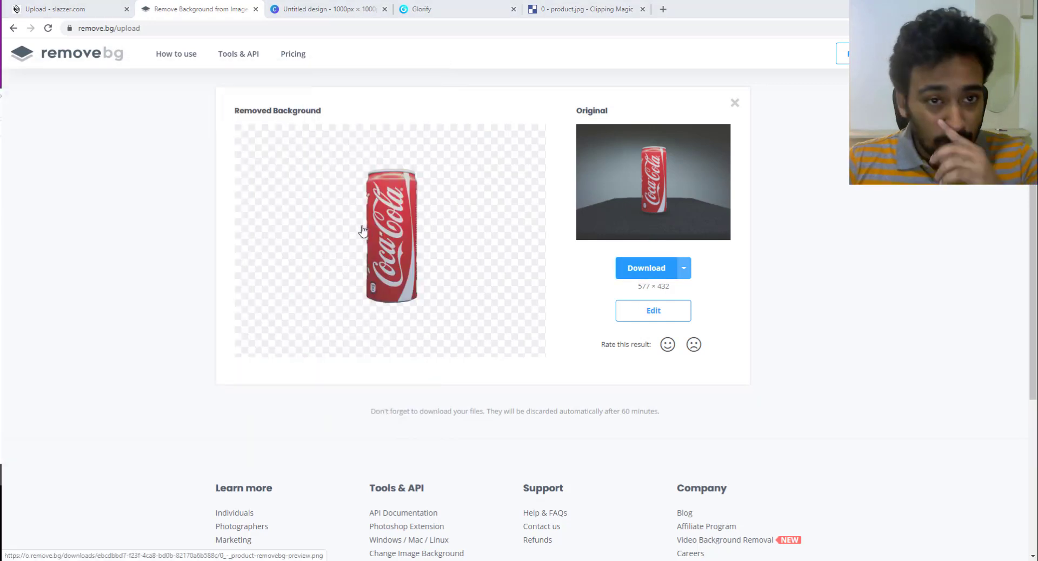
click(89, 10)
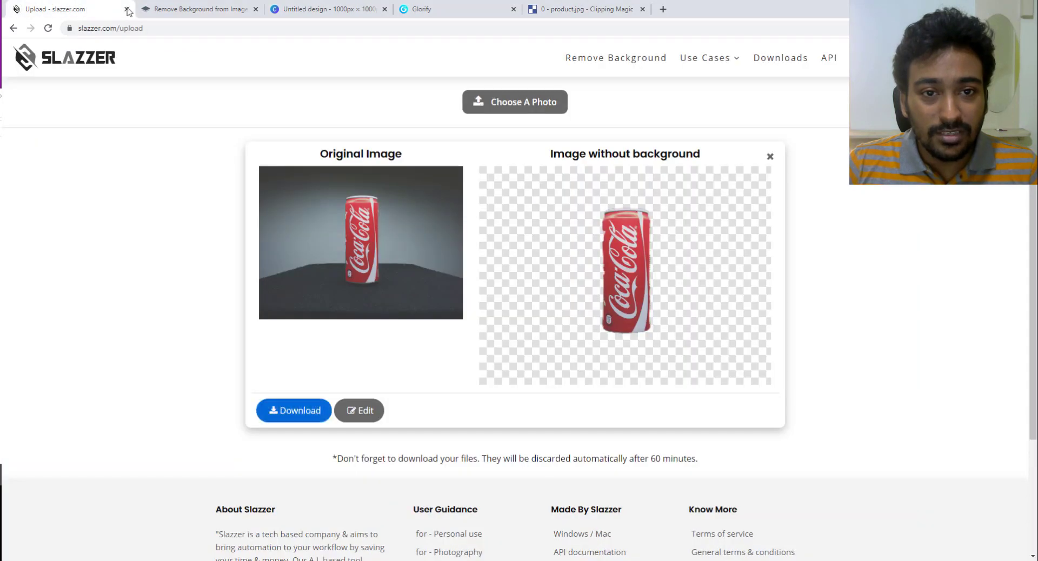
click(195, 9)
Step: Switch to the Canva design, enlarge the can cutout well beyond the page and reposition it to examine its lower edges
click(294, 11)
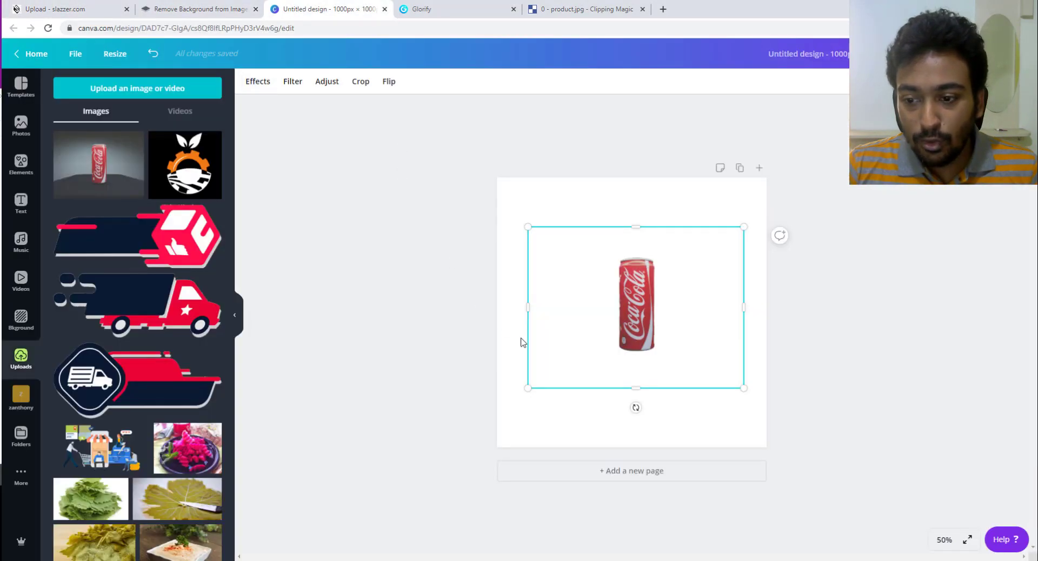
drag(489, 419, 301, 533)
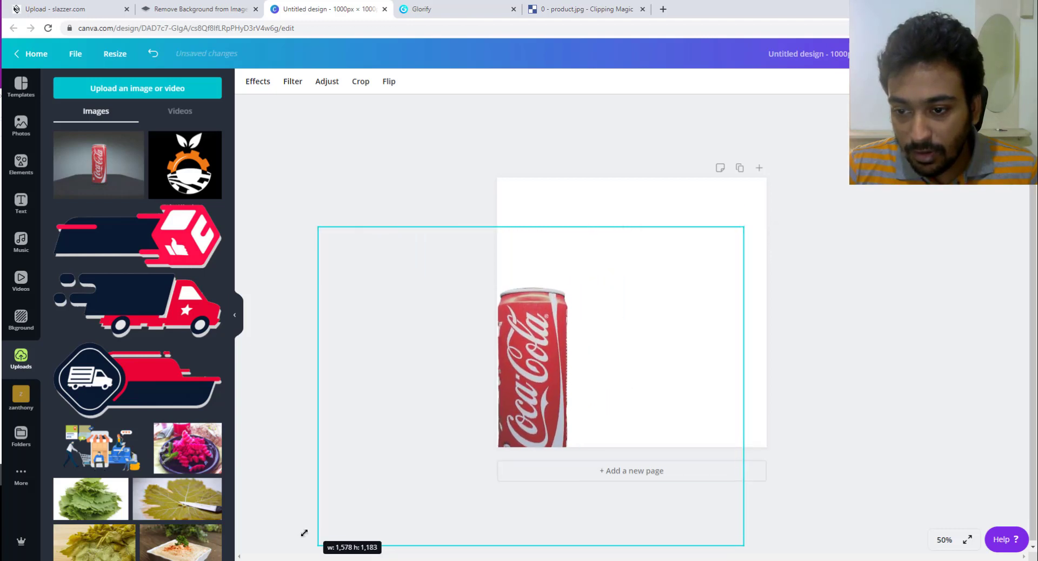
drag(541, 370, 625, 260)
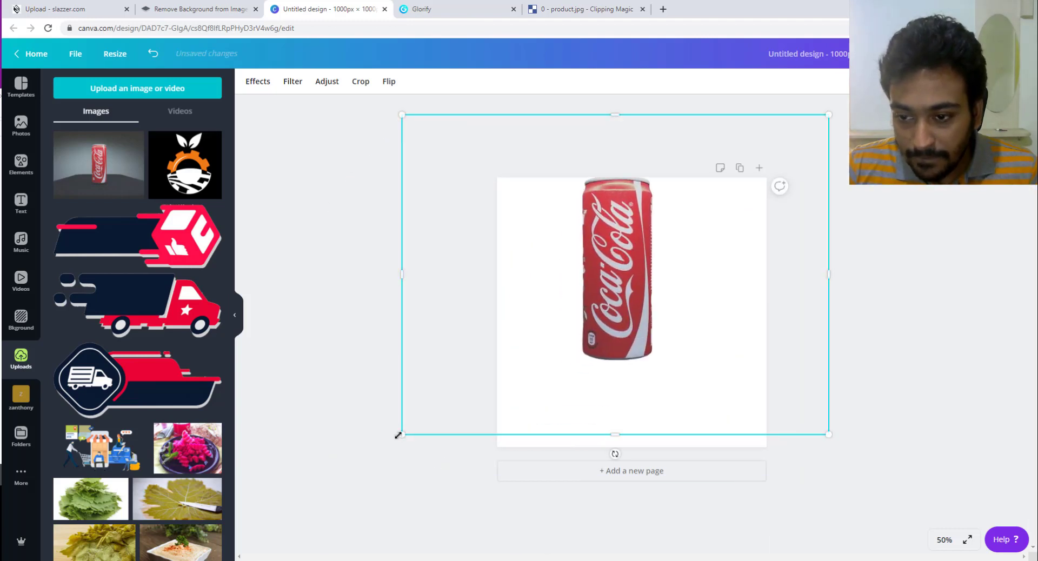
drag(398, 436, 274, 528)
drag(530, 374, 596, 343)
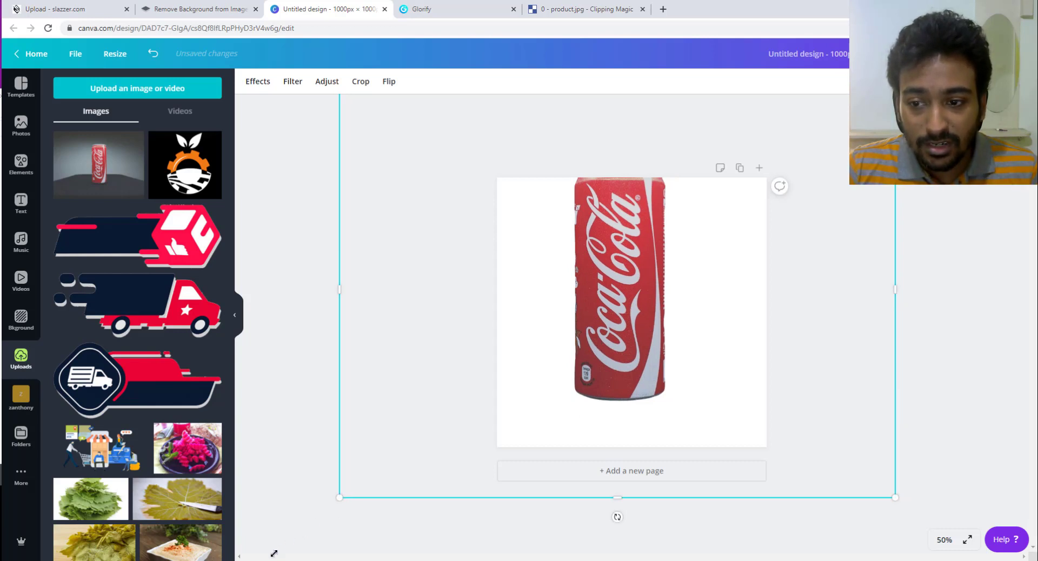
drag(273, 553, 228, 543)
drag(553, 292, 610, 235)
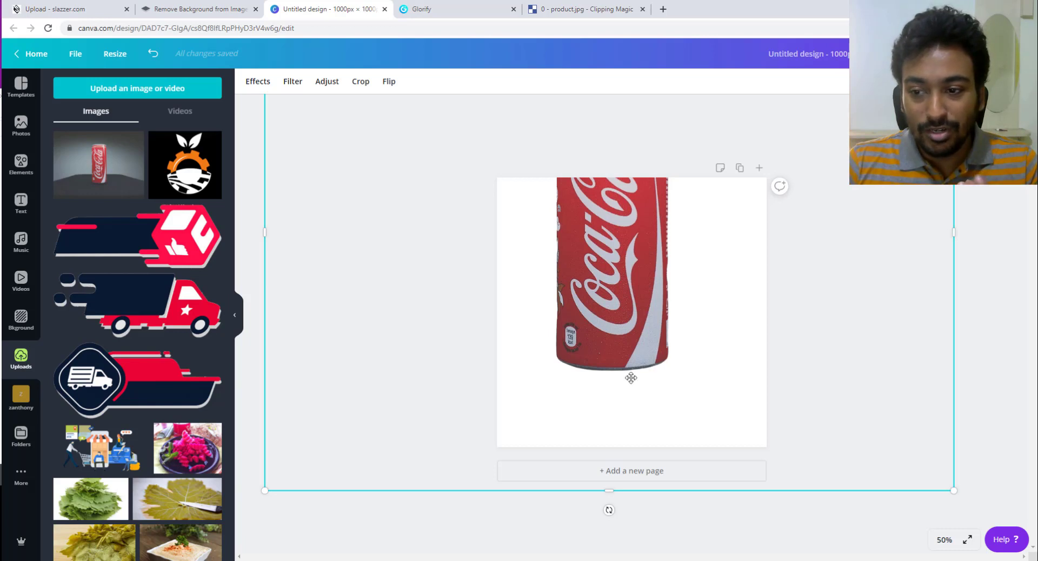
Step: Move the enlarged can cutout lower on the Canva page so its base sits just inside the page, and deselect it
drag(631, 375, 630, 432)
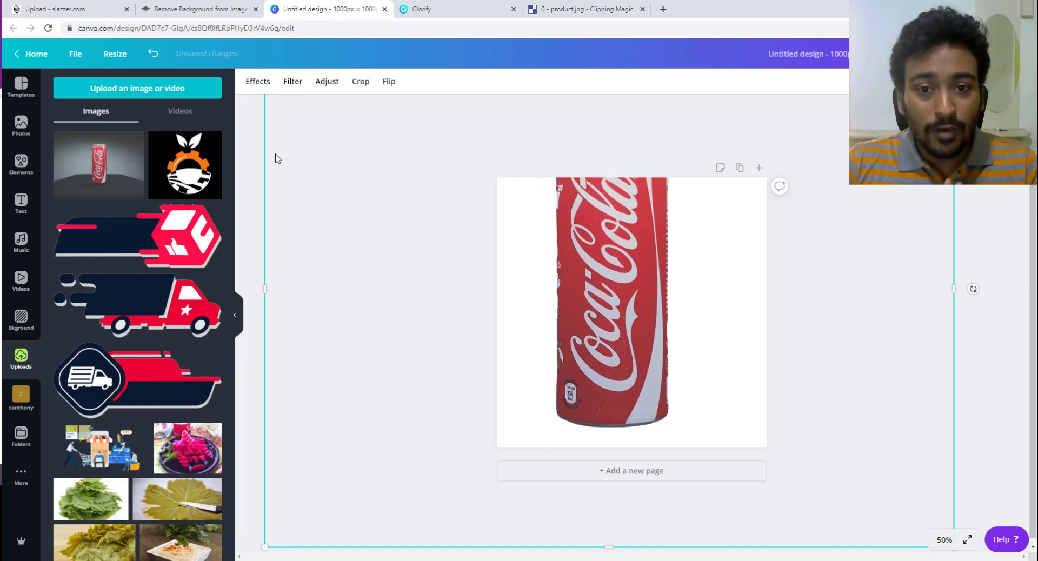
click(251, 146)
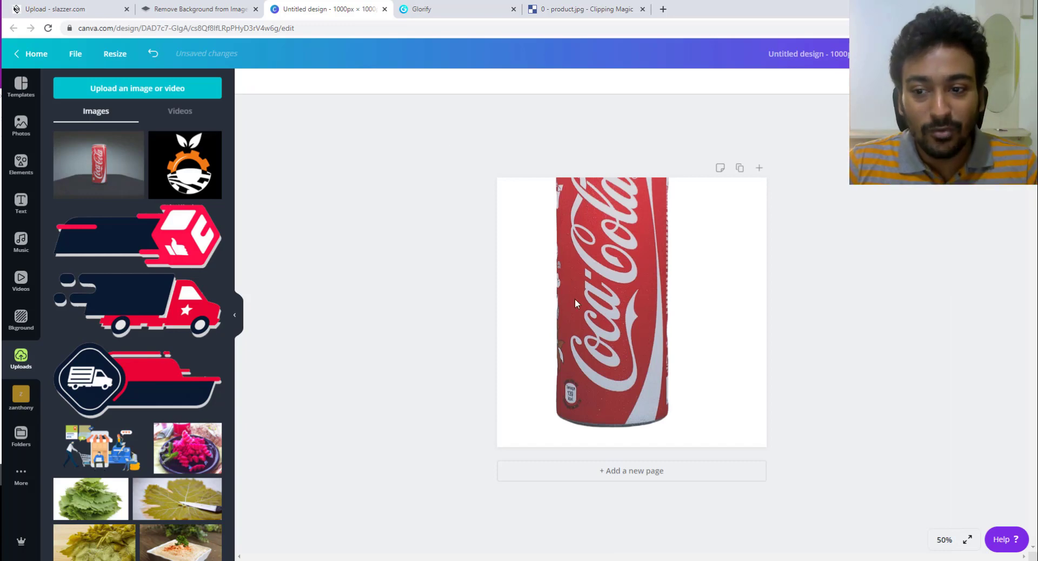
Step: Switch to Glorify's background remover and examine the sides and base of the can cutout up close
click(451, 12)
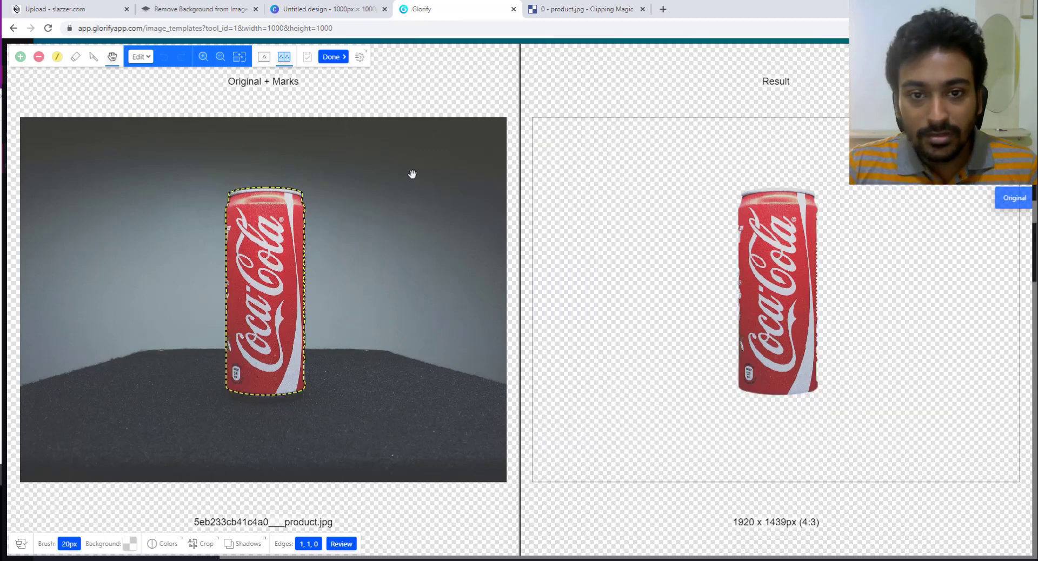
click(204, 56)
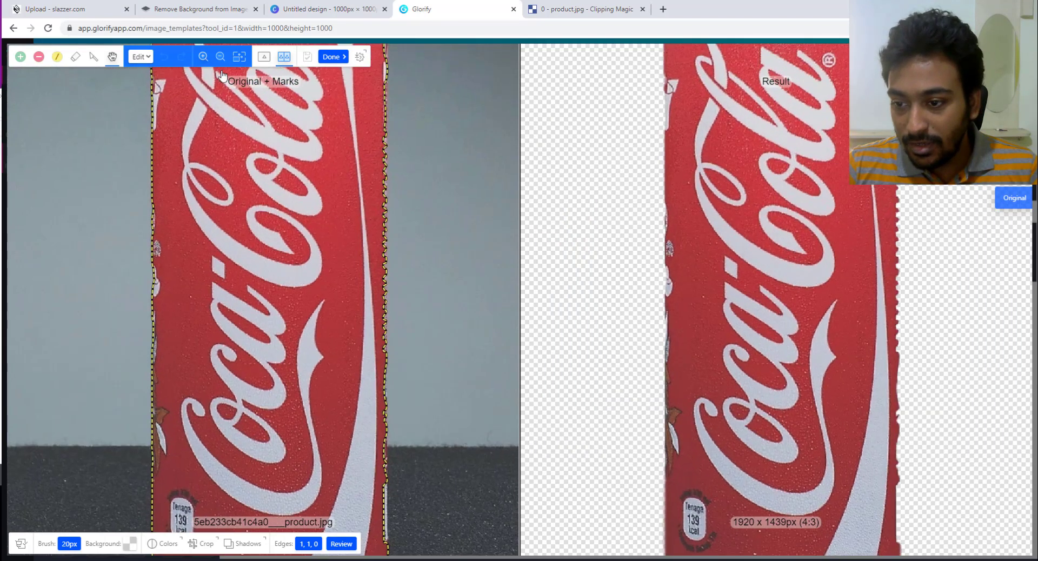
drag(687, 378, 621, 301)
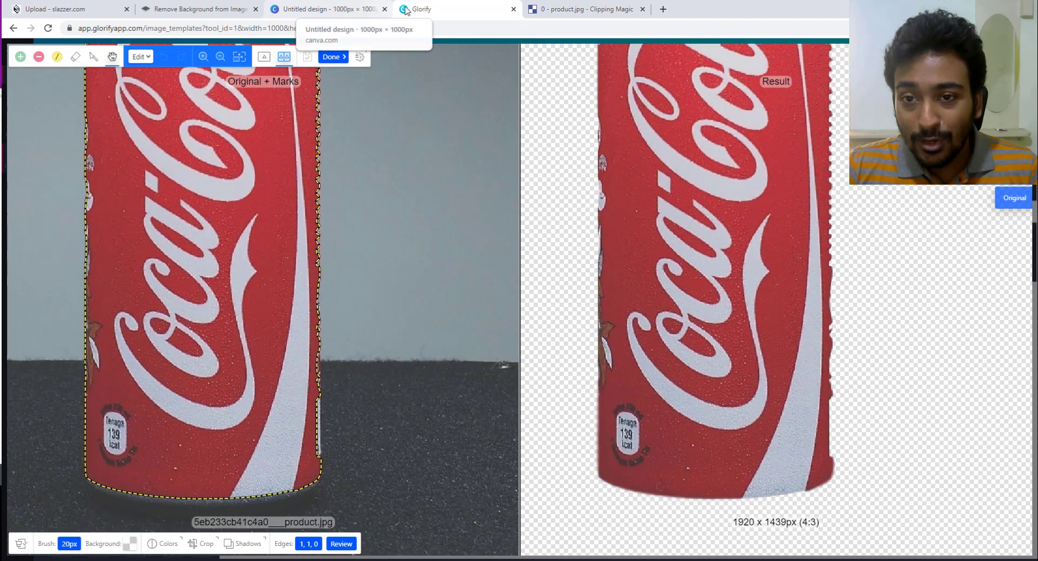
Step: Compare the edges of the can cutout in the Canva design with those in Glorify's enlarged result
click(368, 12)
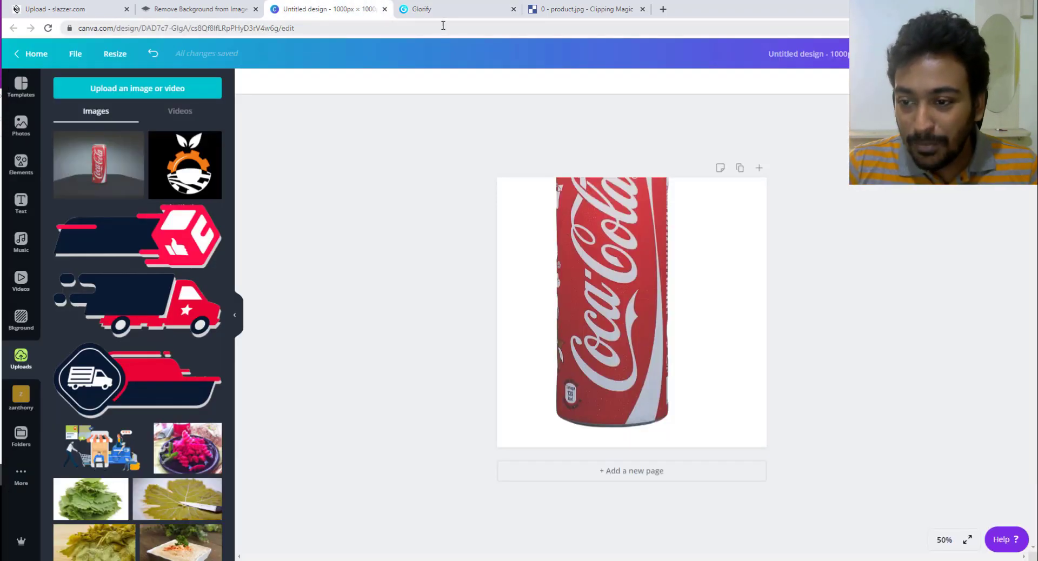
click(464, 4)
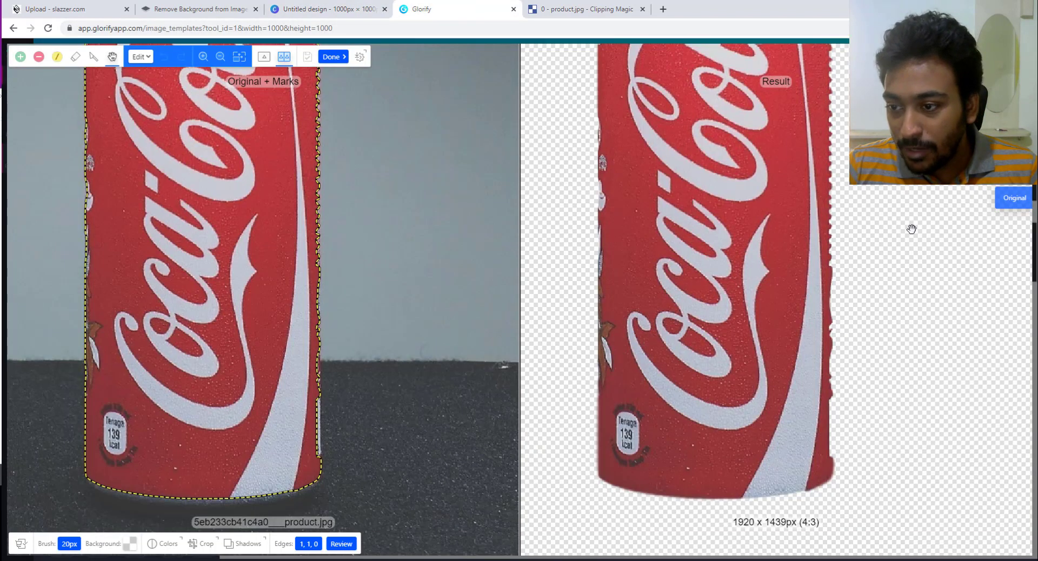
click(370, 10)
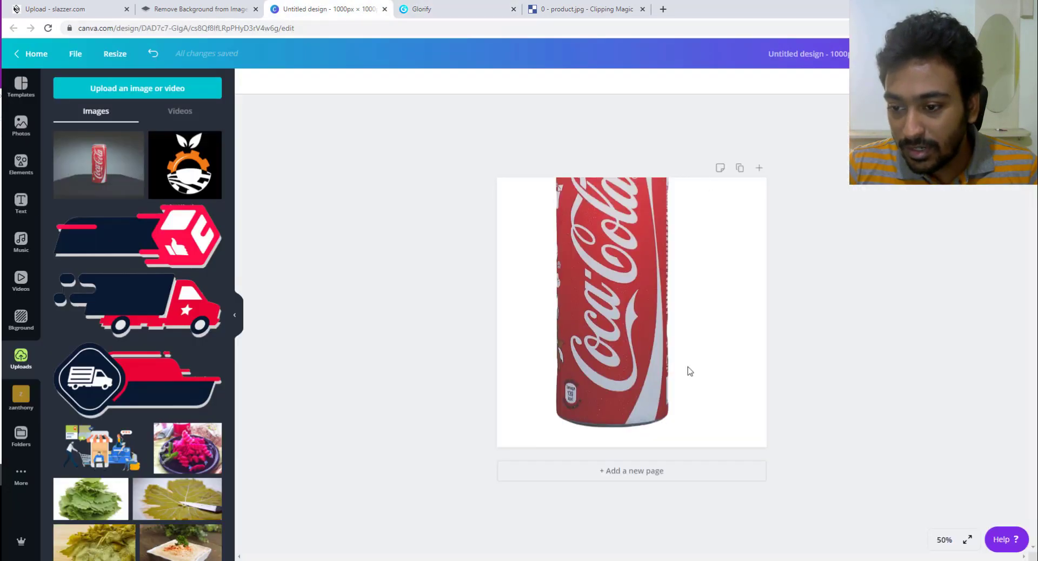
click(434, 11)
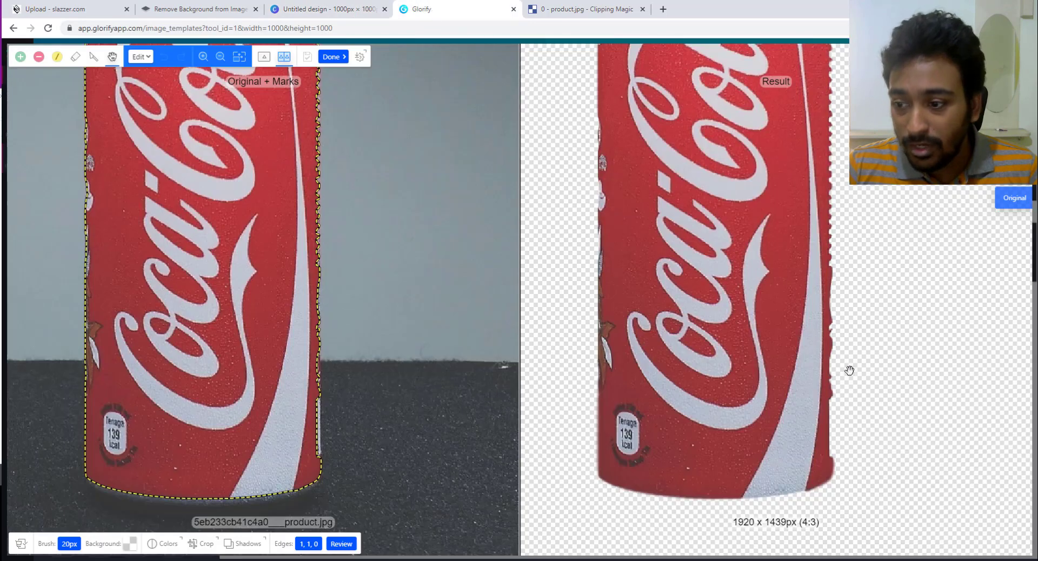
drag(637, 378, 674, 341)
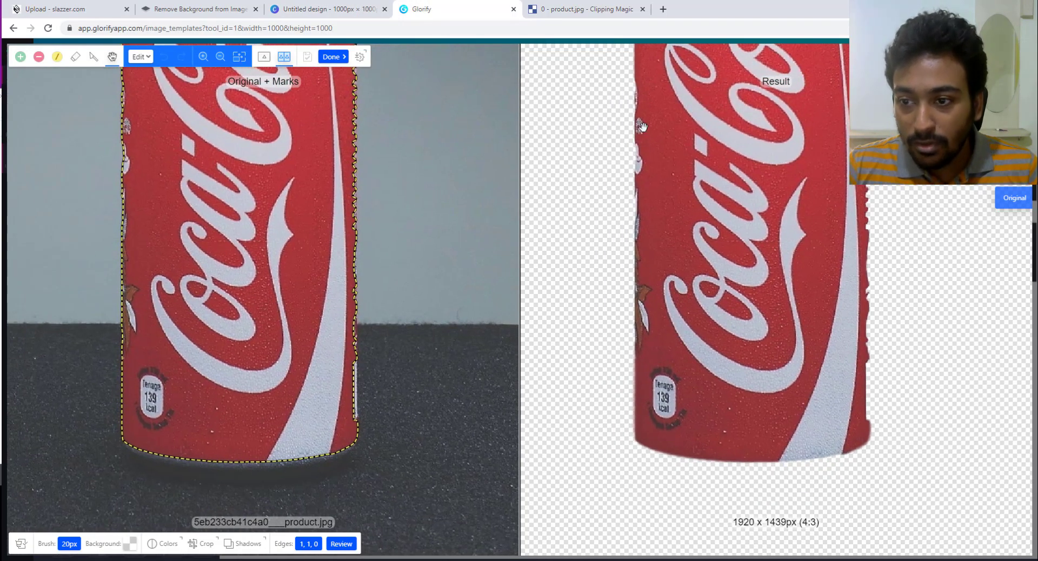
click(373, 3)
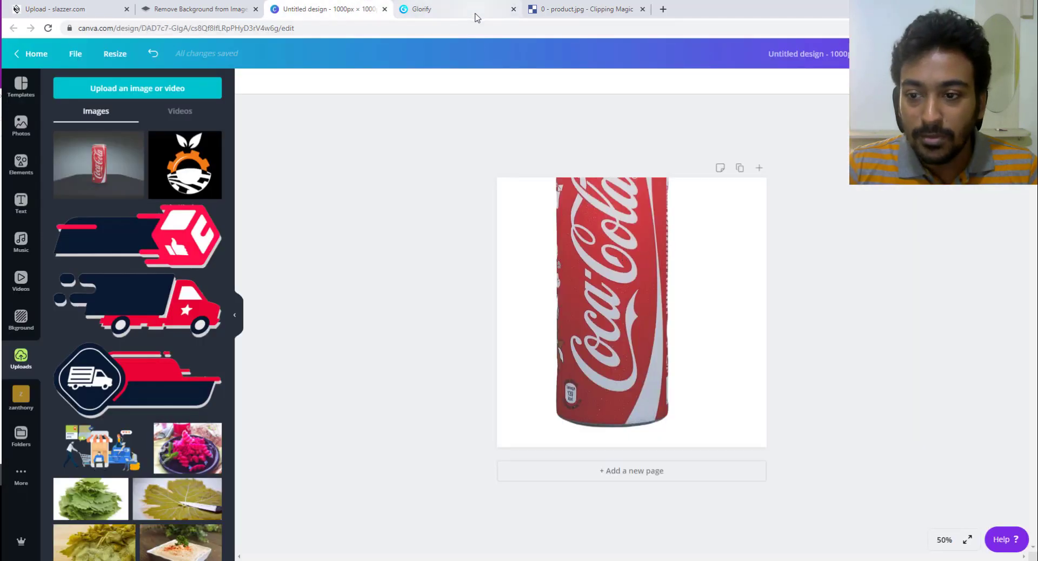
click(456, 10)
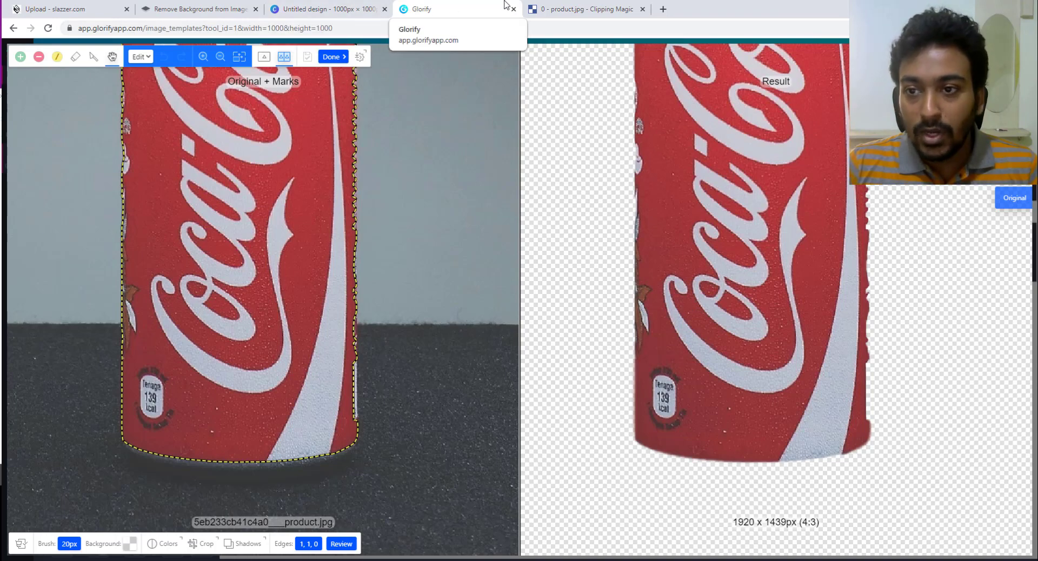
Step: Switch to Clipping Magic, dismiss the introductory tutorial and enlarge the lower part of the can cutout to examine its edges
click(594, 6)
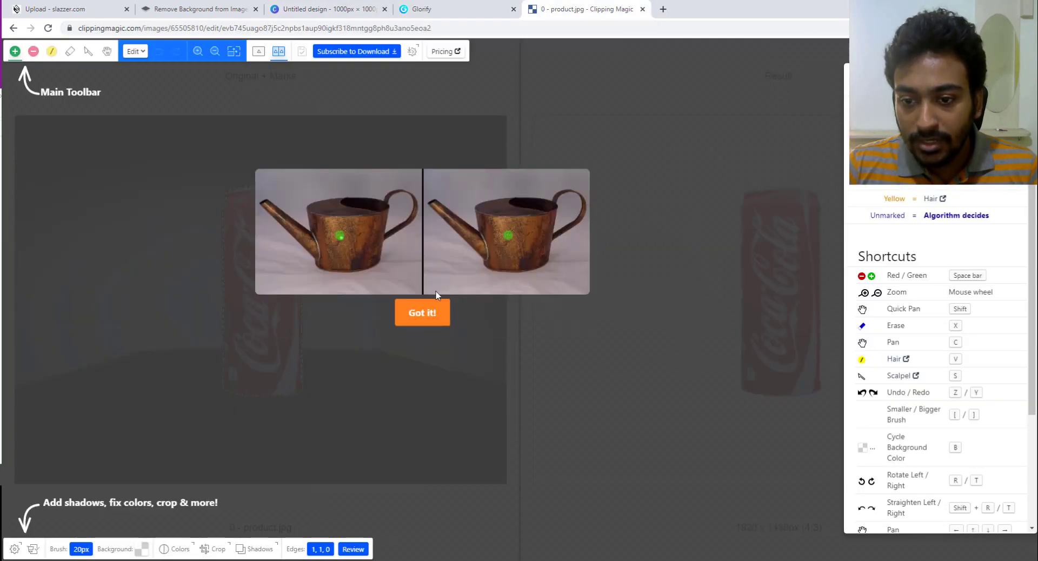
click(419, 314)
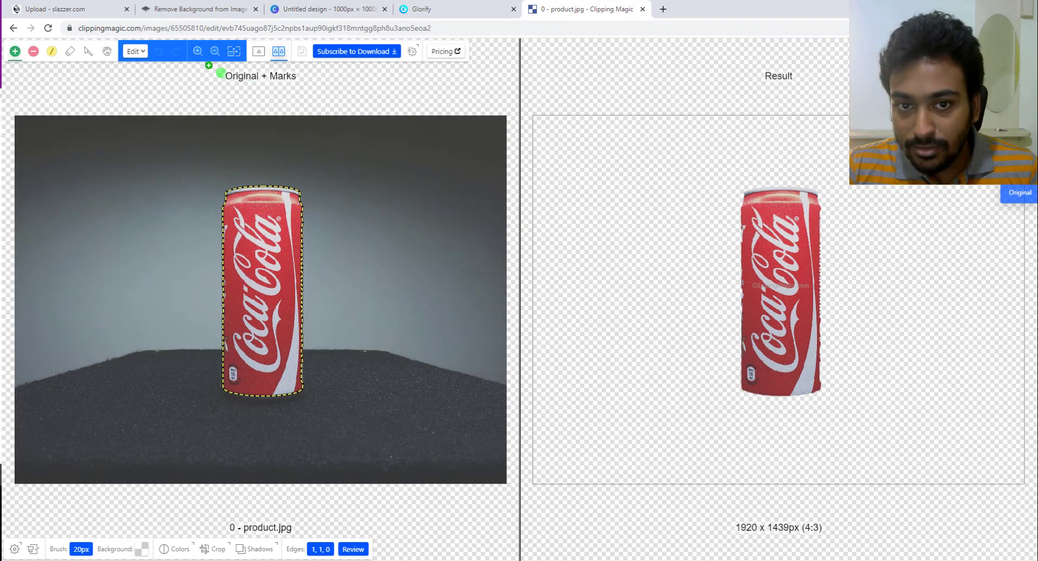
click(197, 51)
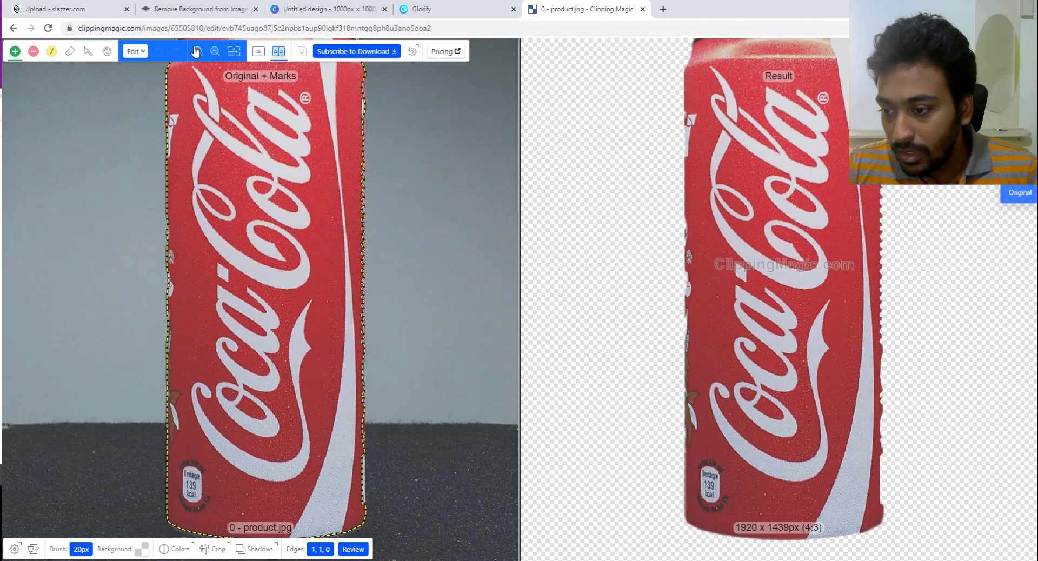
click(196, 52)
drag(774, 302, 731, 188)
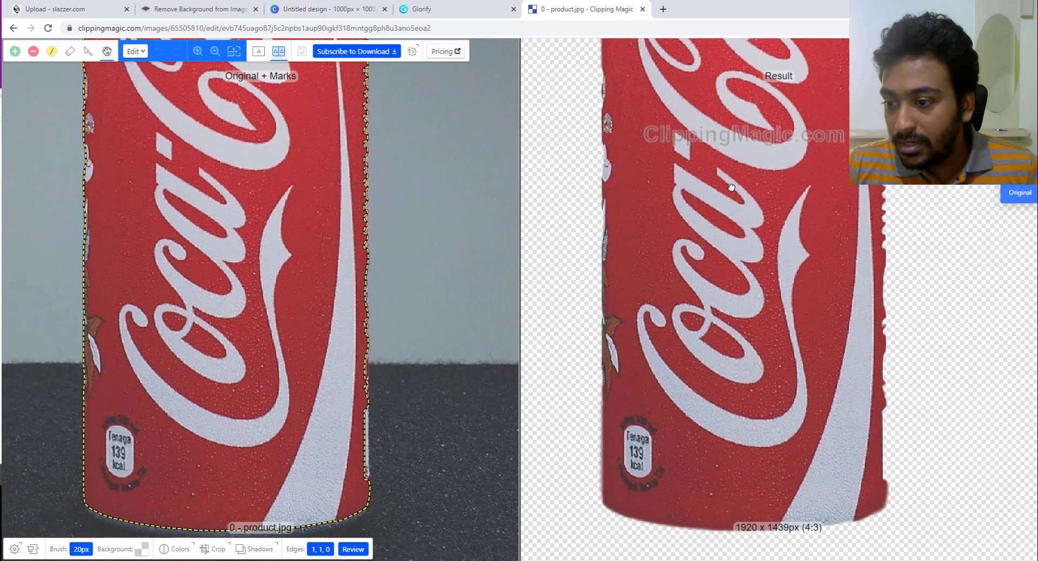
Step: Compare the enlarged can cutouts of Glorify and Clipping Magic
click(445, 5)
click(531, 7)
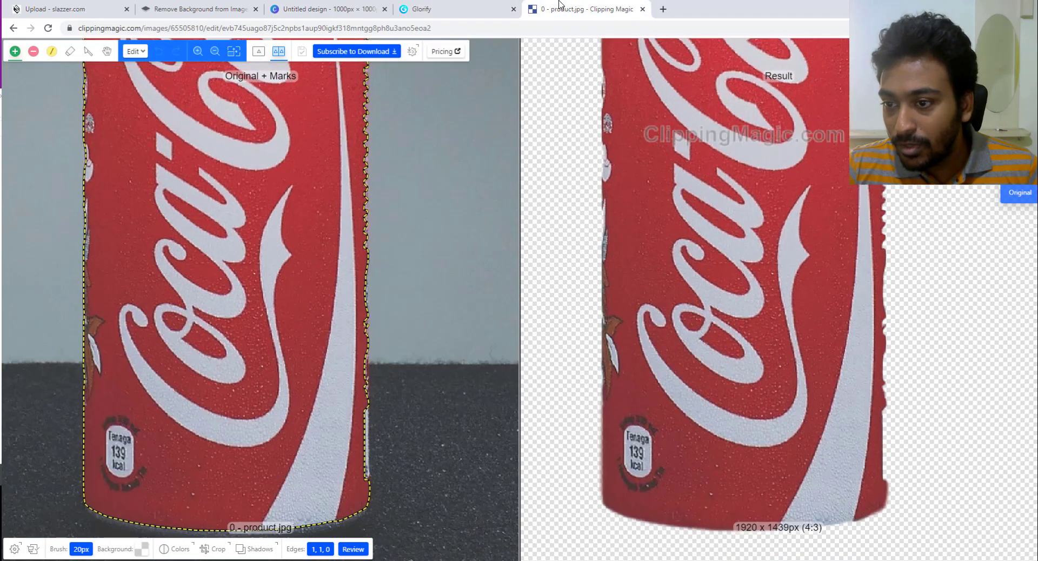
click(452, 8)
click(546, 5)
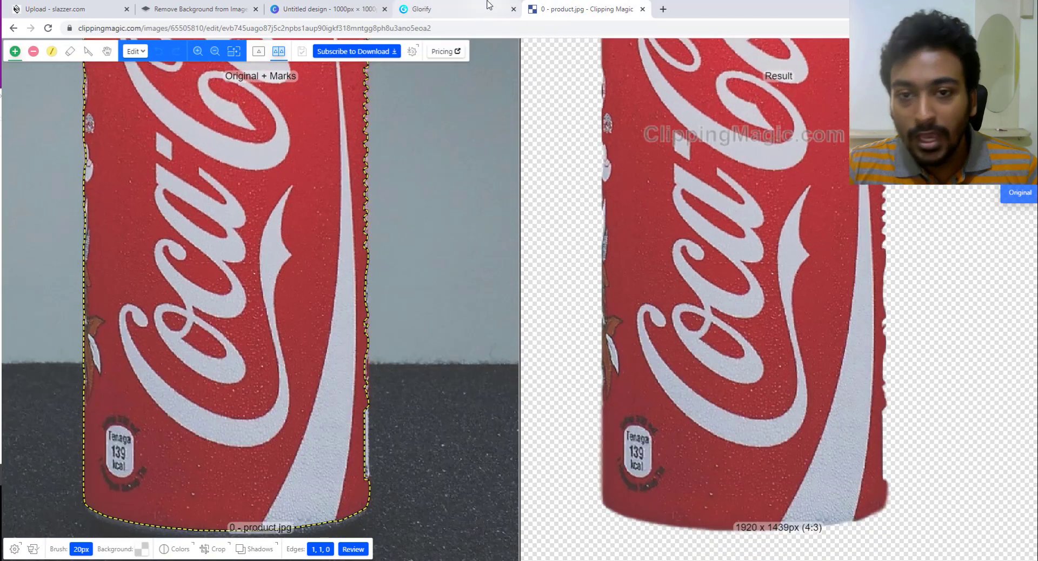
click(488, 5)
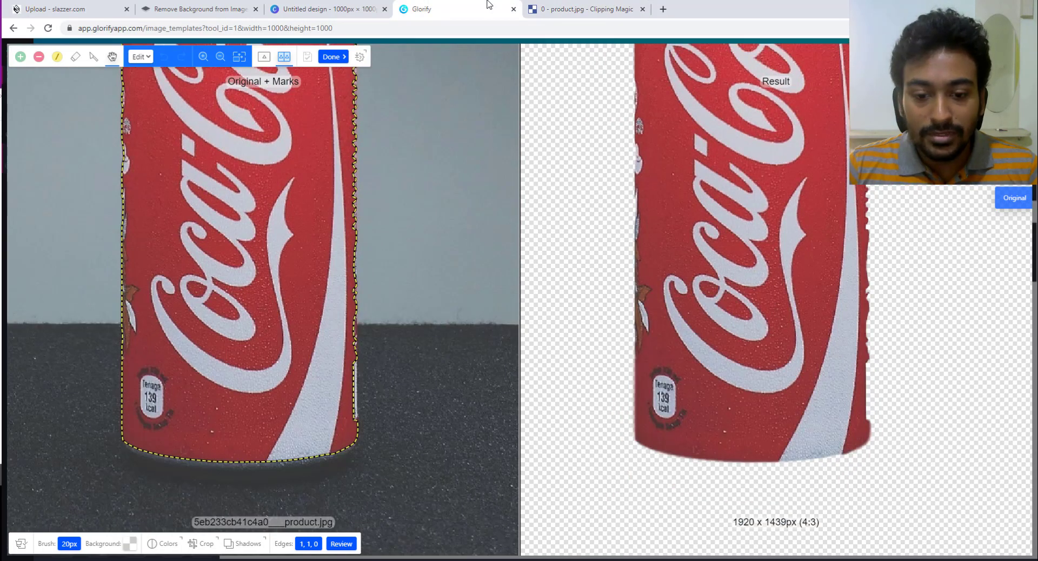
click(604, 13)
Step: Review the can cutouts once more in Canva, Glorify, Clipping Magic, remove.bg and Slazzer
click(393, 5)
click(363, 4)
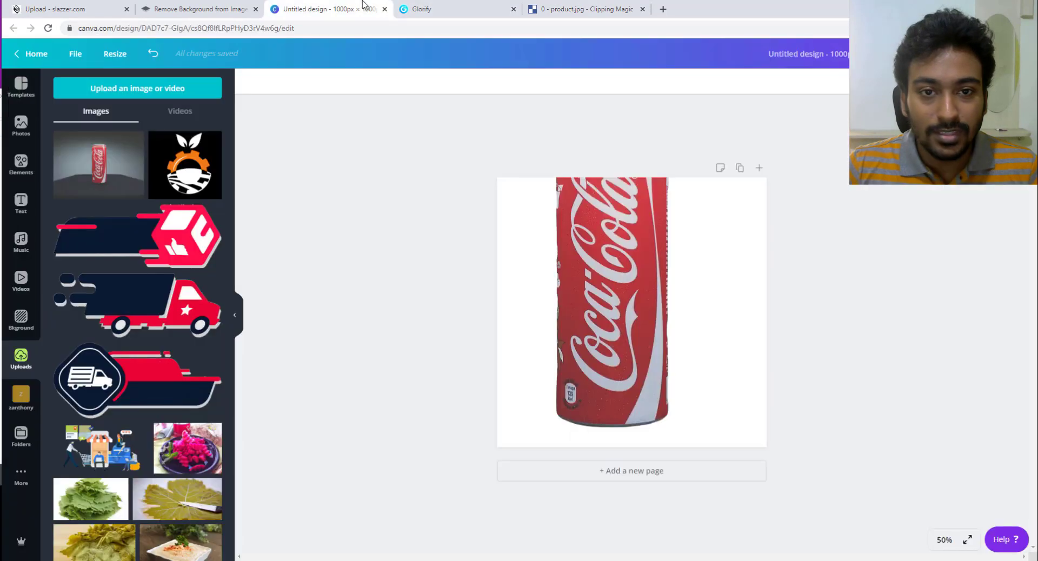
drag(592, 280, 615, 355)
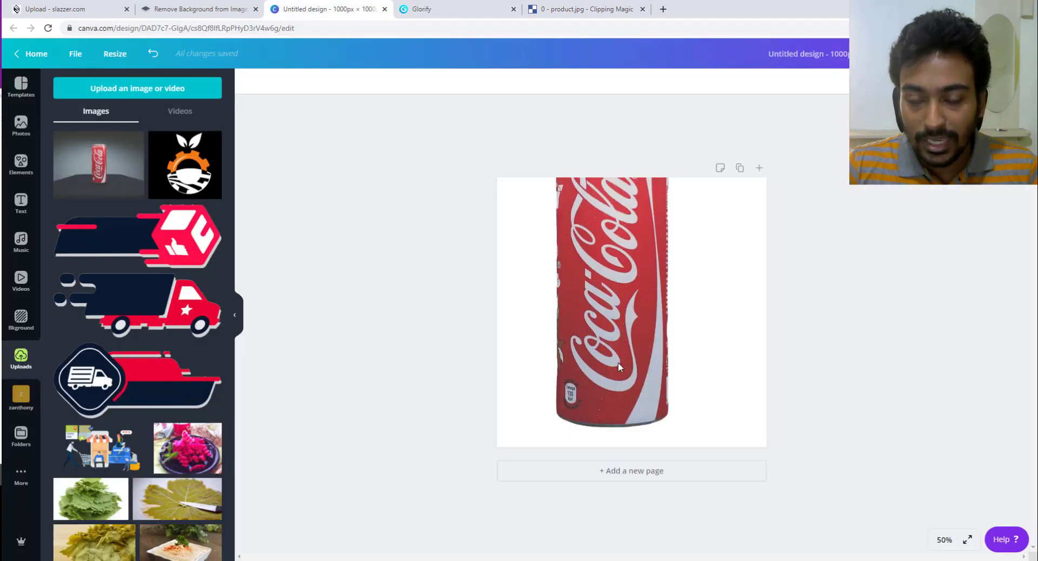
click(449, 15)
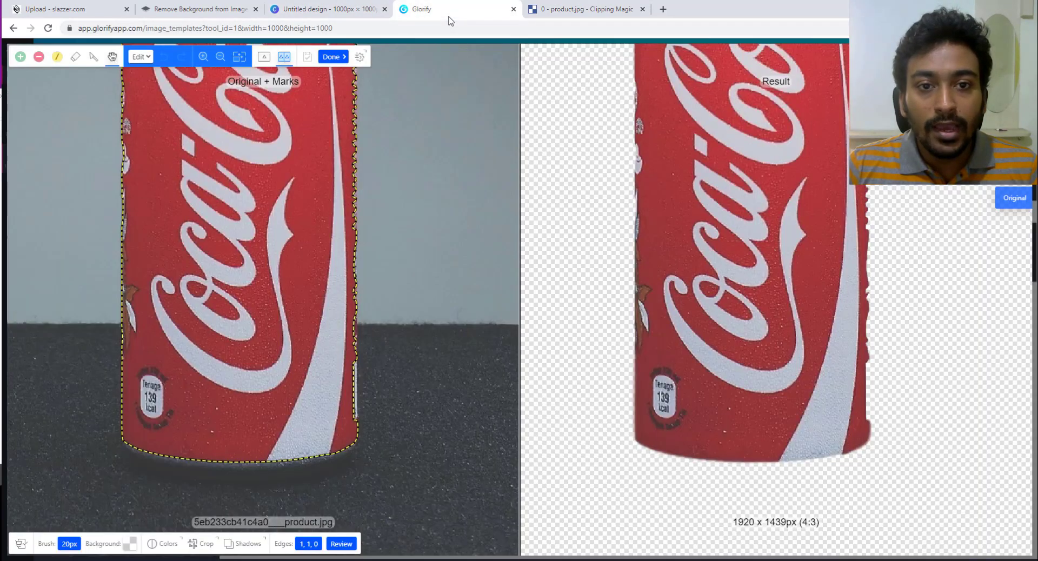
click(547, 11)
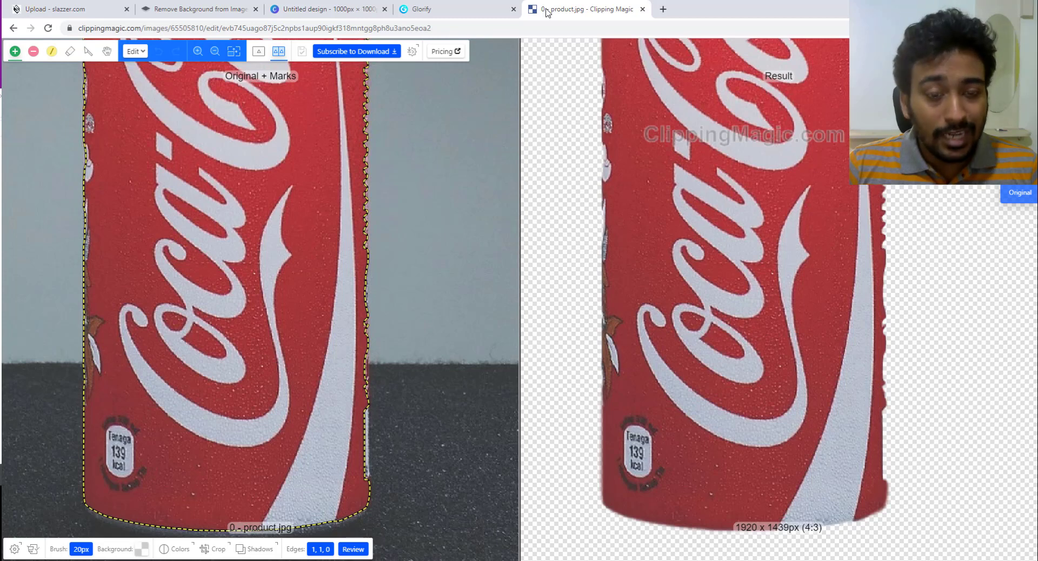
click(237, 5)
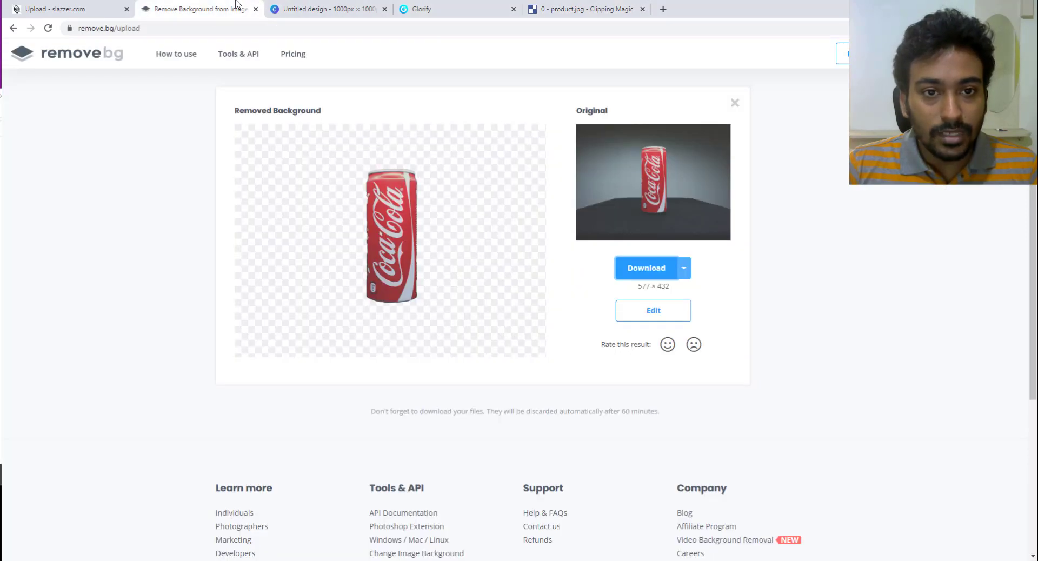
click(56, 7)
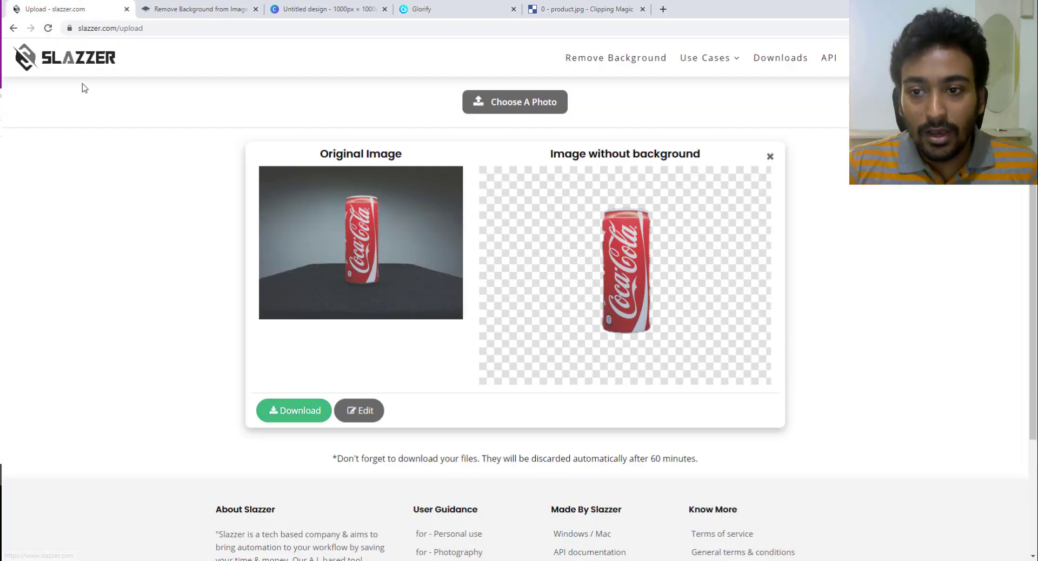
click(205, 6)
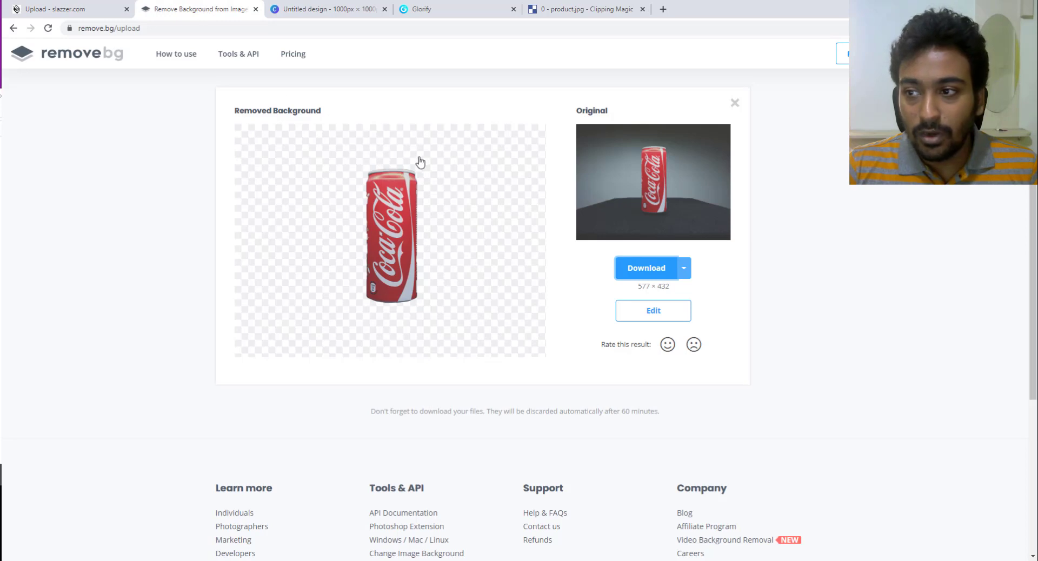
scroll(417, 162, up, 2)
Step: Delete the can image from the Canva design, close Glorify's background remover and delete the can image from the Glorify design
click(357, 9)
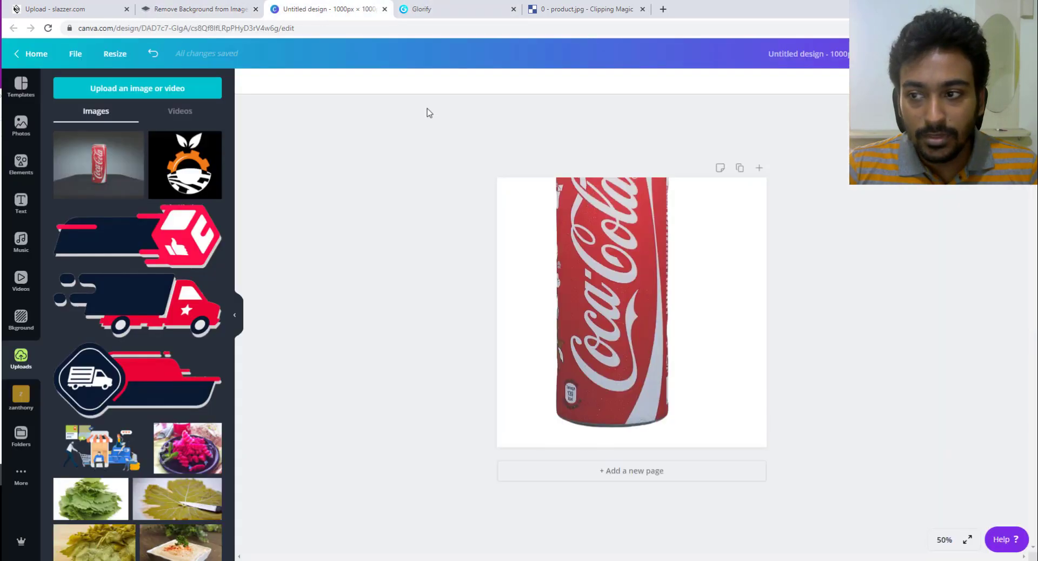
click(630, 276)
key(Delete)
key(ctrl+Tab)
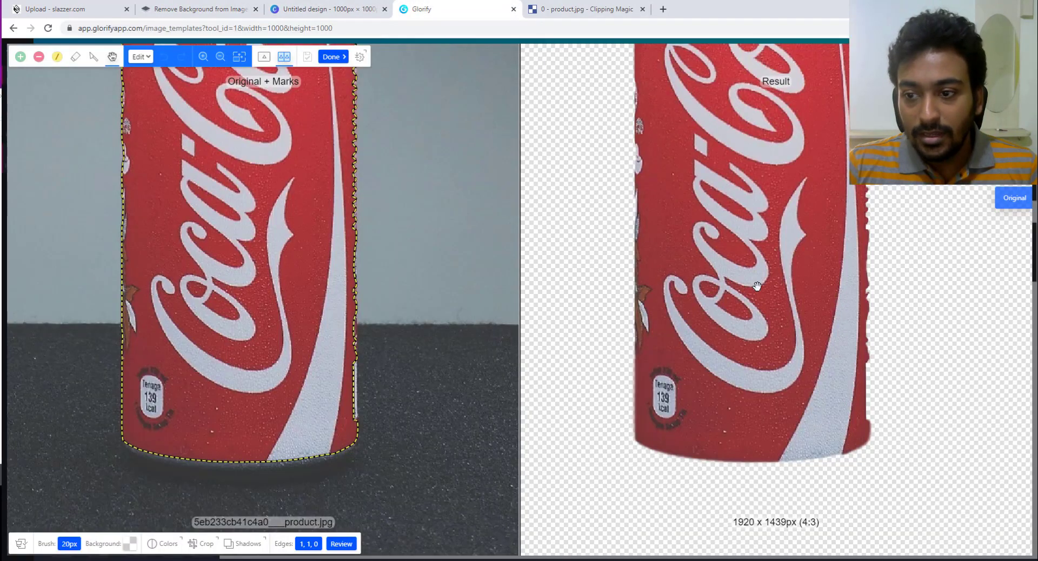
click(1020, 55)
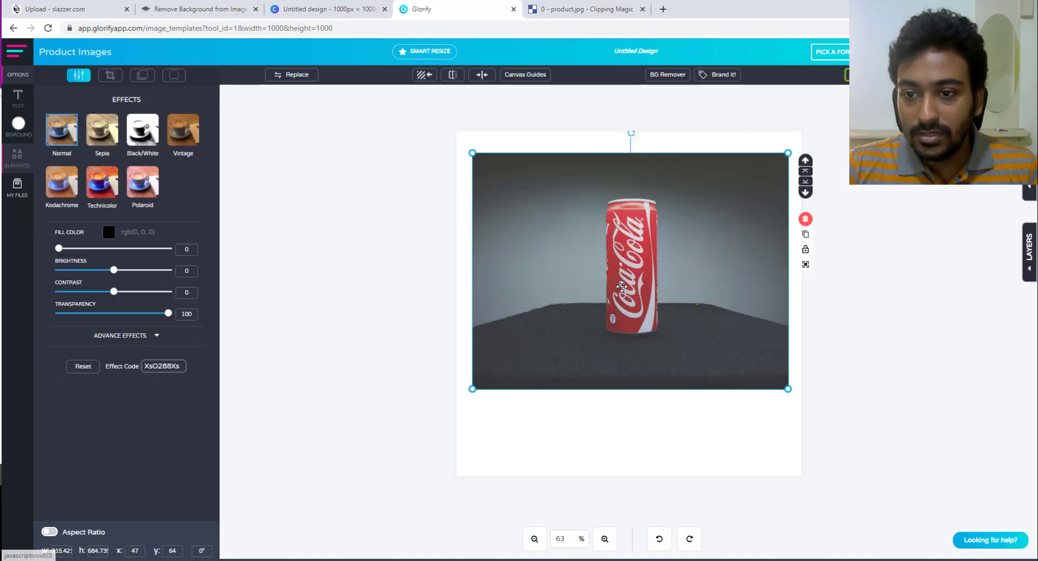
key(Delete)
Step: Leave Clipping Magic's can editor and return to its image upload page
click(570, 9)
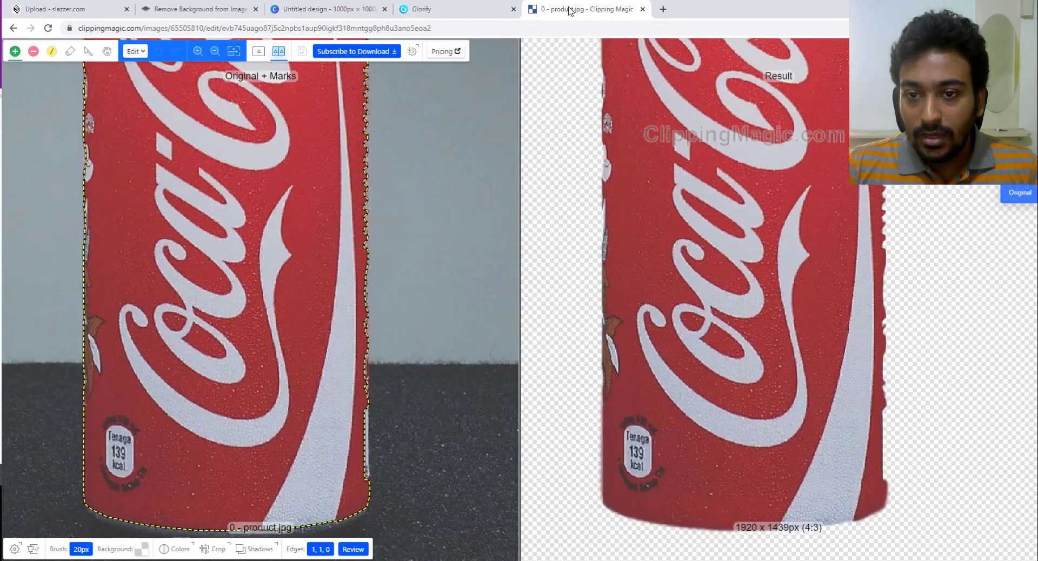
scroll(532, 157, up, 3)
click(13, 27)
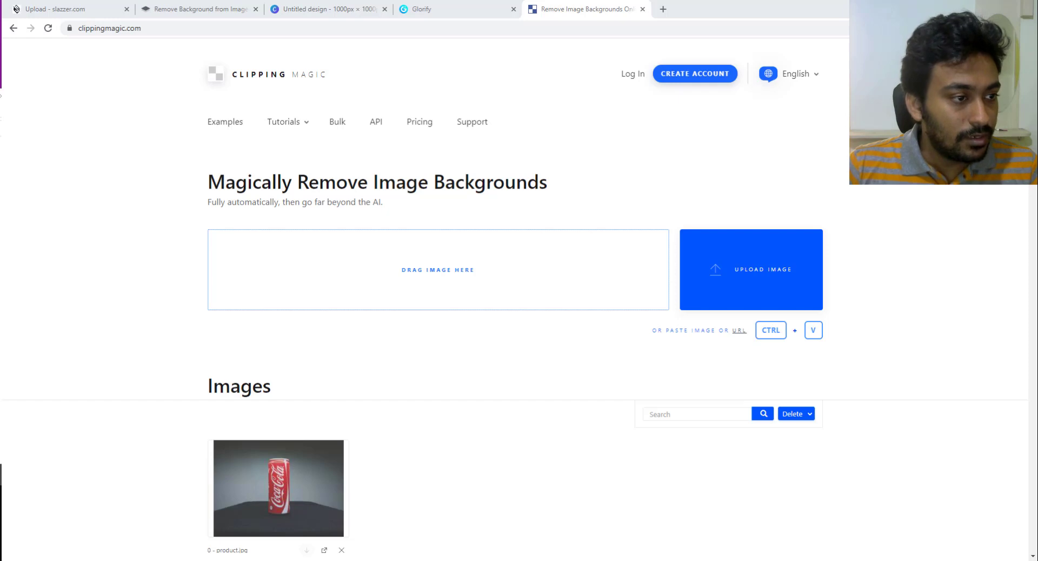
Step: Bring the Photos window with 0.5car.jpg over the browser to view the car test image, and move it away again
drag(1, 124, 556, 125)
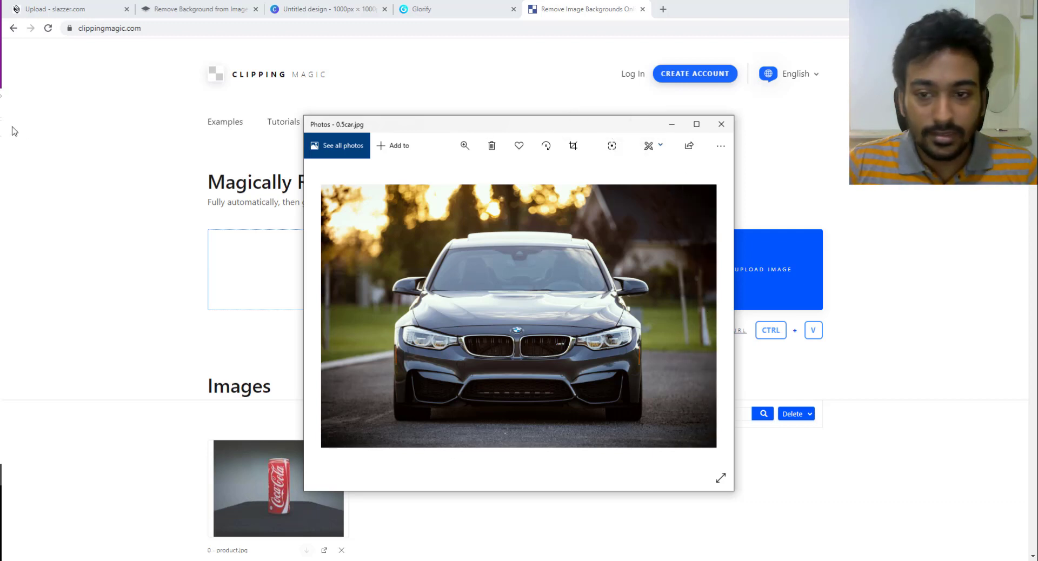
drag(599, 126, 567, 130)
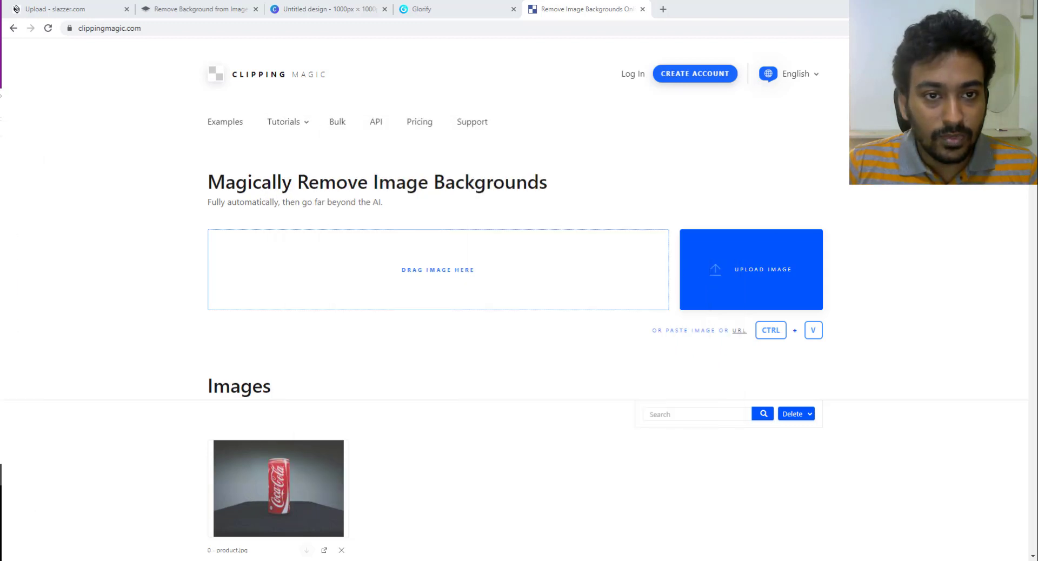
Step: Switch to Slazzer and upload the 0.5car.jpg photo for background removal
click(89, 17)
click(537, 103)
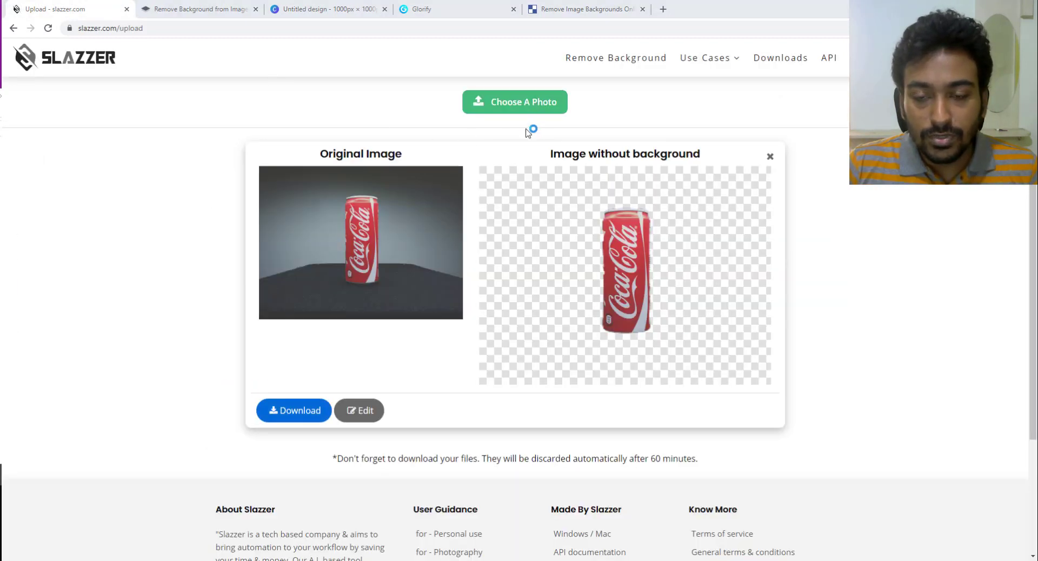
double_click(271, 274)
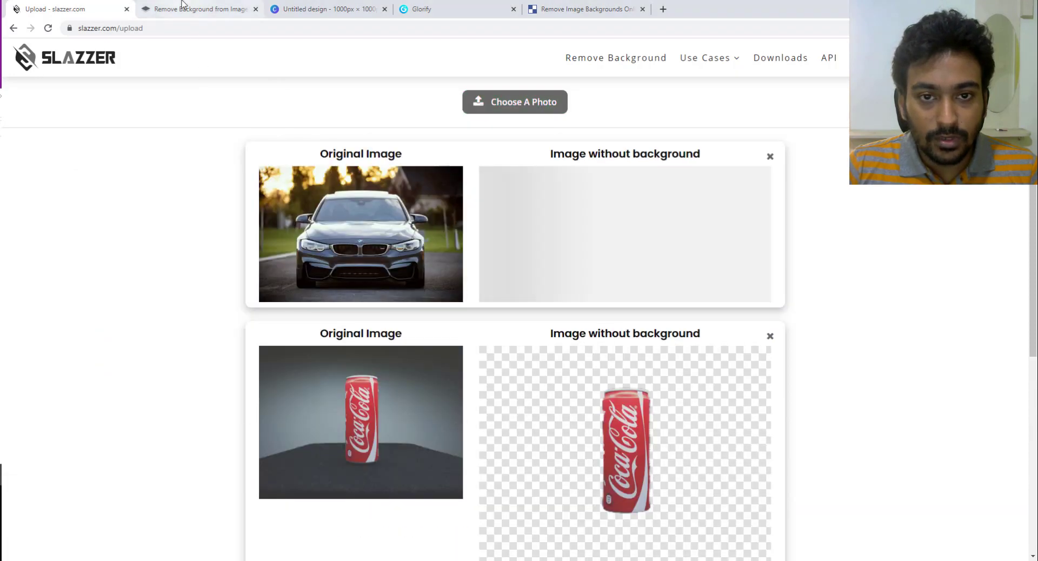
Step: Switch to remove.bg and upload the 0.5car.jpg photo for background removal
click(183, 4)
click(503, 100)
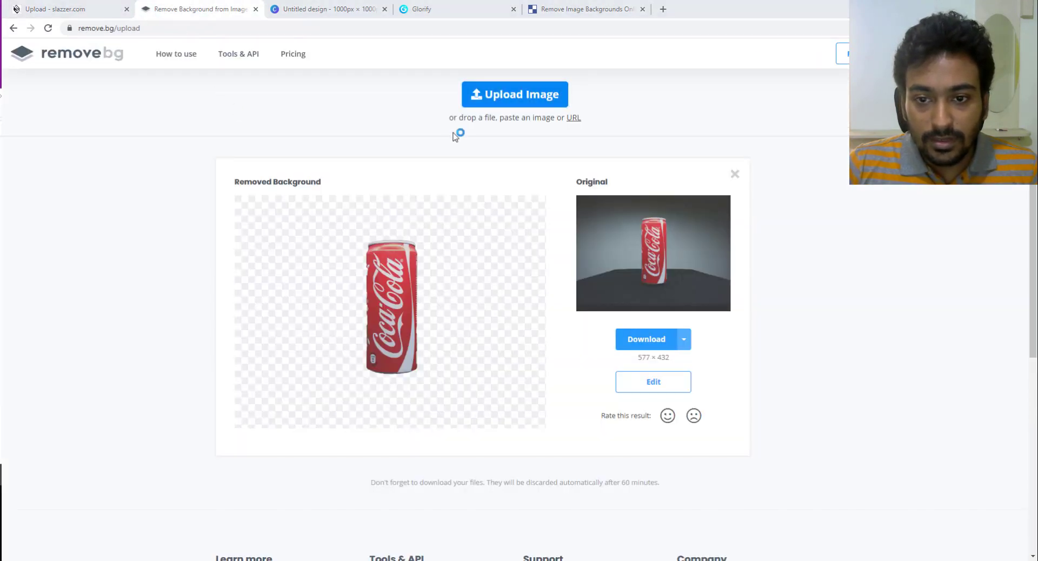
double_click(272, 268)
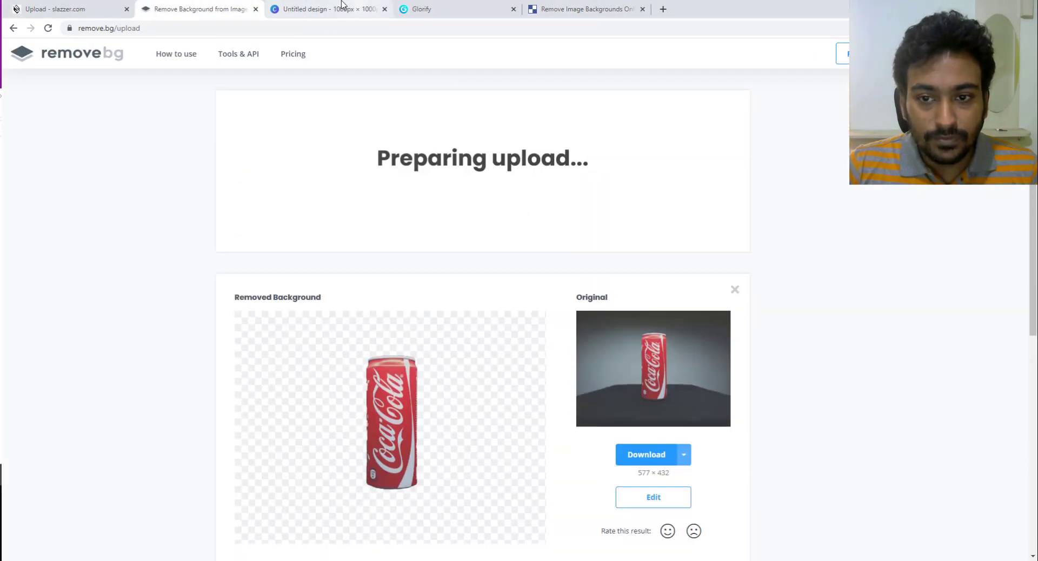
Step: Switch to the Canva design and upload 0.5car.jpg to its image uploads
click(331, 11)
click(181, 93)
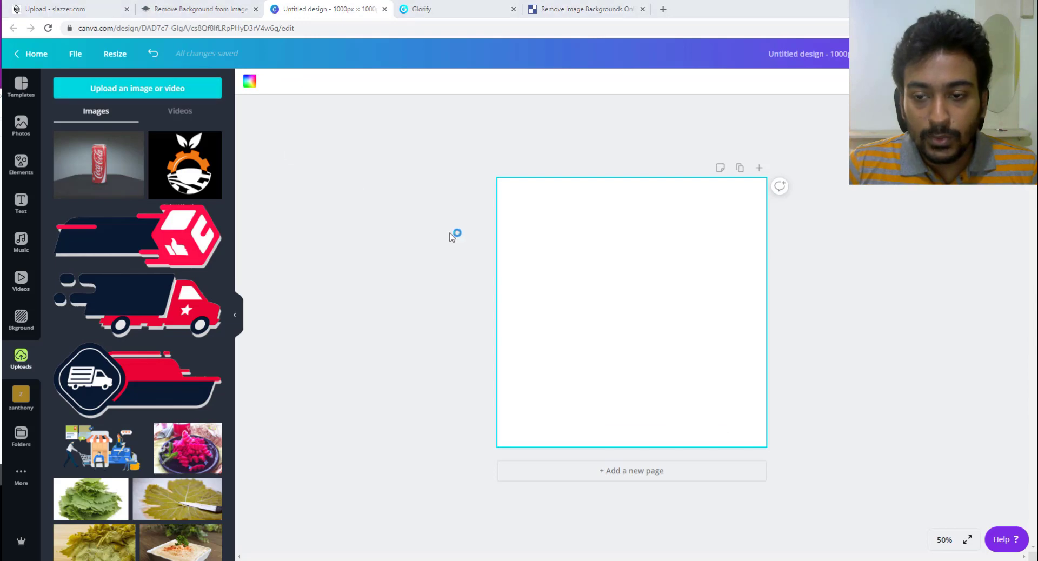
double_click(257, 273)
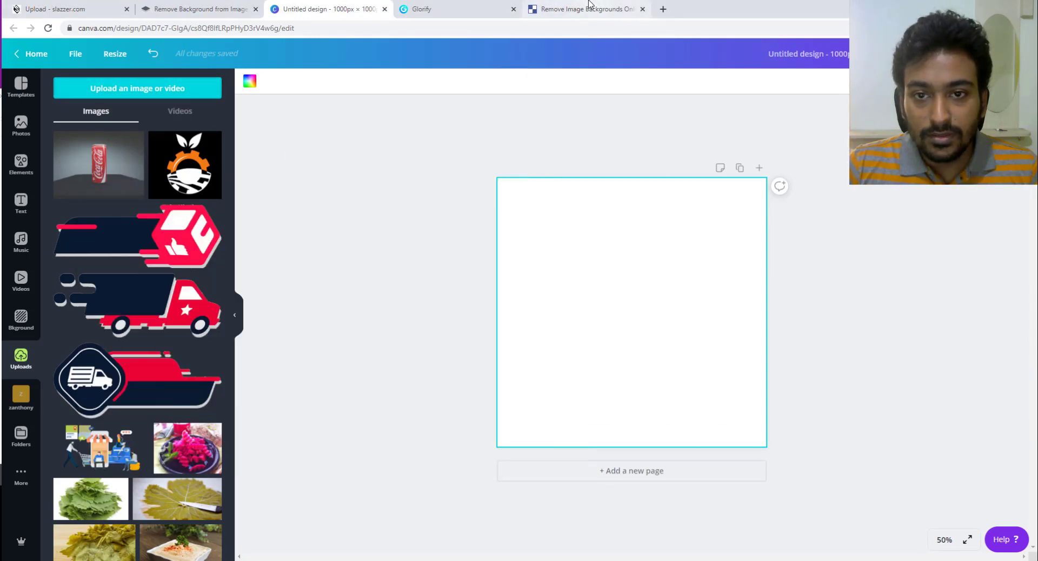
Step: Place the Clipping Magic page right after remove.bg in the browser's page order and upload 0.5car.jpg to it
drag(586, 9, 314, 7)
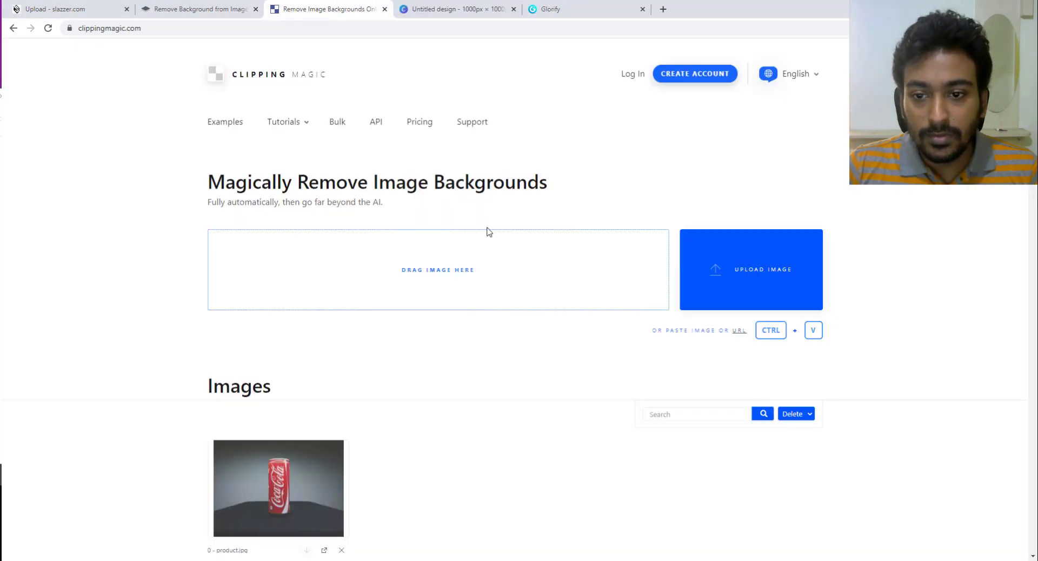
click(510, 290)
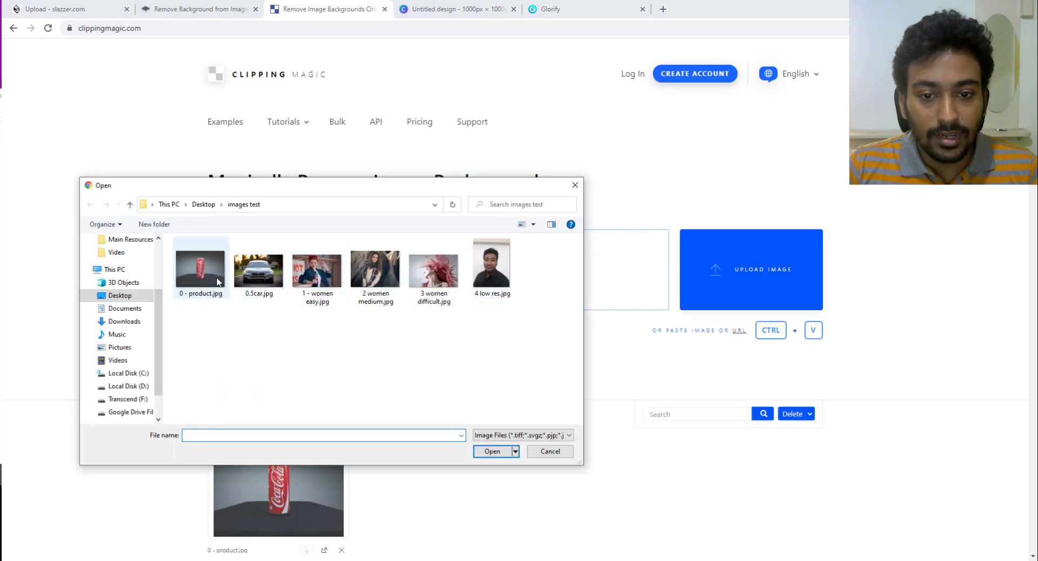
click(264, 275)
double_click(264, 276)
Step: Switch to Glorify and upload 0.5car.jpg from the images test folder into the design
click(550, 9)
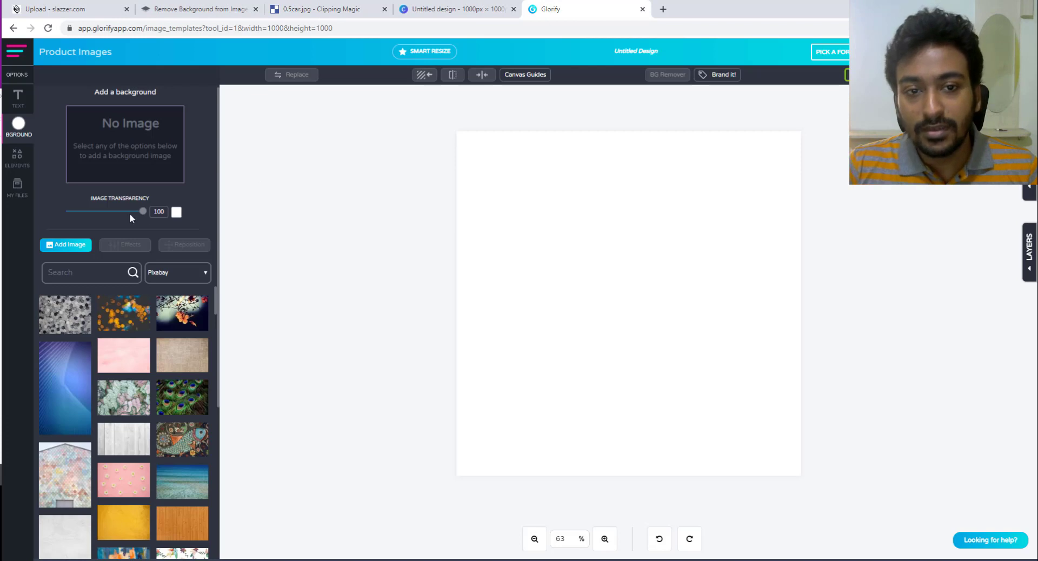
click(17, 188)
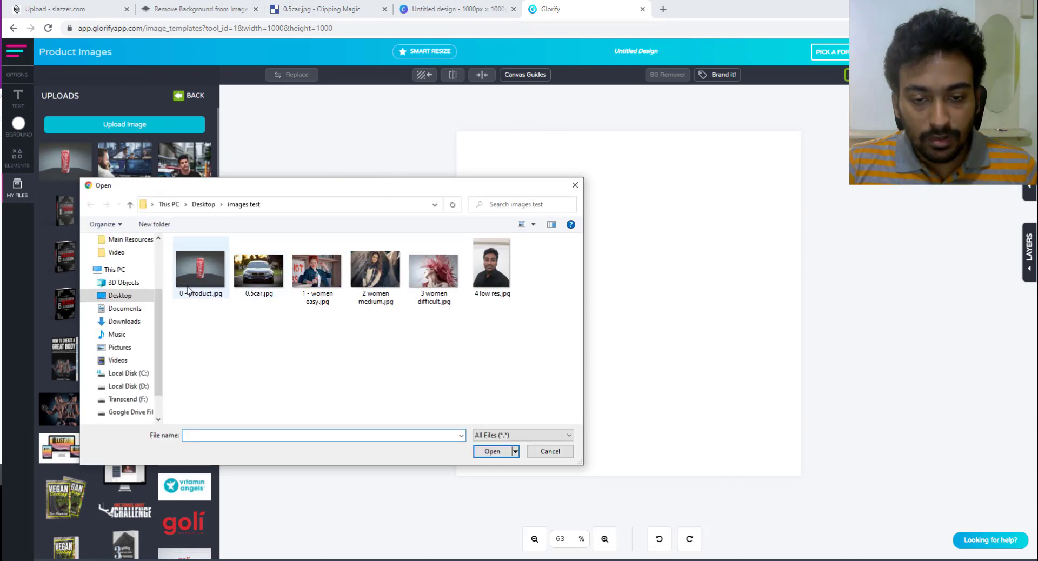
double_click(240, 276)
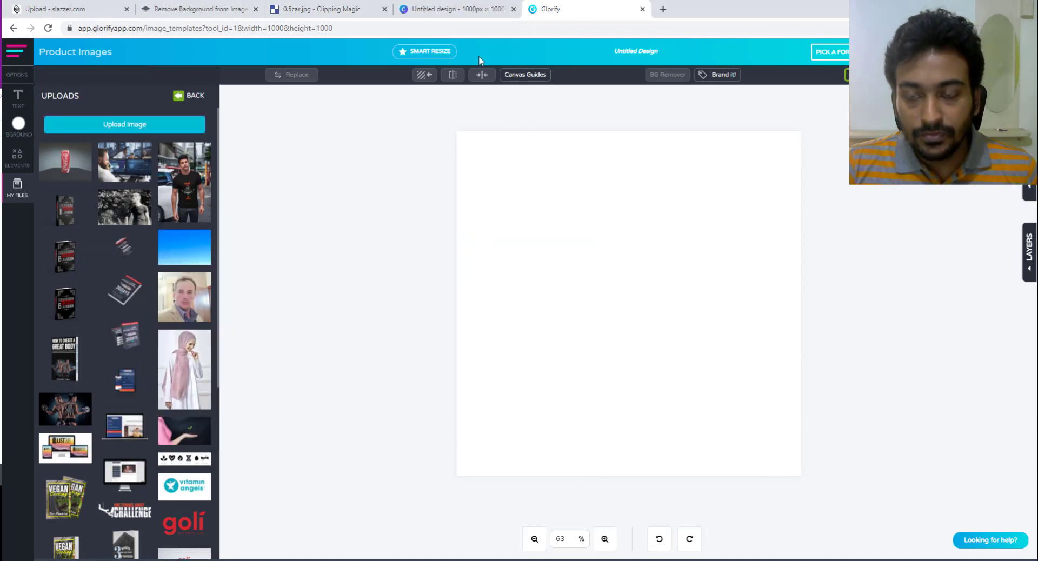
Step: Add the uploaded car photo to the Canva design at nearly page width and apply the Background Remover effect to it
click(465, 6)
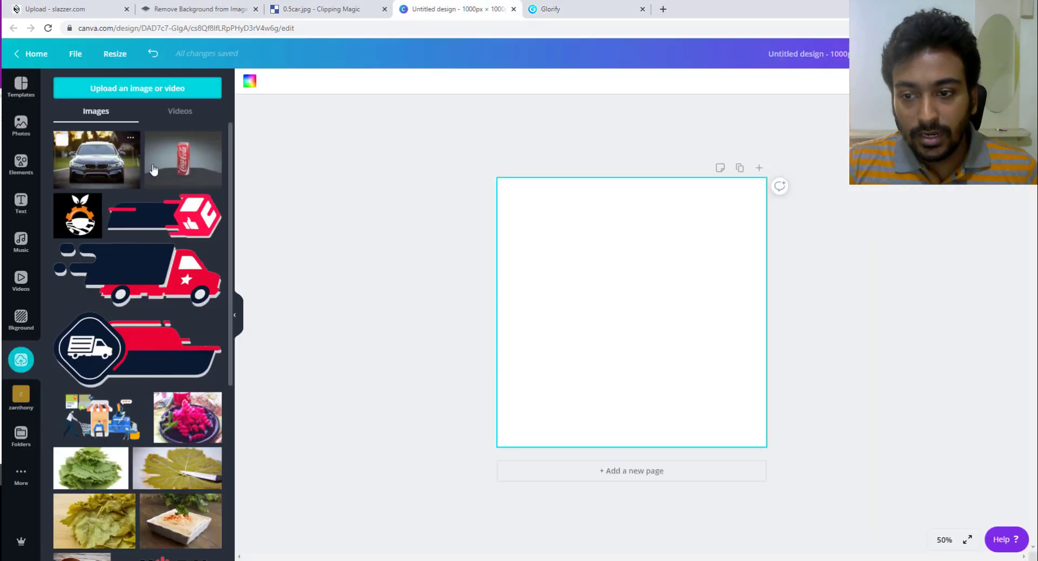
drag(97, 158, 621, 308)
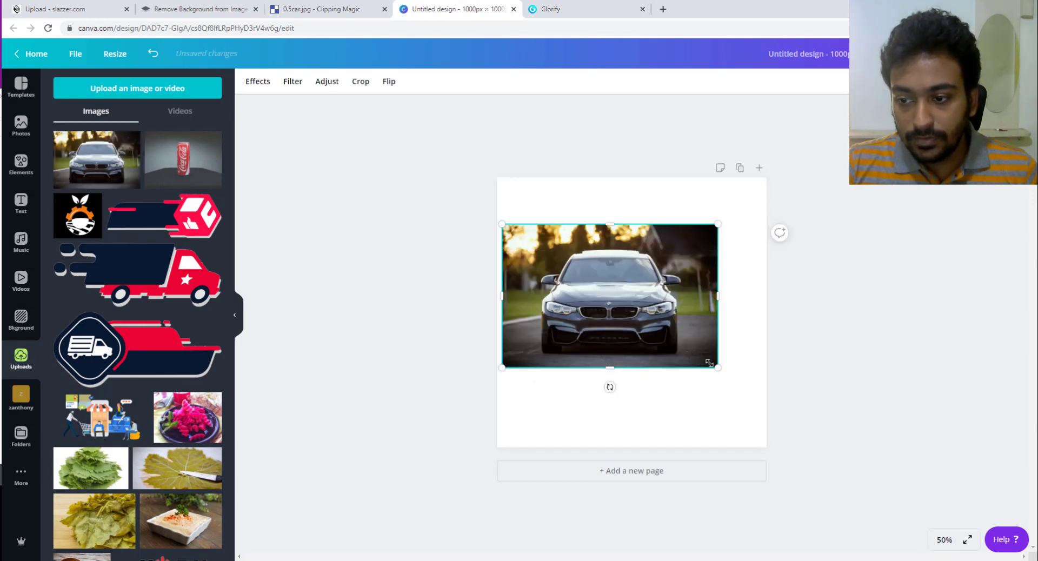
drag(743, 384, 760, 396)
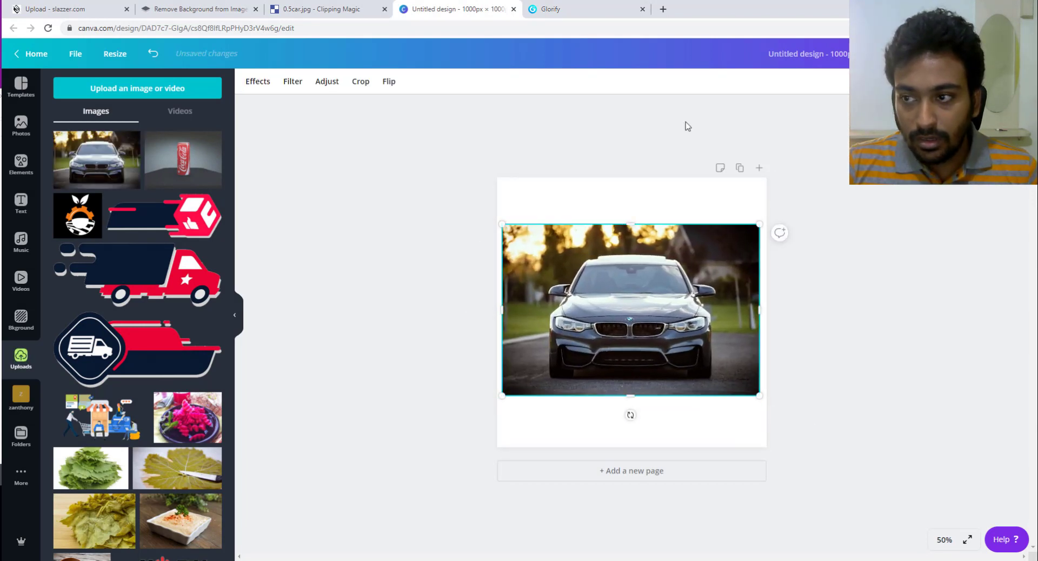
click(258, 82)
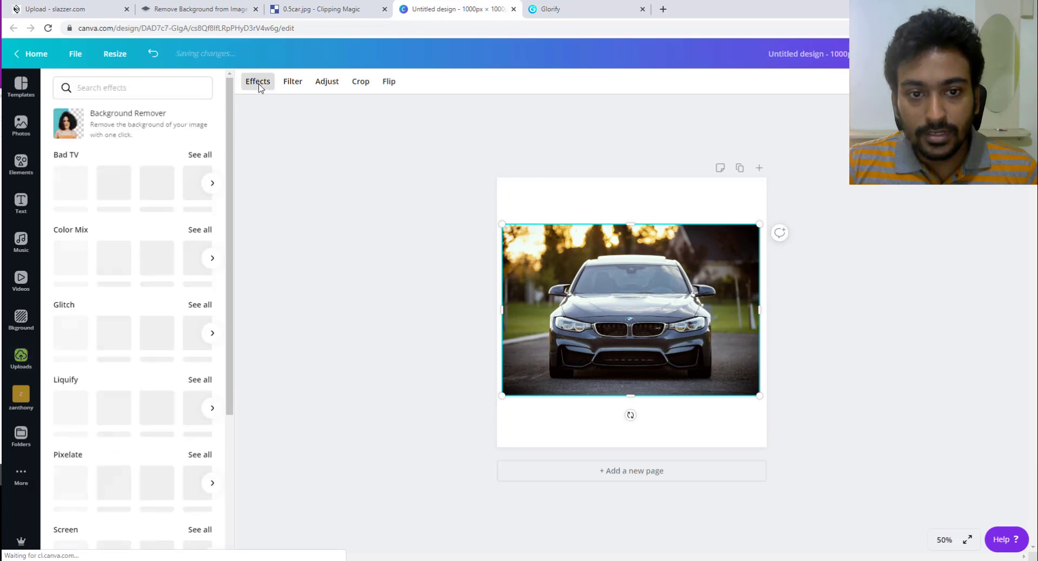
Step: Enlarge the car photo in the Glorify design to about 920 × 613 px and start the BG Remover on it
click(594, 8)
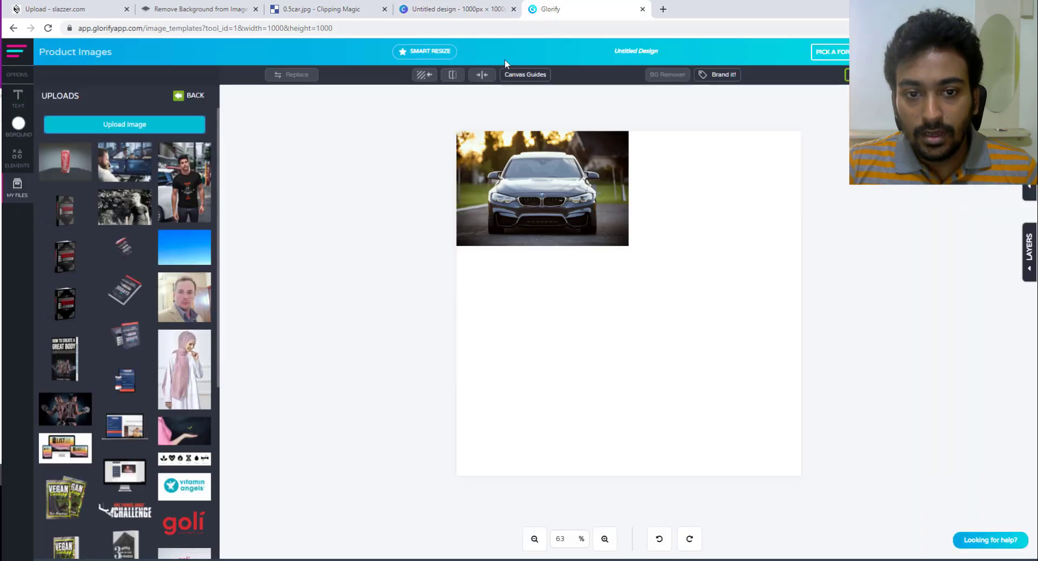
drag(627, 236, 748, 435)
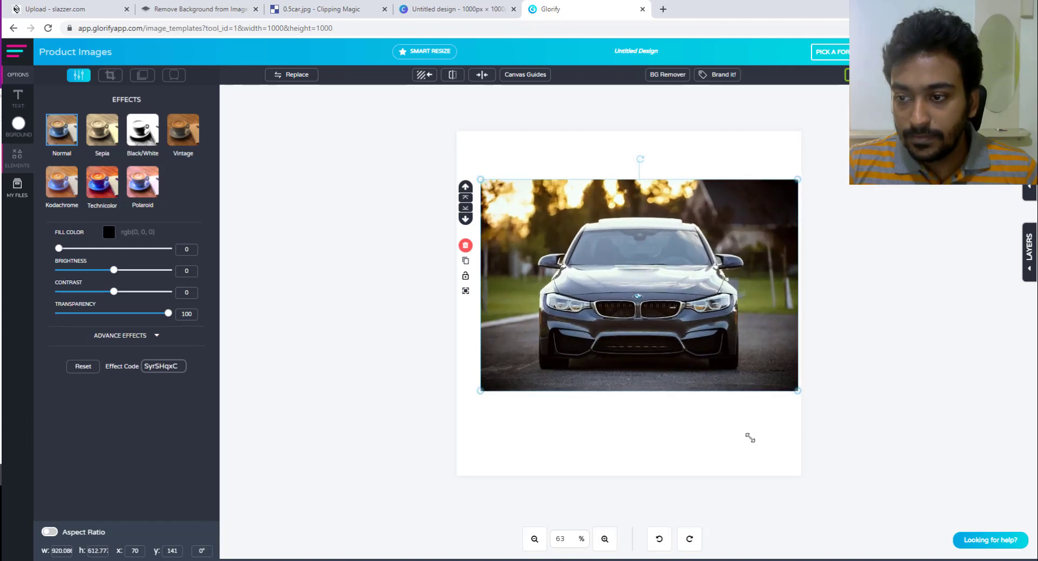
drag(688, 351, 686, 352)
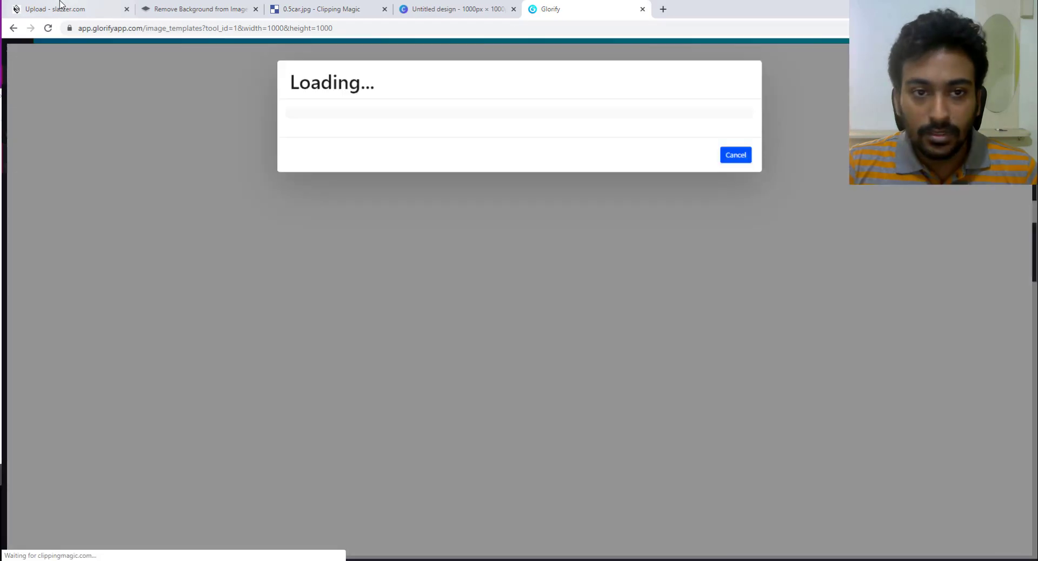
Step: Download Slazzer's car cutout as 0.5car.png and inspect its edges enlarged in the Photos viewer
click(60, 6)
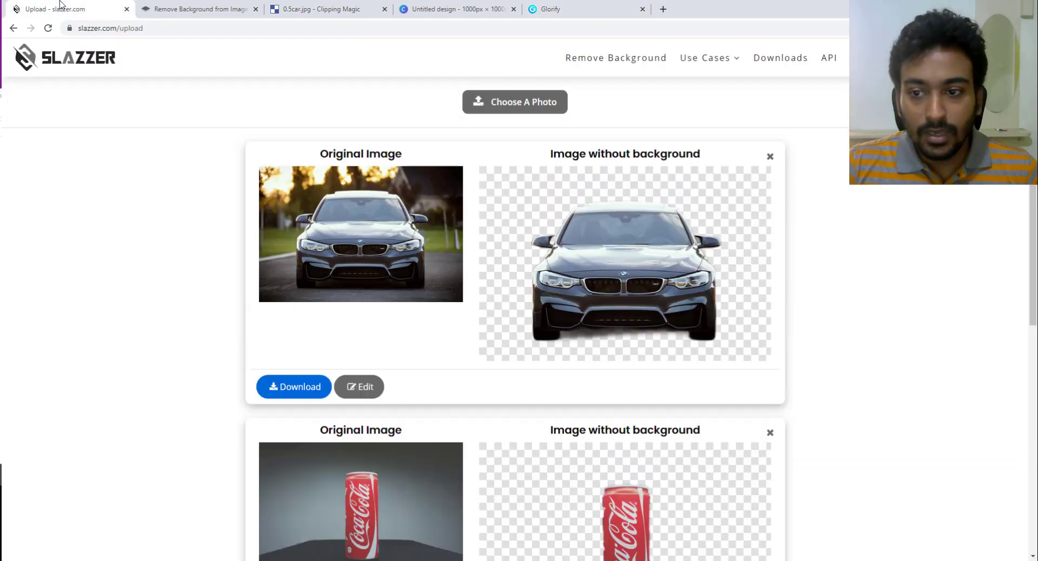
click(327, 390)
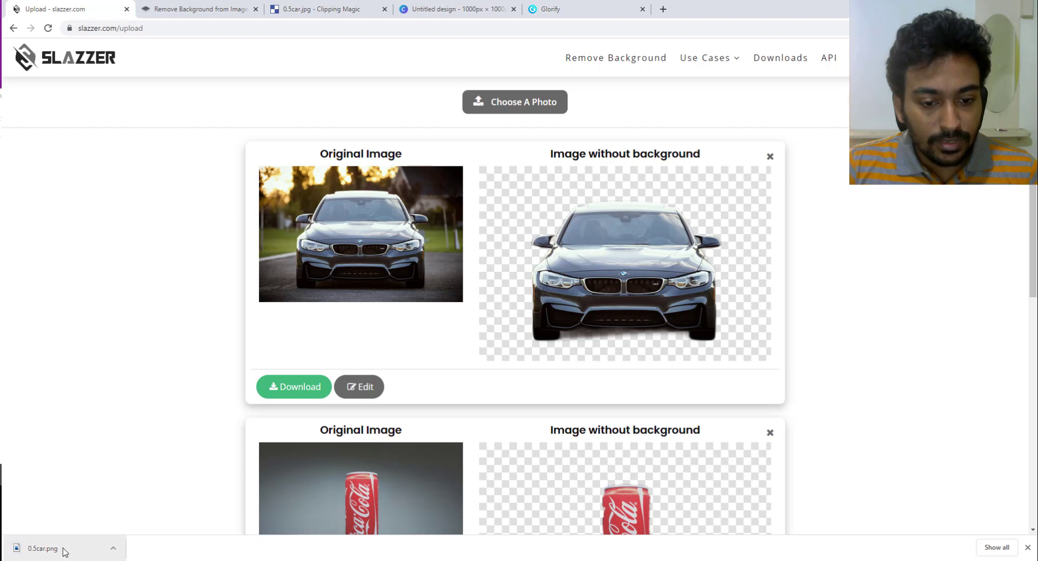
click(63, 552)
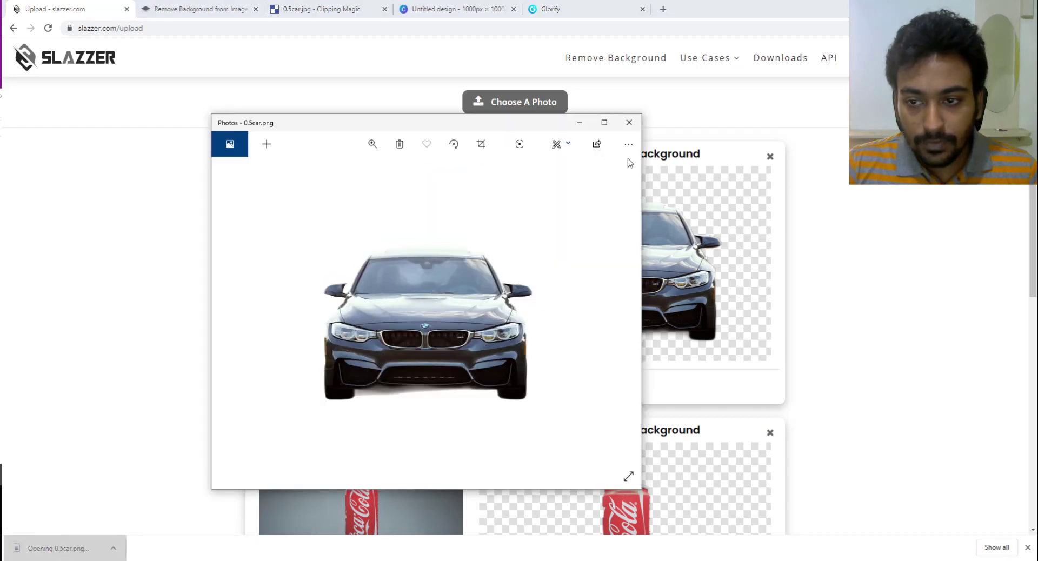
click(604, 122)
click(465, 30)
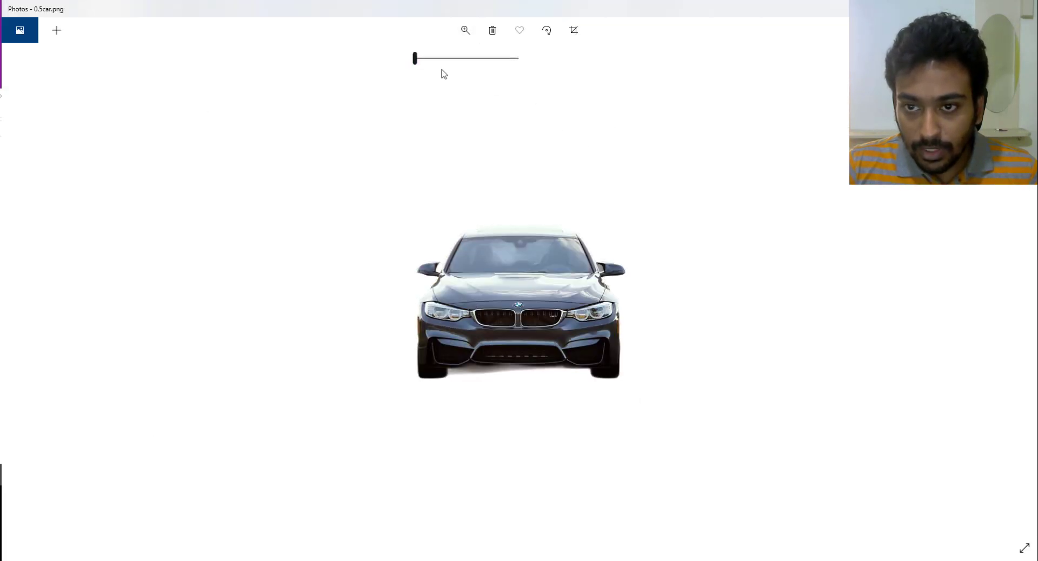
drag(416, 58, 461, 59)
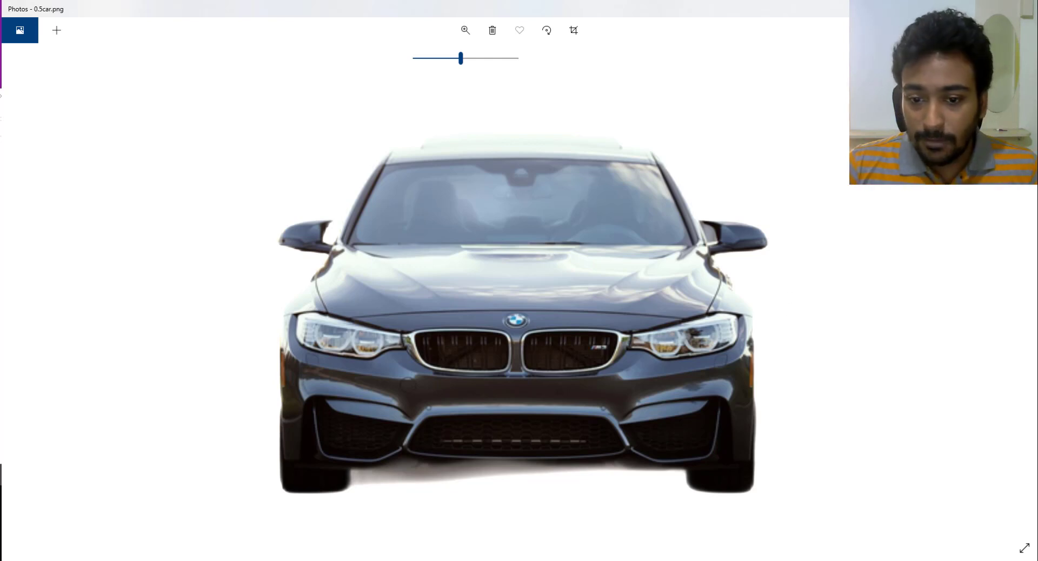
key(alt+F4)
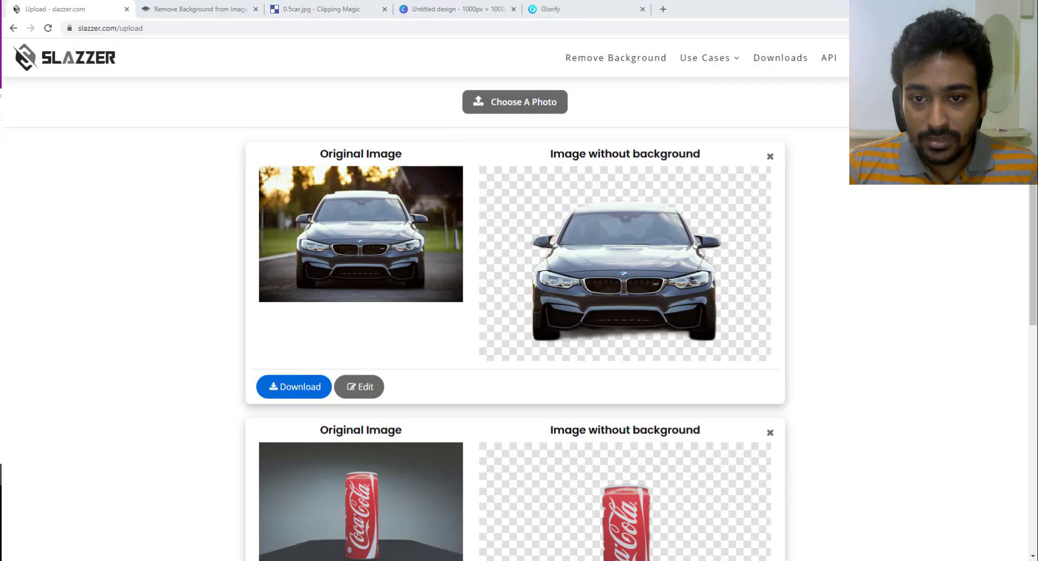
Step: Download the car cutout from remove.bg and inspect its windows and edges enlarged in the Photos viewer
click(179, 4)
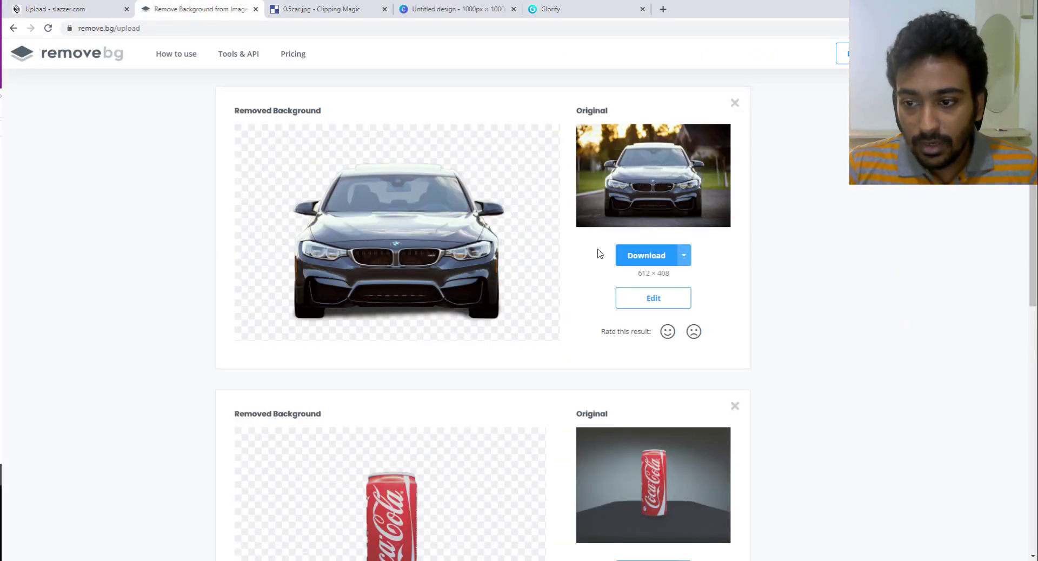
click(643, 257)
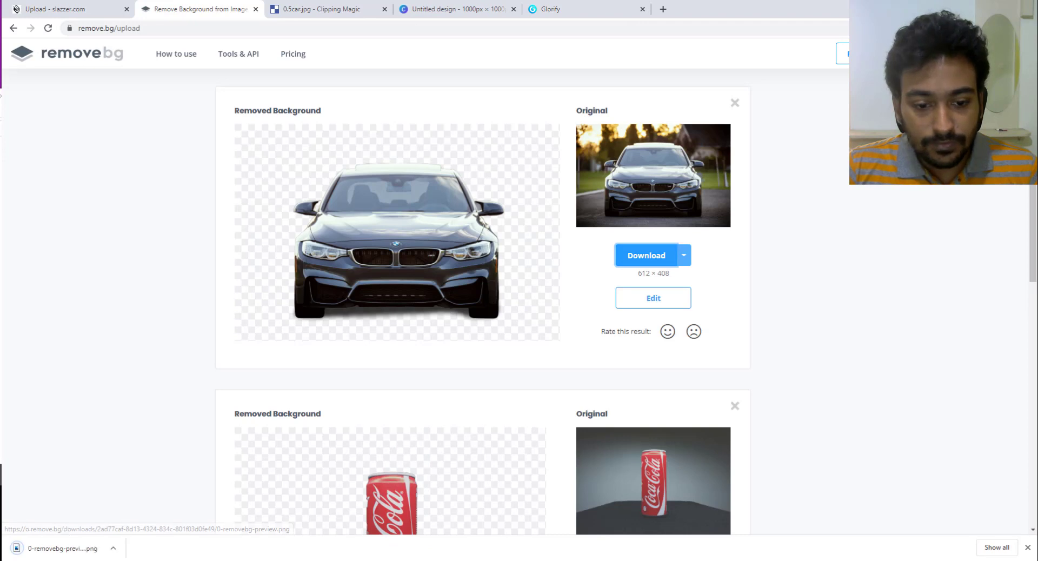
click(44, 548)
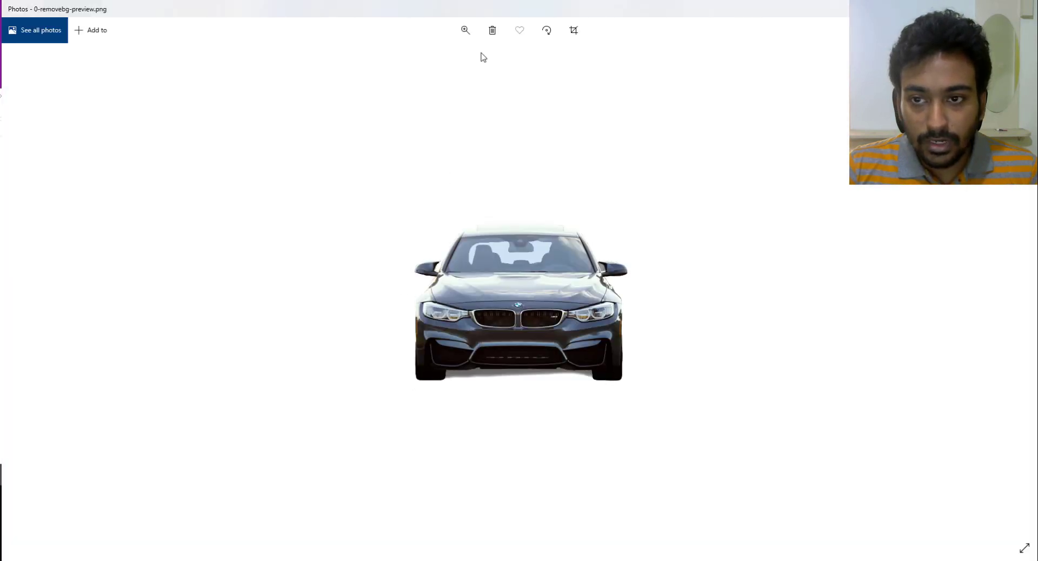
click(465, 30)
drag(445, 58, 455, 61)
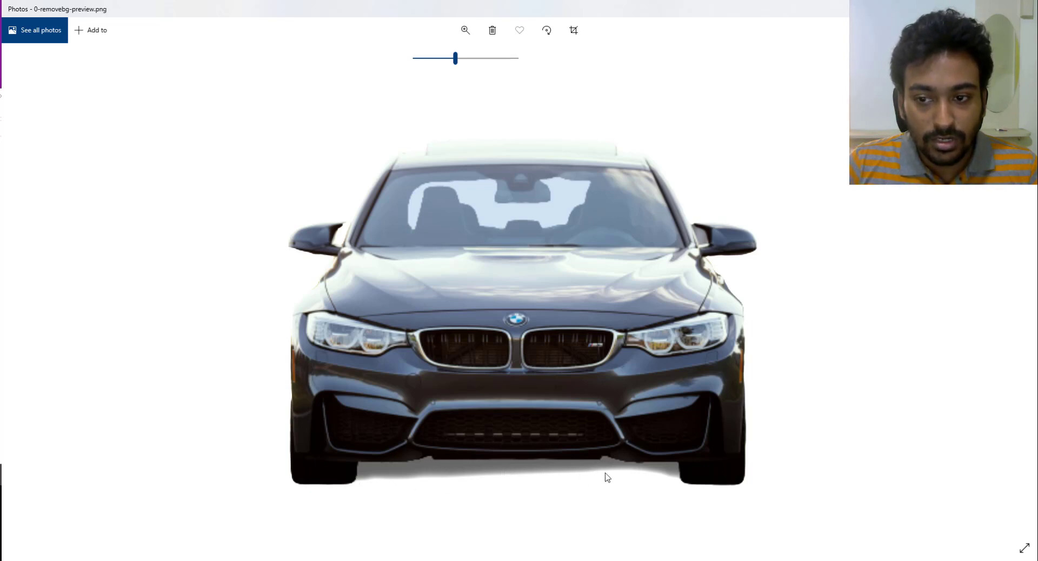
drag(524, 9, 724, 116)
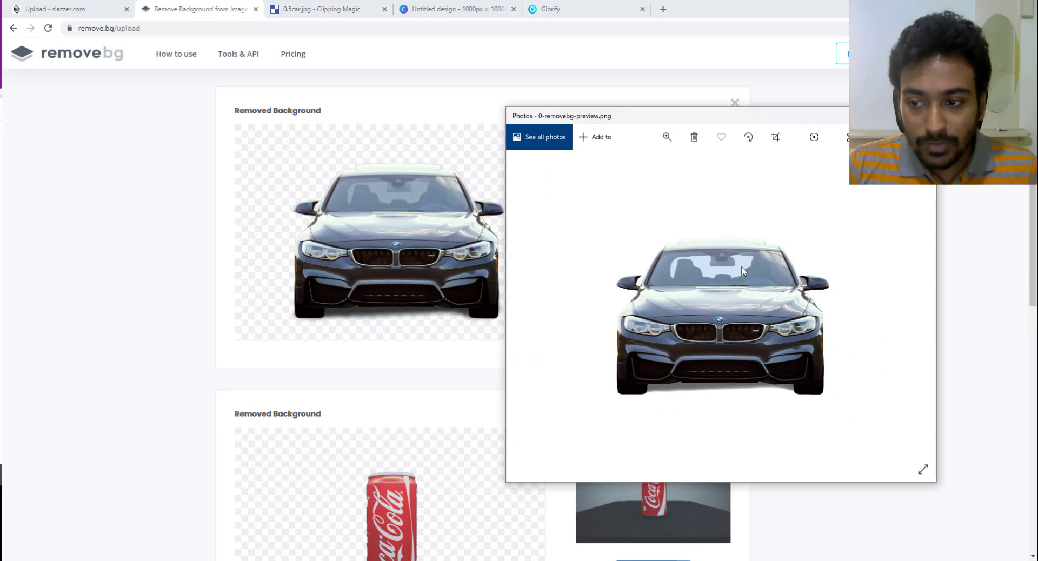
double_click(735, 120)
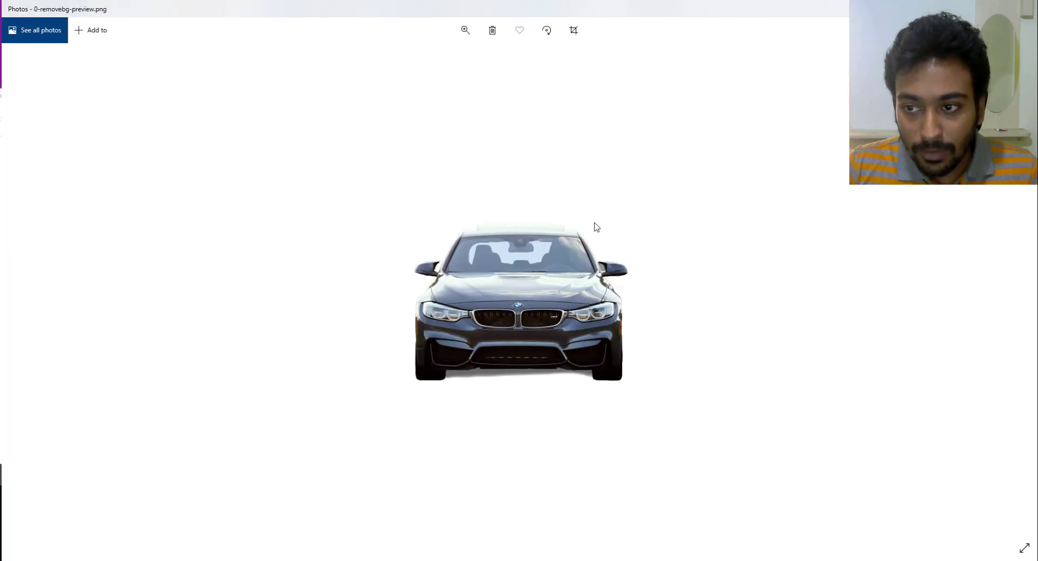
key(alt+F4)
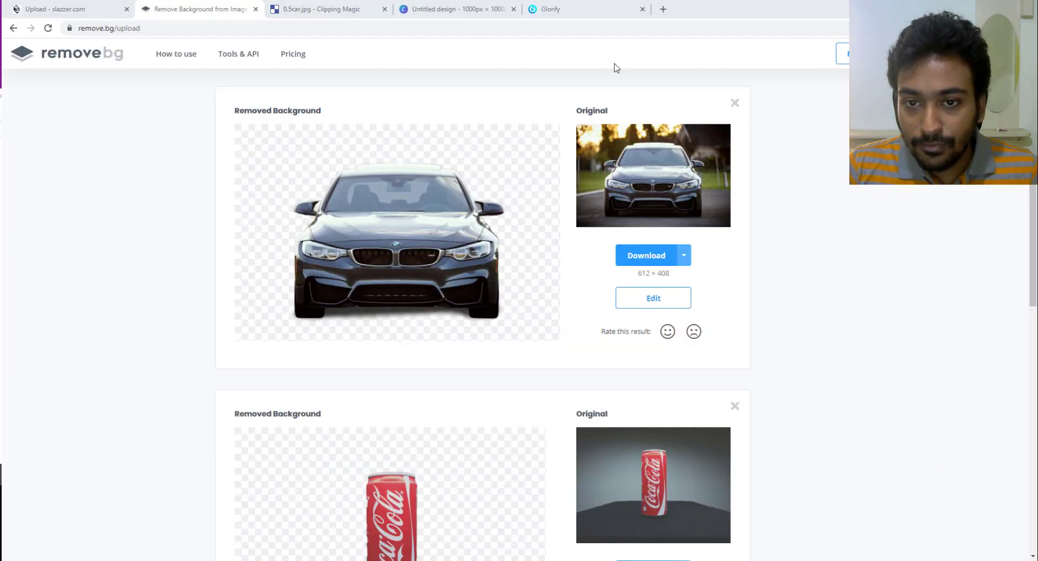
Step: Examine Clipping Magic's car cutout and compare it with the remove.bg result
click(324, 9)
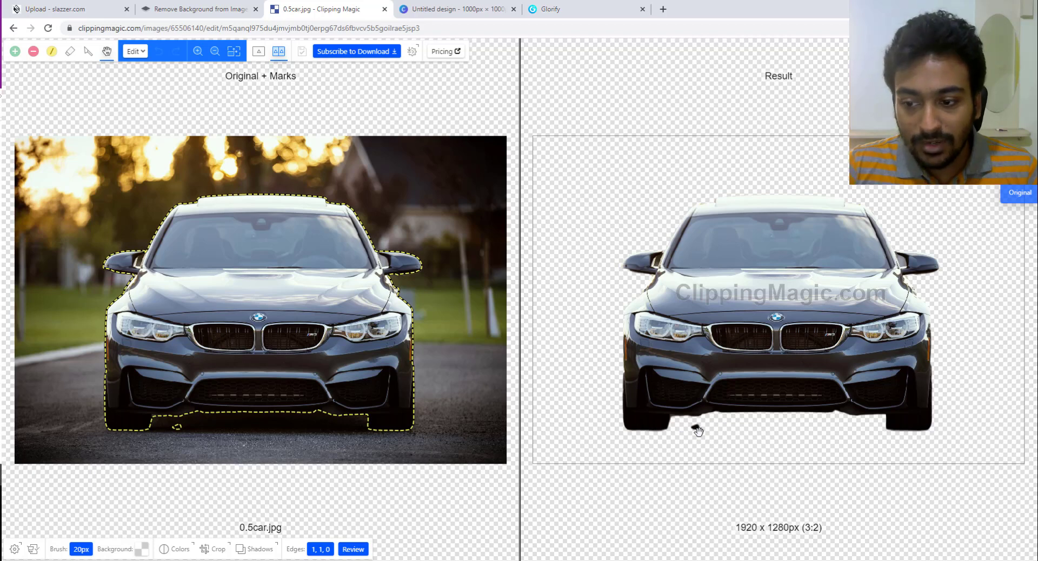
click(227, 6)
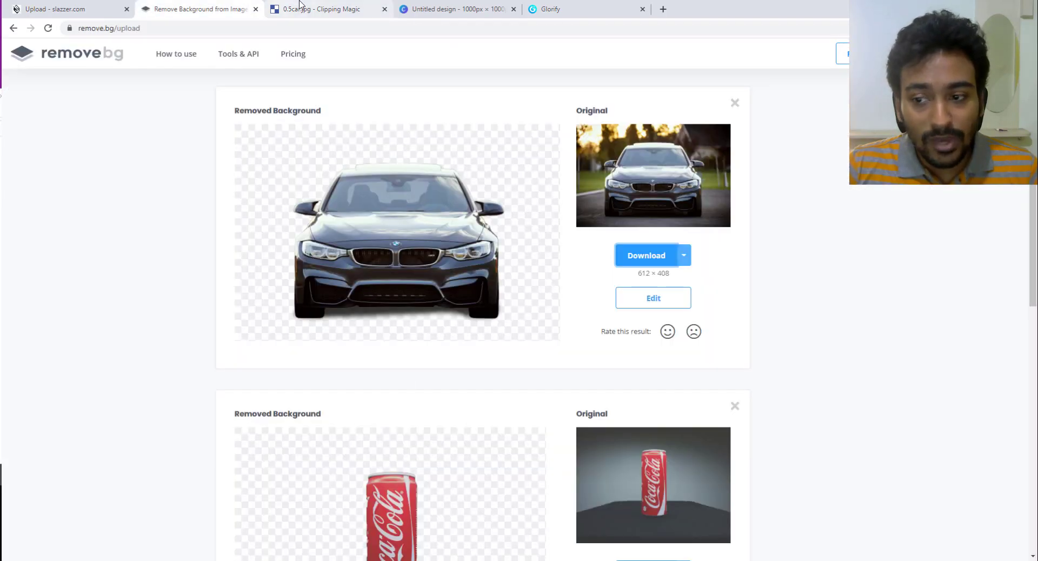
click(273, 8)
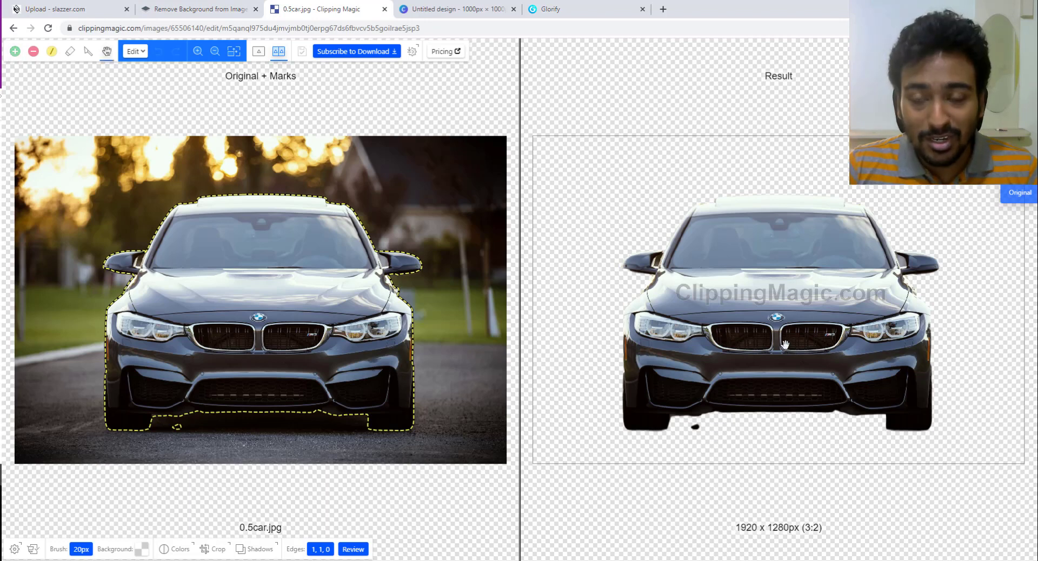
Step: Enlarge the car cutout in the Canva design beyond the page width, center it, and return to remove.bg's result for comparison
click(425, 9)
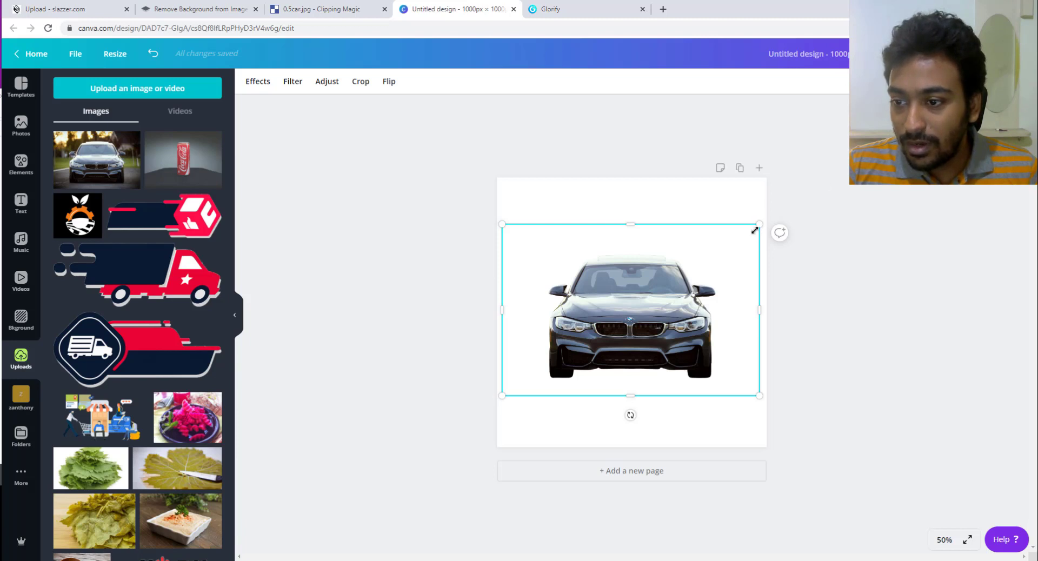
drag(754, 231, 943, 102)
drag(642, 314, 569, 333)
drag(646, 334, 625, 366)
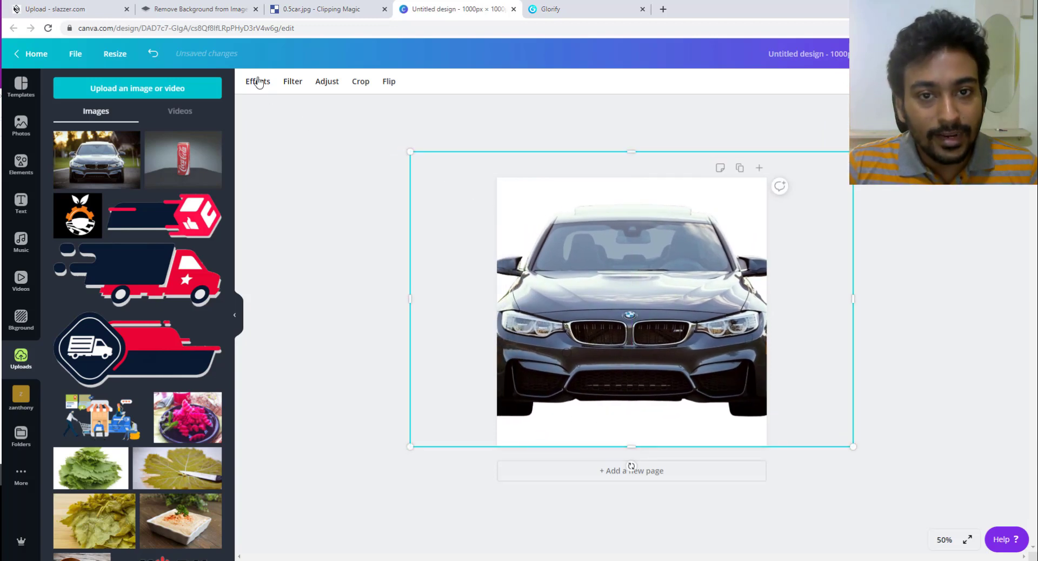
click(231, 6)
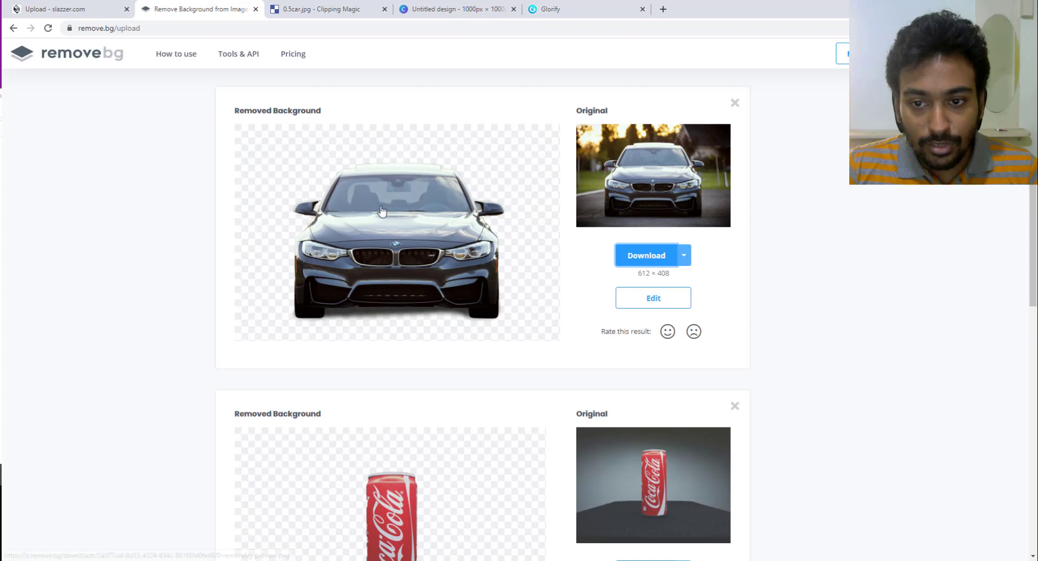
Step: Compare the car cutout in Canva with the Glorify and Clipping Magic results, shifting the Canva car sideways to view its edges
click(435, 22)
click(436, 22)
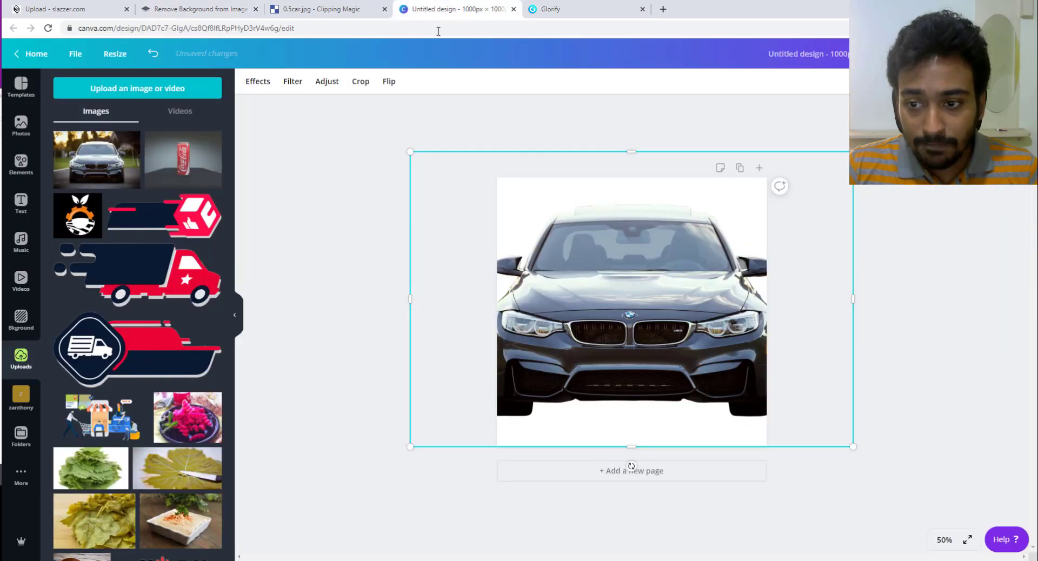
drag(621, 260, 579, 253)
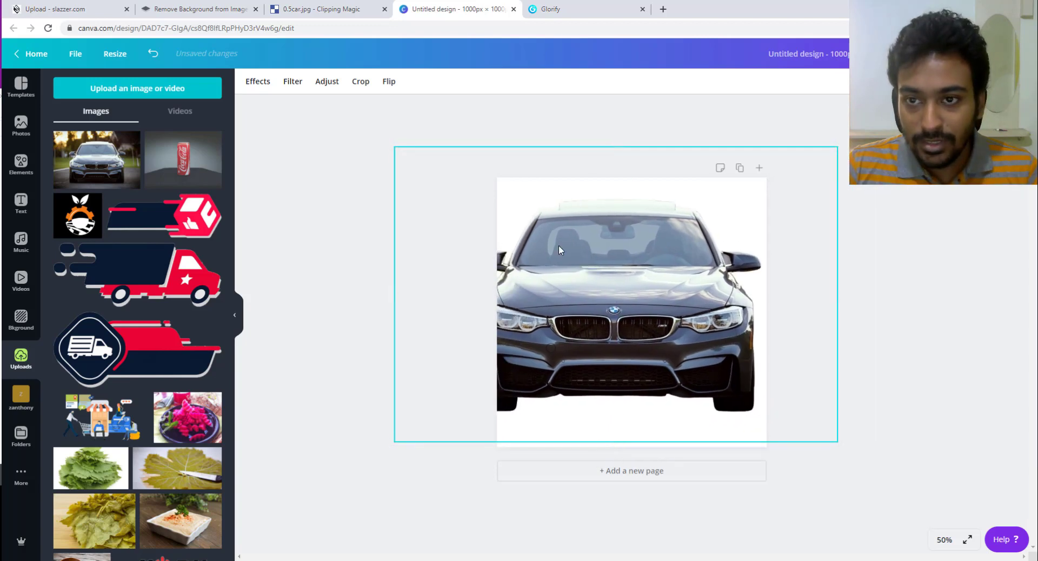
click(592, 15)
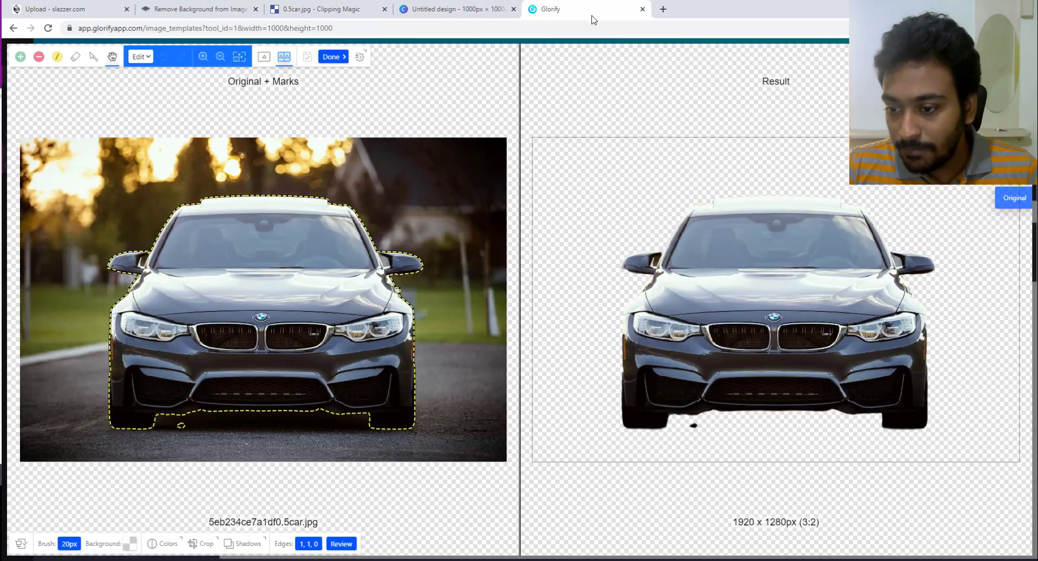
click(376, 6)
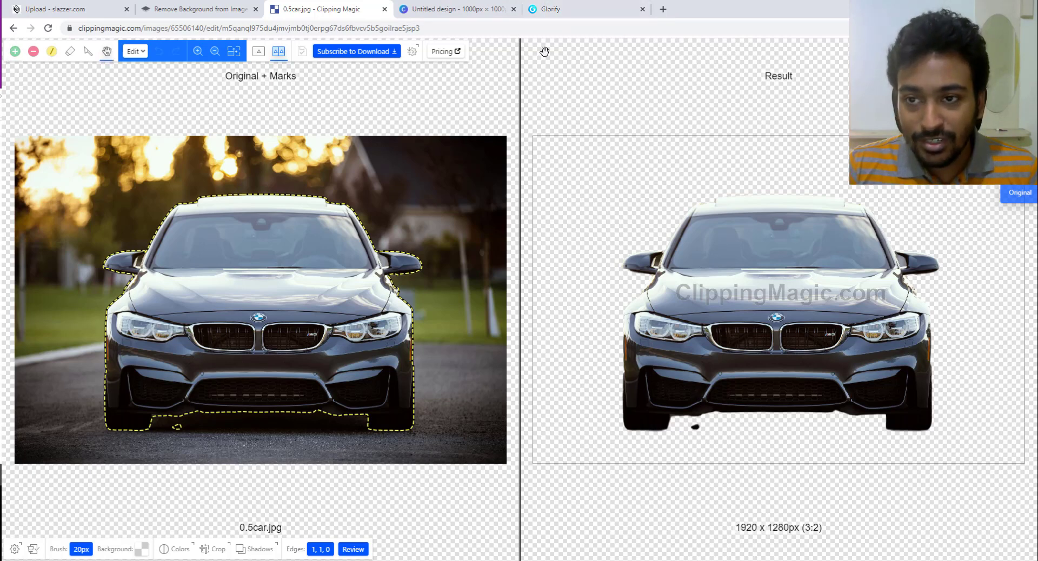
click(546, 9)
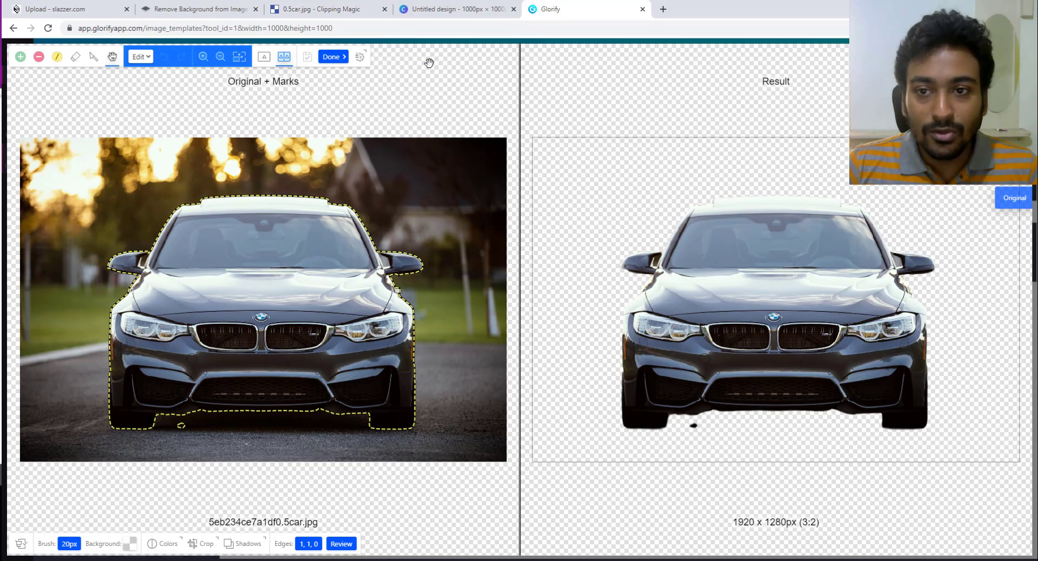
Step: Delete the car from the Canva design, then leave Glorify's background removal editor and delete the car from its canvas
click(450, 10)
drag(633, 344, 667, 341)
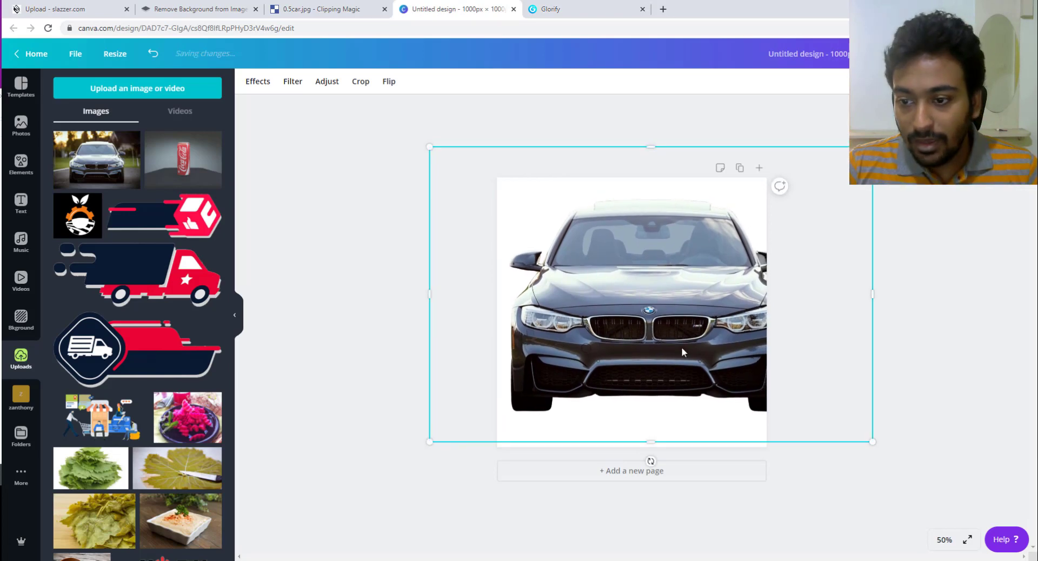
key(Delete)
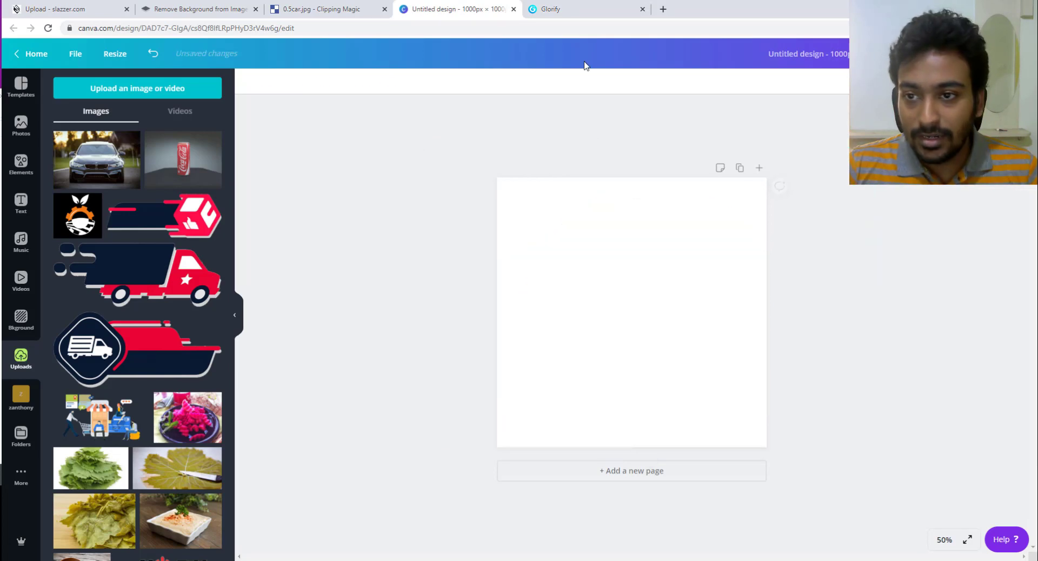
click(583, 11)
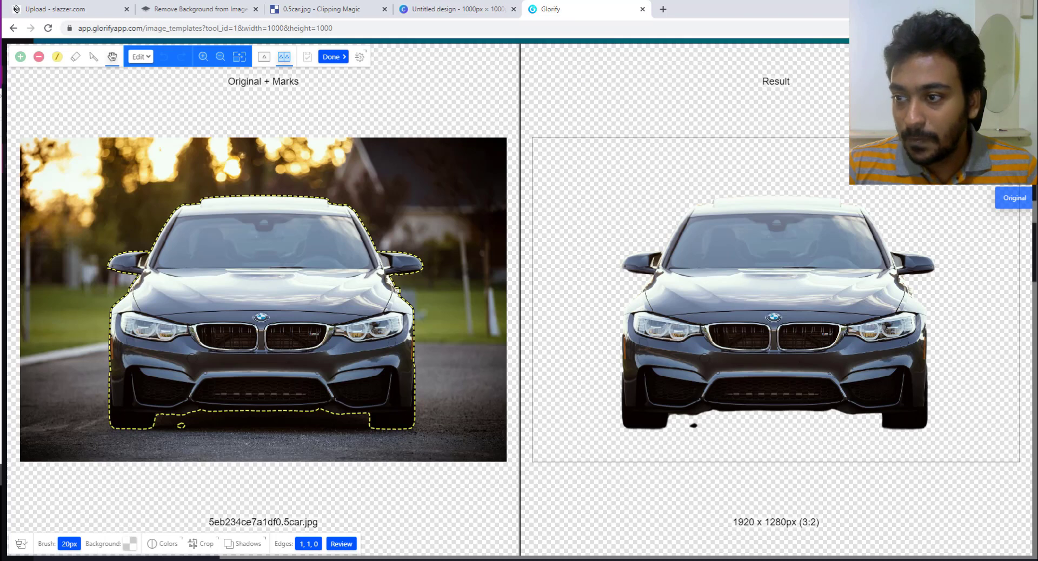
click(1021, 56)
key(Delete)
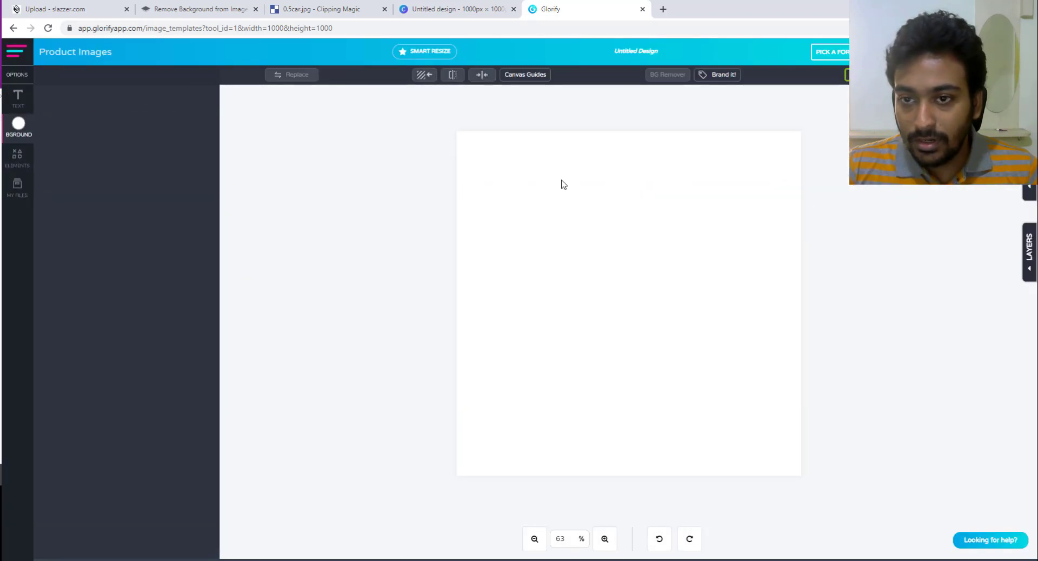
Step: Return Clipping Magic and remove.bg to their home pages, ready for a new image
click(452, 9)
click(325, 9)
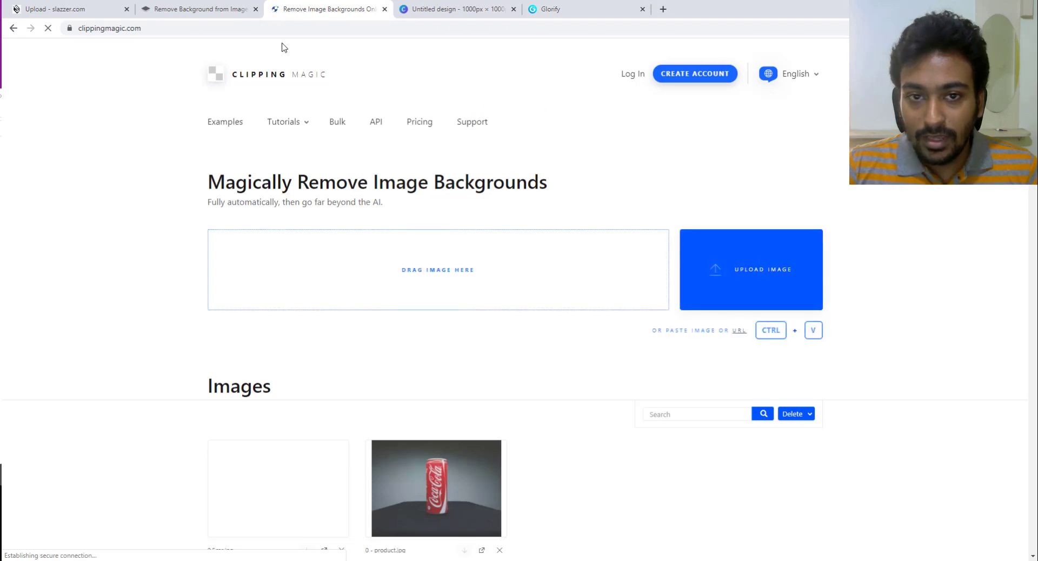
click(204, 7)
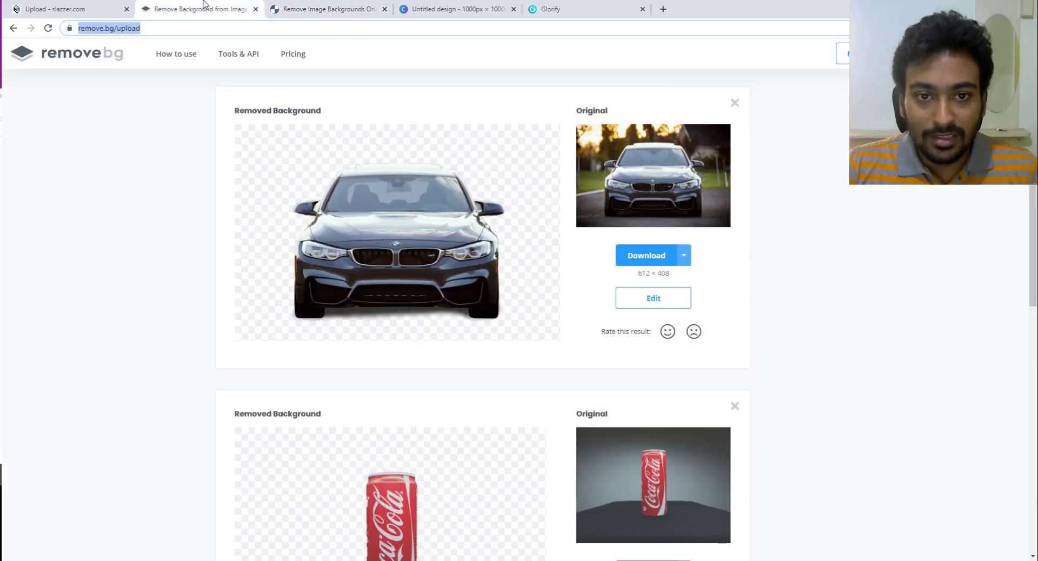
click(78, 57)
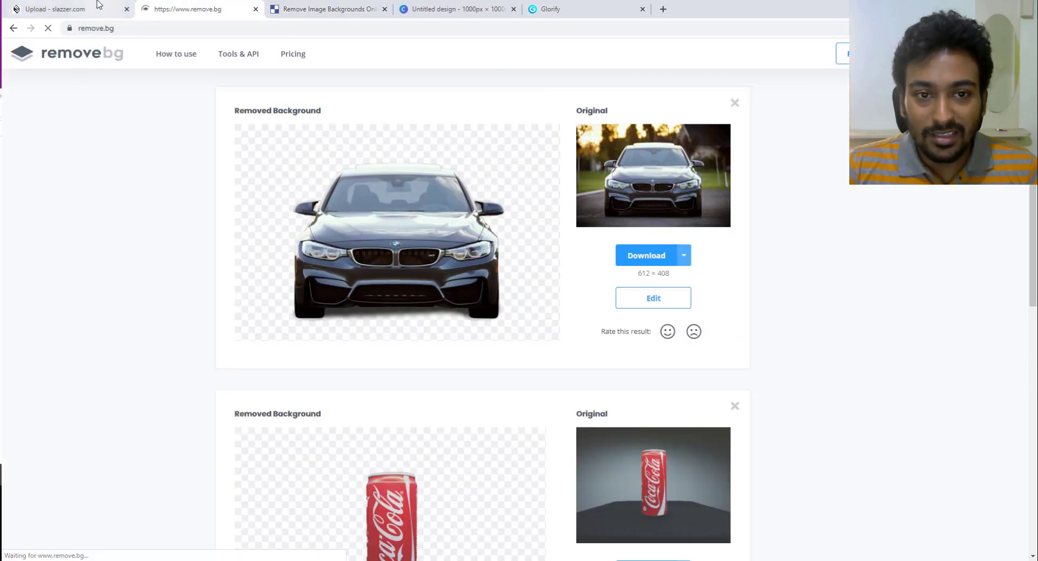
Step: Dismiss the Photos preview of the woman image and upload 1 - women easy.jpg to Slazzer
click(99, 6)
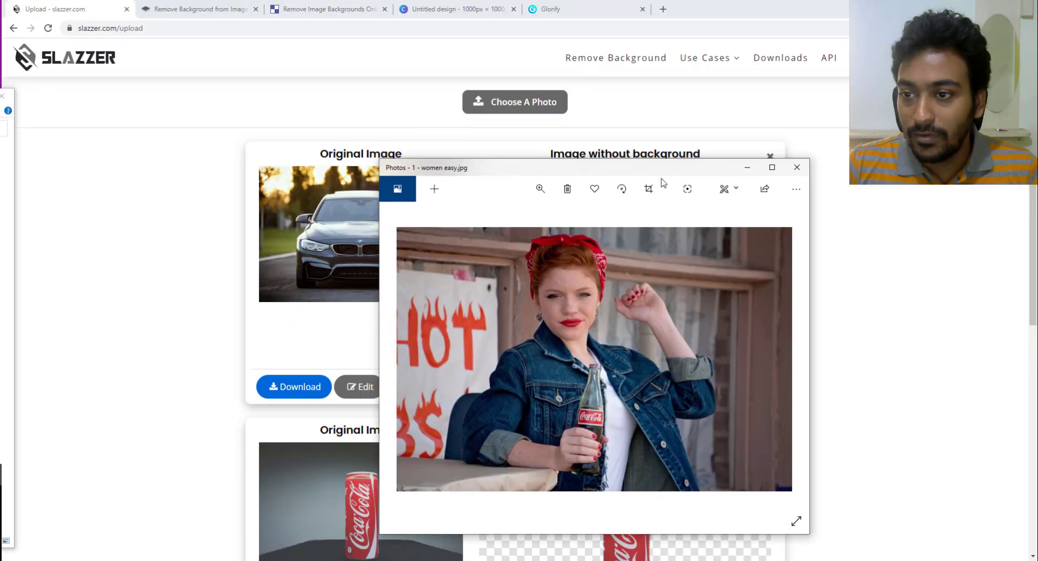
click(756, 181)
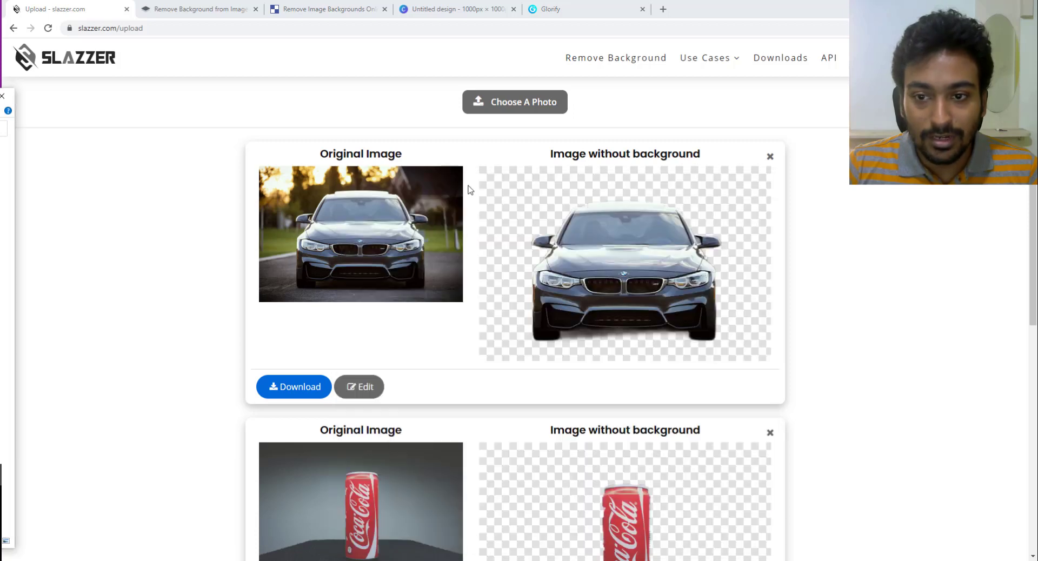
click(539, 109)
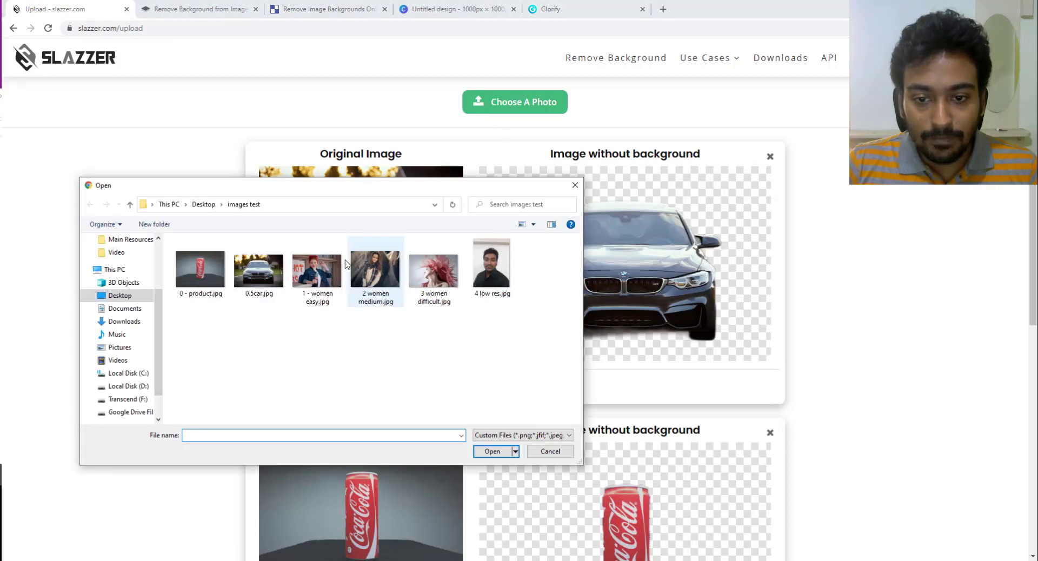
double_click(321, 270)
Step: Upload 1 - women easy.jpg to remove.bg for background removal
click(198, 8)
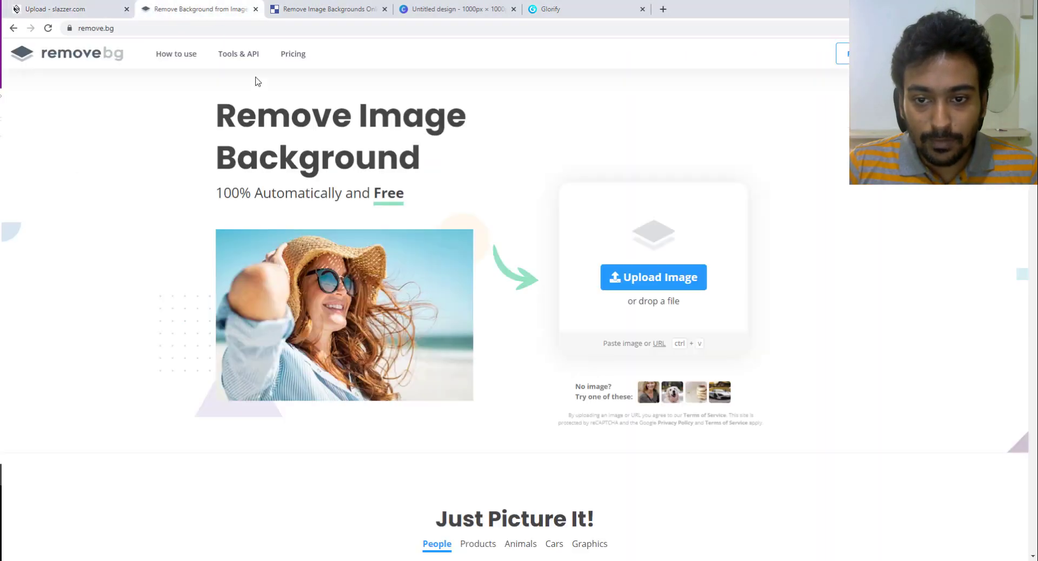
click(653, 277)
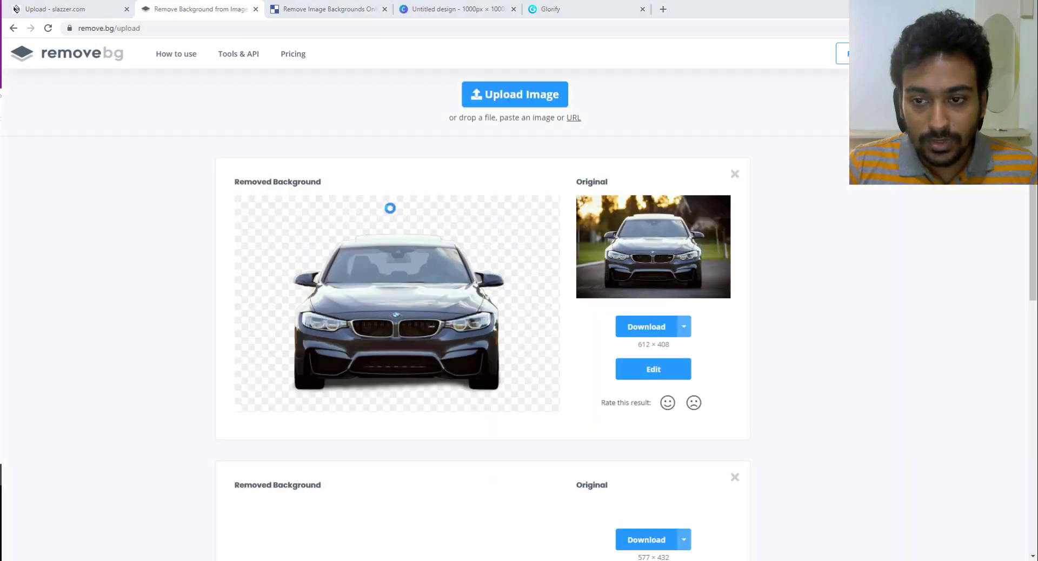
click(514, 94)
double_click(317, 270)
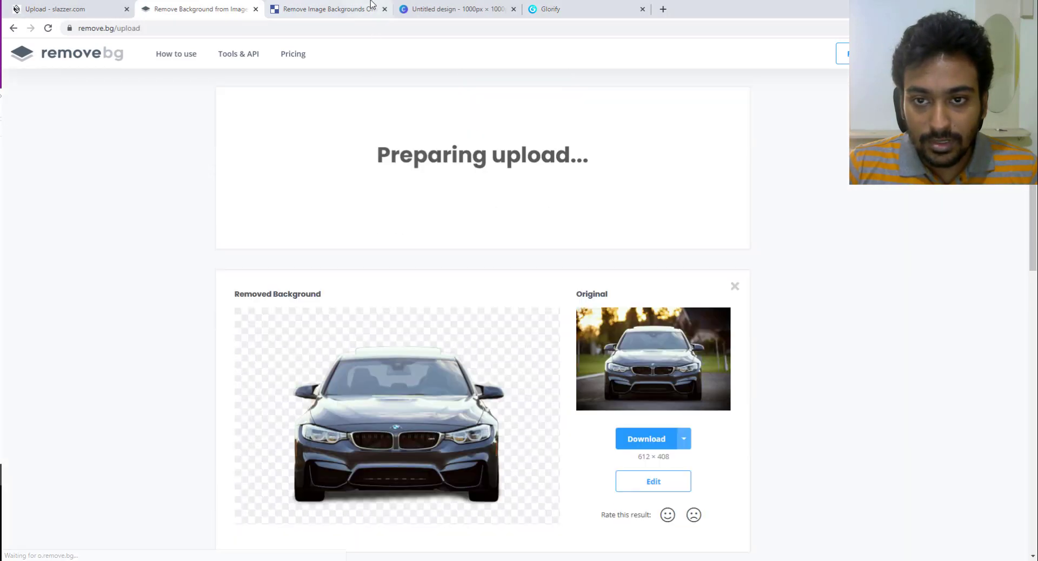
Step: Upload 1 - women easy.jpg from the images test folder to Clipping Magic
click(372, 5)
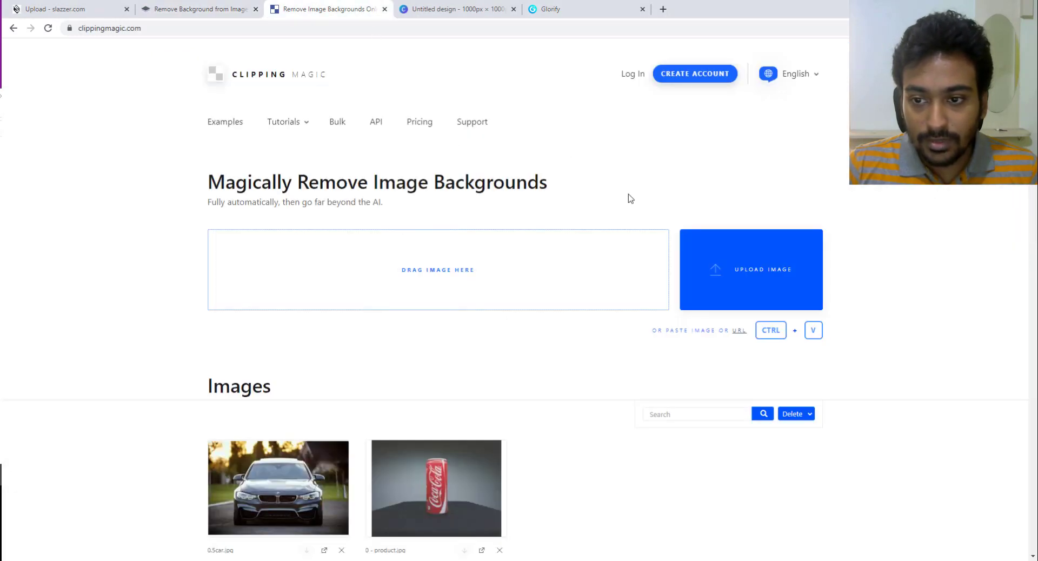
click(485, 239)
click(339, 269)
double_click(341, 269)
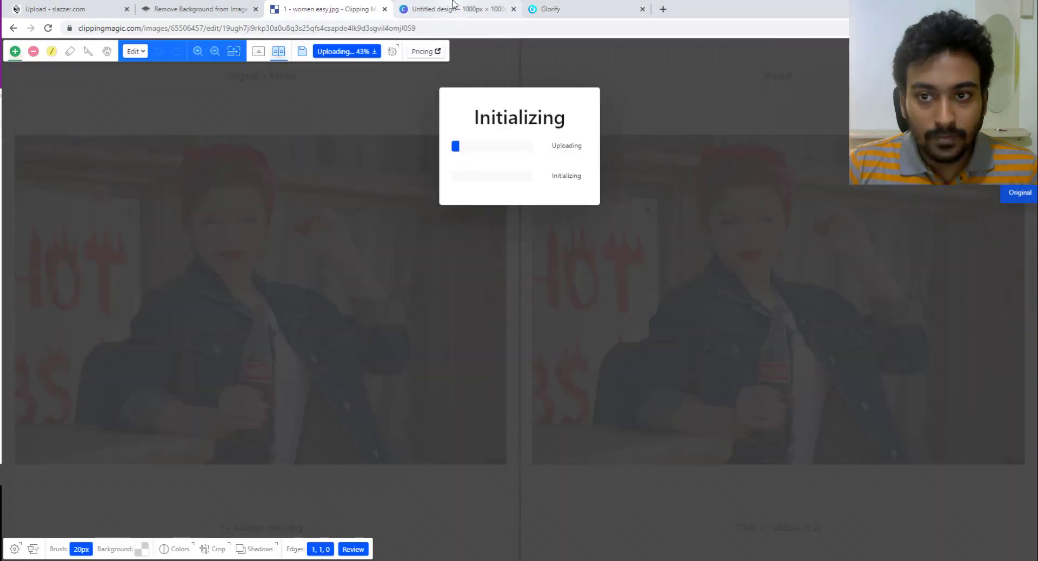
Step: Upload 1 - women easy.jpg to the Canva image uploads
click(453, 6)
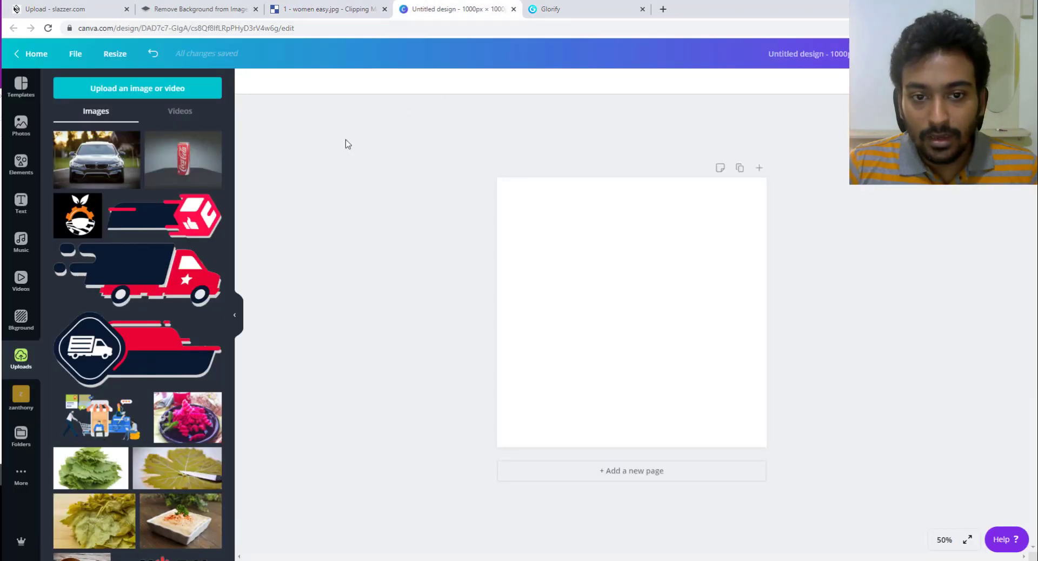
click(138, 93)
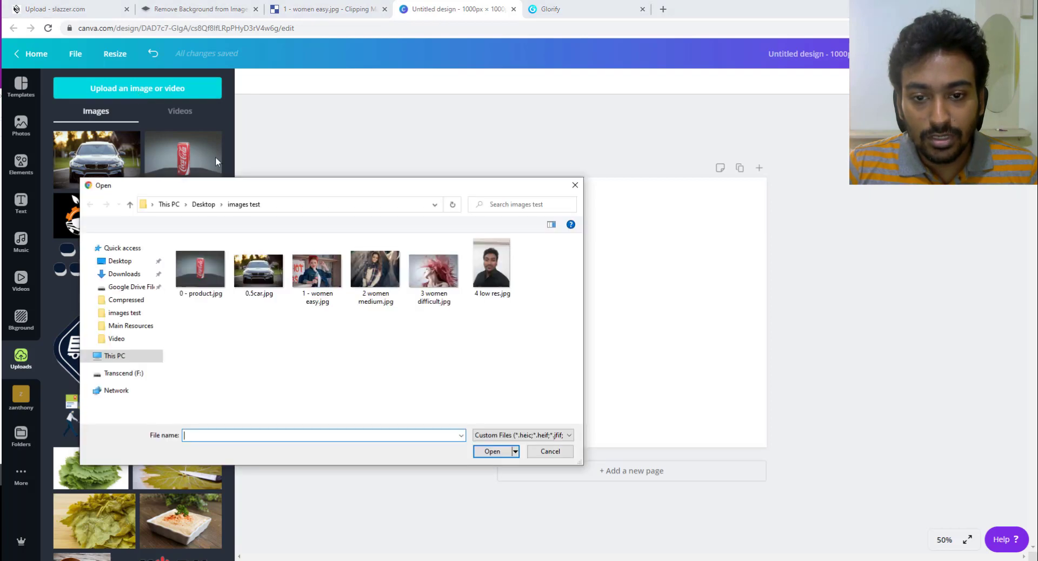
double_click(315, 269)
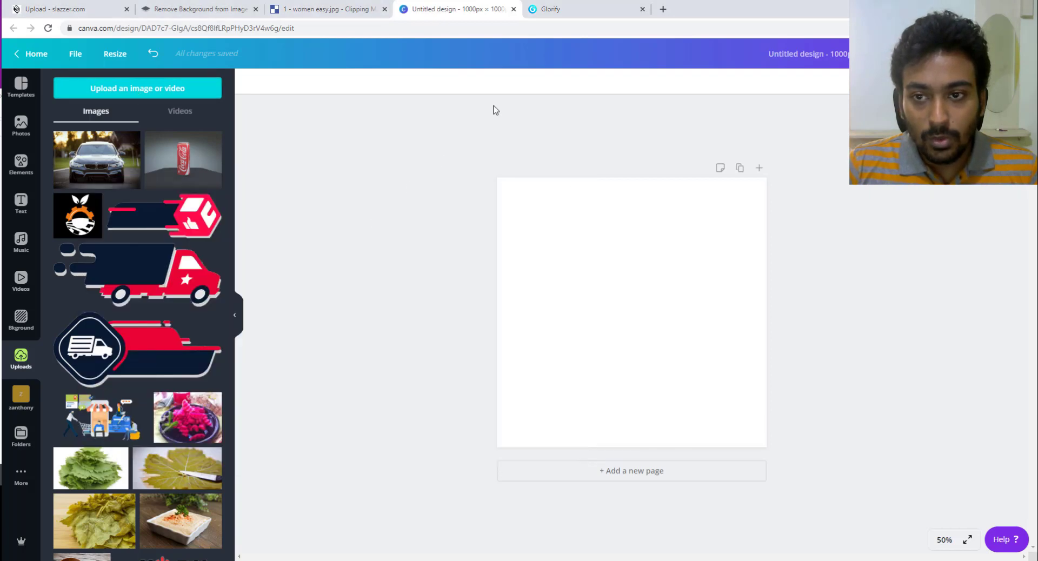
Step: Upload 1 - women easy.jpg to the user files in Glorify
click(573, 7)
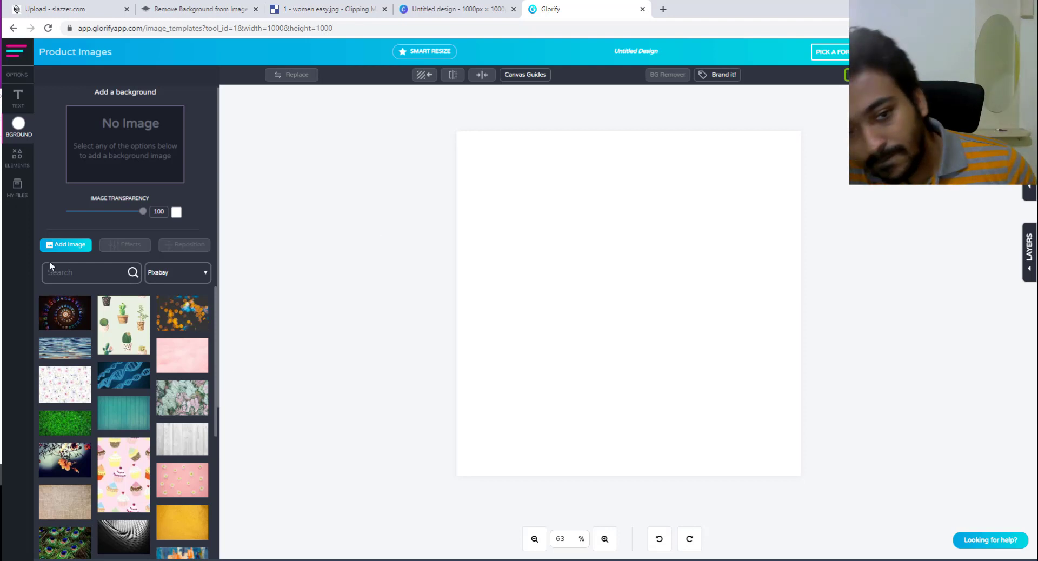
click(65, 246)
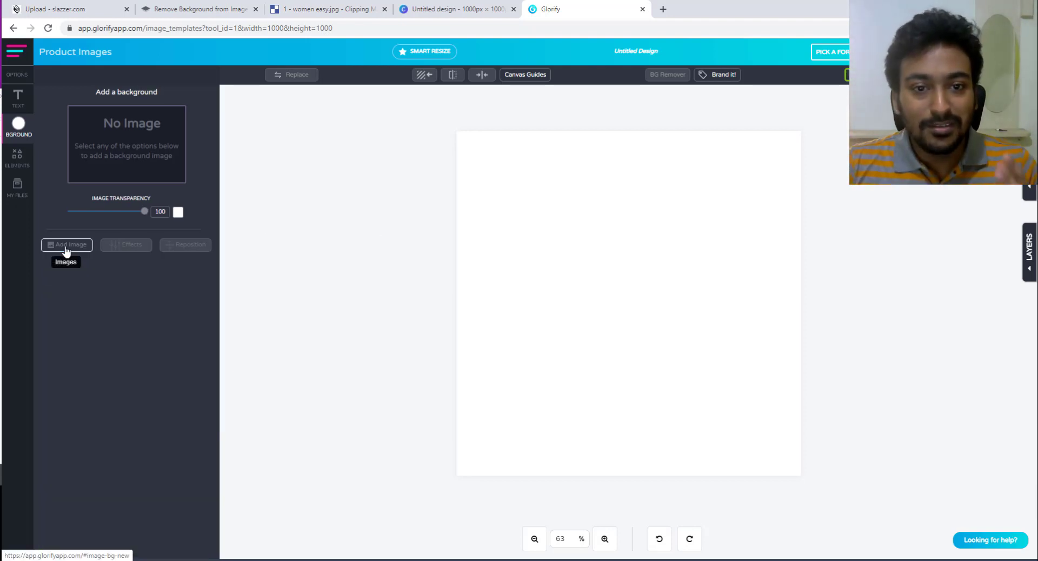
click(66, 246)
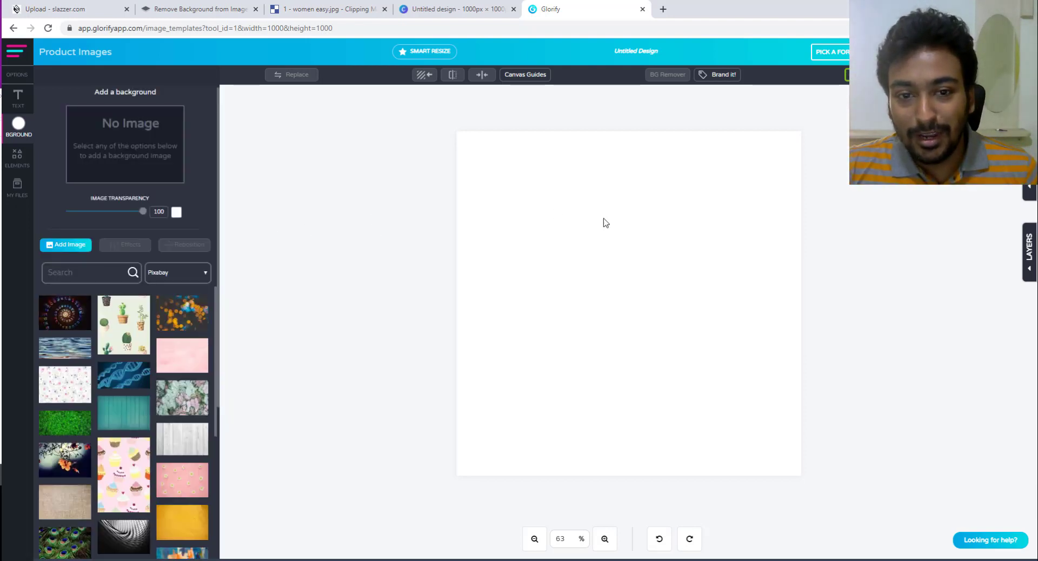
click(76, 249)
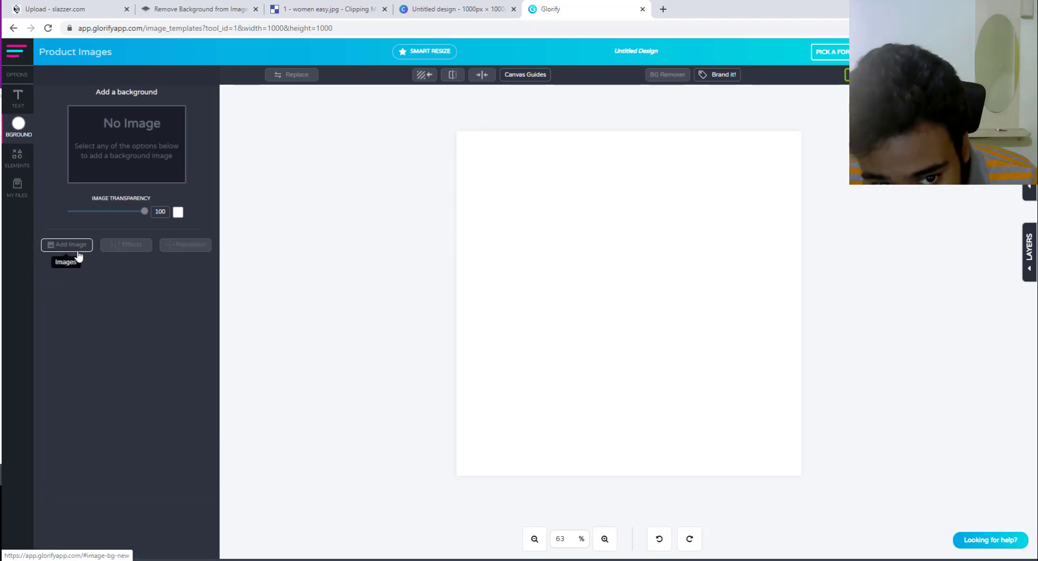
click(23, 196)
click(147, 122)
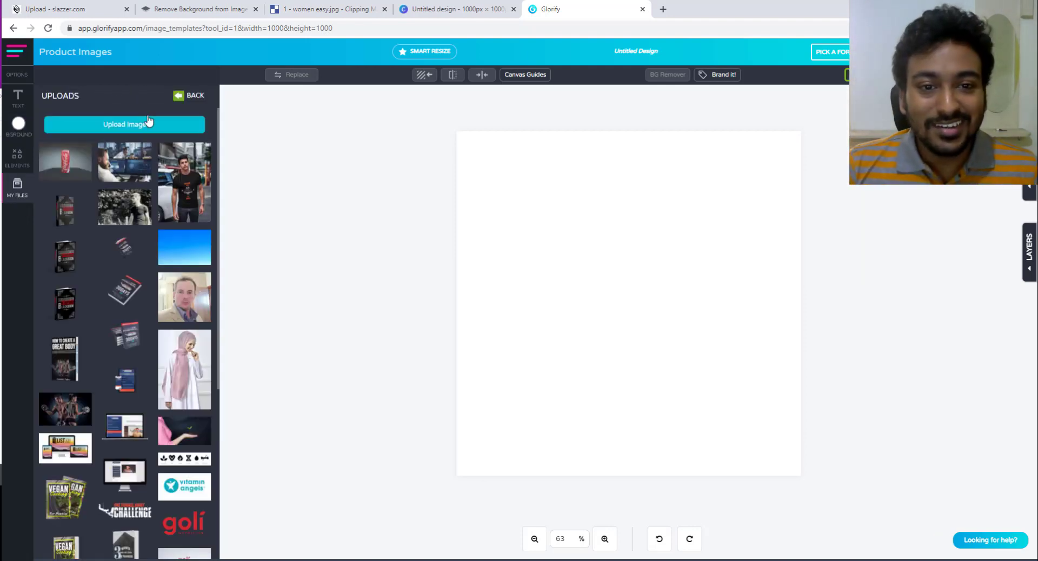
click(148, 128)
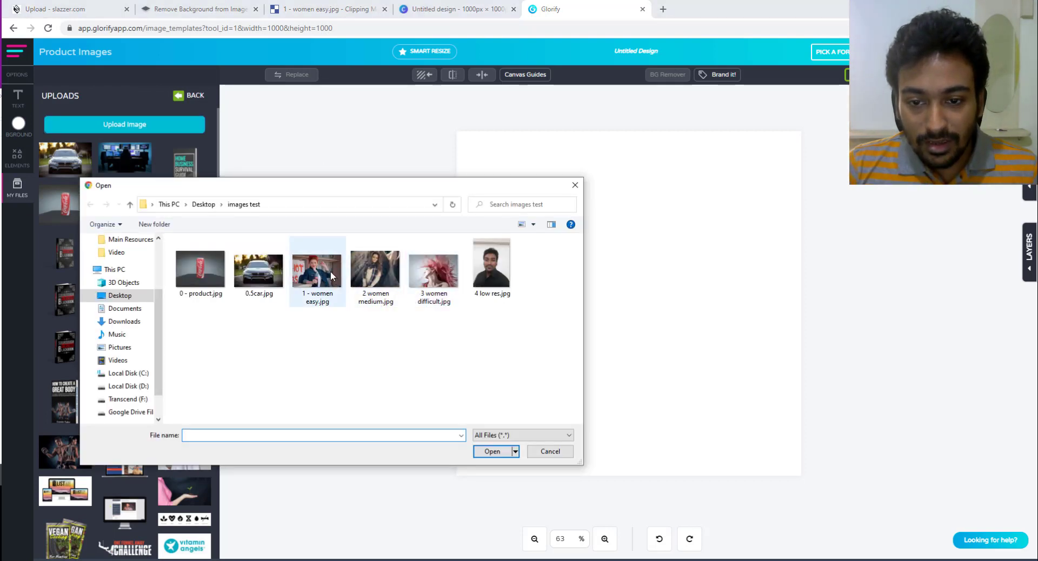
double_click(338, 292)
Step: Place the woman photo on the Canva page, enlarge it to nearly the page width, and apply Background Remover
click(453, 8)
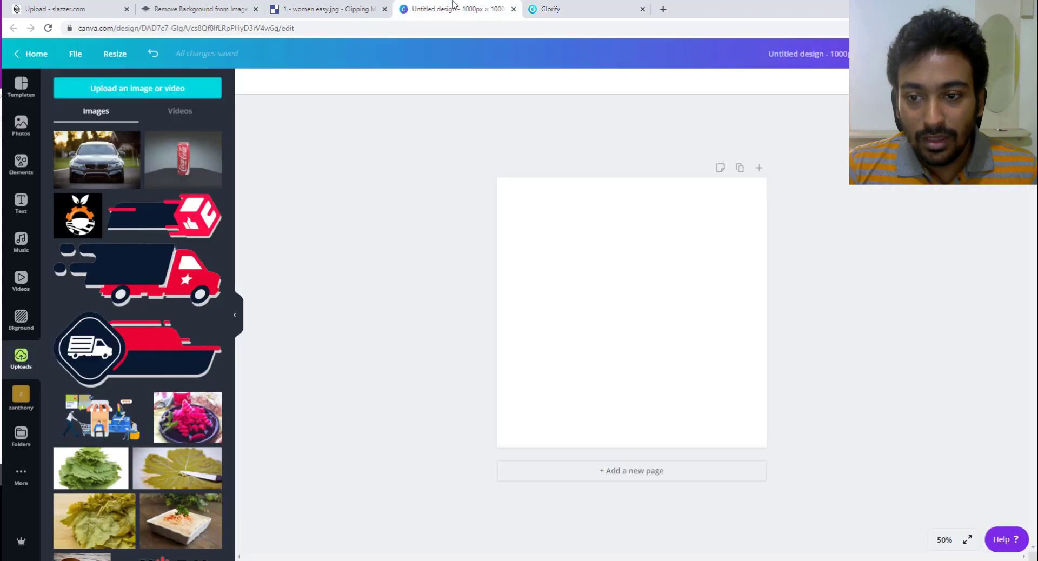
drag(445, 256, 681, 292)
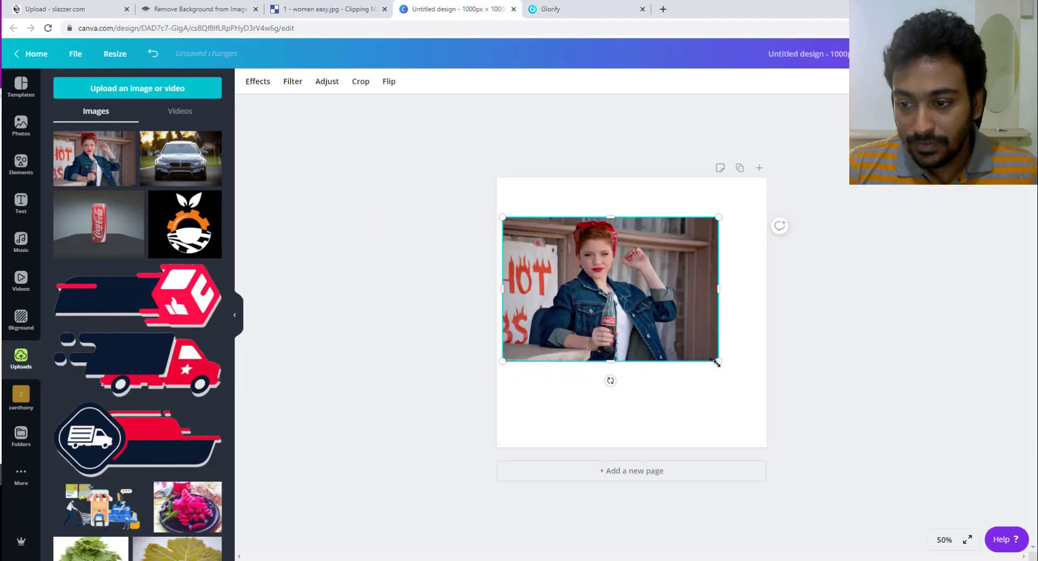
drag(718, 361, 762, 390)
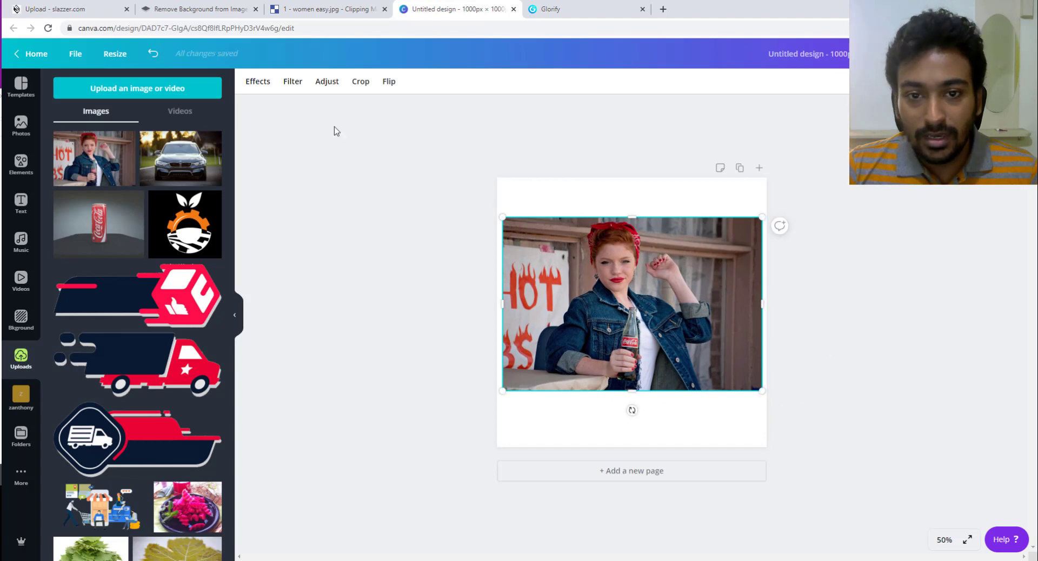
click(265, 83)
click(204, 122)
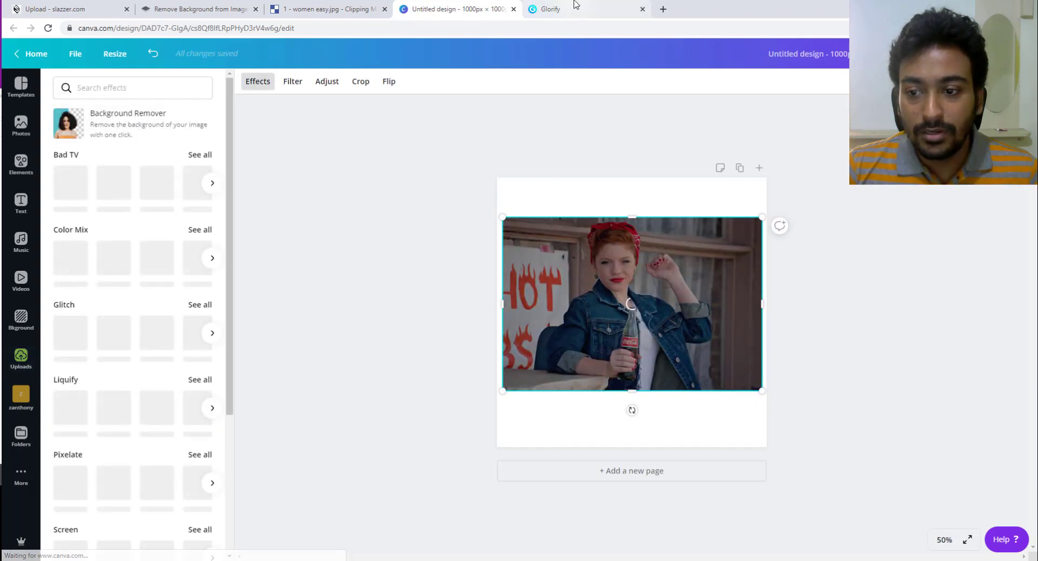
Step: Enlarge the woman photo on the Glorify canvas and start its background remover
click(575, 7)
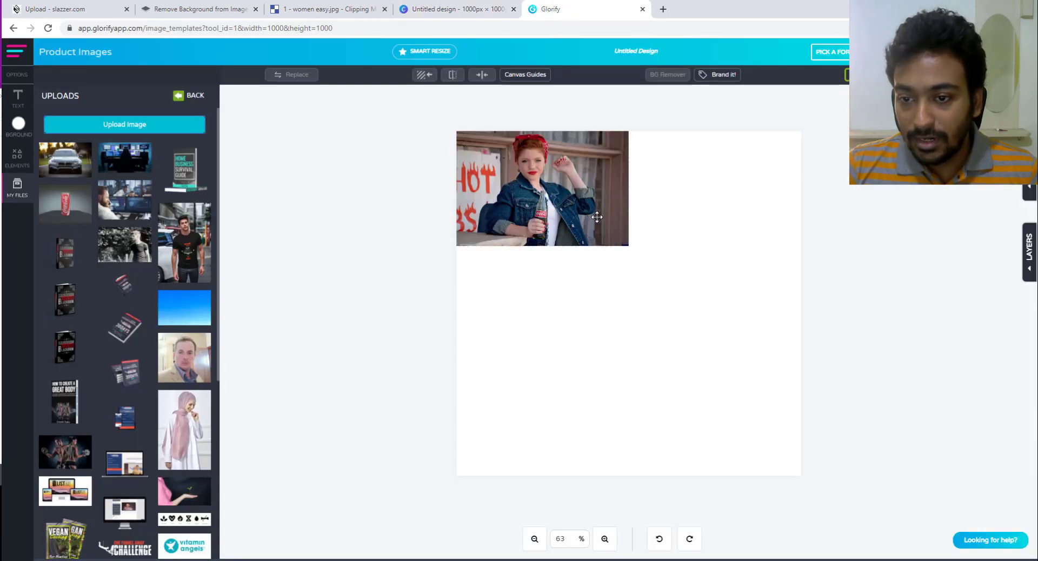
drag(596, 217, 603, 225)
drag(638, 255, 758, 412)
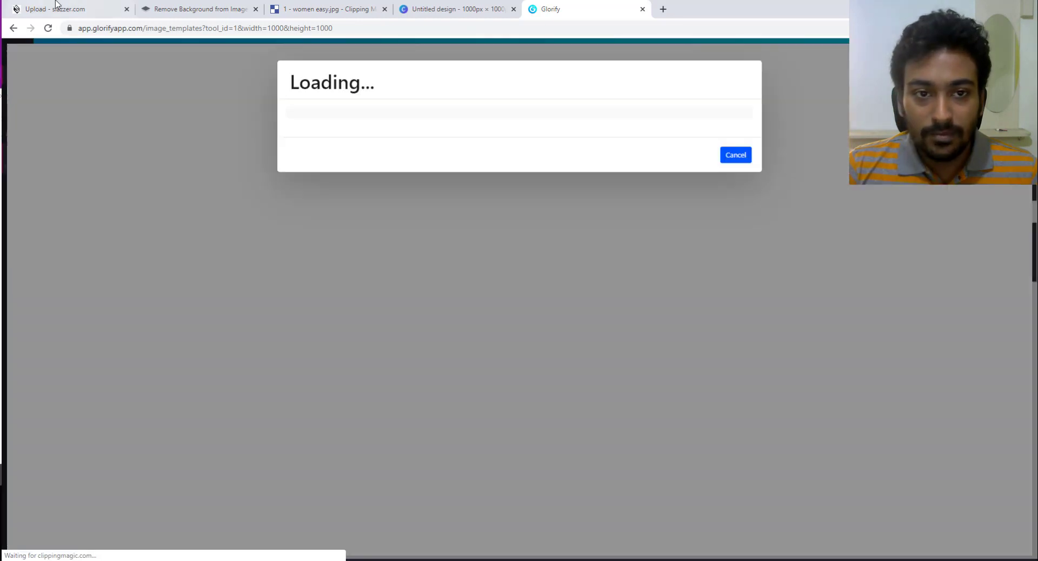
Step: Compare the Slazzer and remove.bg cutouts of the woman photo, paying attention to the raised hand and jacket edges
click(56, 3)
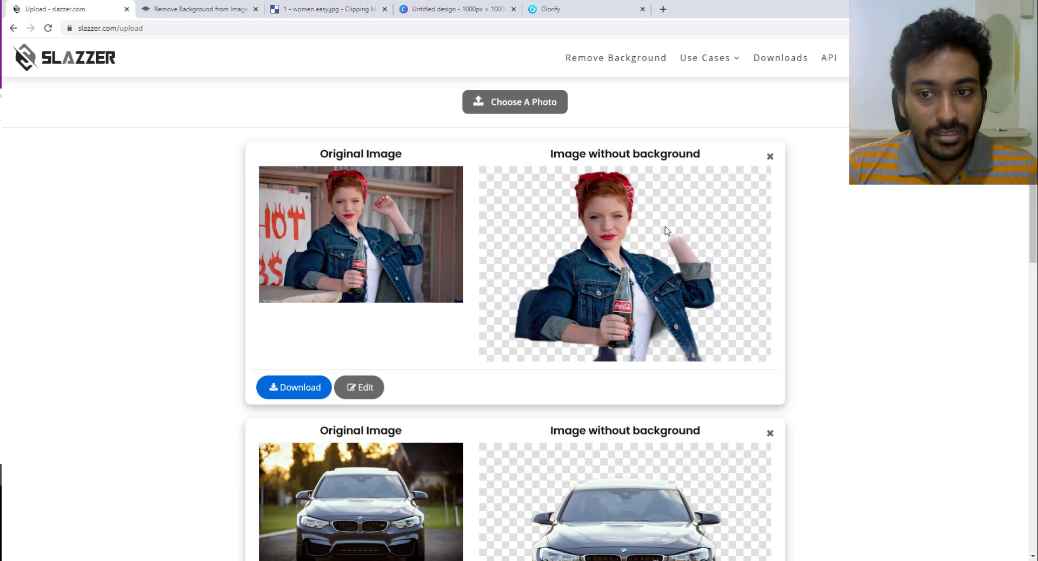
click(191, 14)
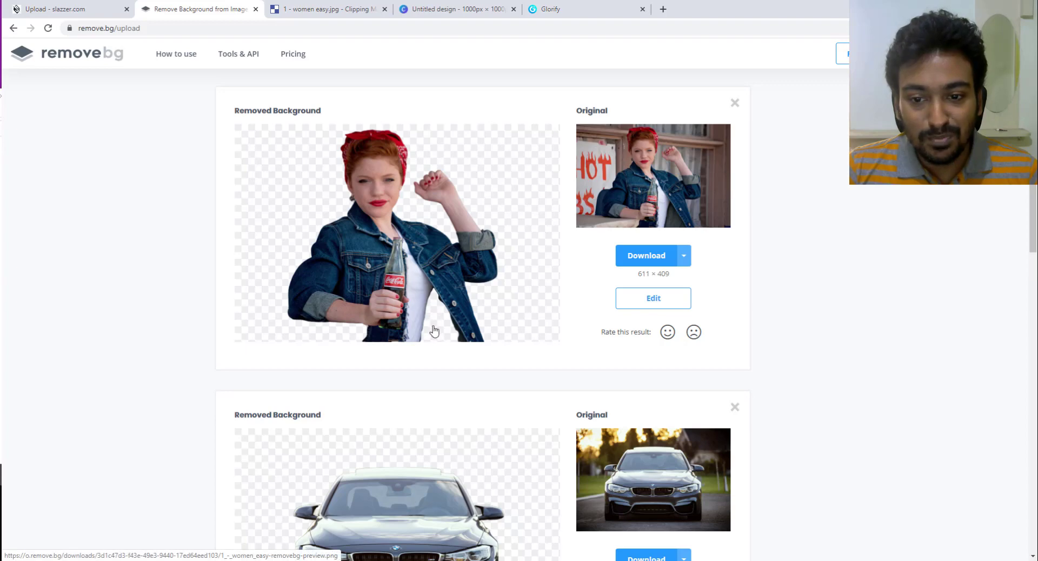
click(89, 8)
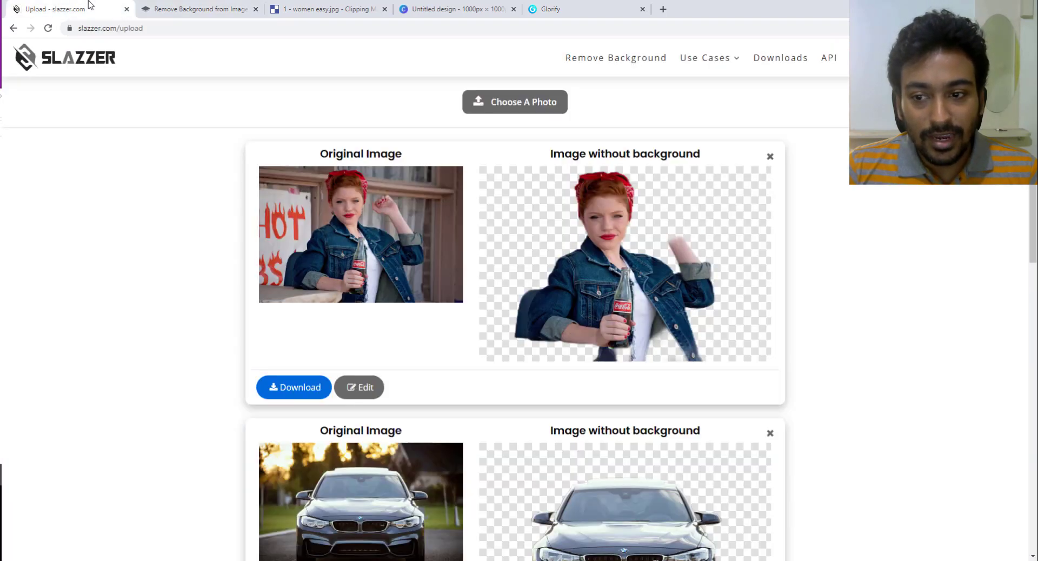
click(215, 9)
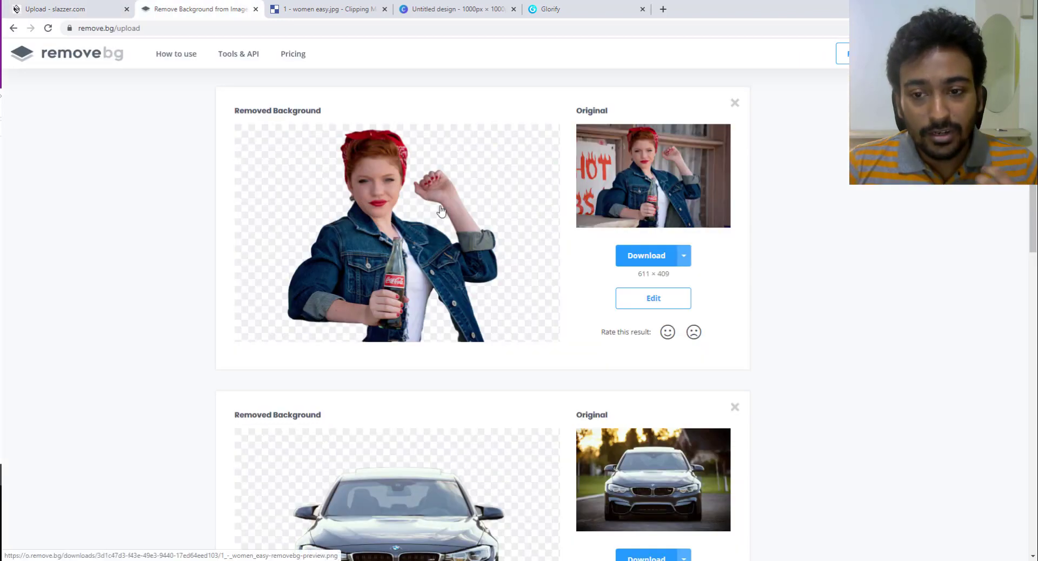
click(86, 6)
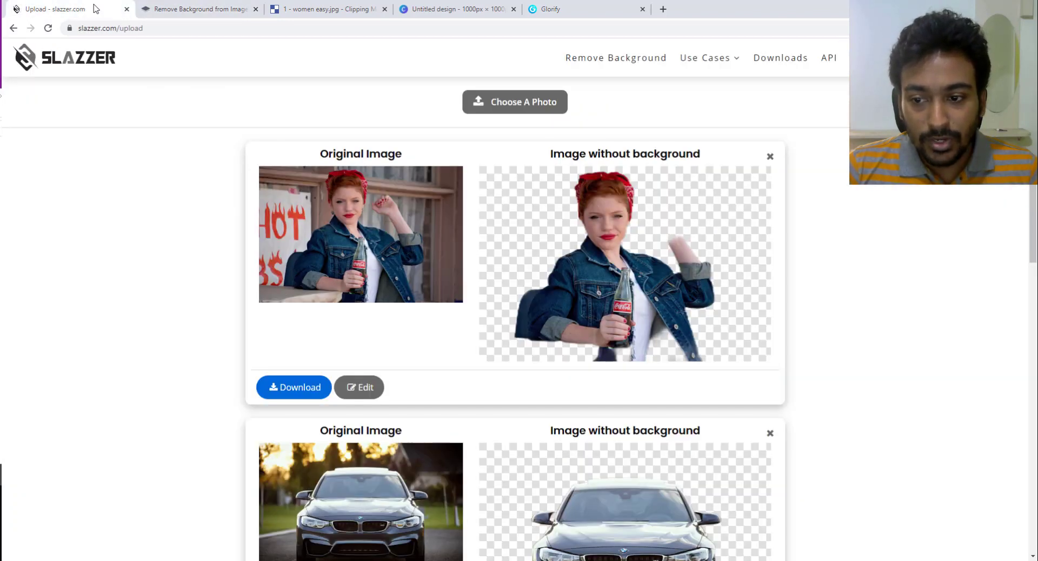
click(198, 5)
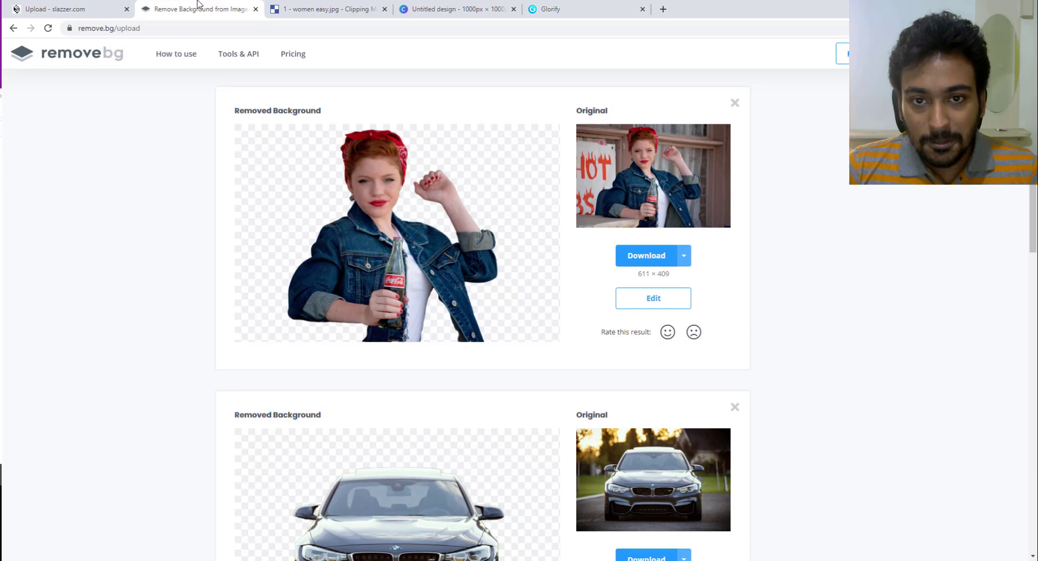
Step: In Clipping Magic, paint red removal marks over the table remnants in the lower-left part of the woman photo
click(297, 6)
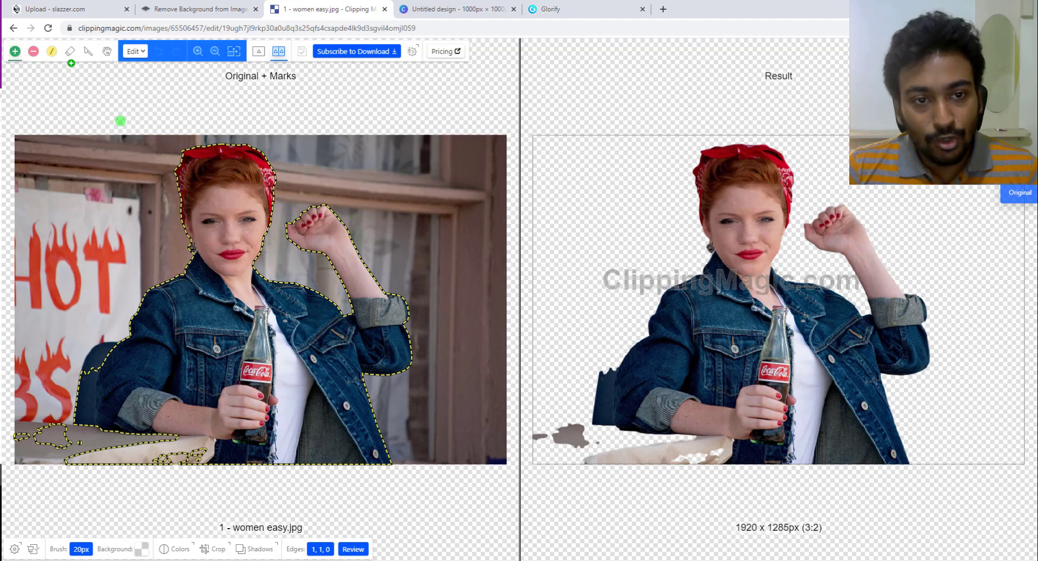
click(33, 51)
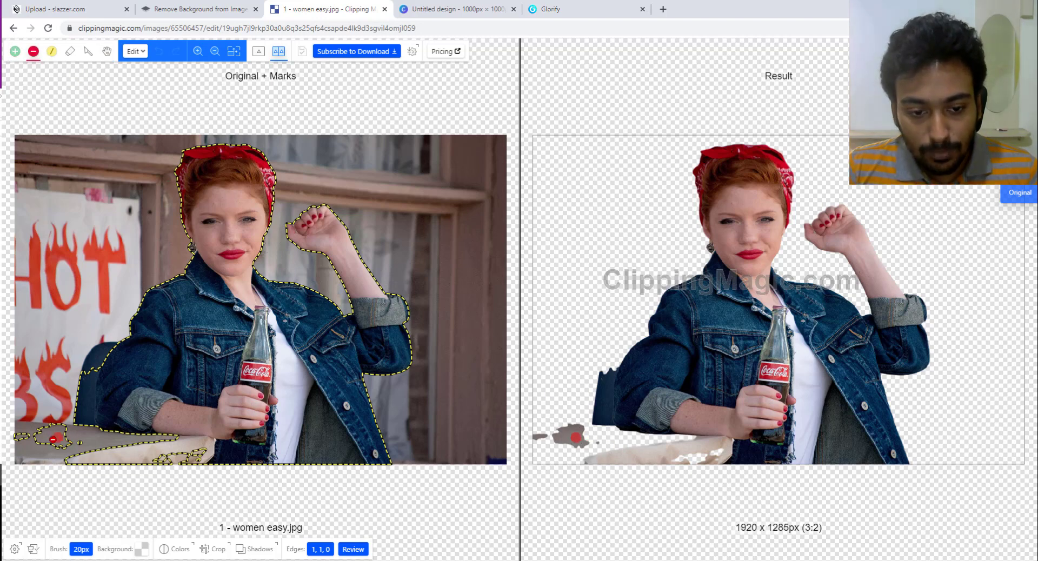
mouse_move(46, 432)
mouse_down()
mouse_move(104, 475)
mouse_move(116, 455)
mouse_move(168, 456)
mouse_up()
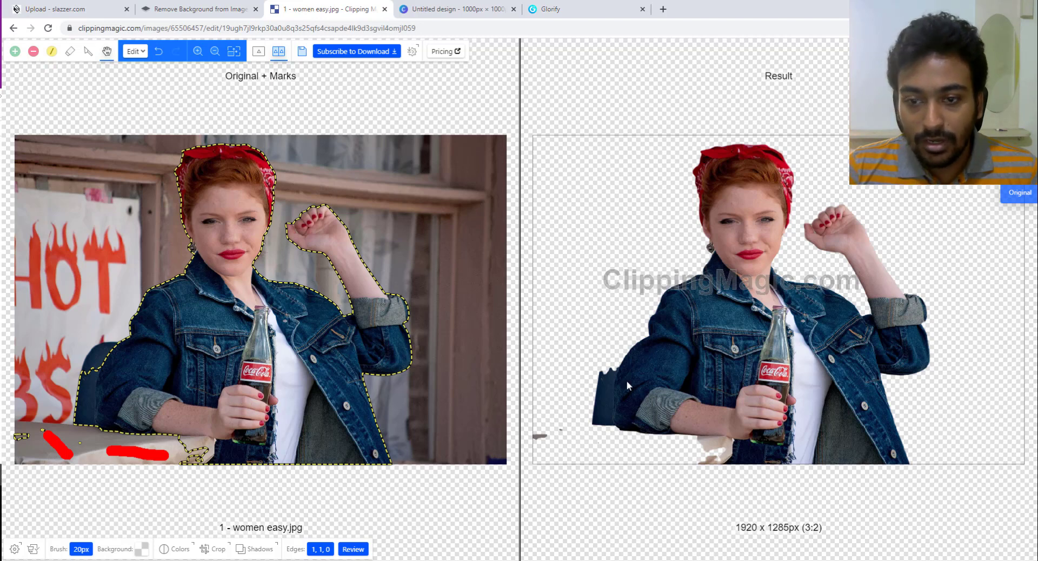
Step: Compare the remove.bg and Clipping Magic cutouts of the woman photo, and inspect the Canva and Glorify results
click(216, 6)
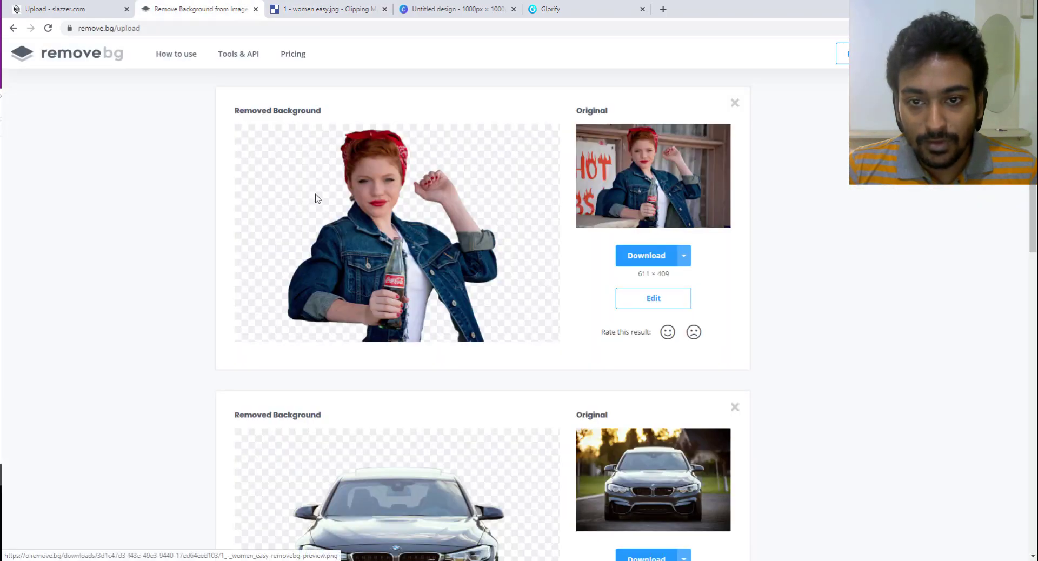
click(350, 6)
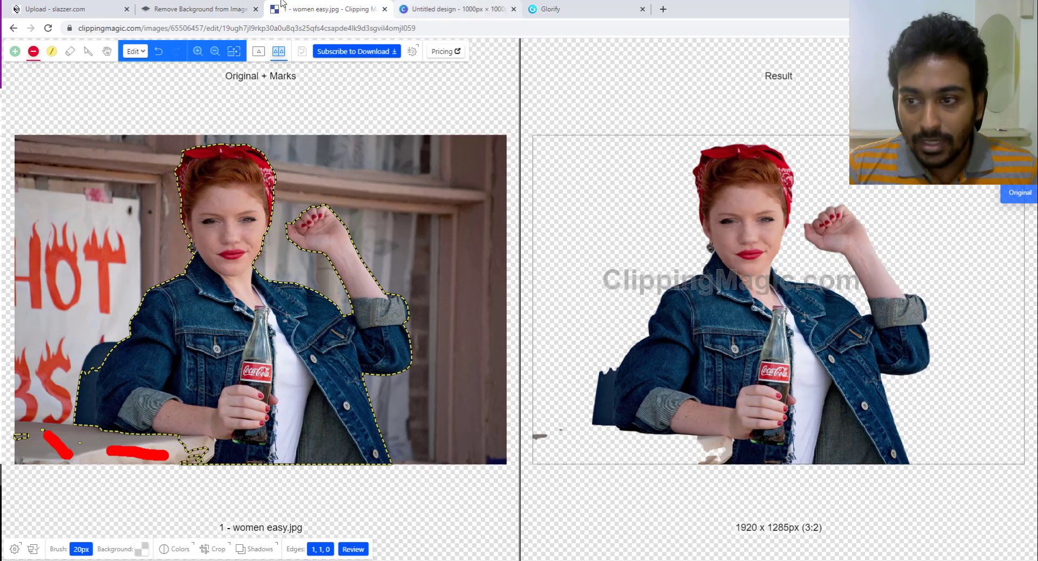
click(231, 5)
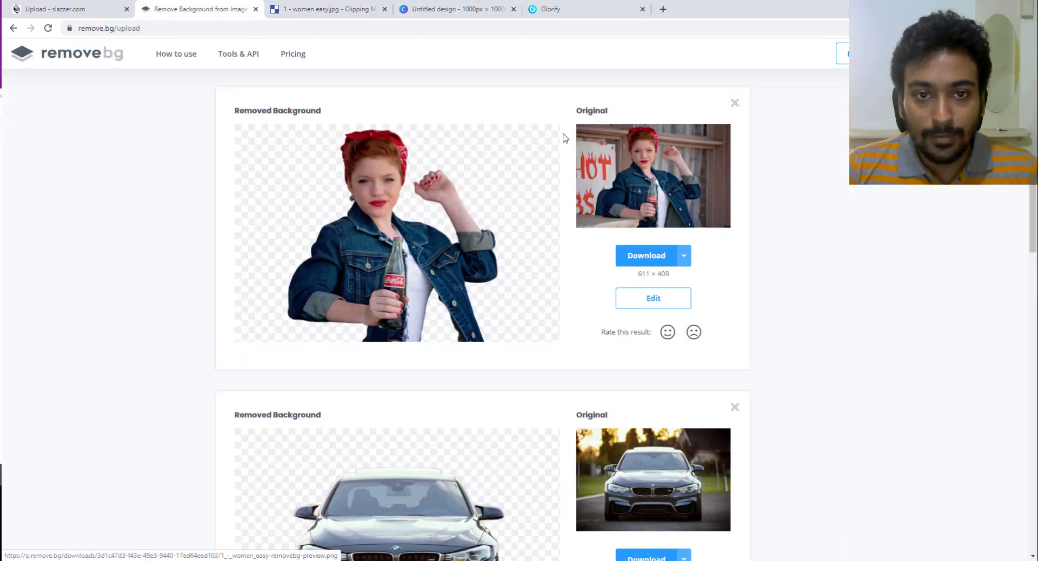
click(76, 7)
click(183, 8)
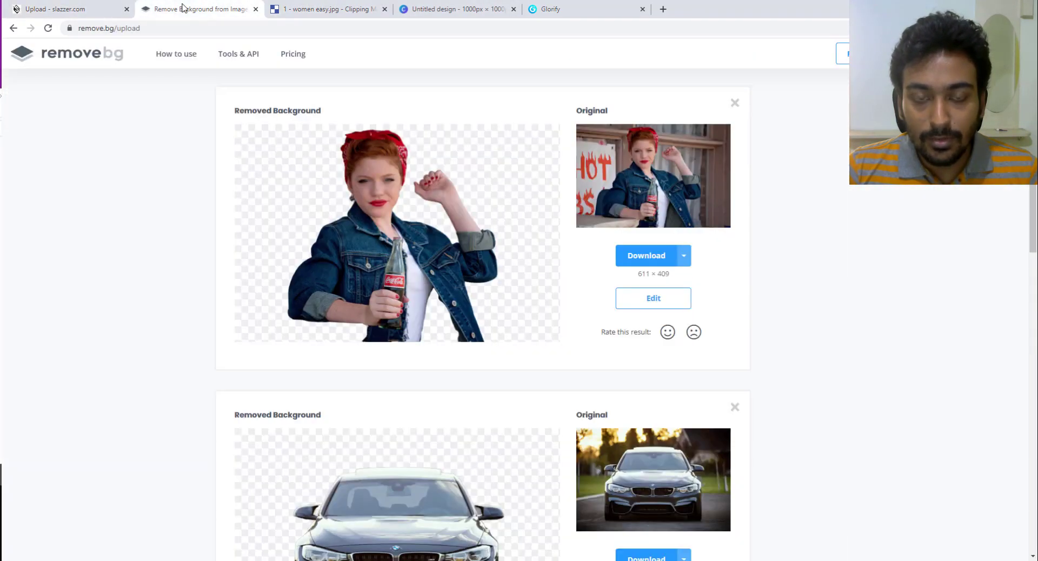
click(340, 8)
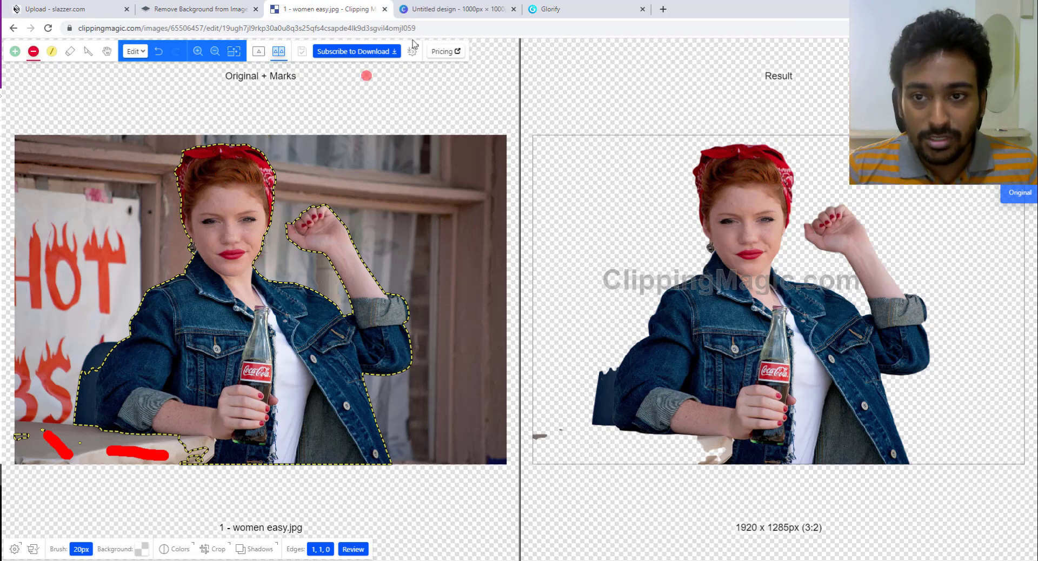
click(437, 10)
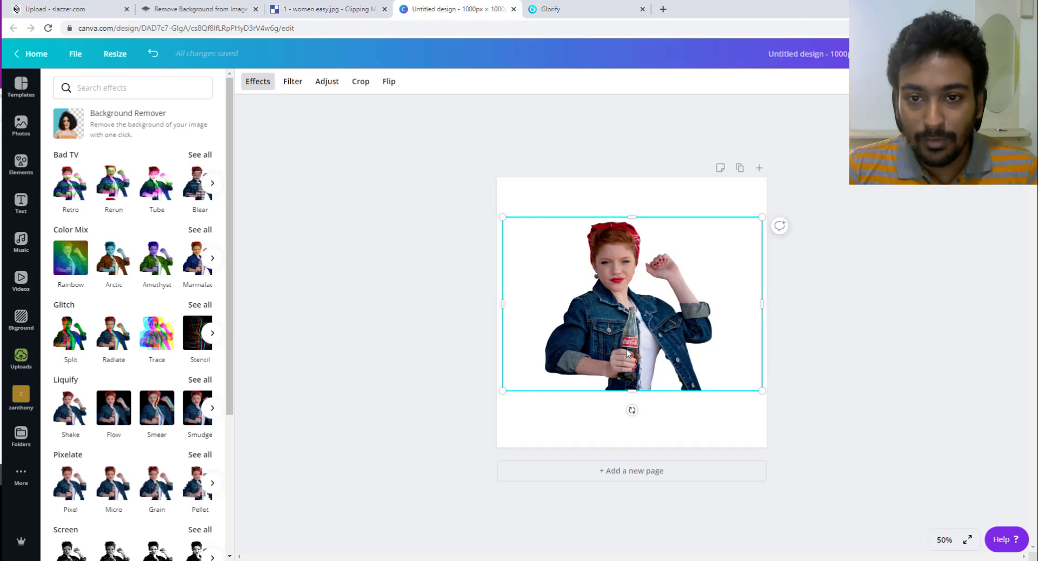
click(564, 12)
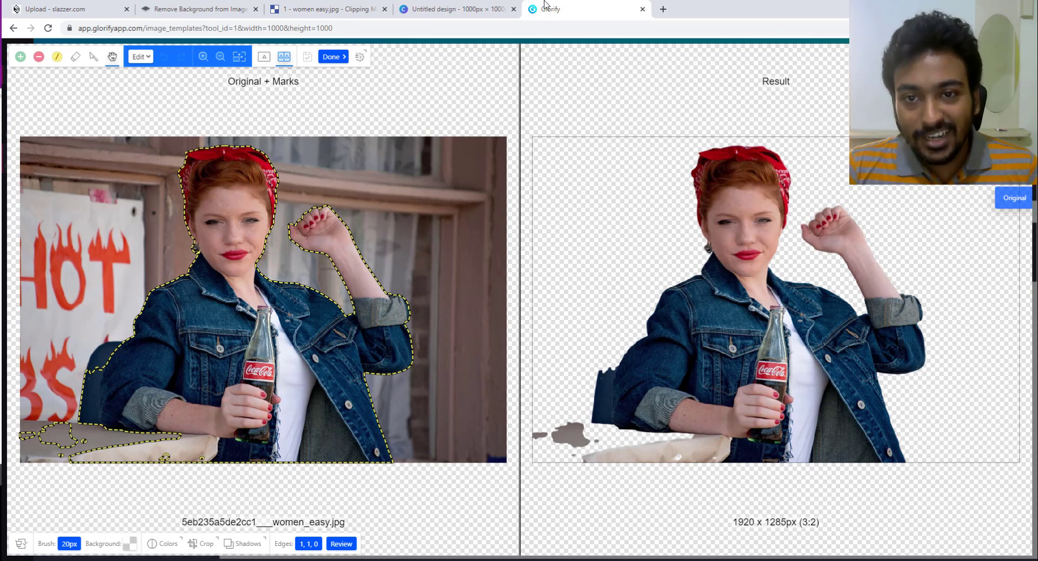
Step: Place Glorify beside Clipping Magic in the tab order and compare their cutouts of the woman photo
drag(545, 4, 424, 6)
click(346, 4)
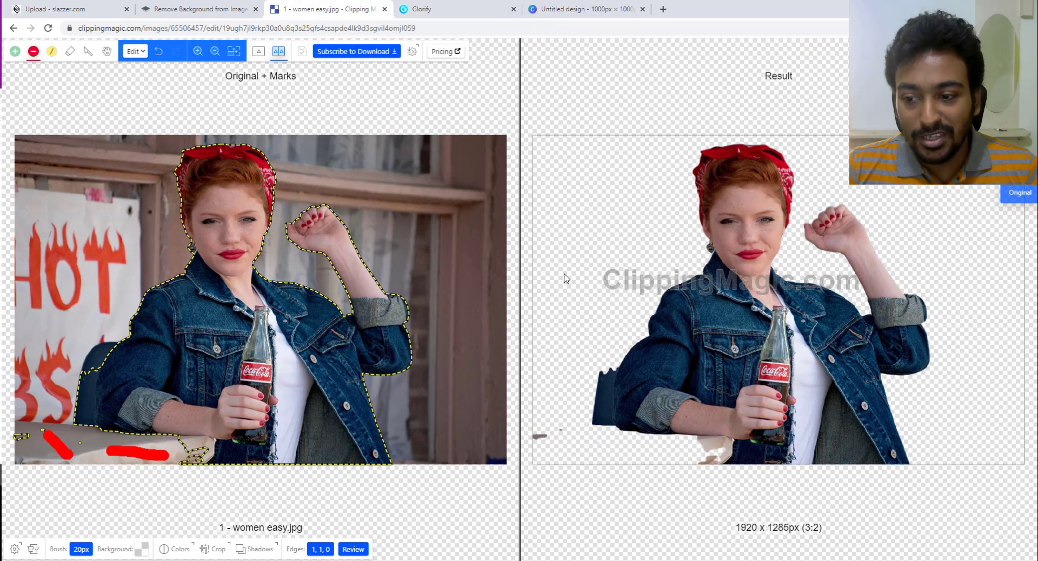
click(468, 5)
click(354, 5)
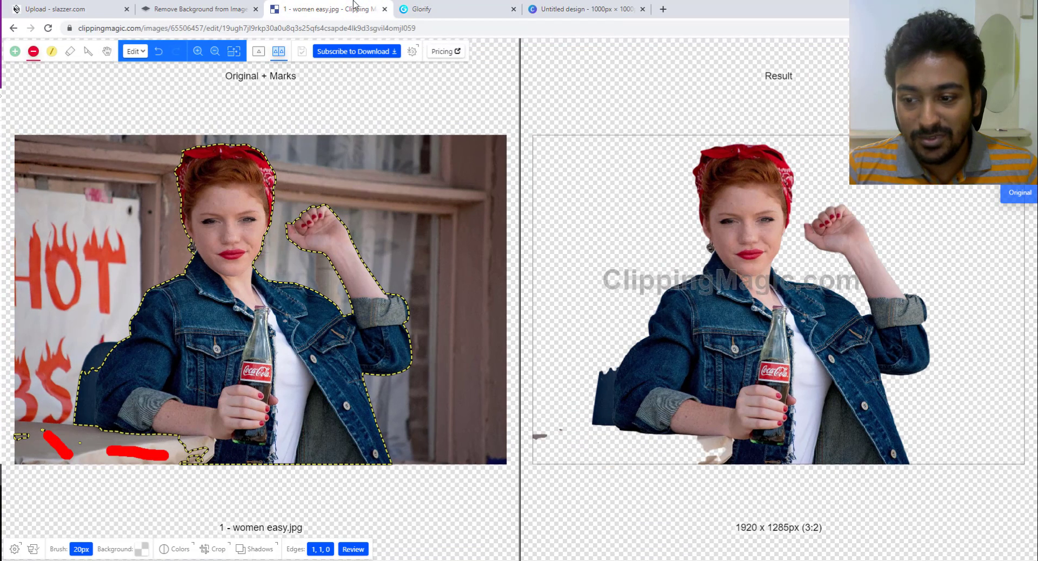
click(414, 6)
click(352, 5)
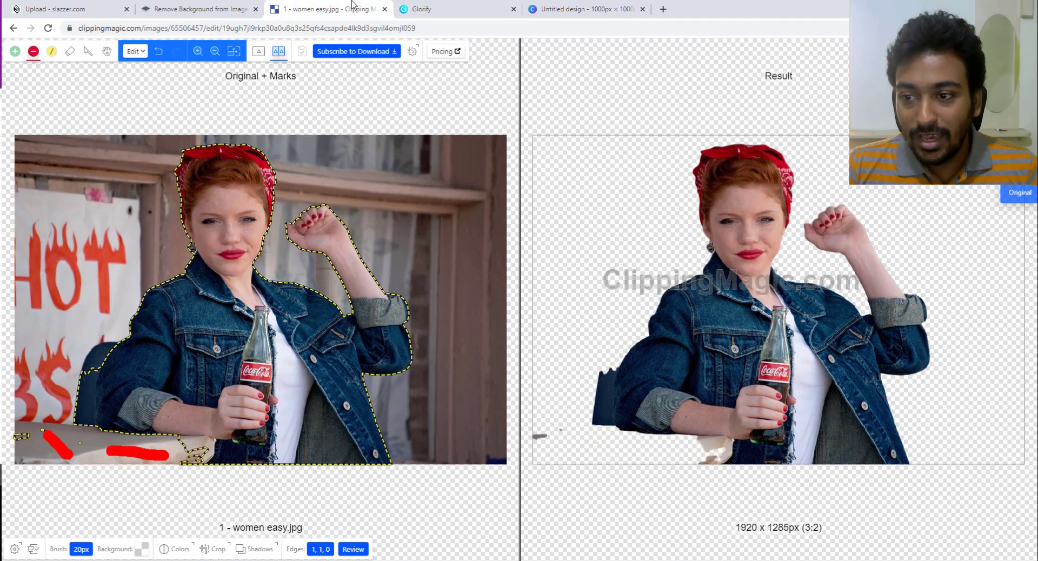
click(411, 6)
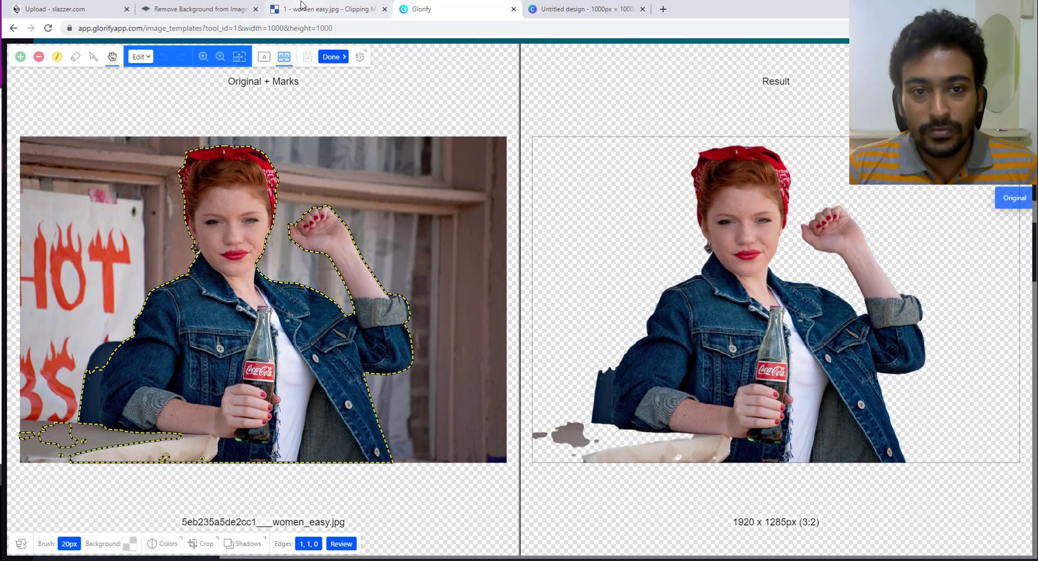
click(332, 5)
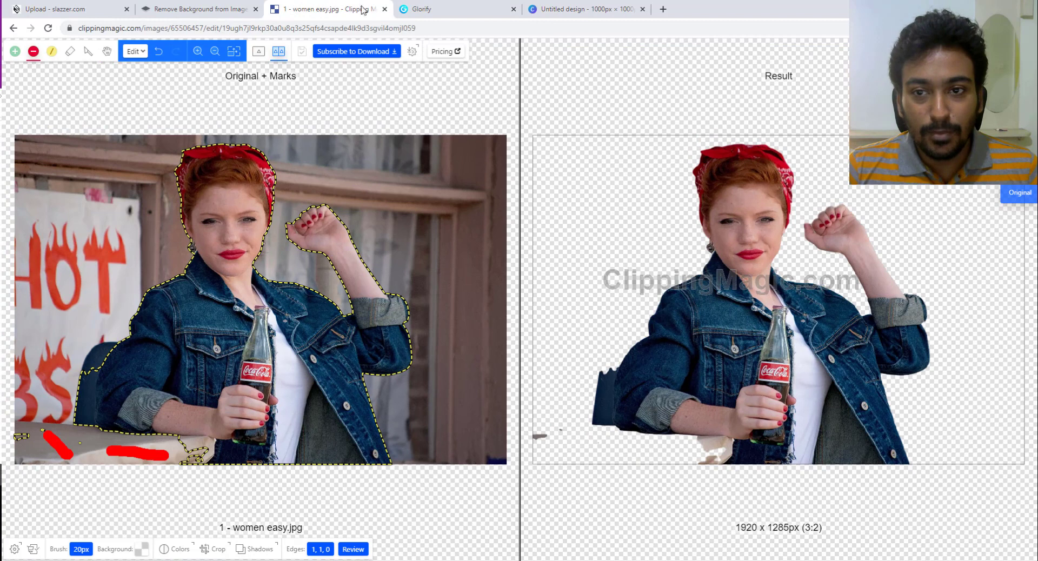
click(423, 8)
click(346, 6)
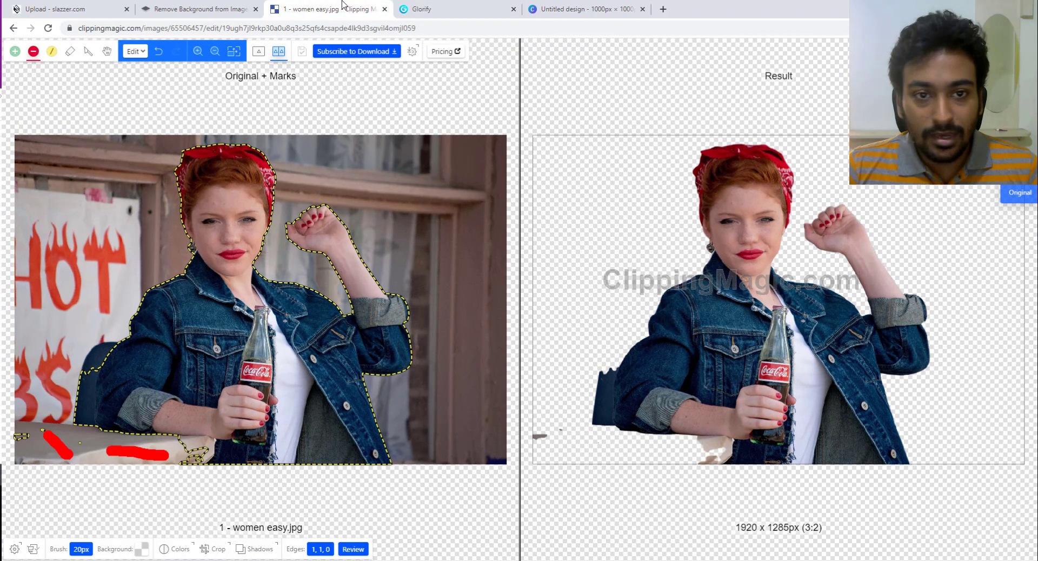
click(433, 5)
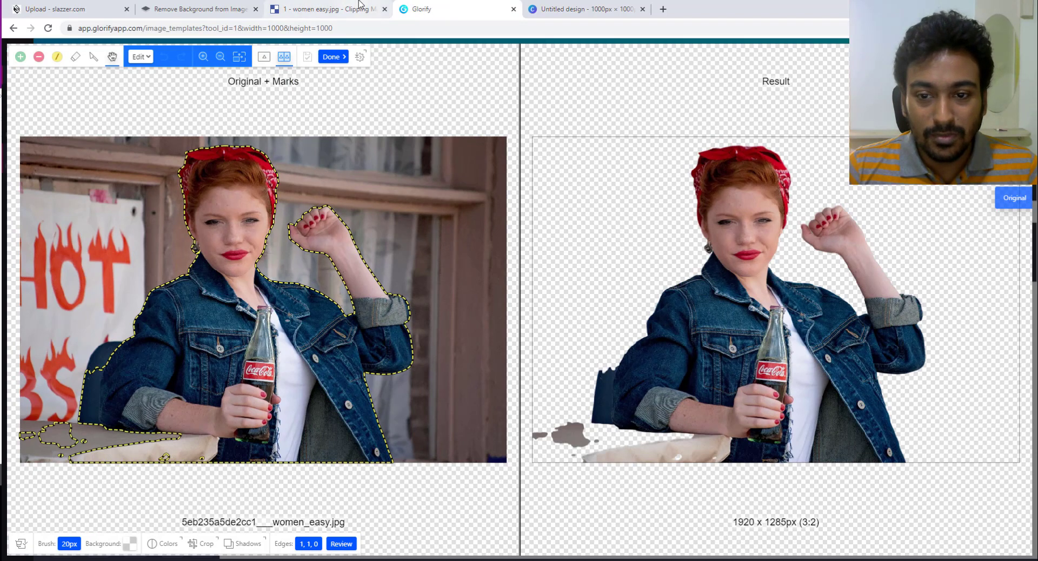
click(360, 5)
Step: Review the woman photo cutouts once more across remove.bg, Slazzer, Clipping Magic, Glorify and Canva
click(216, 9)
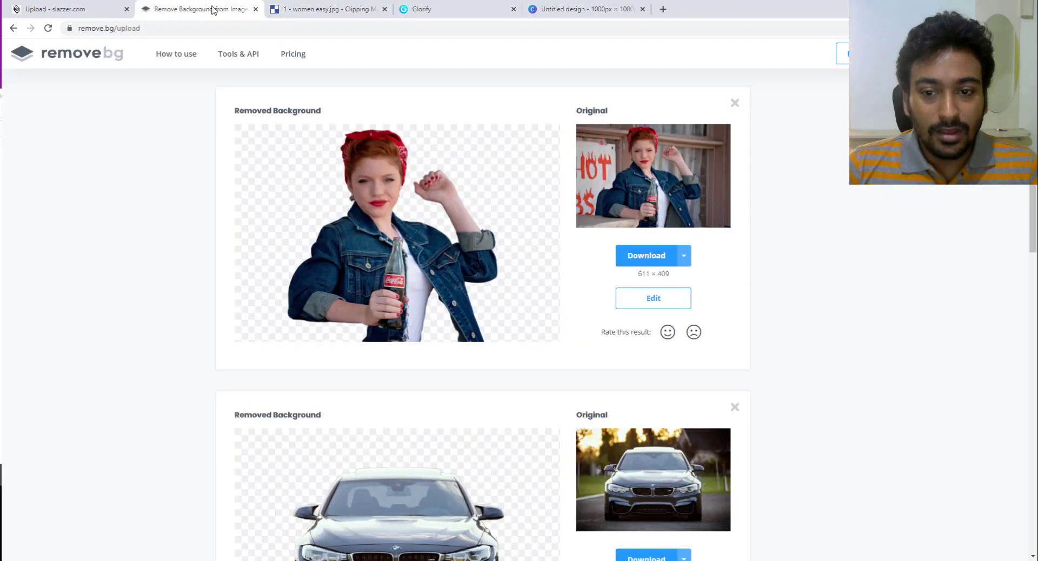
click(111, 5)
click(329, 8)
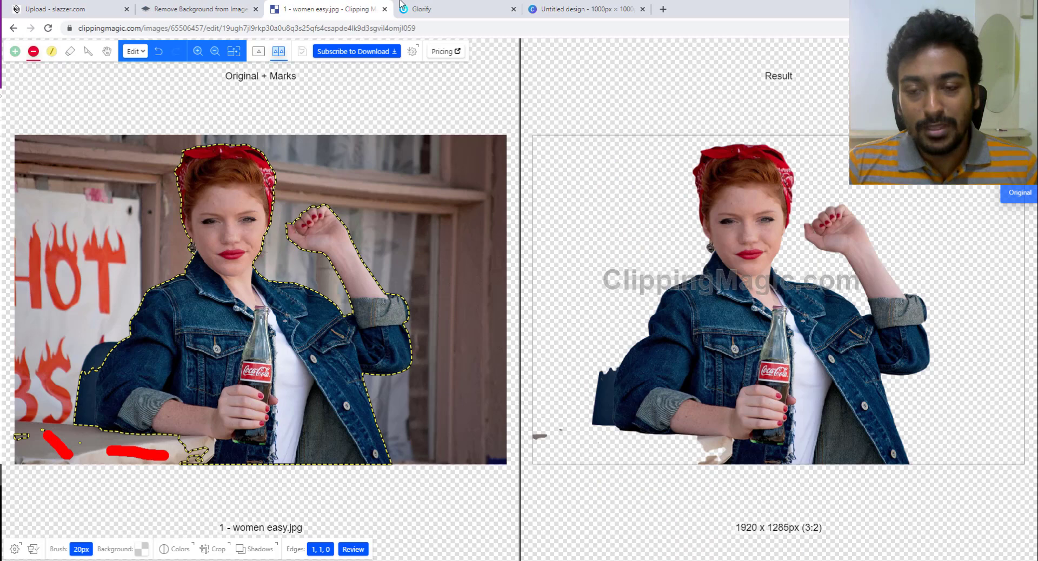
click(439, 6)
click(564, 6)
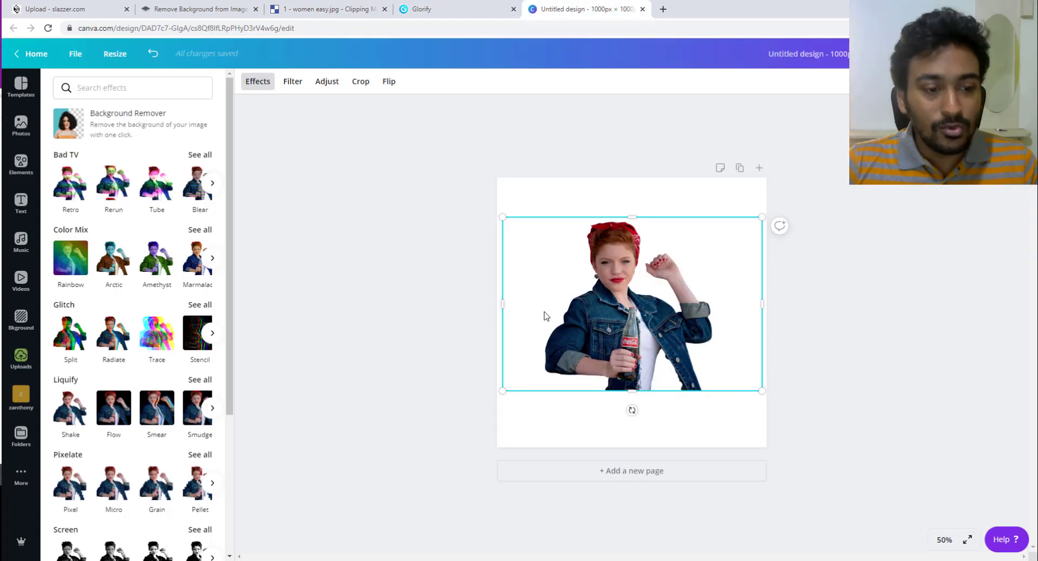
click(448, 8)
click(339, 7)
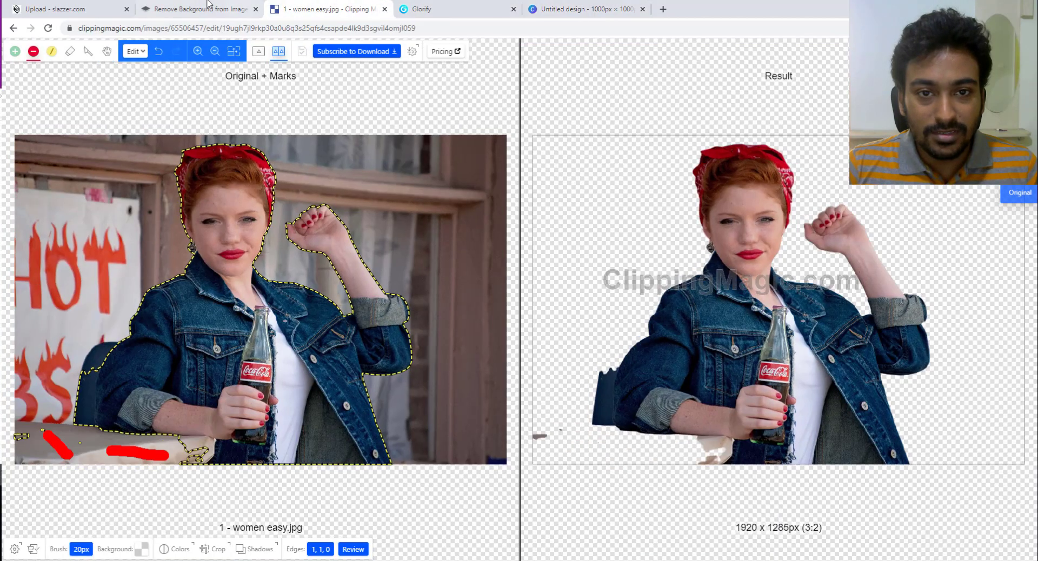
click(206, 4)
click(91, 5)
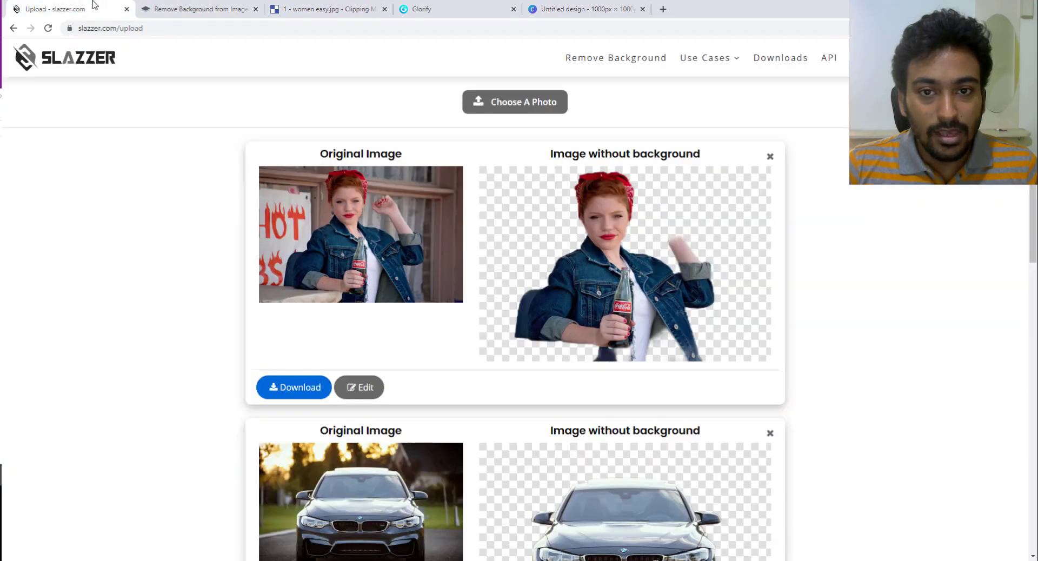
Step: Return Clipping Magic to its image upload page and bring Glorify back to its design canvas
click(329, 7)
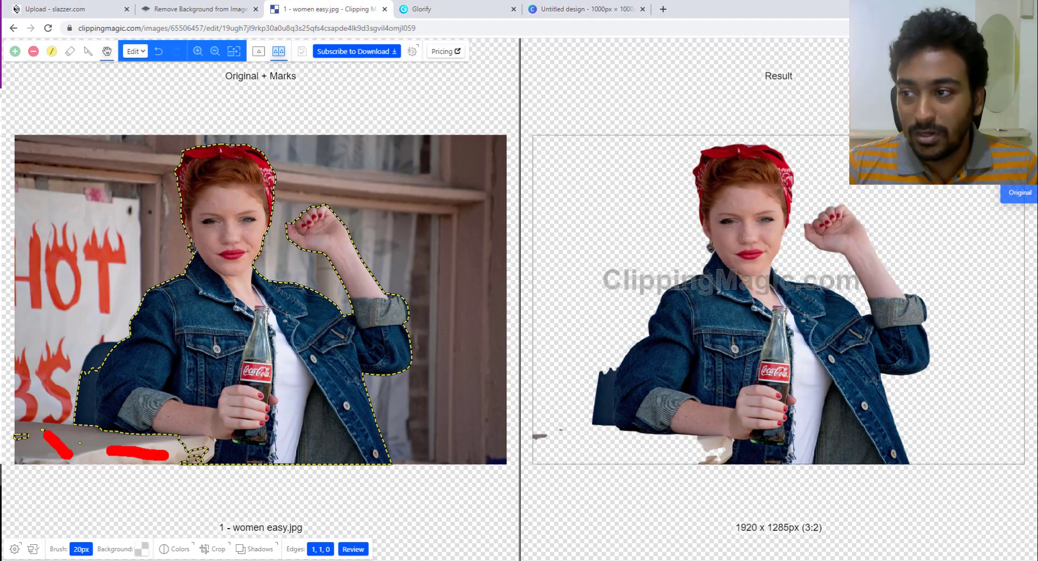
key(F5)
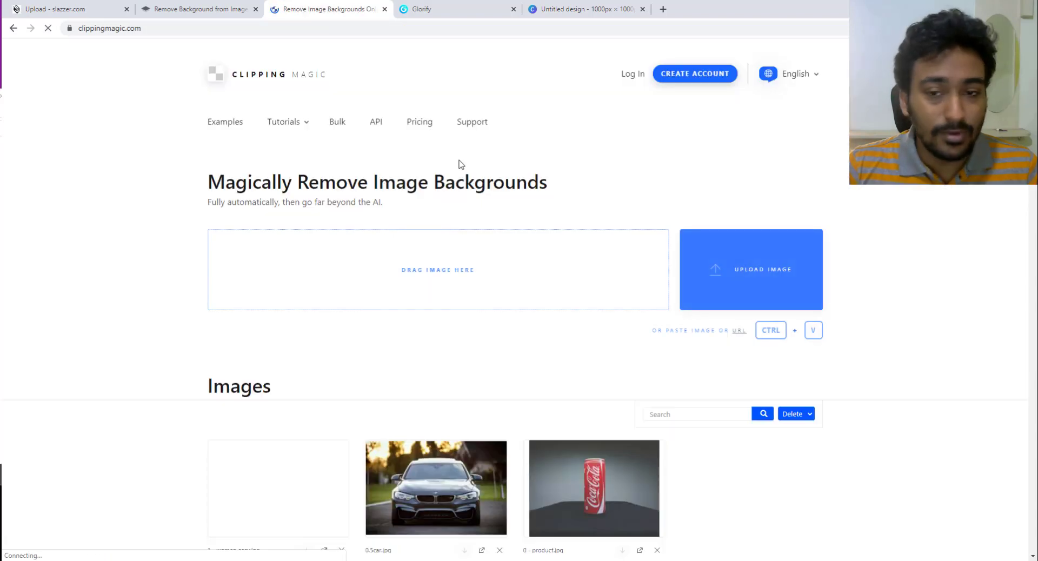
click(445, 16)
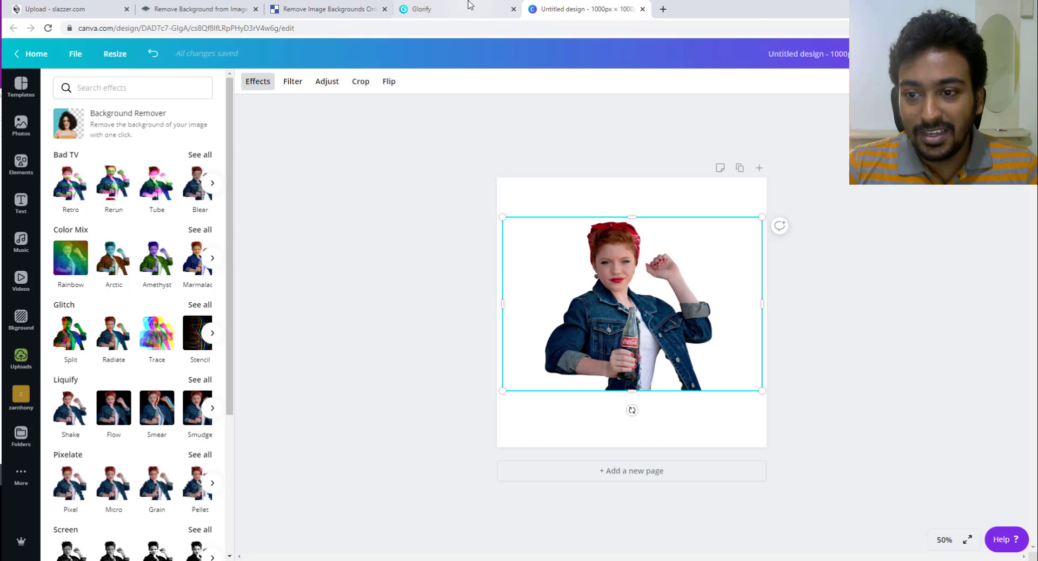
click(470, 5)
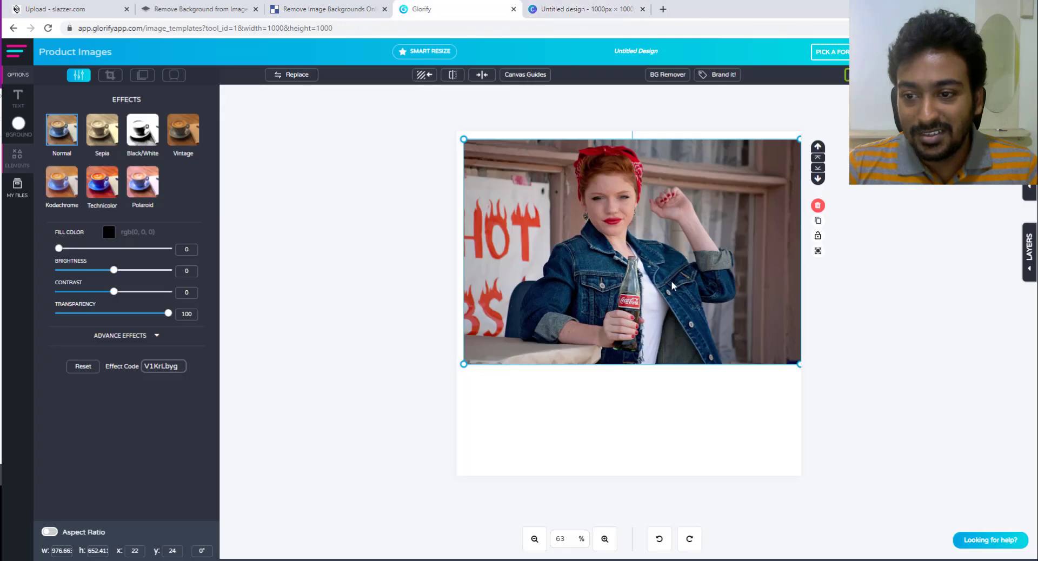
click(636, 5)
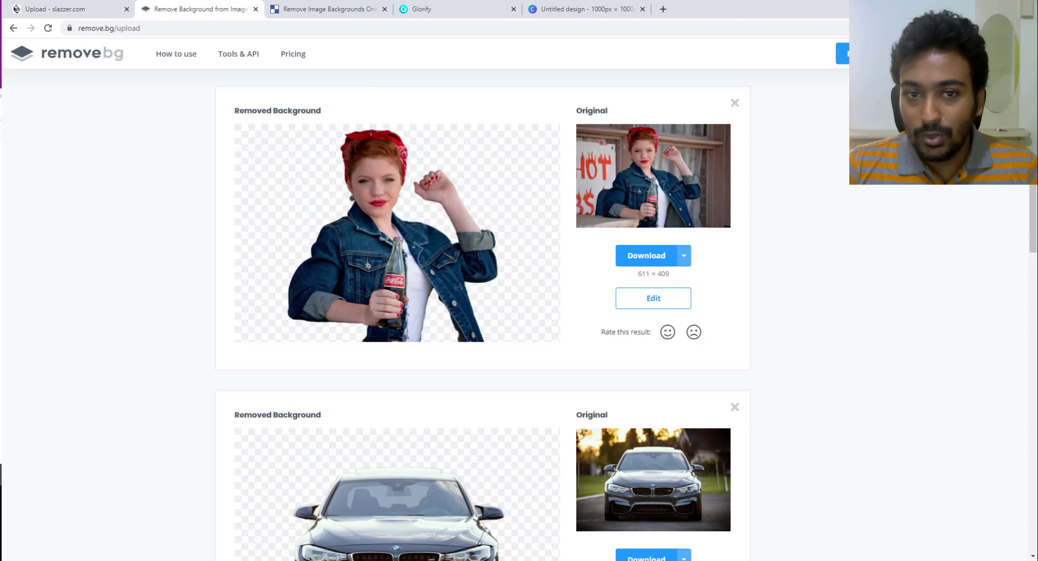
Step: Reset remove.bg to a fresh upload page and start a new image upload from Slazzer's home page
click(859, 54)
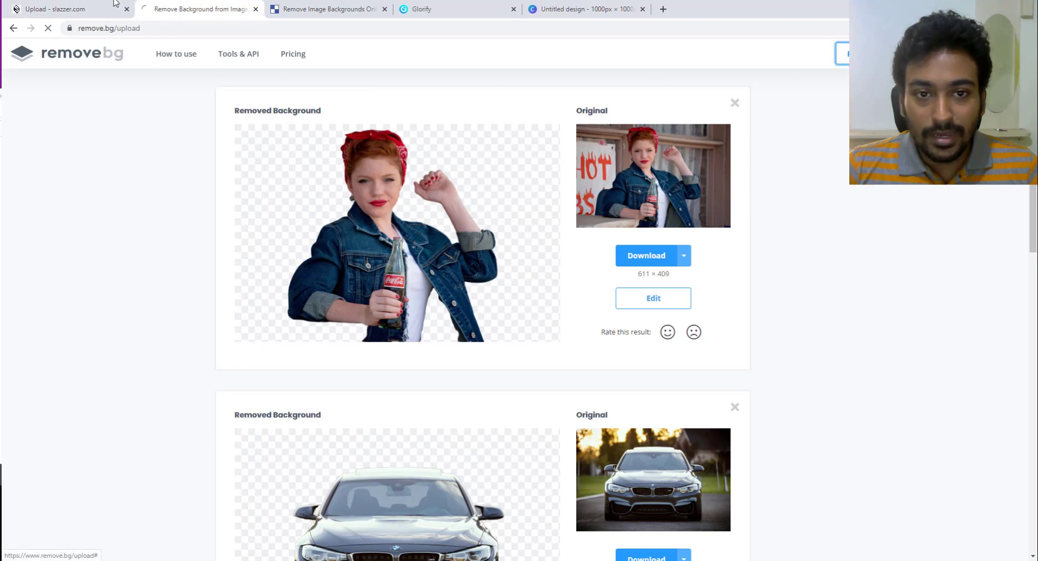
click(91, 9)
click(82, 69)
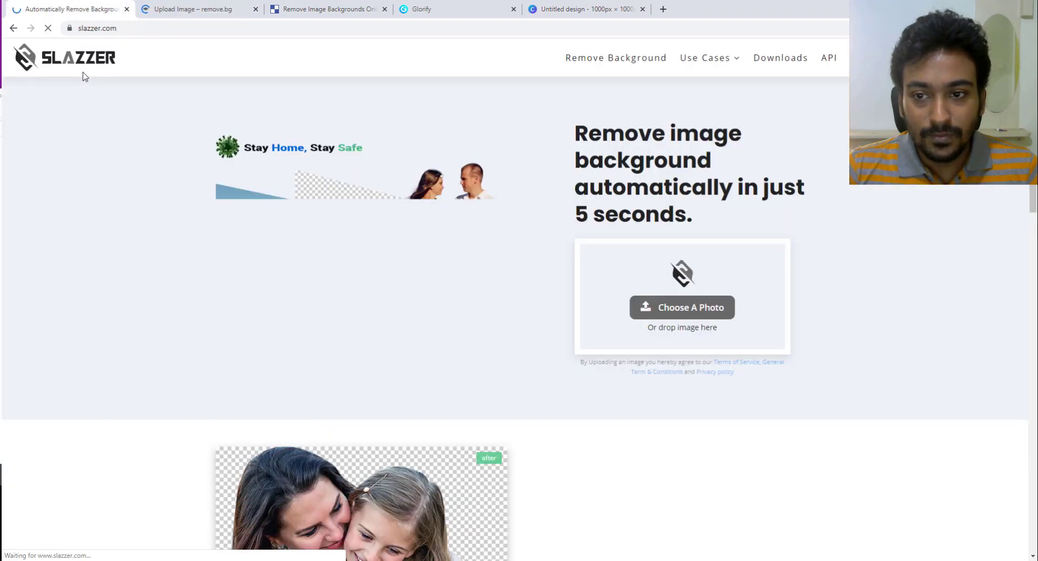
click(665, 309)
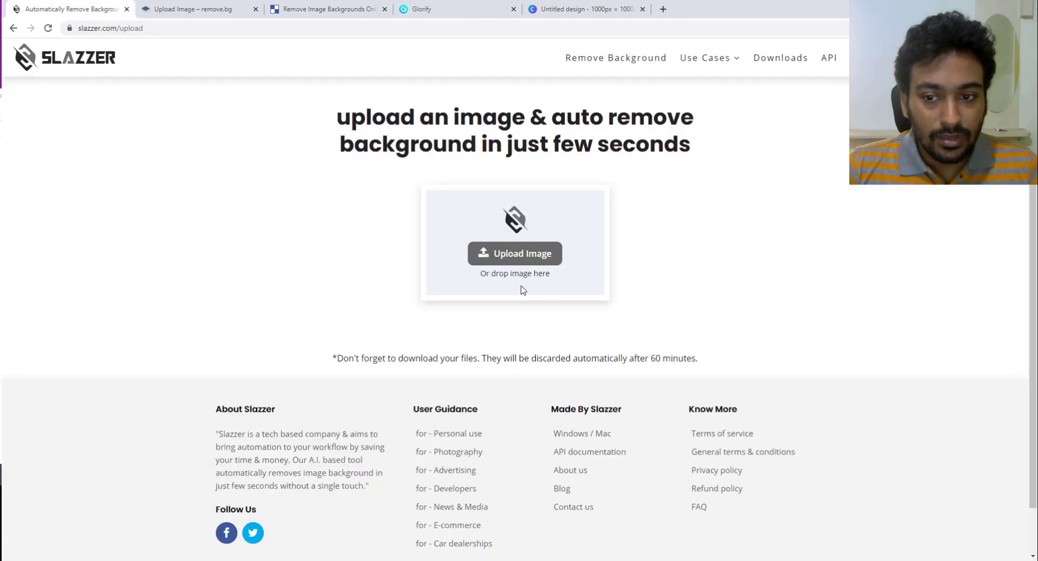
click(495, 254)
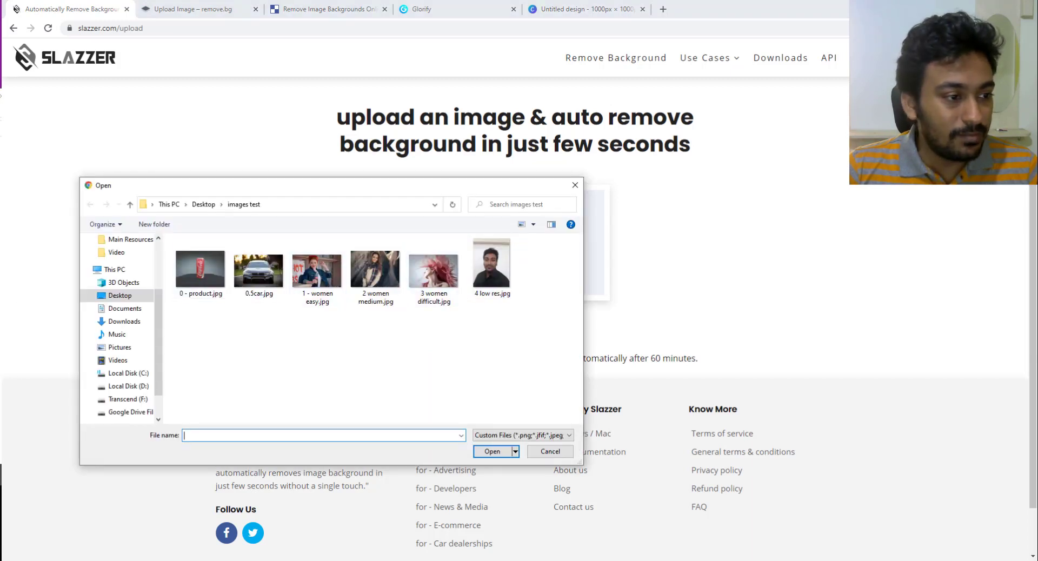
Step: Switch to Photos and zoom into 2 women medium.jpg to examine the woman's hair edges
key(alt+Tab)
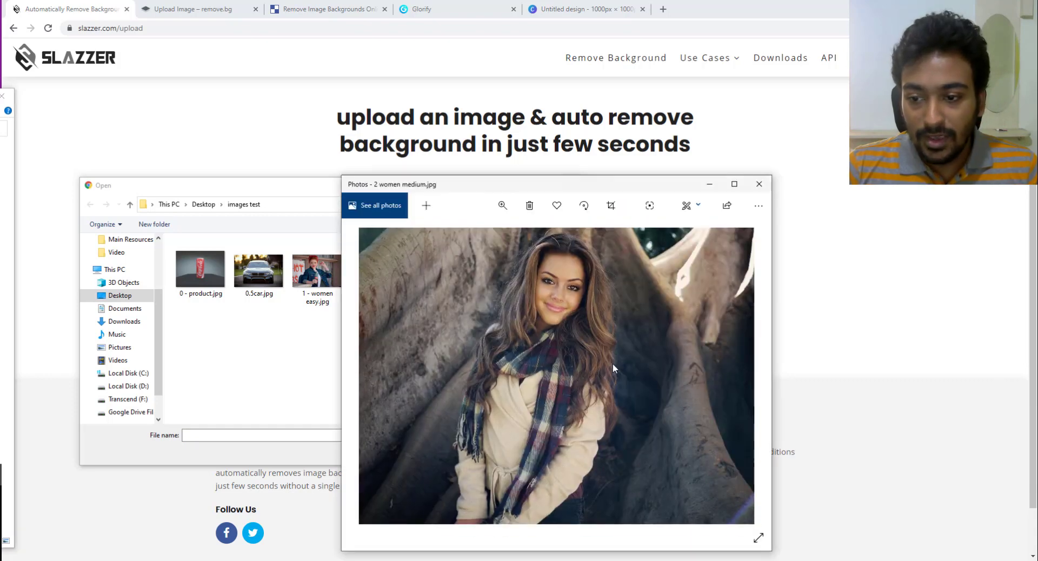
click(502, 205)
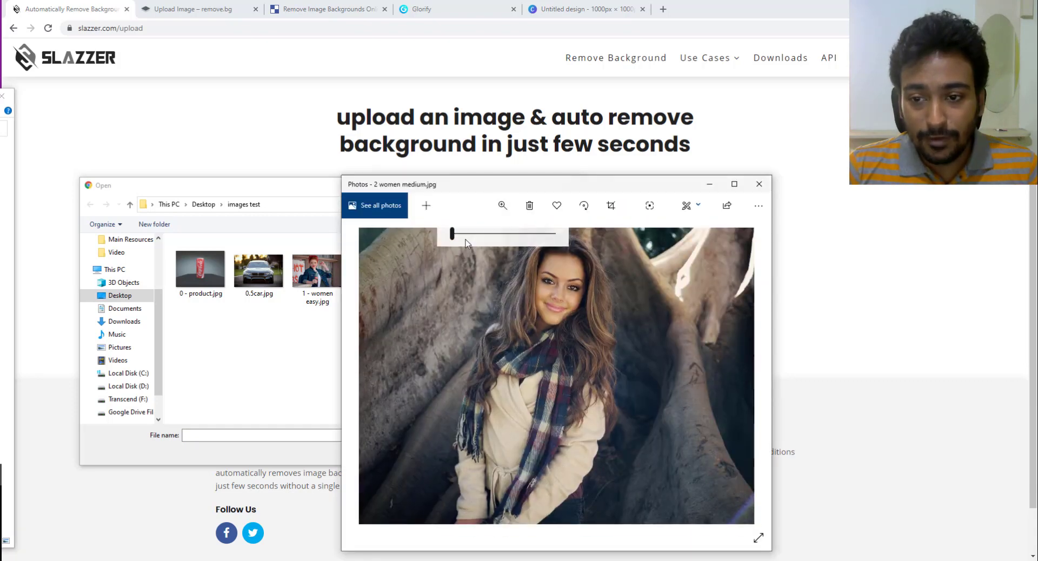
mouse_move(453, 234)
mouse_down()
mouse_move(488, 246)
mouse_move(468, 248)
mouse_up()
drag(563, 361, 475, 397)
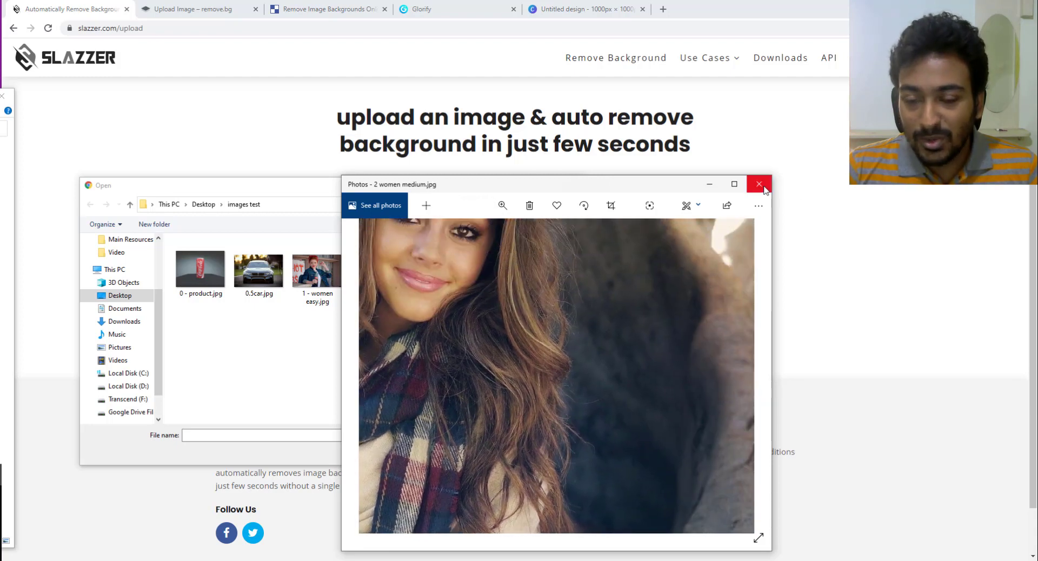
Step: Close the photo preview and upload 2 women medium.jpg to Slazzer and to remove.bg for background removal
click(759, 184)
double_click(375, 270)
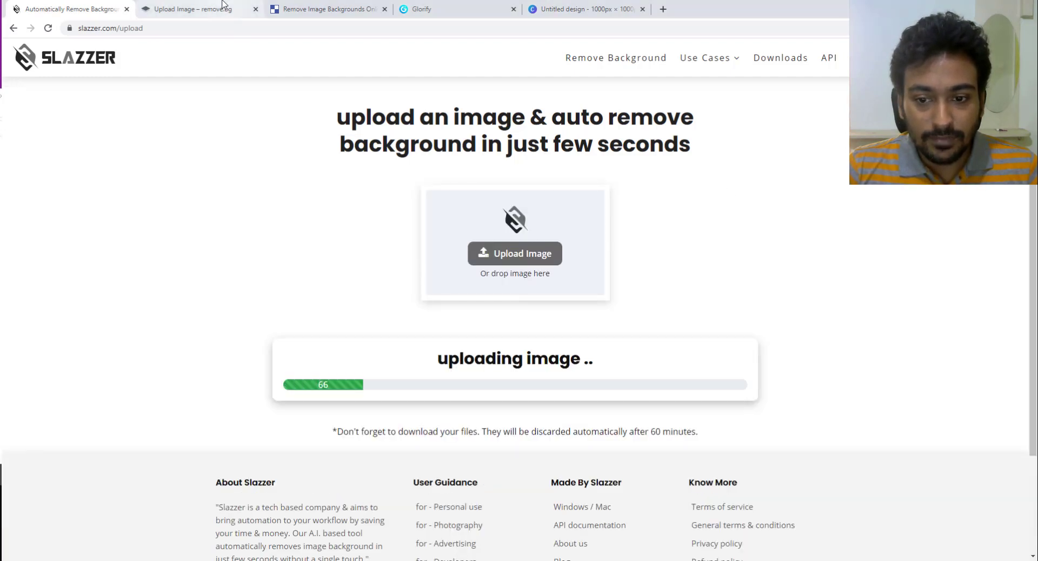
click(193, 8)
click(489, 98)
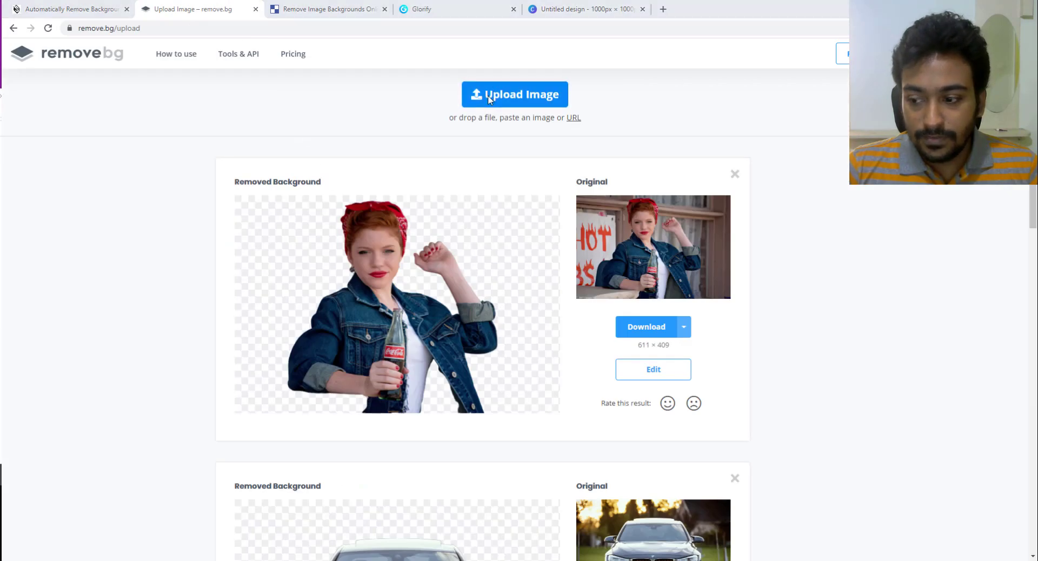
double_click(373, 276)
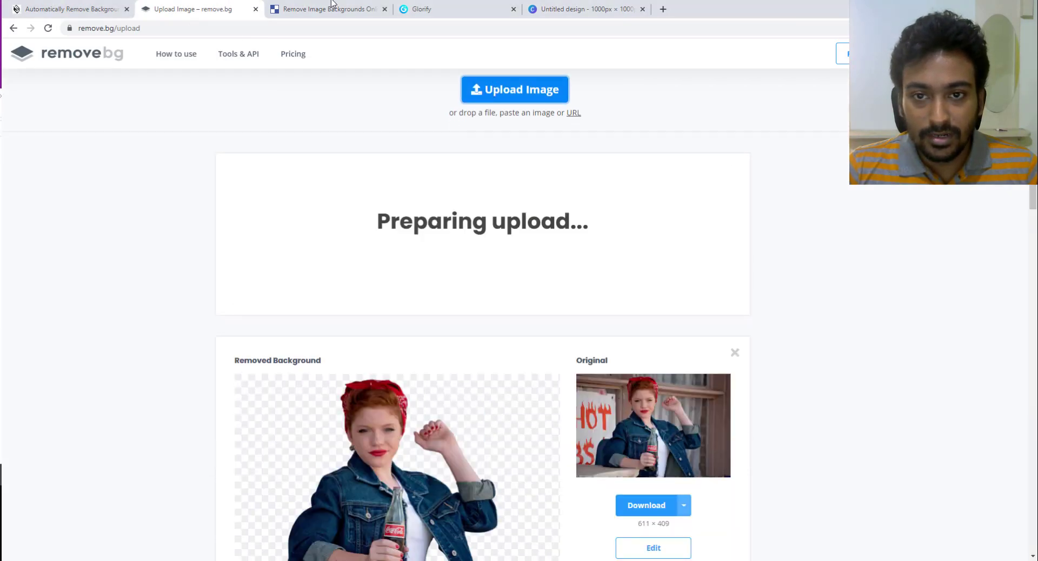
Step: Switch to Clipping Magic and upload 2 women medium.jpg
click(327, 8)
click(459, 289)
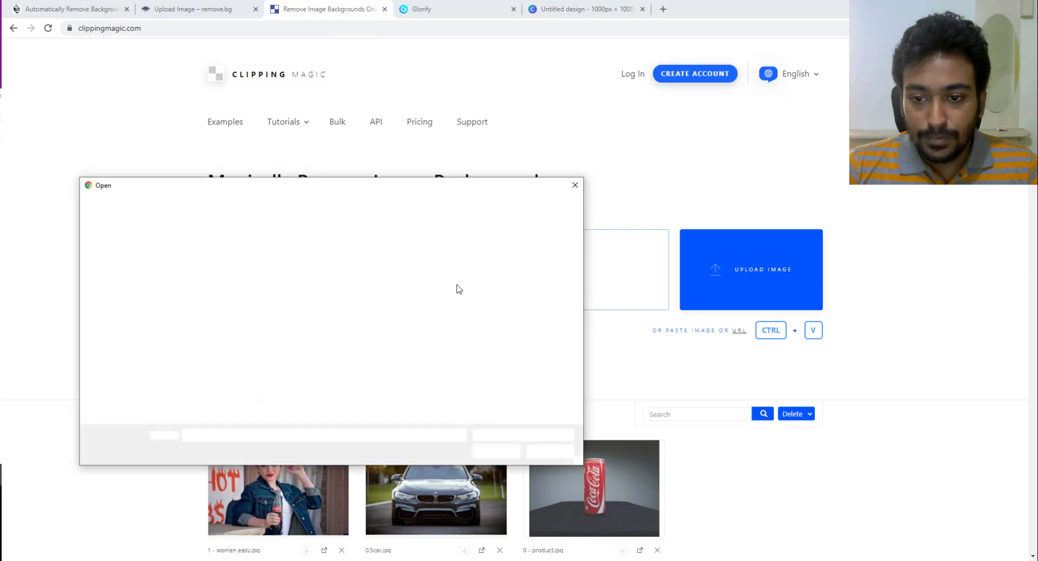
key(Escape)
Step: Switch to Glorify and upload 2 women medium.jpg from the images test folder into the design's files
click(447, 9)
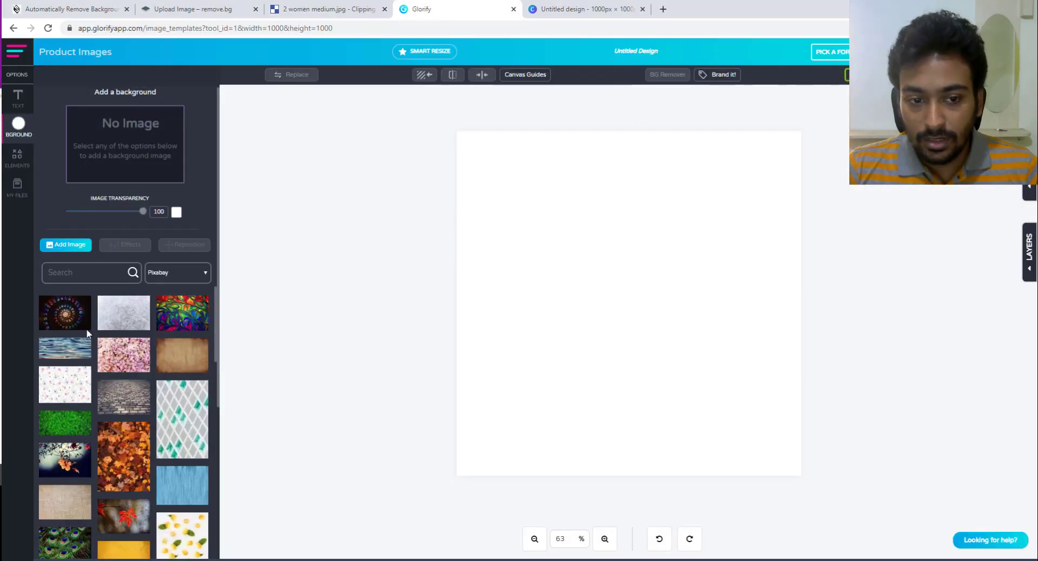
click(18, 189)
click(115, 128)
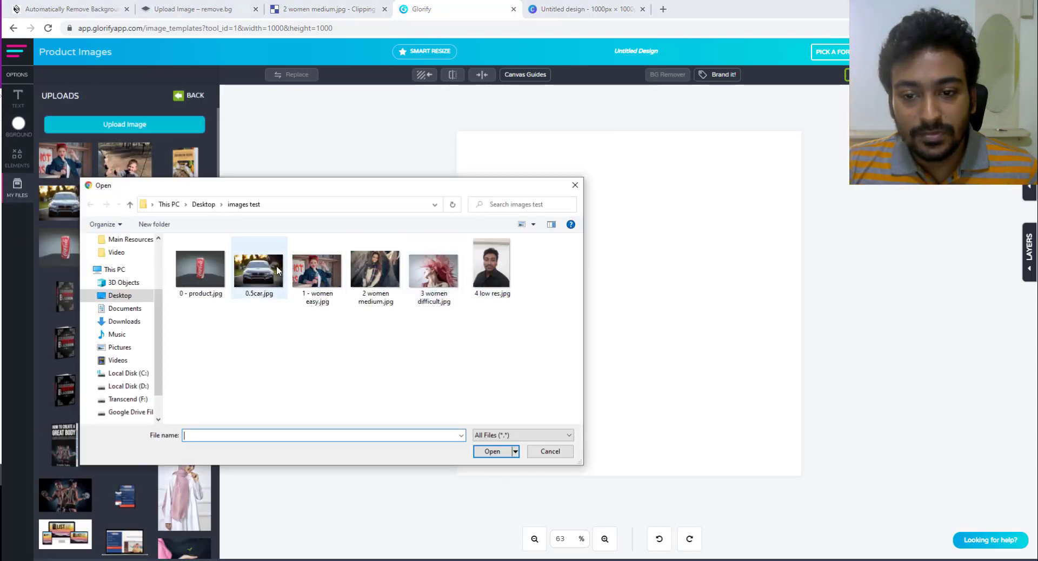
double_click(386, 283)
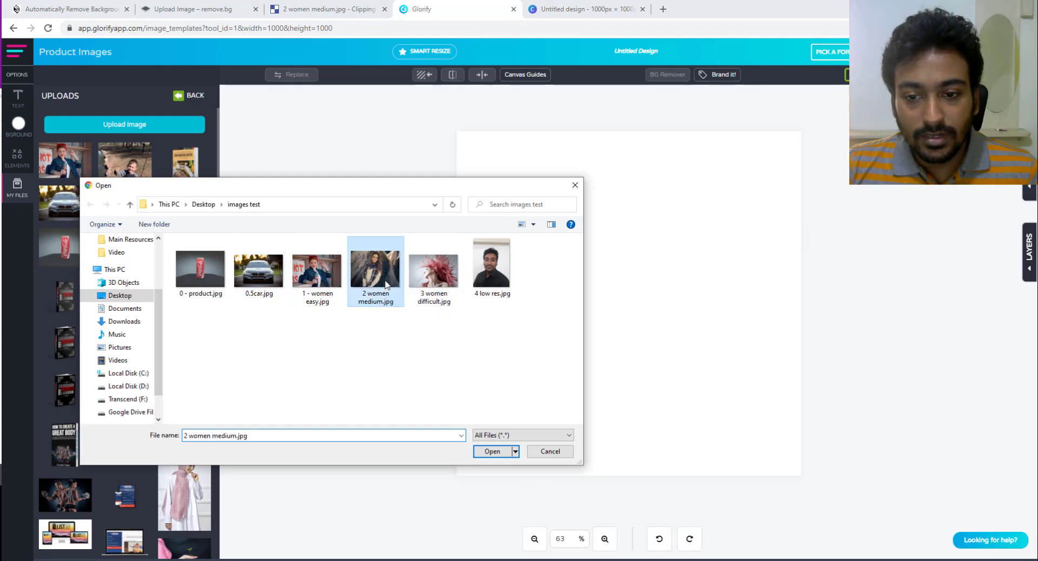
Step: Switch to the Canva design and upload 2 women medium.jpg to its image uploads
click(537, 6)
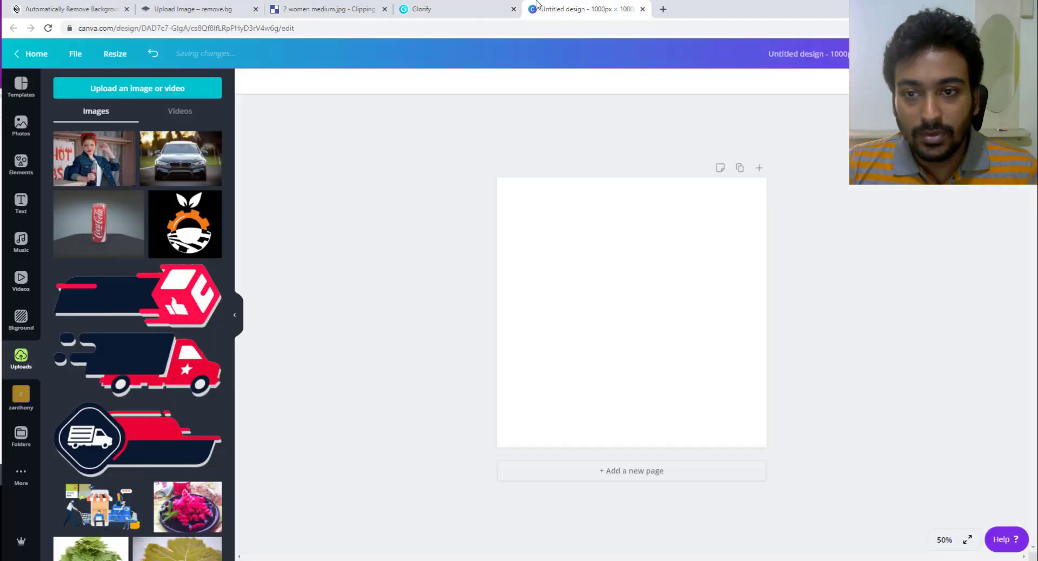
click(203, 80)
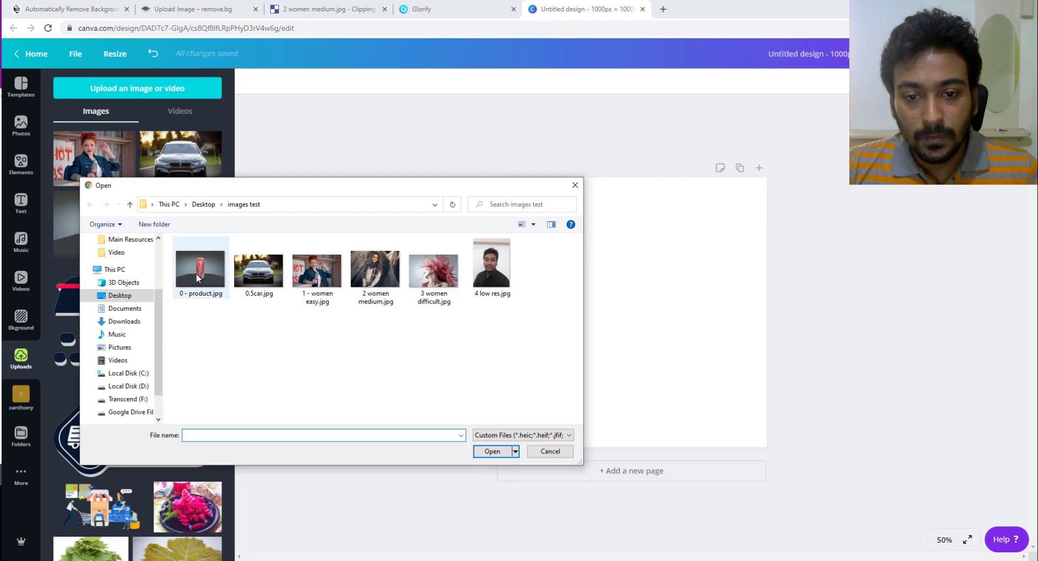
double_click(375, 269)
Step: Return to Glorify and enlarge the placed photo to about 976 by 732, nearly the full canvas width
click(457, 5)
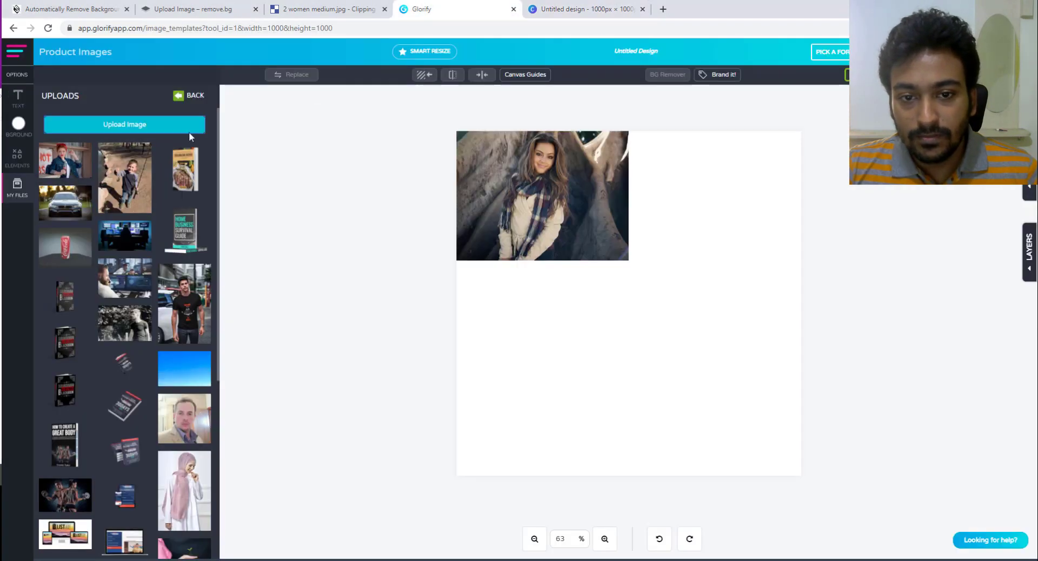
click(622, 258)
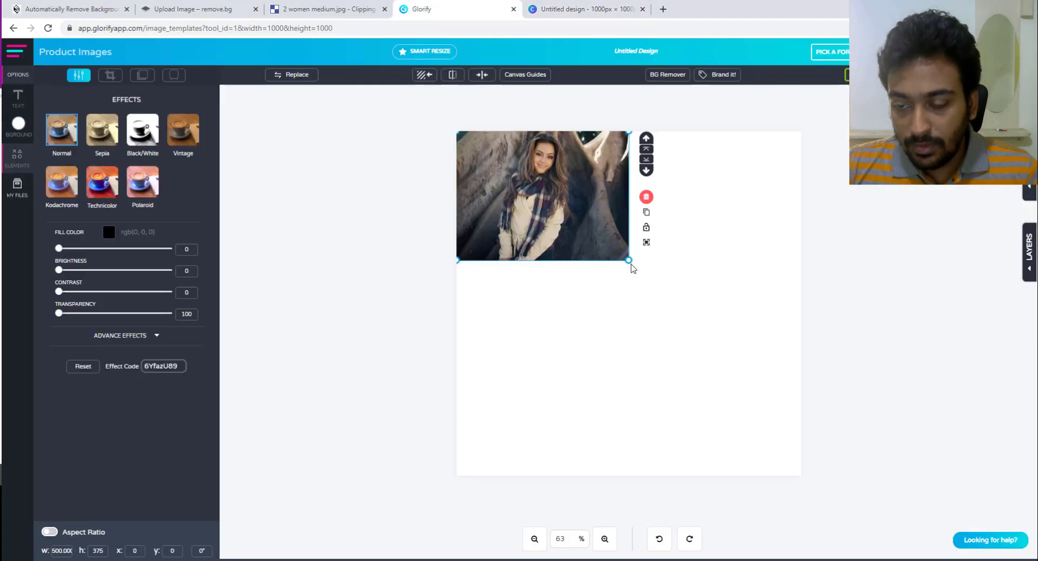
drag(630, 263, 751, 429)
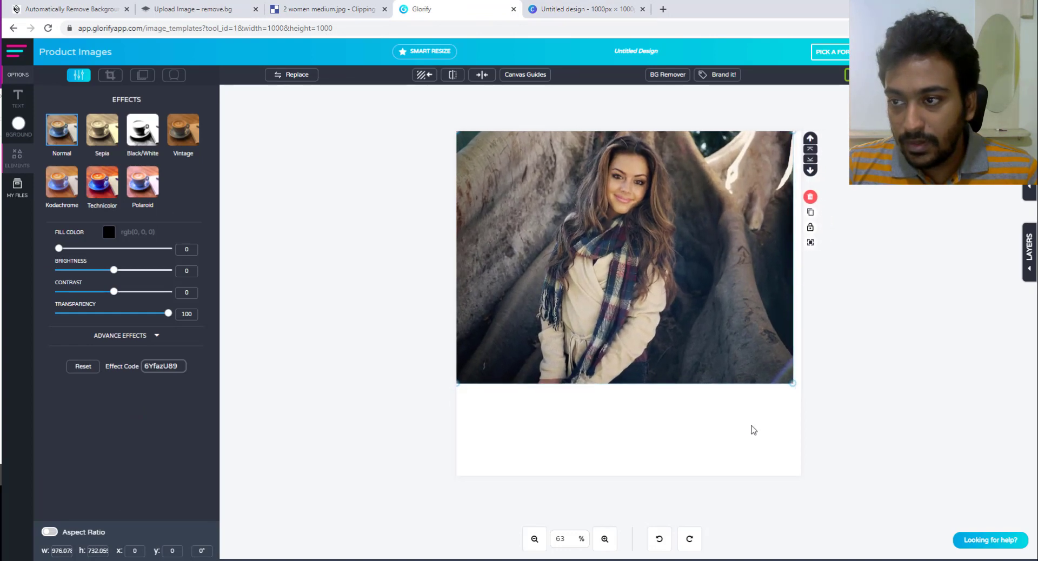
Step: In Canva, place the uploaded photo across nearly the full page width and apply the Background Remover effect
click(576, 6)
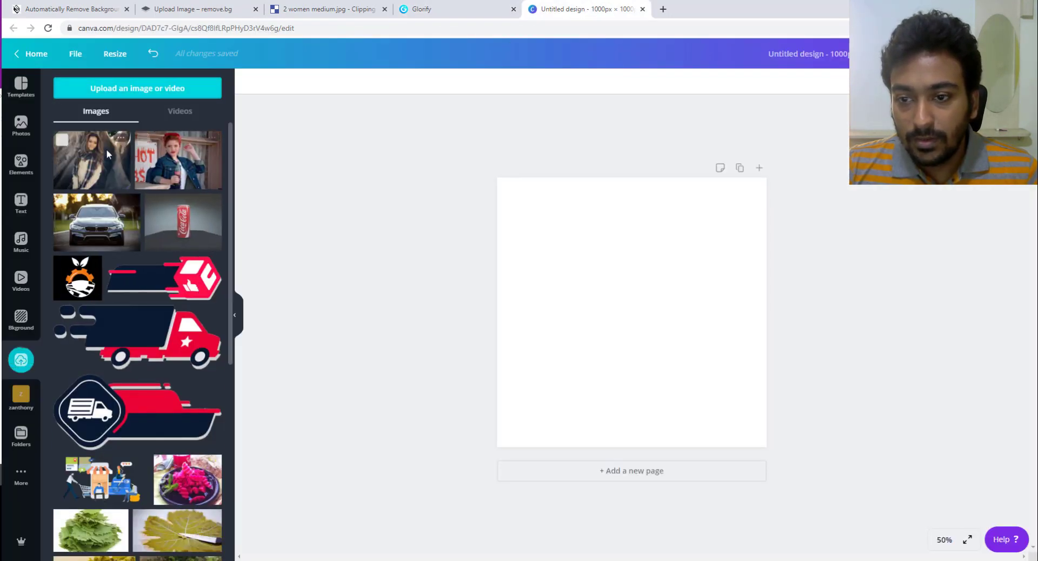
click(91, 160)
drag(534, 240, 500, 213)
drag(729, 386, 762, 410)
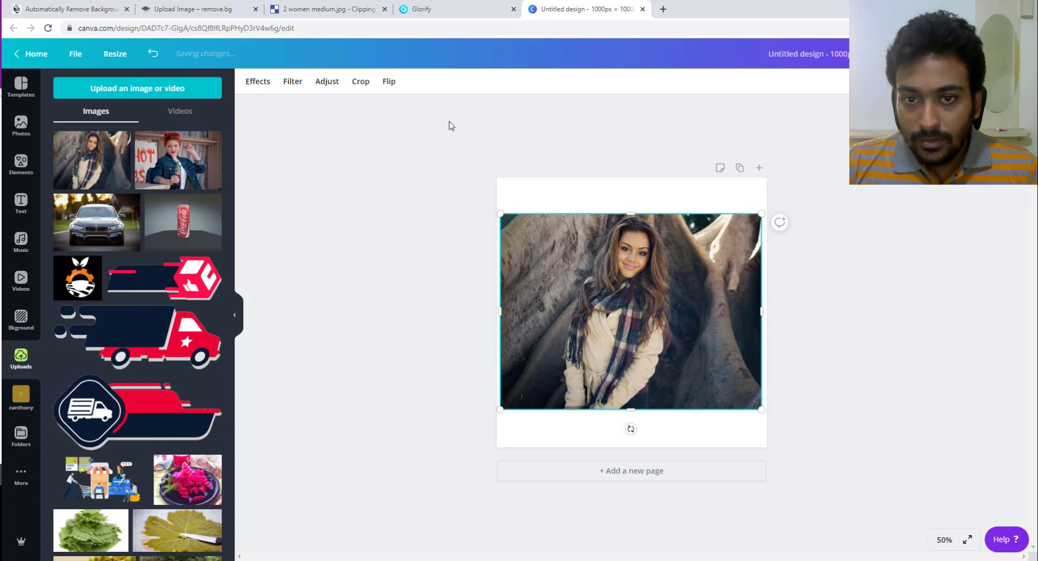
click(258, 81)
click(157, 122)
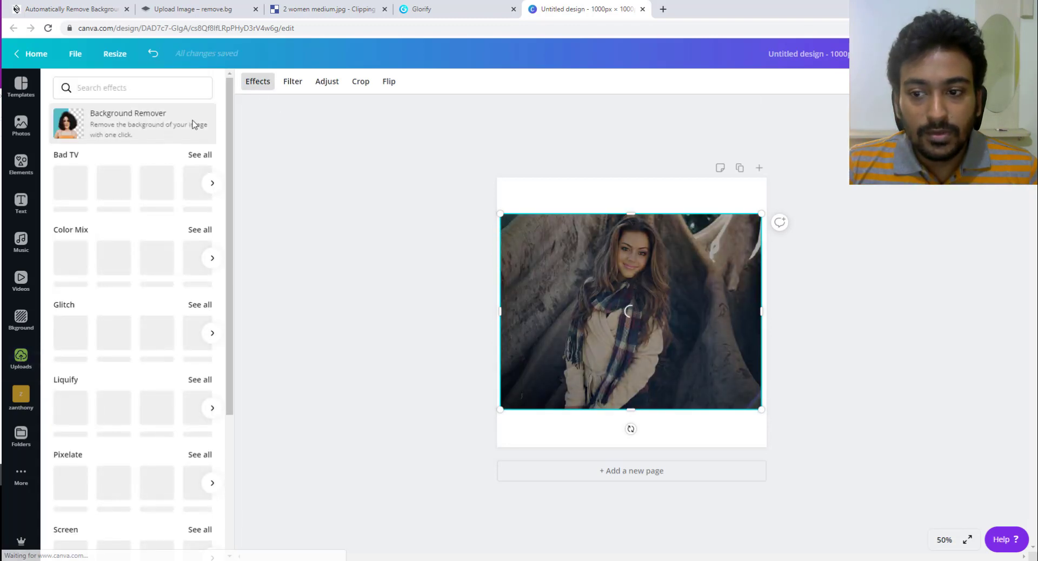
Step: Download Slazzer's background-free image and open 2 women medium.png enlarged for inspection
click(75, 7)
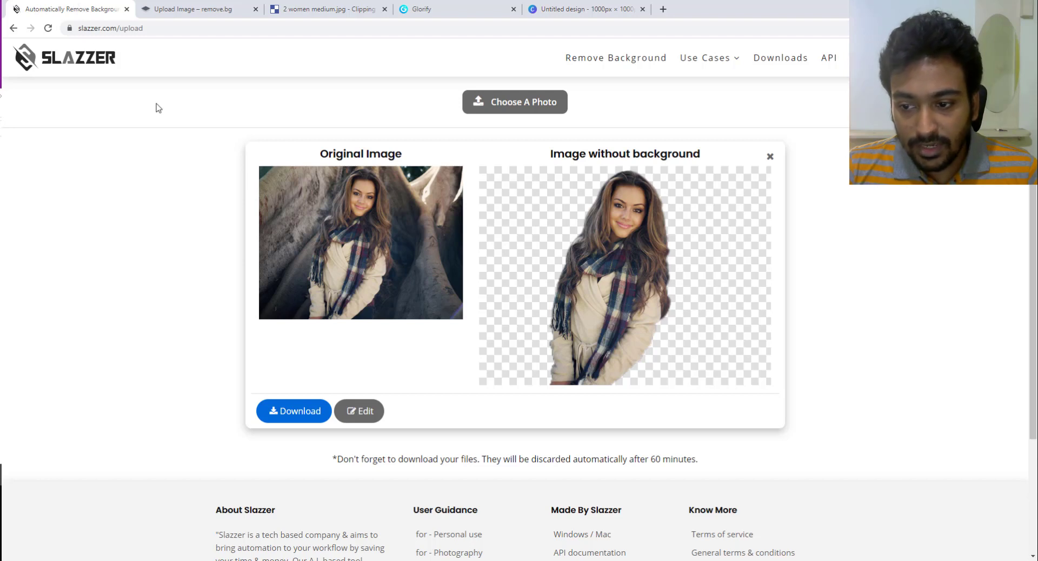
click(281, 422)
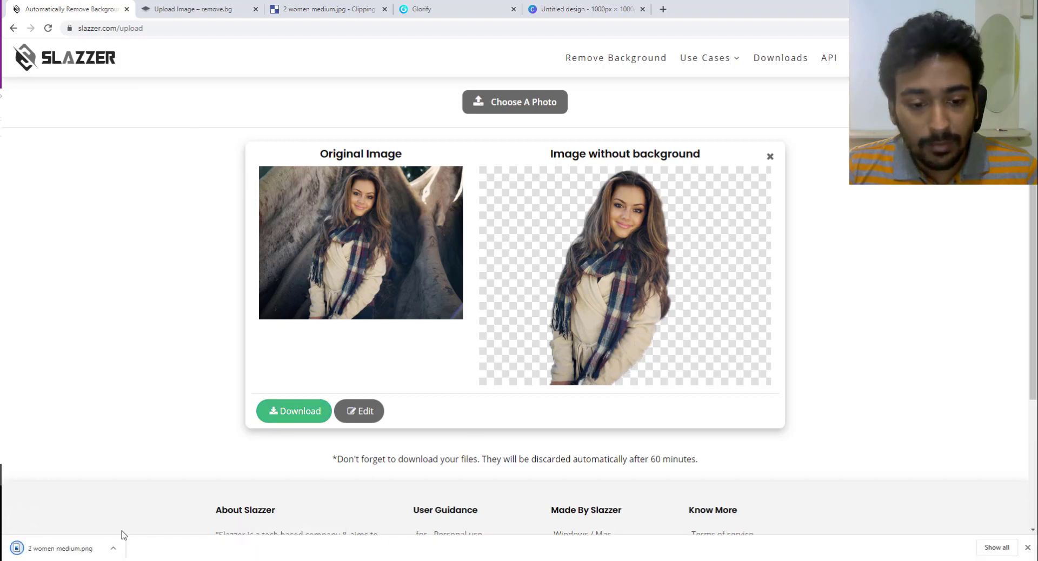
click(84, 548)
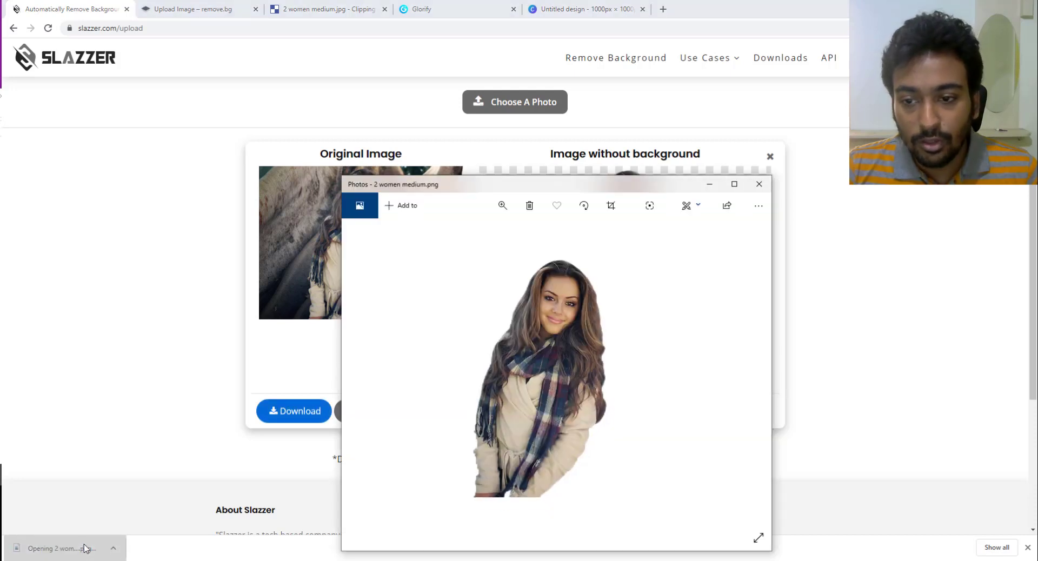
drag(526, 185, 643, 158)
click(619, 178)
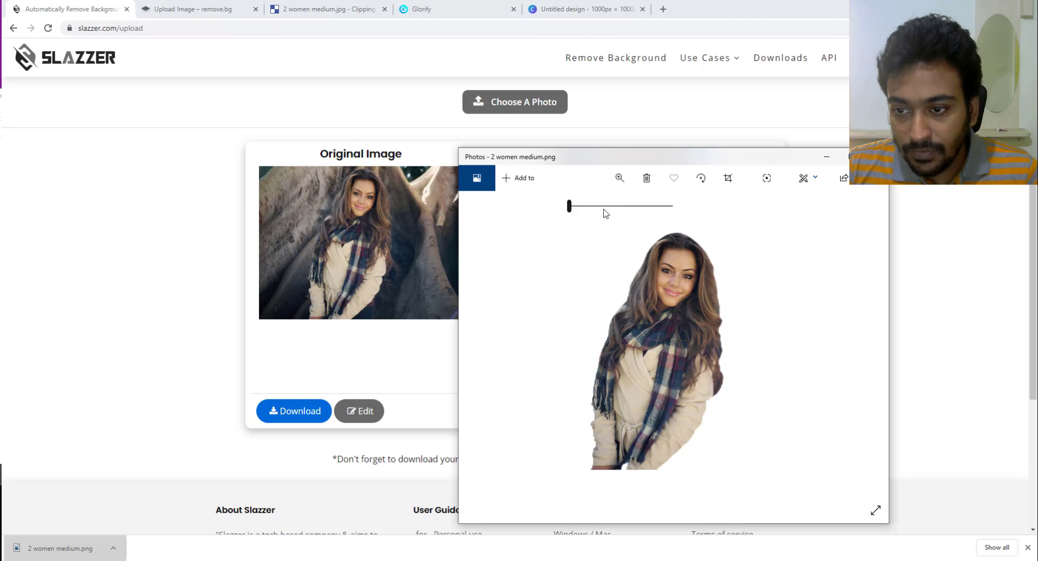
drag(582, 207, 623, 210)
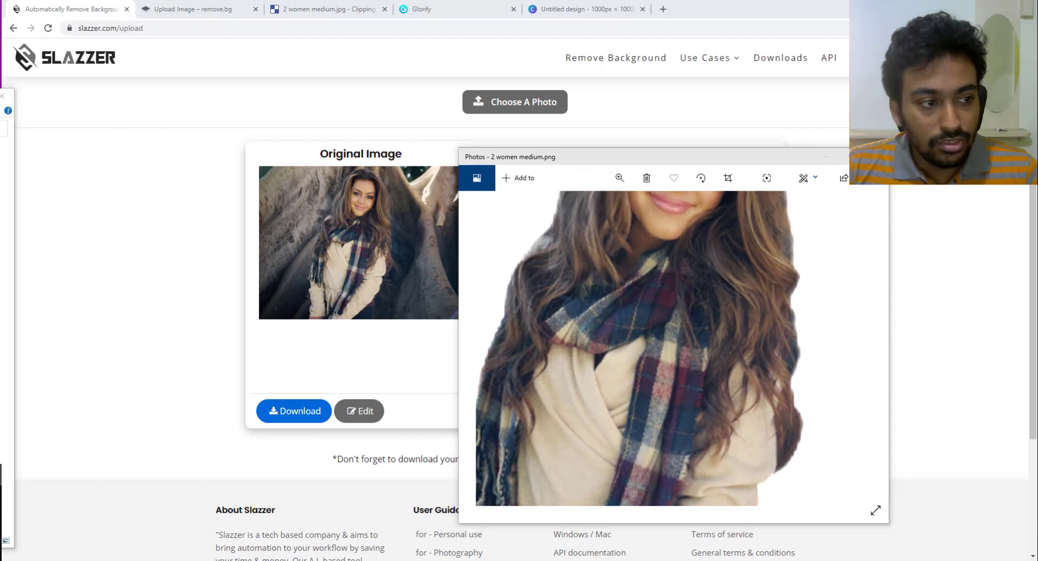
Step: Place the original photo beside Slazzer's cutout and magnify the original around the woman's hair for comparison
drag(595, 190, 335, 140)
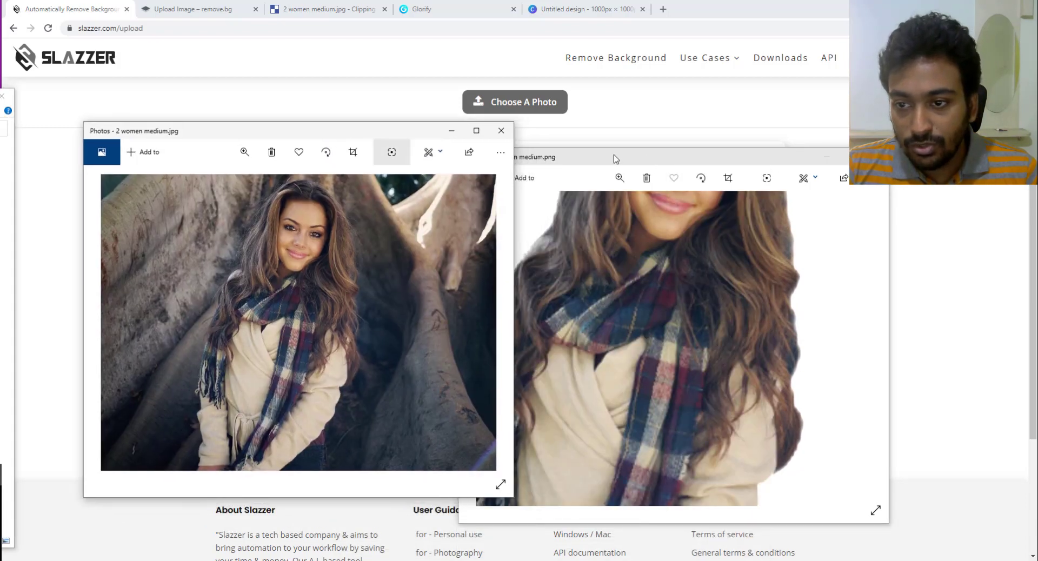
mouse_move(614, 156)
mouse_down()
mouse_move(703, 130)
mouse_move(627, 147)
mouse_up()
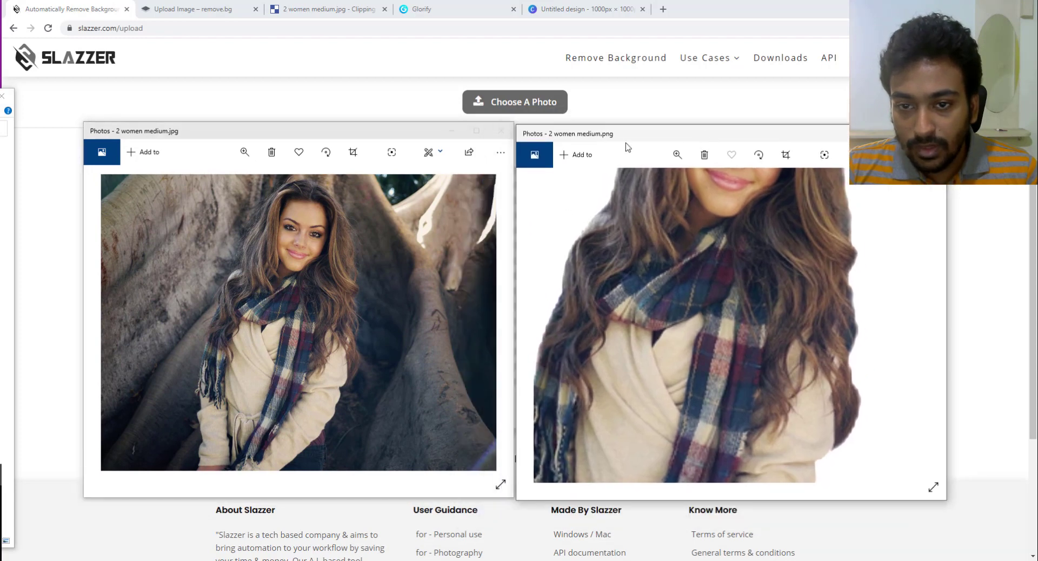
click(245, 152)
click(258, 180)
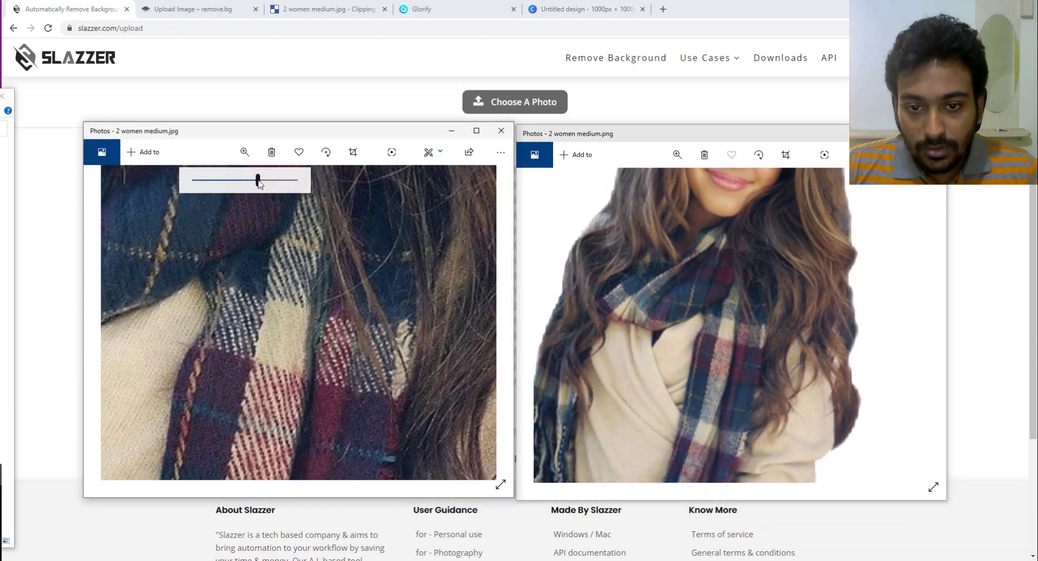
drag(258, 180, 225, 181)
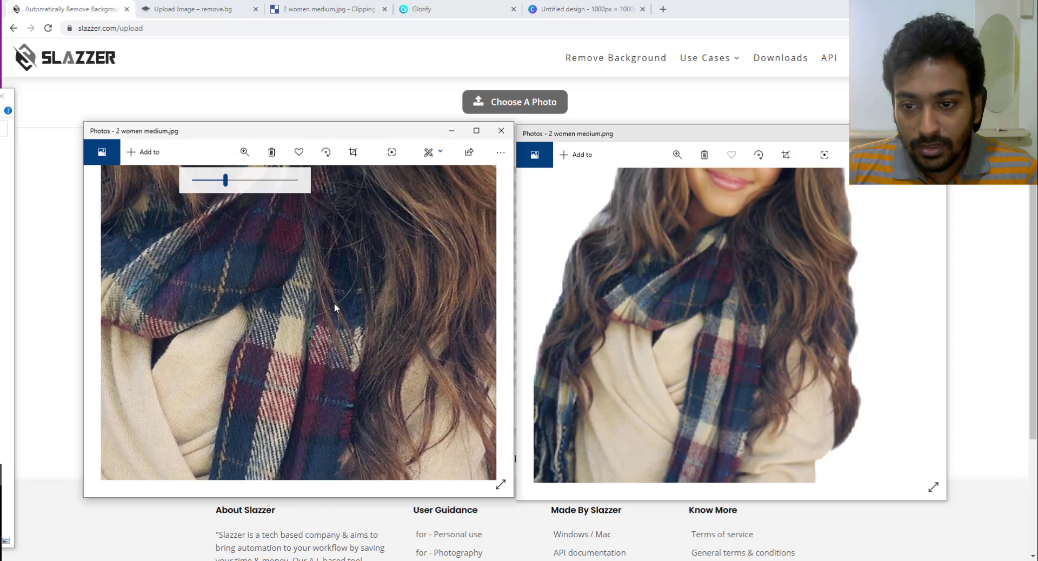
drag(334, 307, 268, 349)
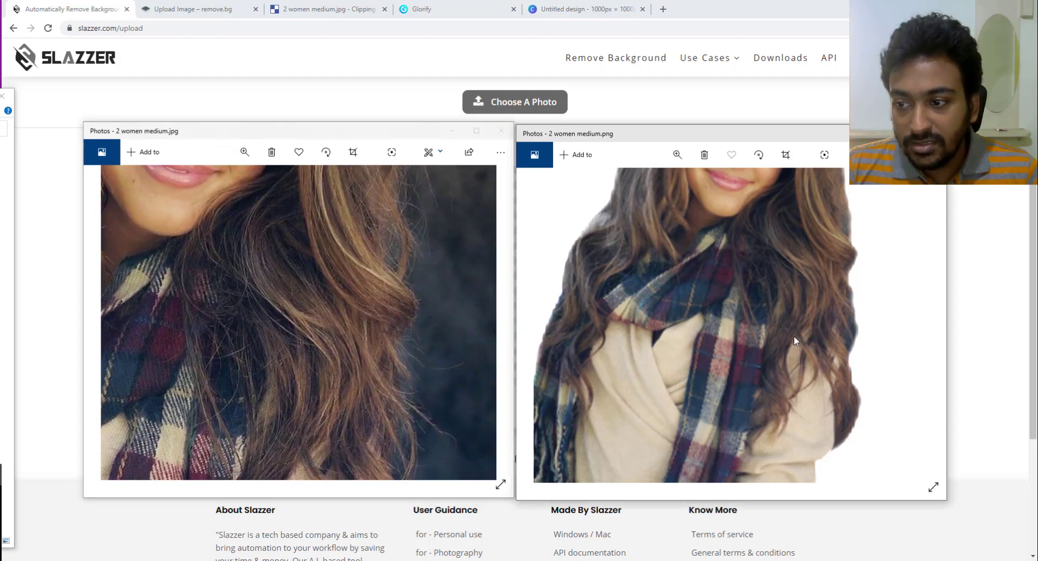
Step: Compare the hair, scarf, sleeve and waist edges in Slazzer's cutout with the original, and put both previews away
scroll(755, 373, down, 3)
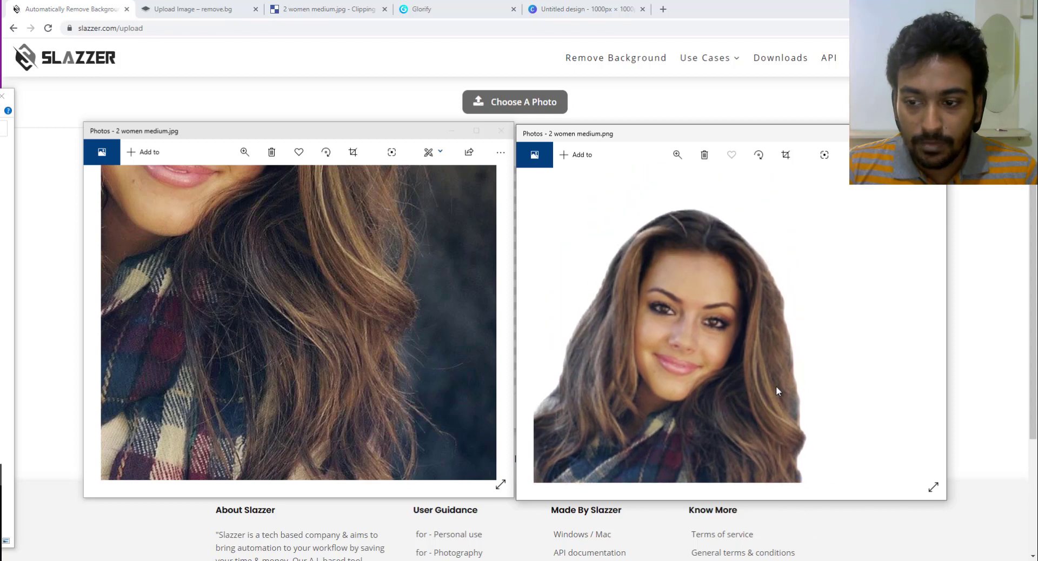
scroll(776, 386, up, 2)
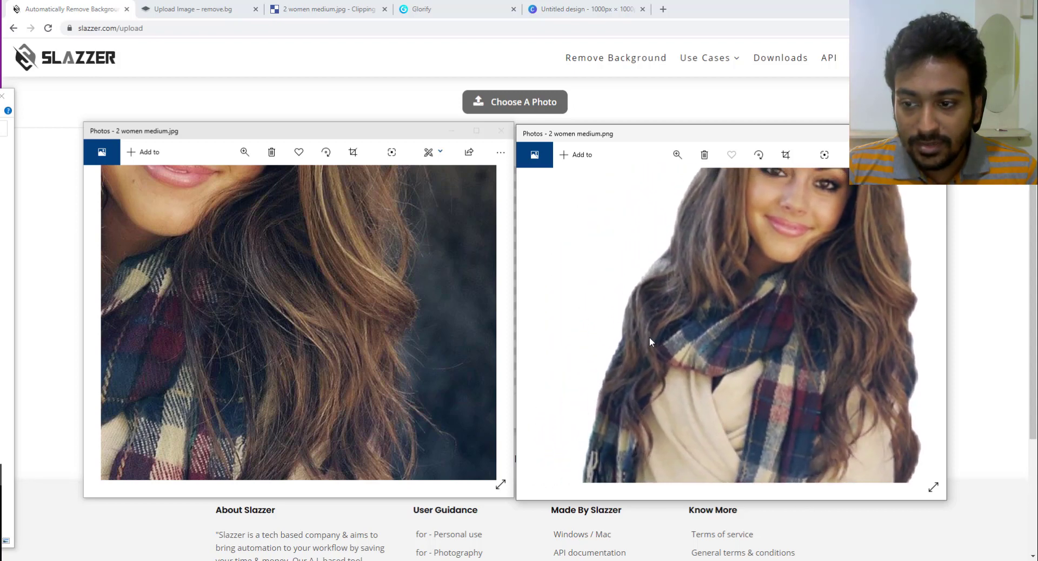
drag(227, 276, 306, 280)
drag(317, 371, 313, 254)
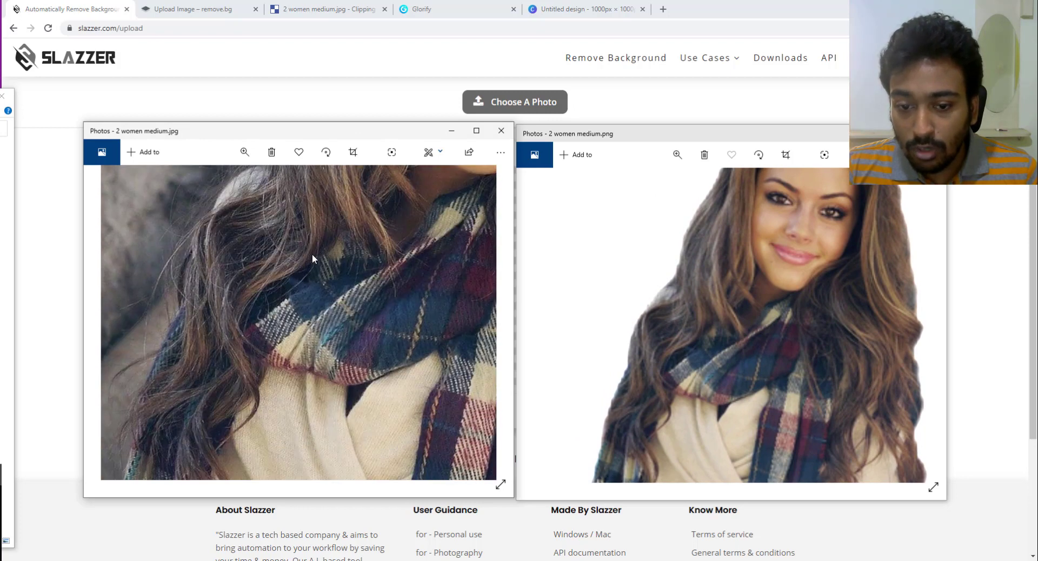
click(630, 261)
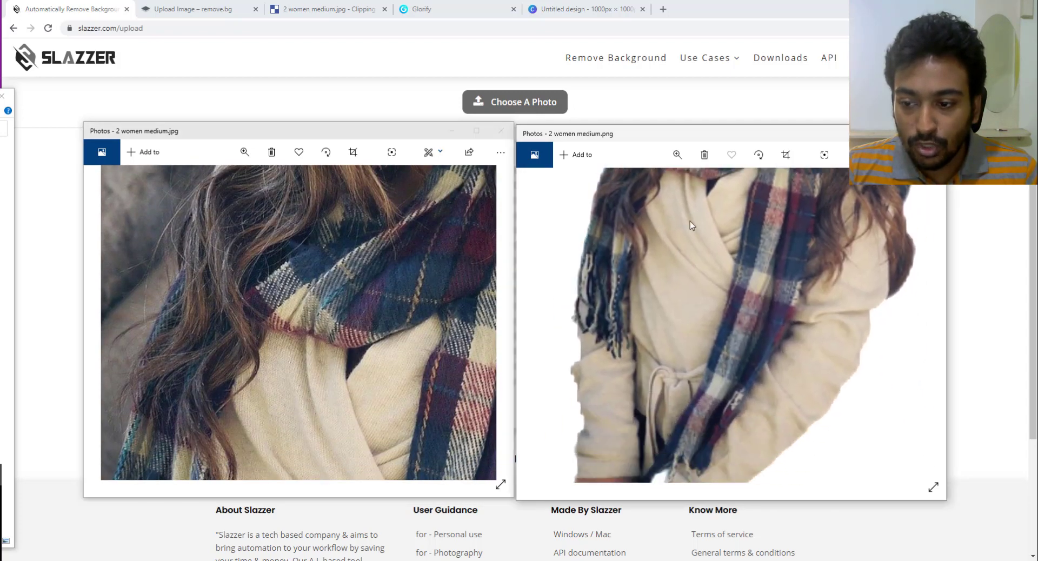
drag(332, 371, 248, 239)
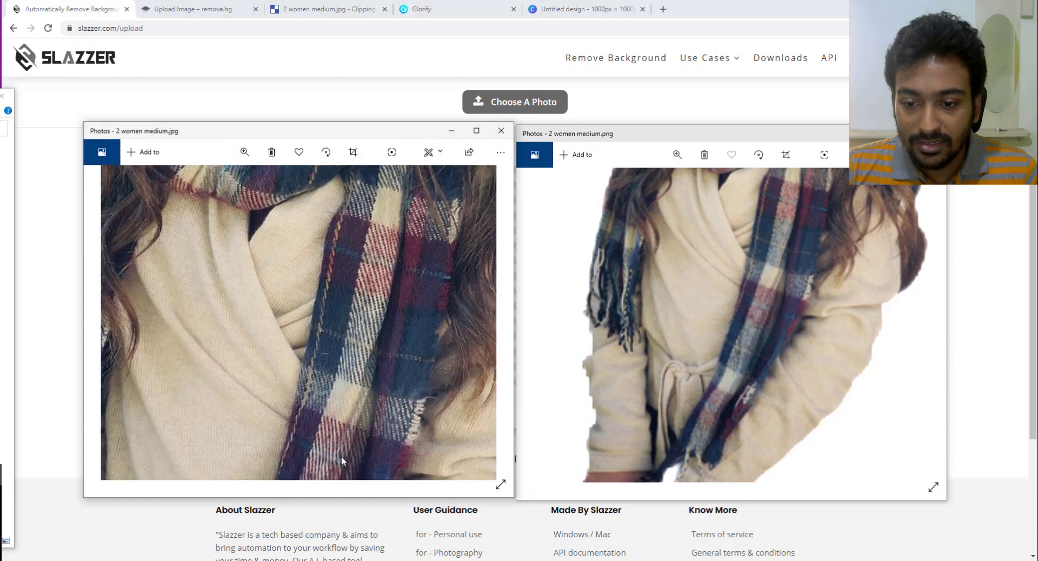
drag(341, 456, 281, 253)
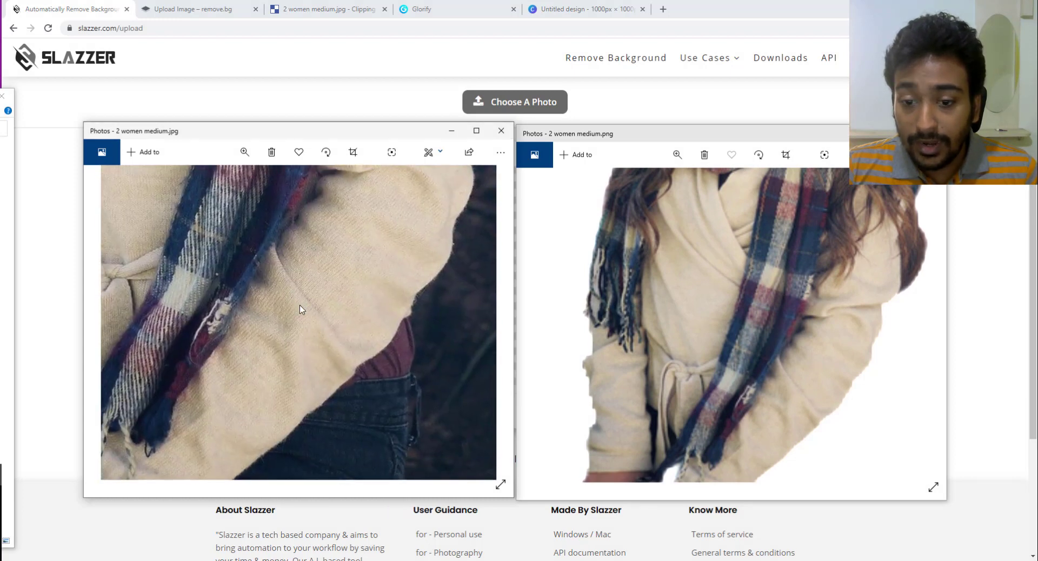
drag(393, 401, 391, 342)
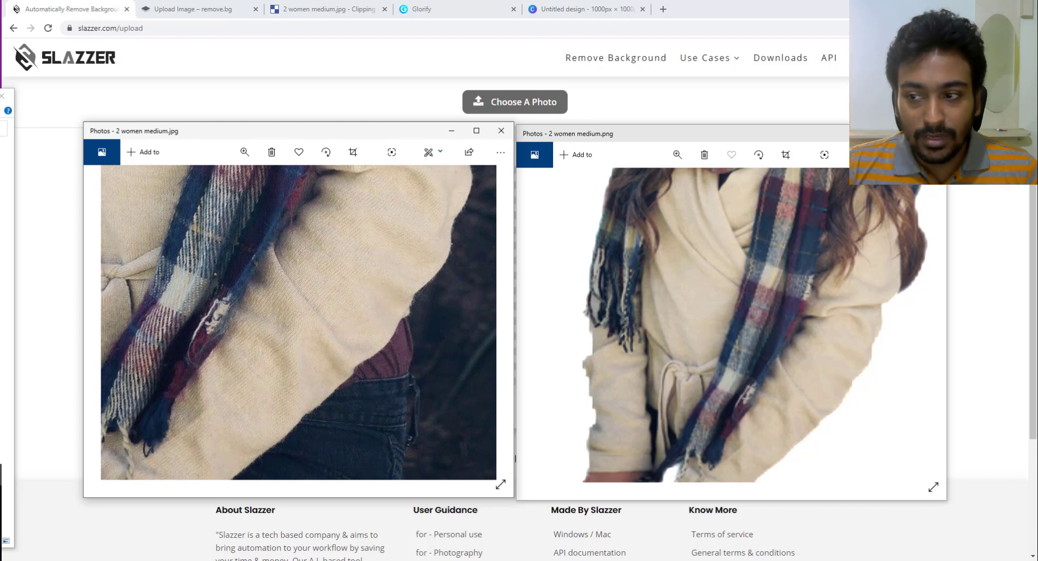
key(alt+F4)
drag(384, 139, 0, 108)
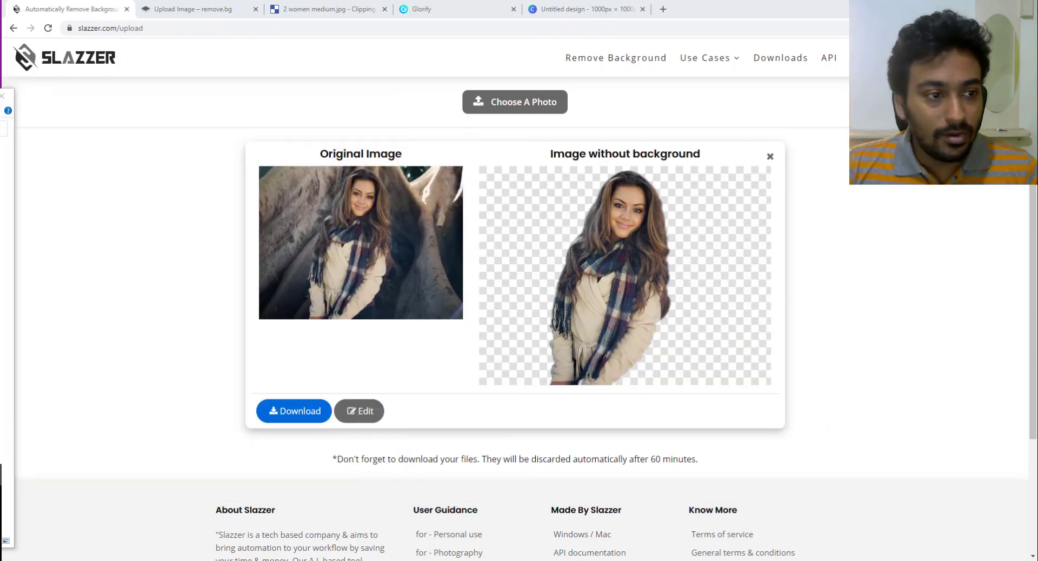
Step: Switch to remove.bg and download its background-free version of the scarf photo
click(227, 8)
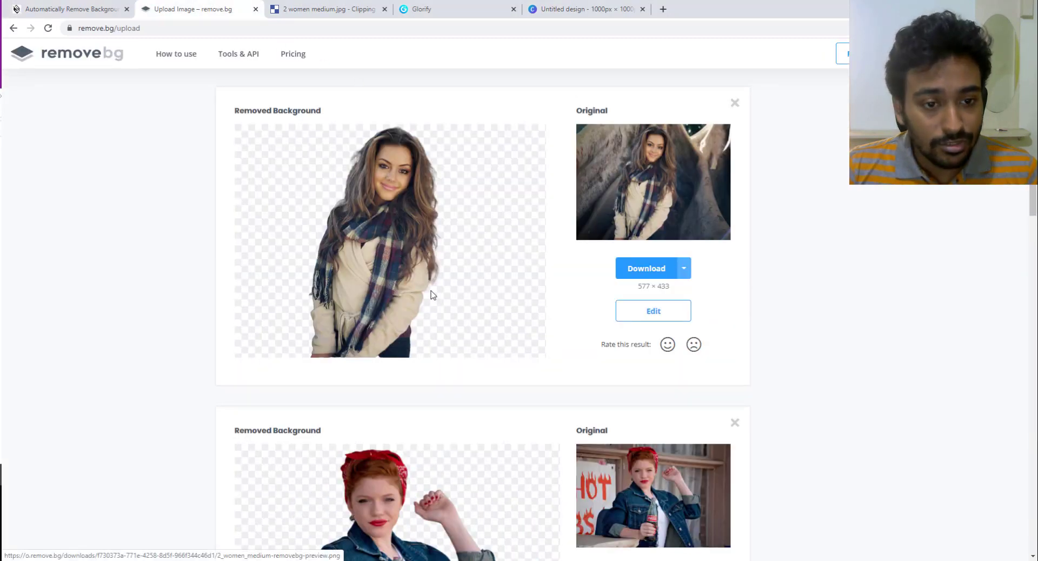
click(632, 270)
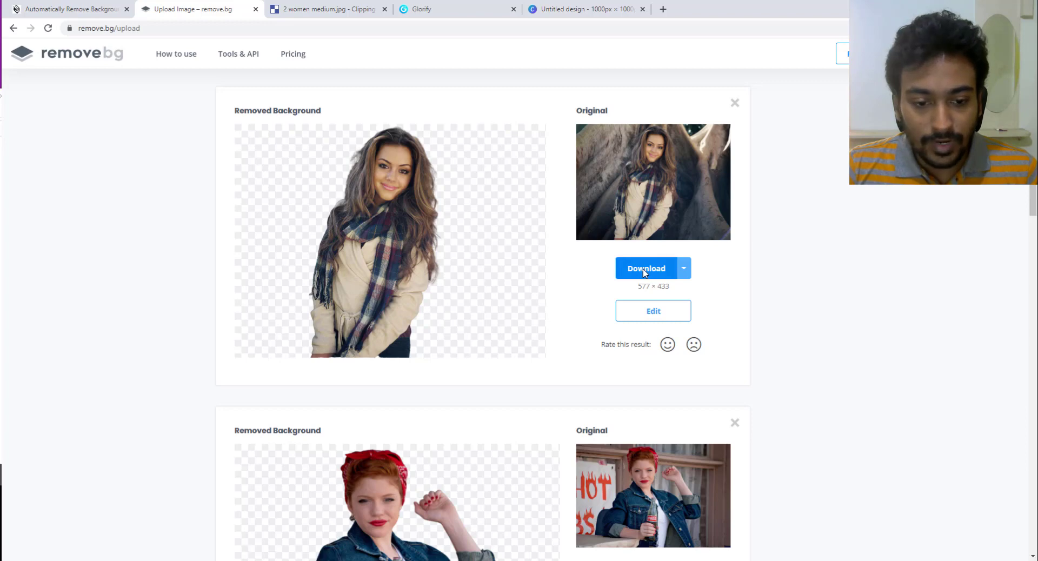
Step: Open the downloaded 2_women_medium-removebg-preview.png and enlarge it to inspect the woman's cutout closely
click(39, 551)
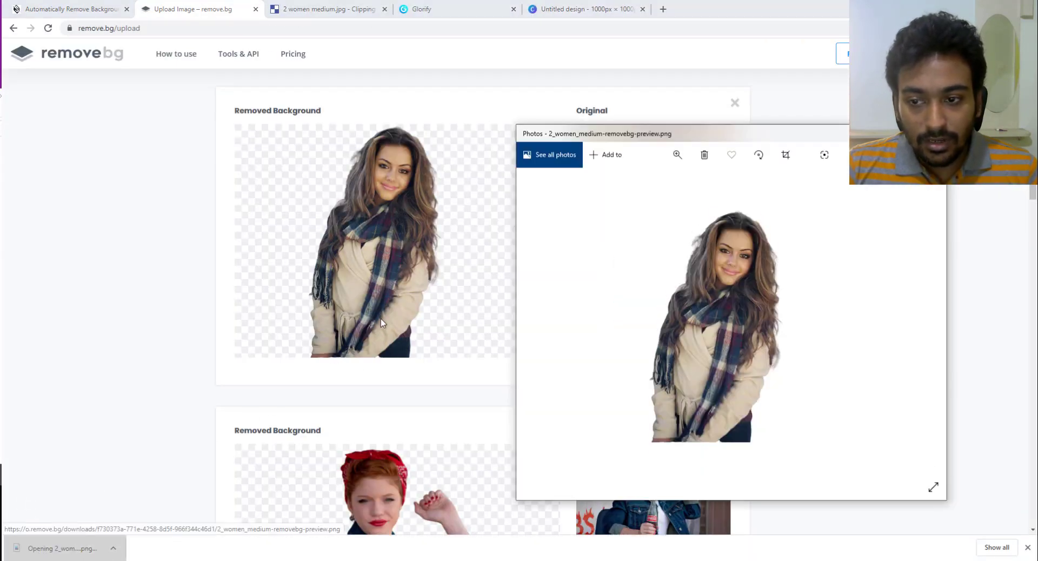
double_click(663, 130)
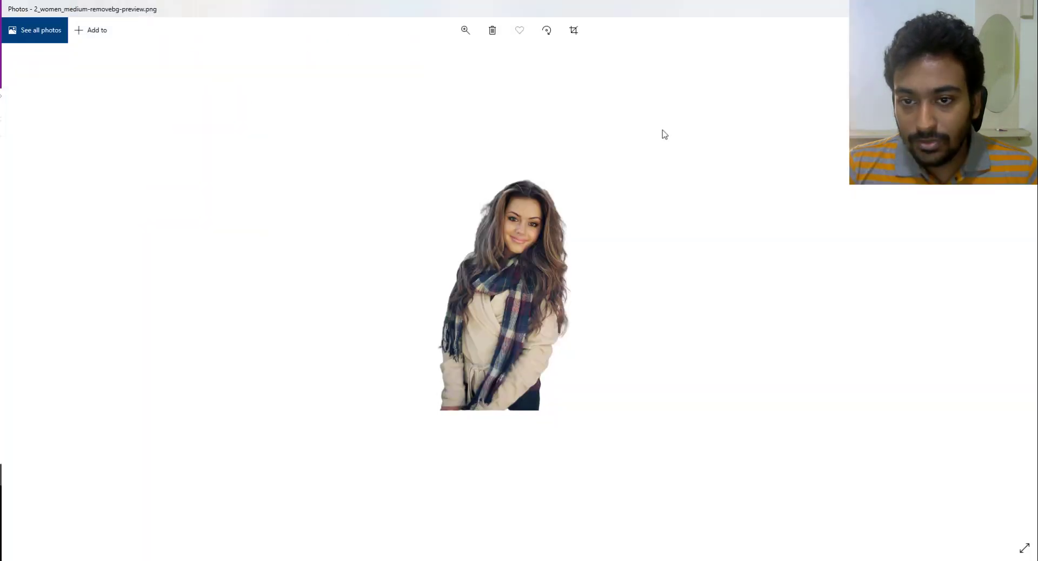
click(465, 30)
scroll(447, 60, up, 2)
drag(447, 60, 466, 59)
drag(537, 142, 487, 182)
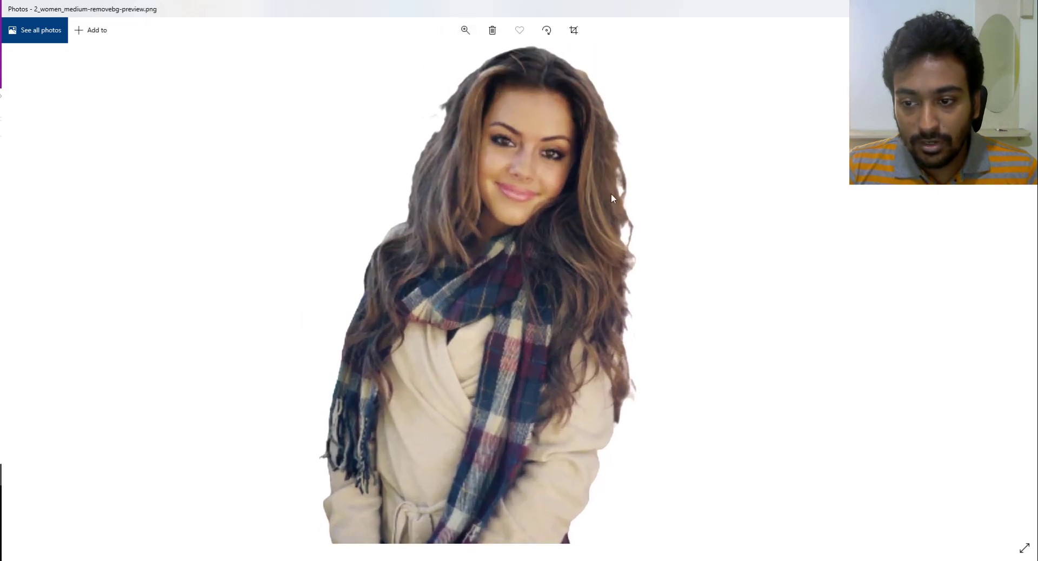
Step: Compare the hair in remove.bg's cutout with the magnified original photo placed beside it, and put the cutout preview away
drag(1, 108, 815, 149)
drag(805, 230, 754, 390)
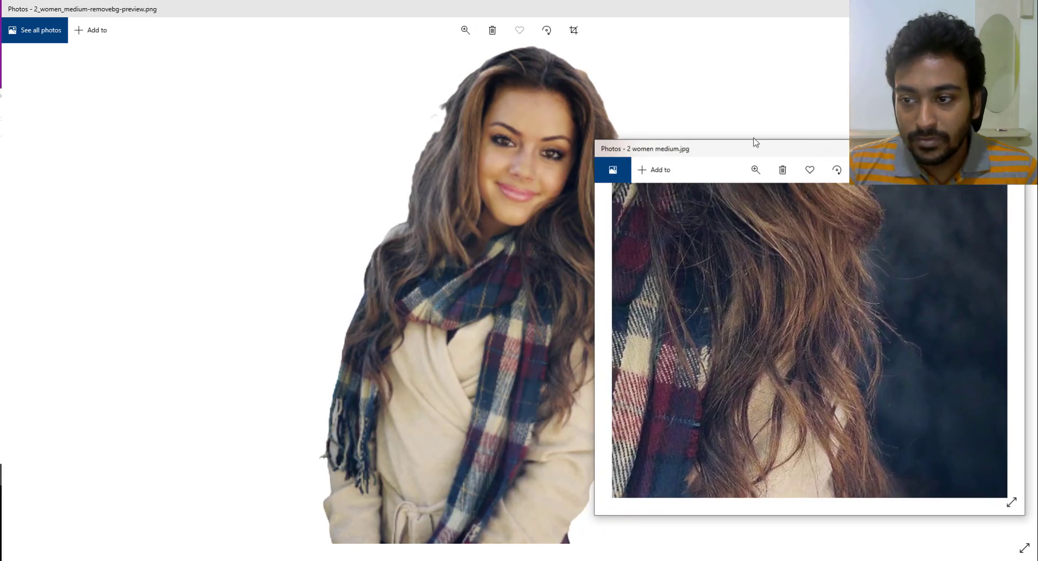
drag(753, 154, 810, 127)
drag(816, 222, 791, 302)
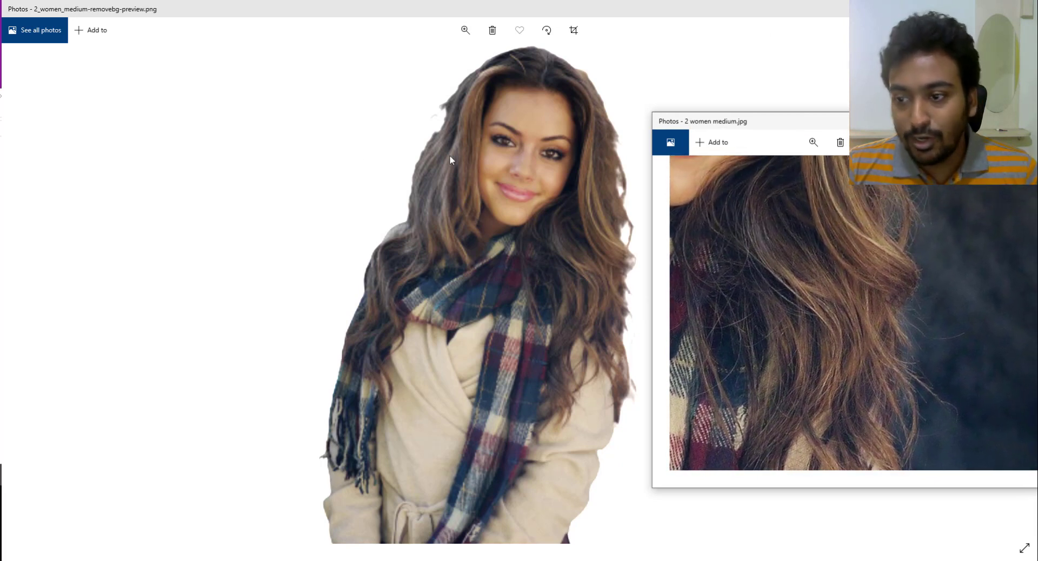
drag(720, 278, 813, 343)
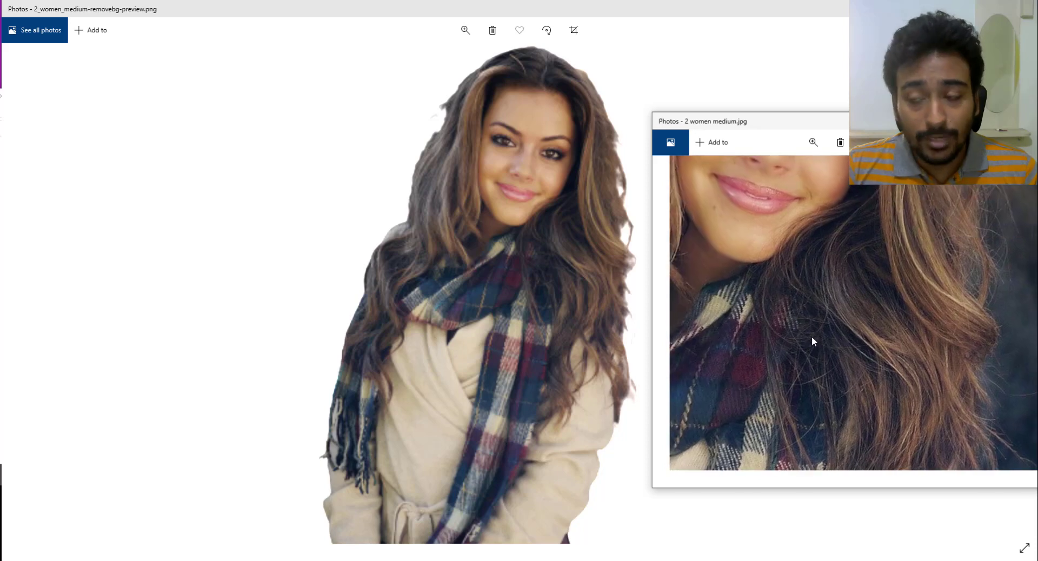
double_click(794, 6)
drag(489, 144, 397, 174)
click(624, 163)
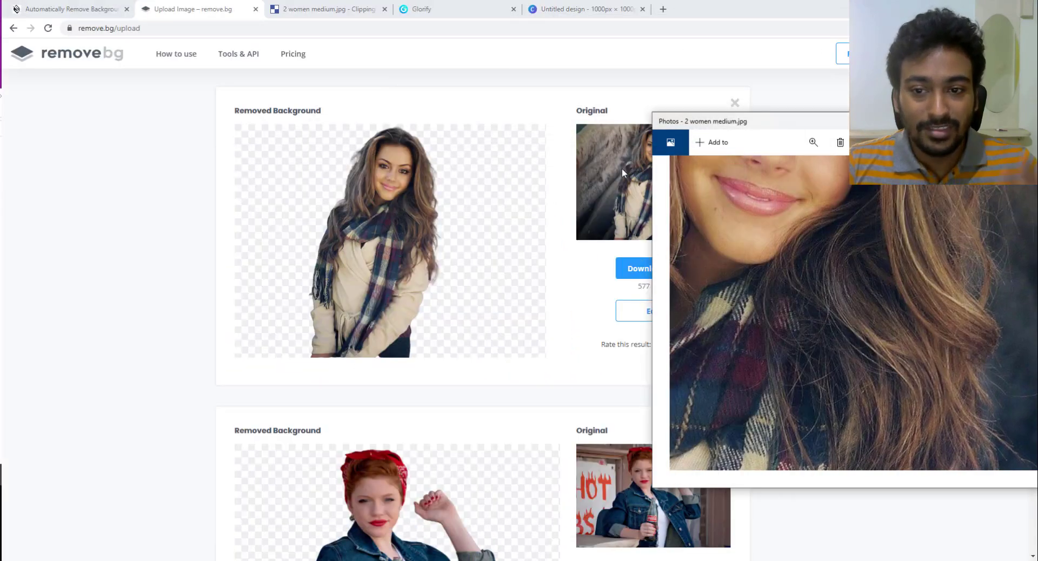
Step: Compare the Clipping Magic and Glorify results for the scarf photo, checking the hair and waist edges
click(324, 4)
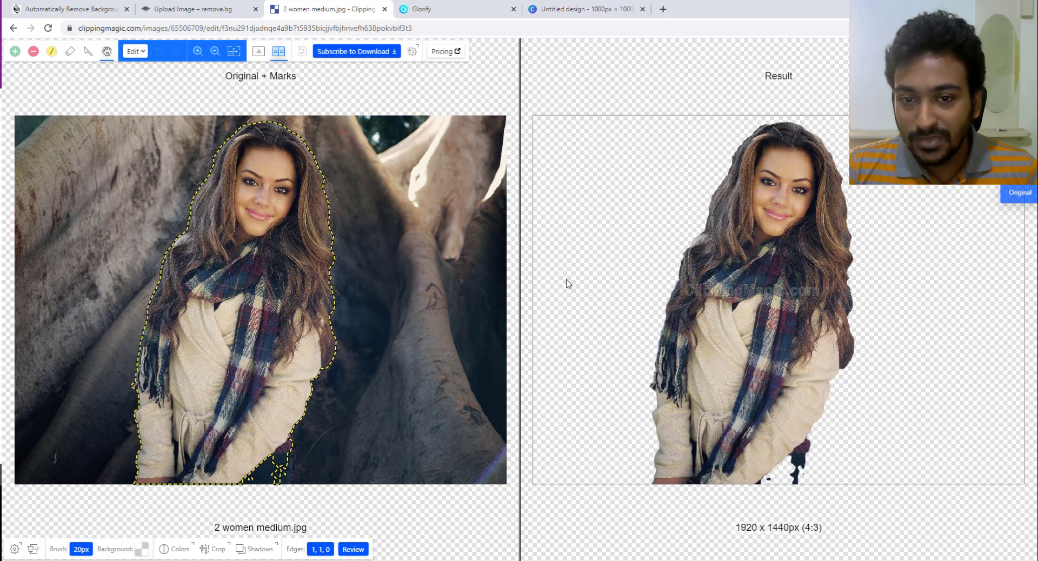
click(442, 5)
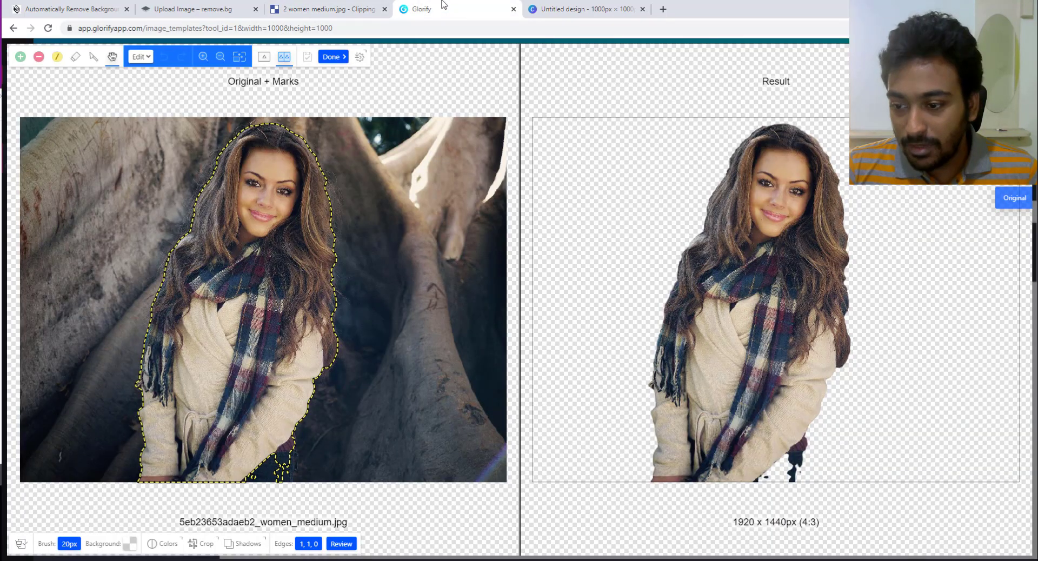
click(340, 7)
click(429, 6)
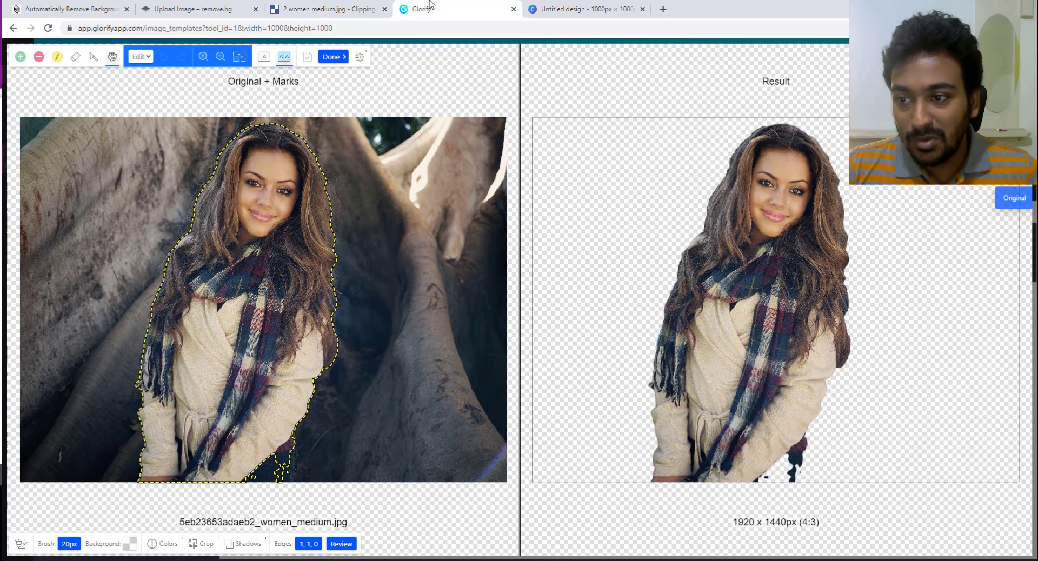
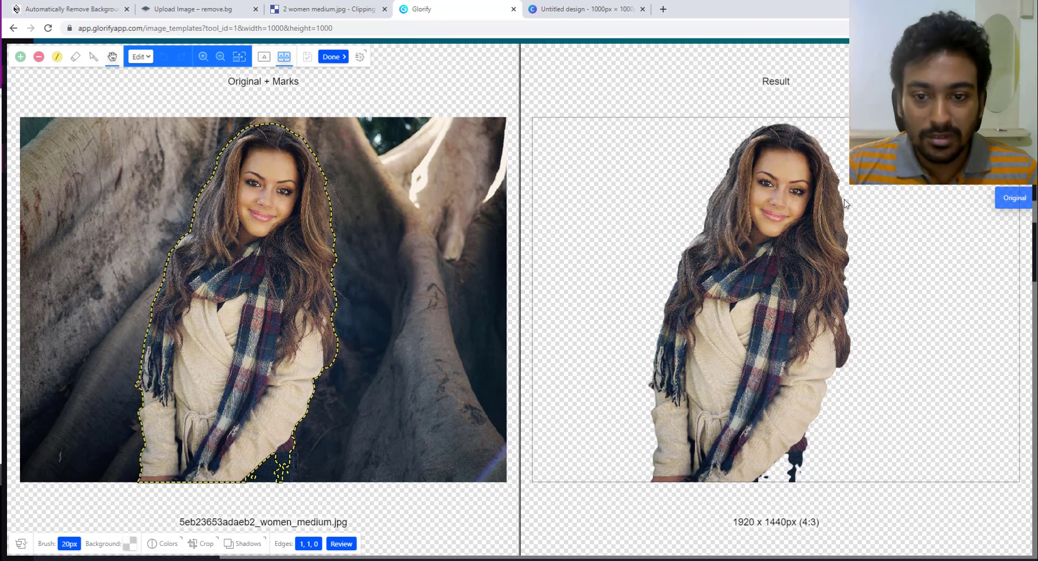
Step: Switch to the Canva design and enlarge and reposition the woman's cutout to inspect its hair and sleeve edges
click(591, 10)
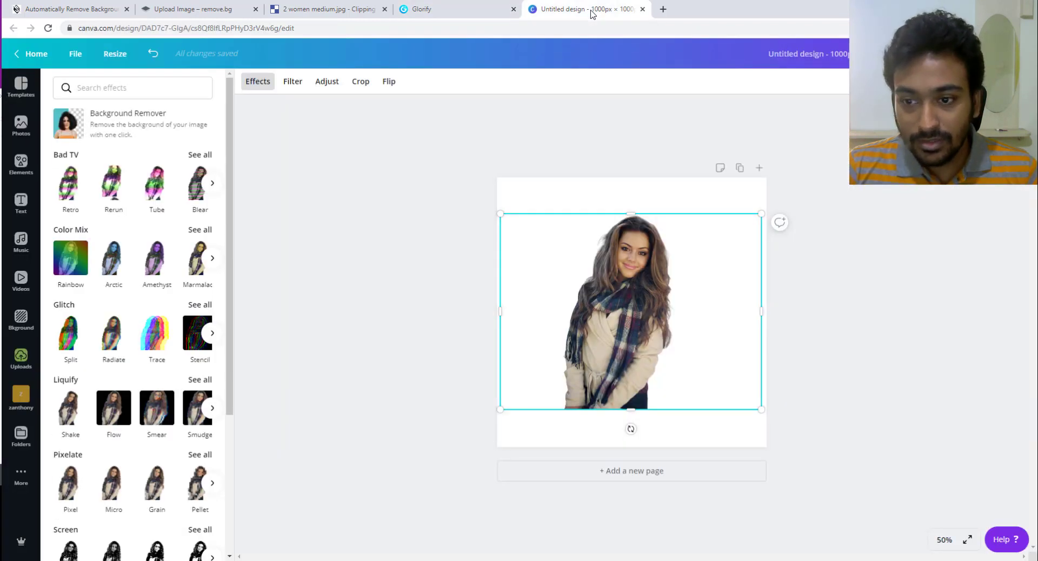
drag(500, 214, 398, 139)
drag(598, 254, 631, 300)
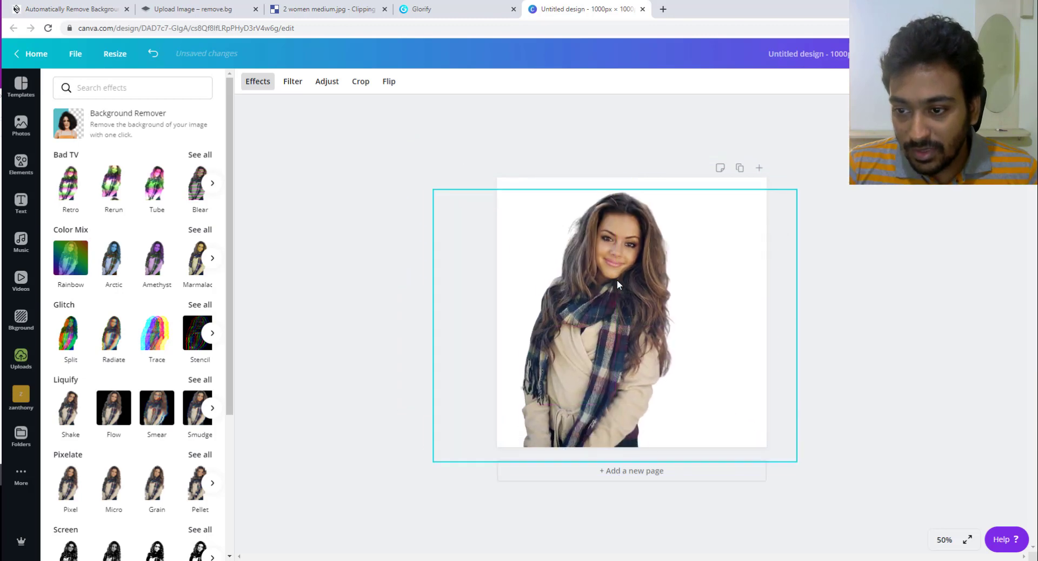
drag(802, 465, 885, 530)
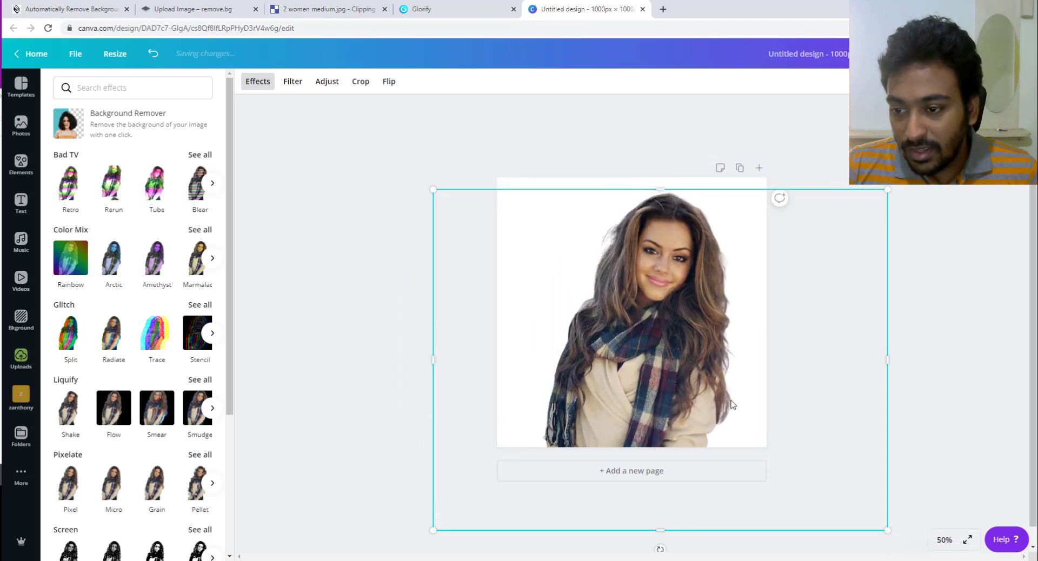
drag(732, 402, 718, 388)
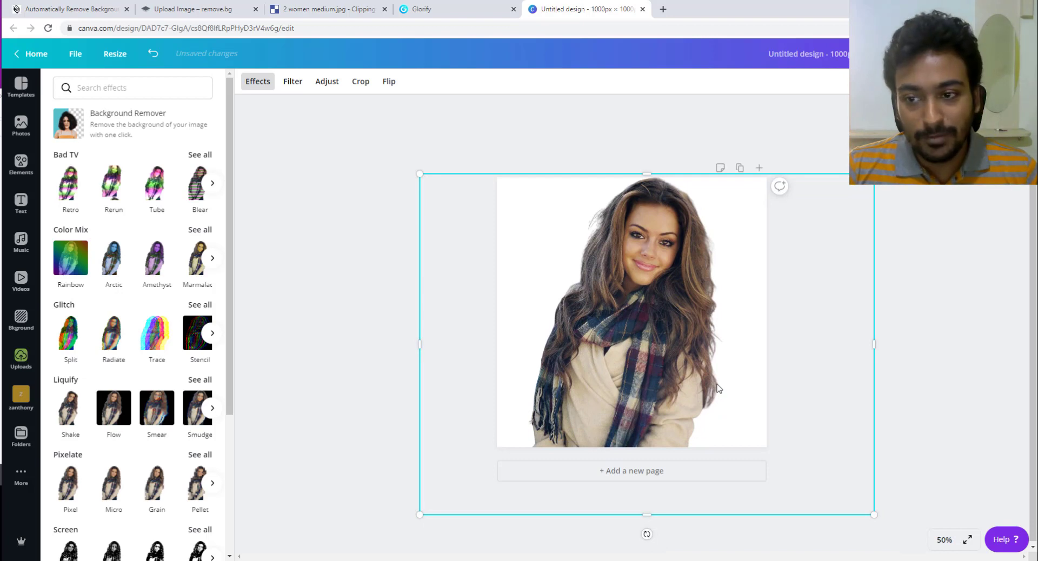
drag(699, 396, 697, 392)
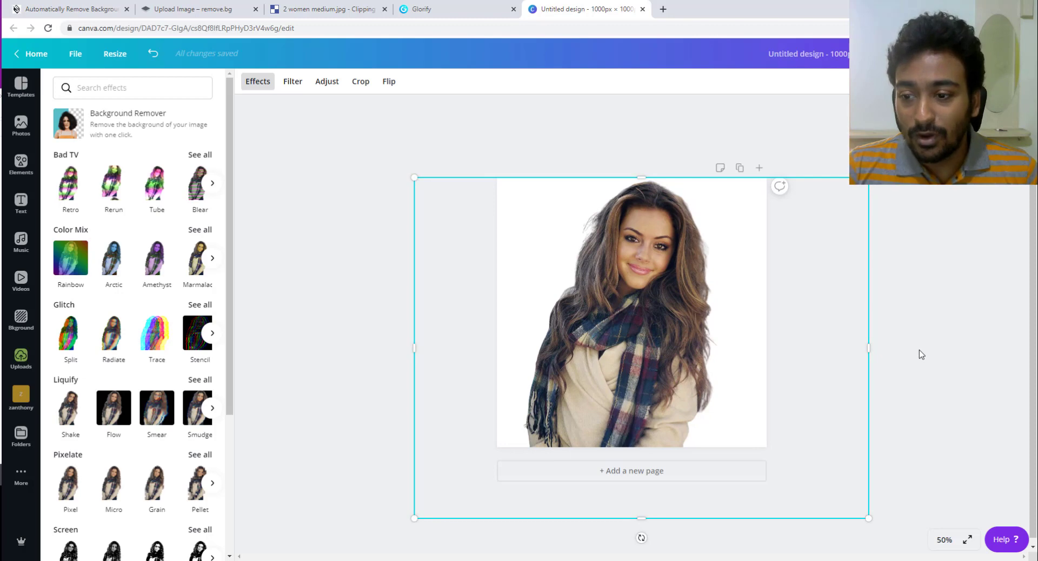
click(826, 371)
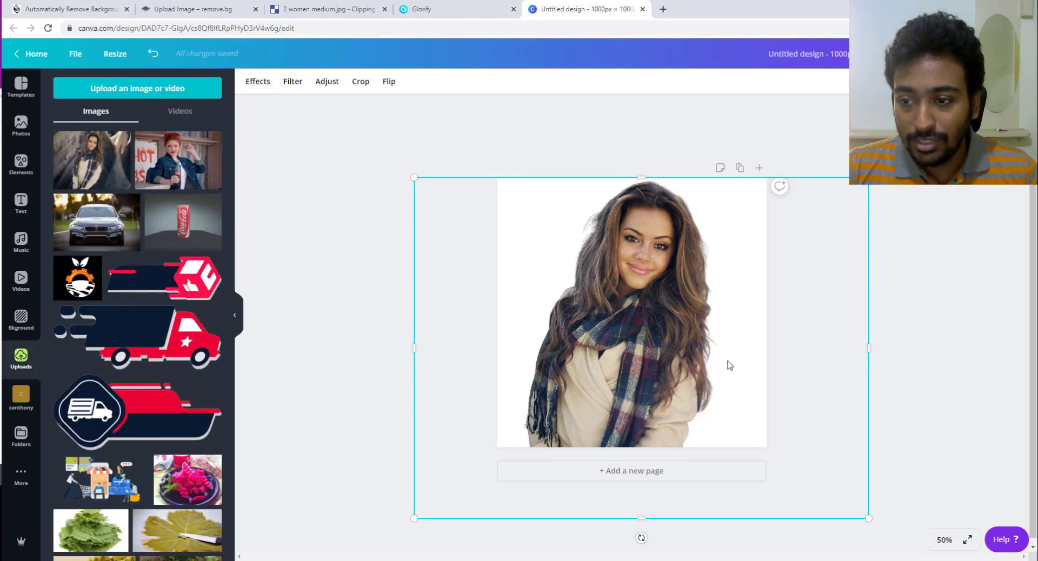
drag(413, 178, 286, 105)
drag(693, 280, 728, 326)
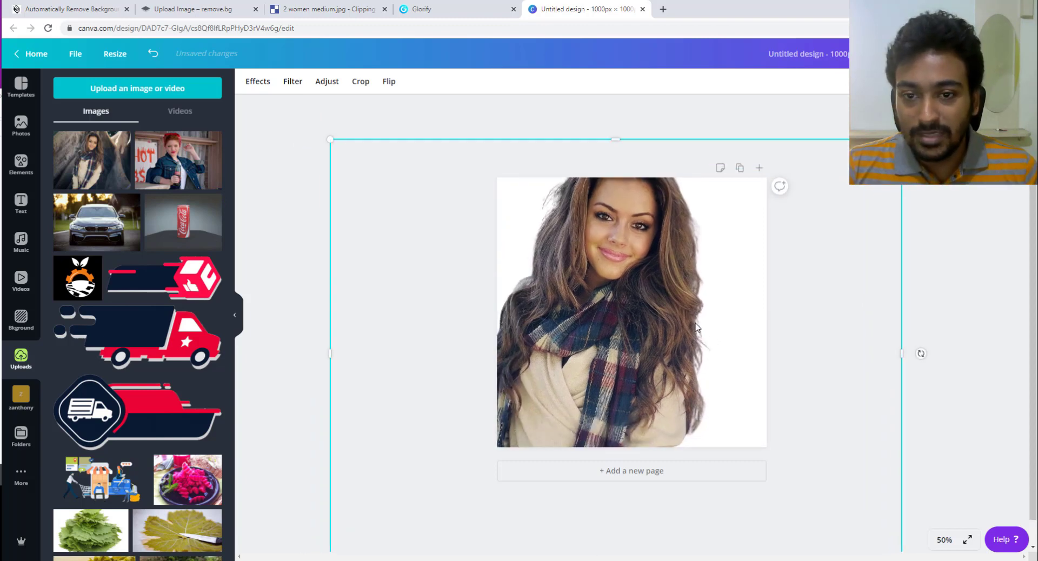
Step: Delete the woman's cutout from the Canva design and clear the photo from the Glorify canvas
key(Delete)
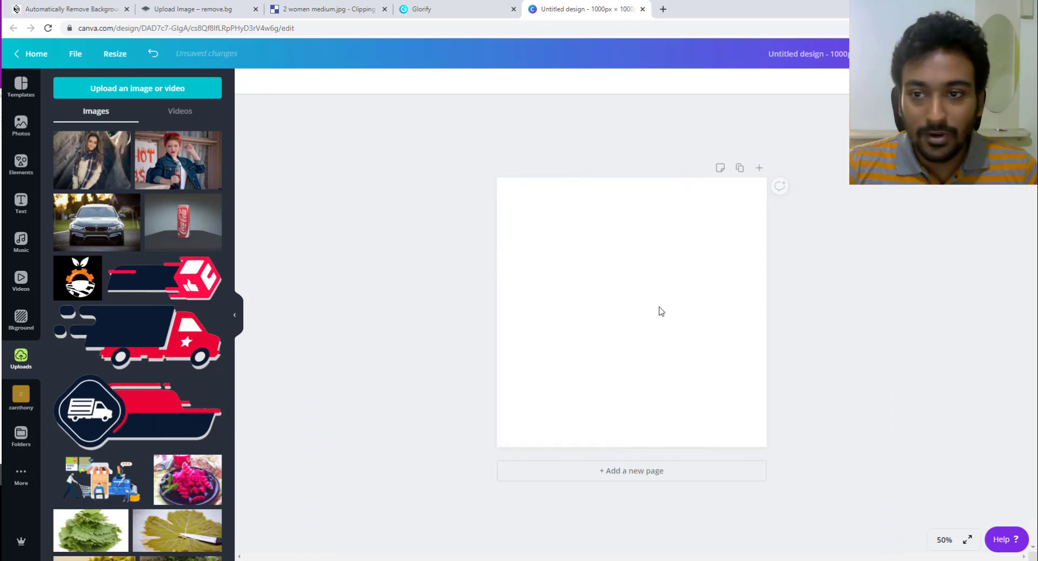
click(483, 8)
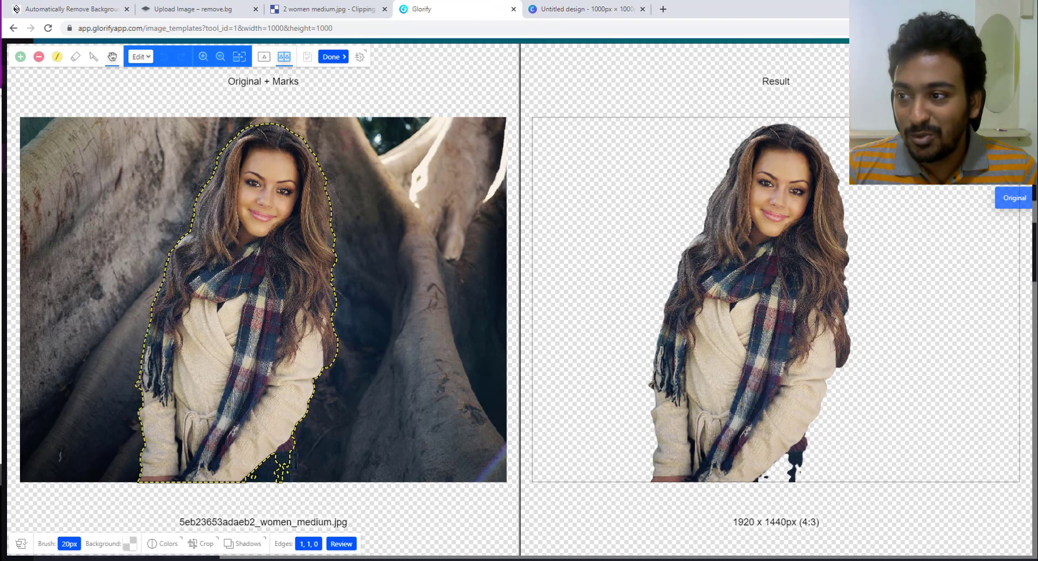
key(Delete)
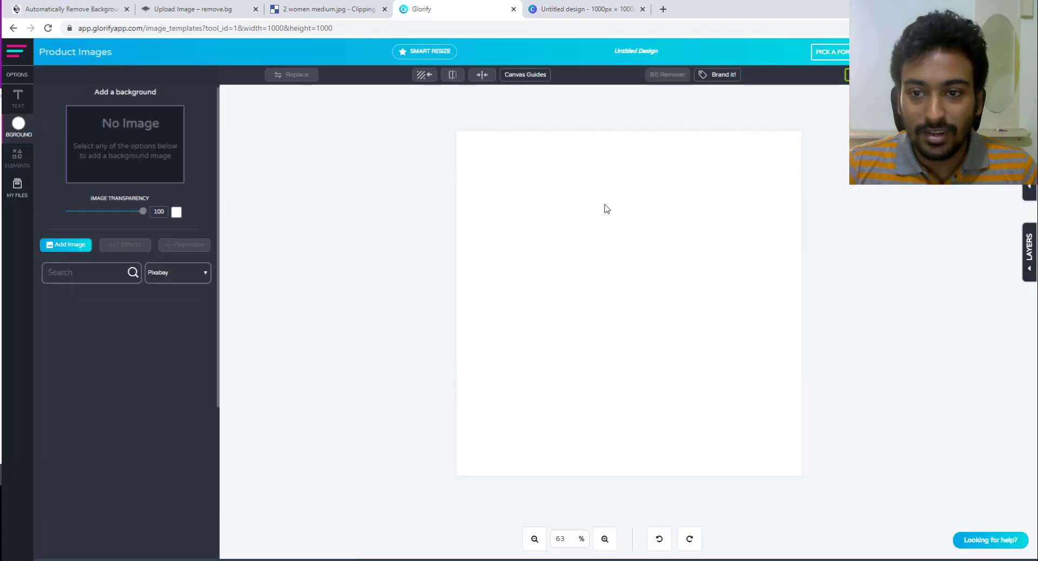
Step: Return Clipping Magic and remove.bg to their start pages for a new image
key(ctrl+shift+Tab)
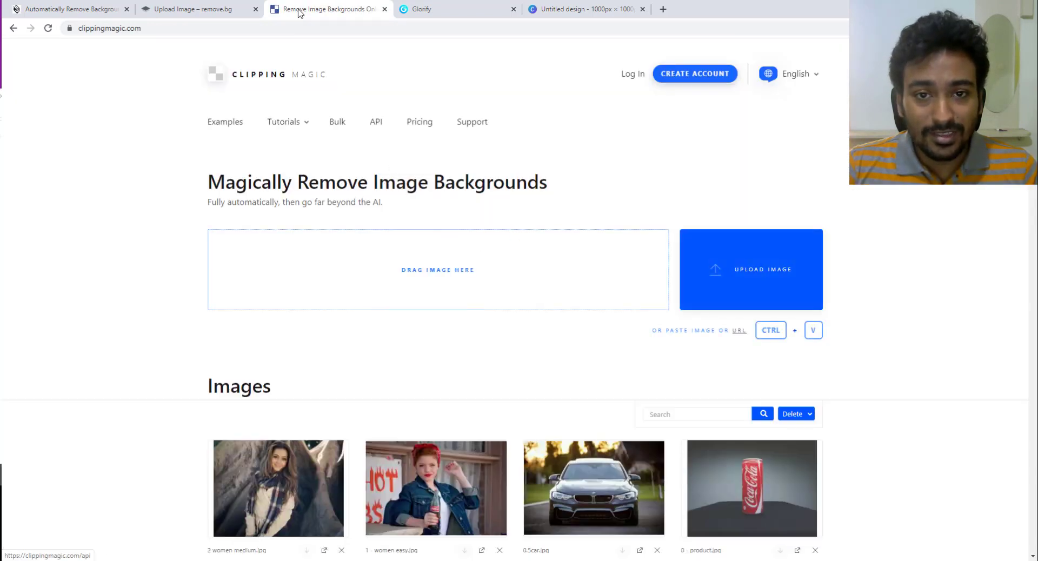
click(219, 10)
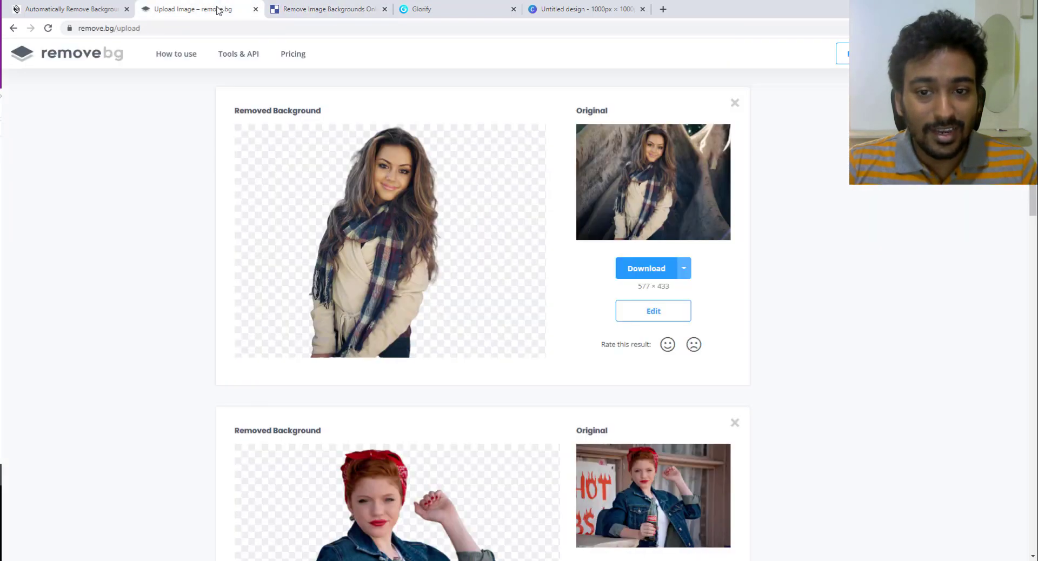
click(109, 57)
Step: Upload 3 women difficult.jpg from the images test folder to Slazzer for background removal
click(89, 10)
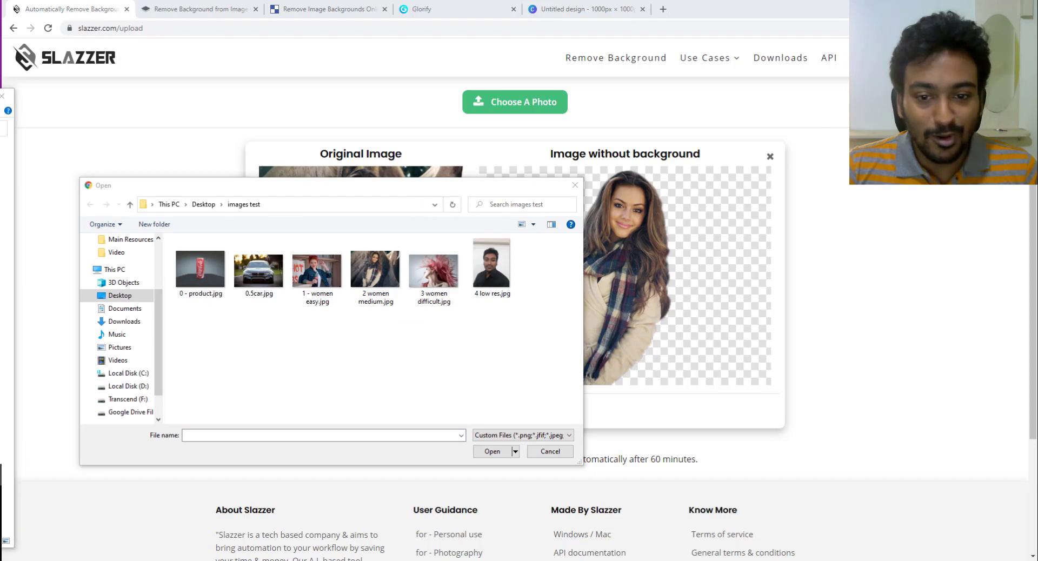
drag(482, 154, 0, 82)
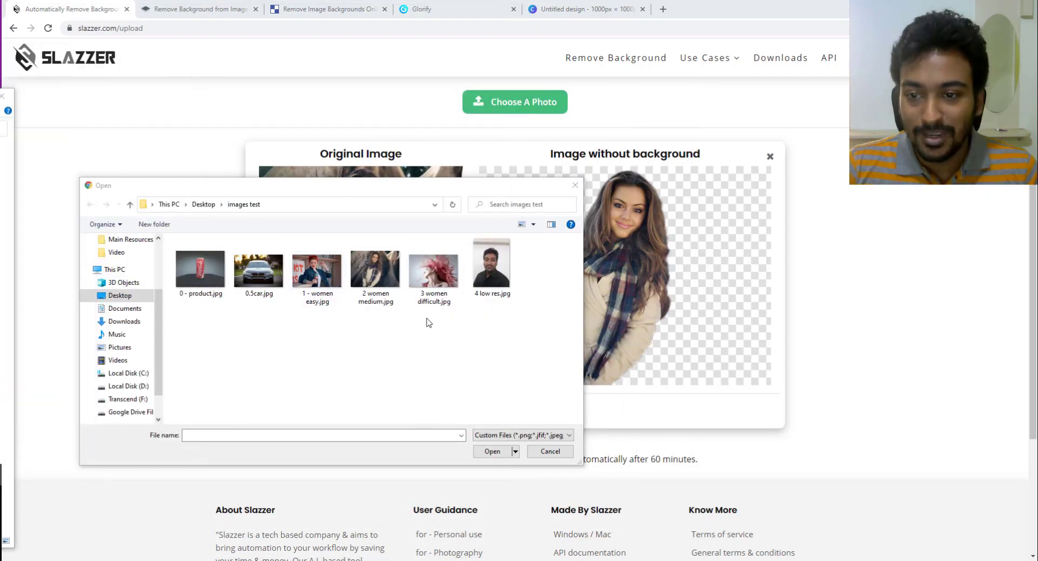
double_click(433, 270)
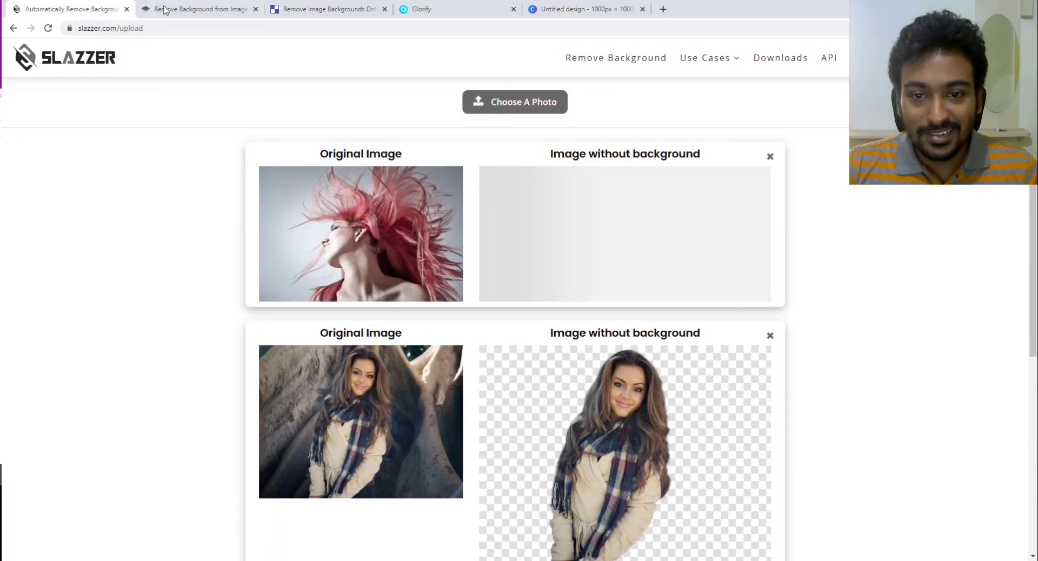
Step: Switch to remove.bg and start a new image upload
click(162, 10)
click(644, 281)
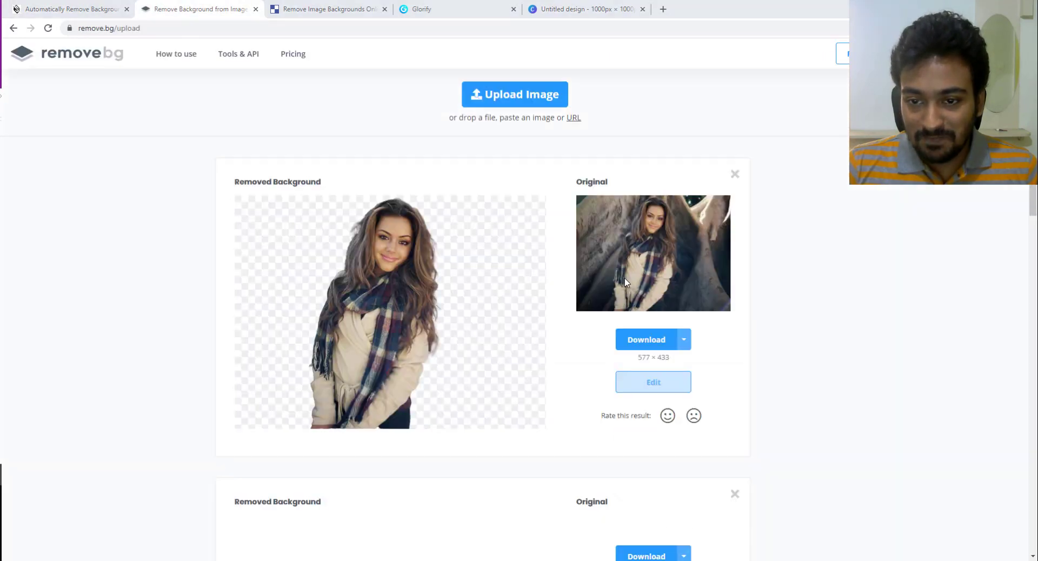
click(515, 94)
key(Escape)
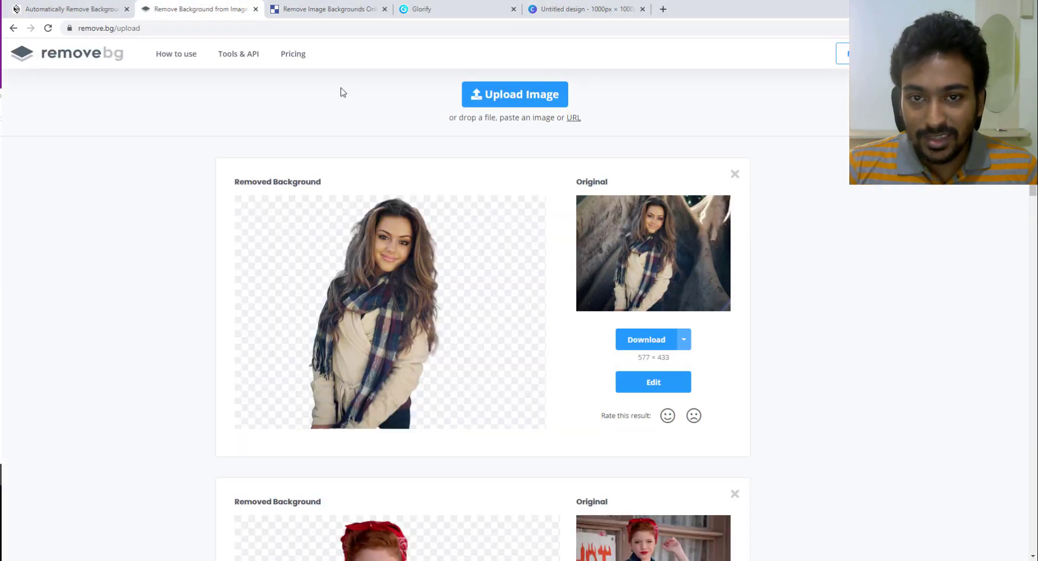
Step: Upload 3 women difficult.jpg to Clipping Magic for background removal
click(361, 5)
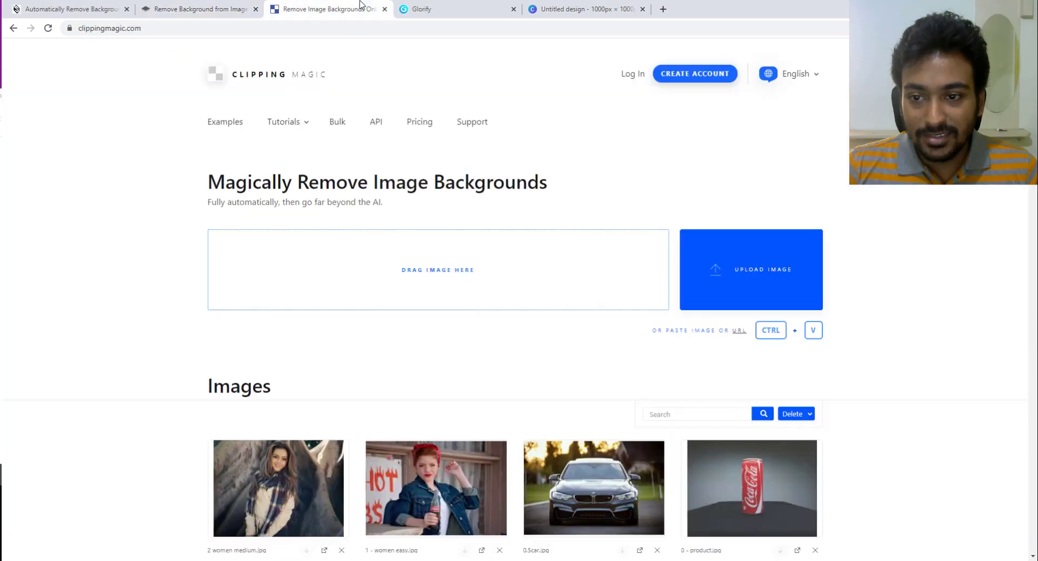
click(509, 259)
double_click(421, 273)
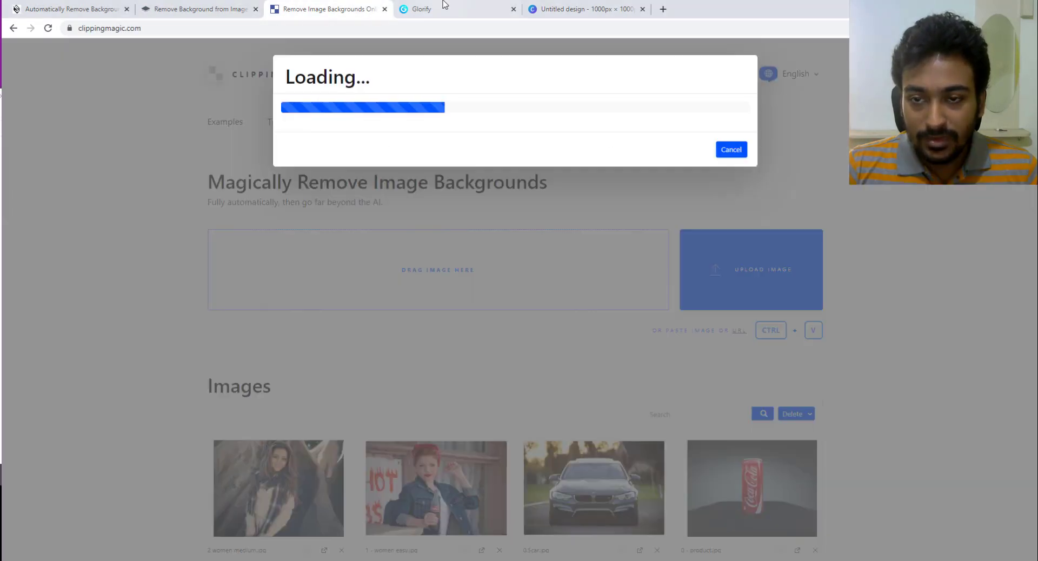
Step: Switch to Glorify and add 3 women difficult.jpg to its uploaded files
click(440, 7)
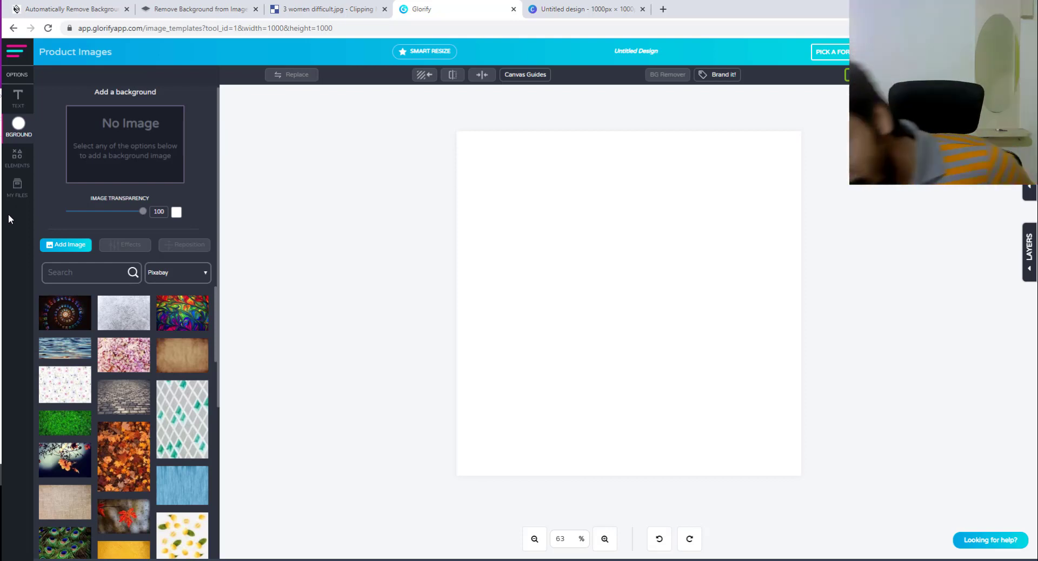
click(18, 158)
click(17, 187)
click(105, 120)
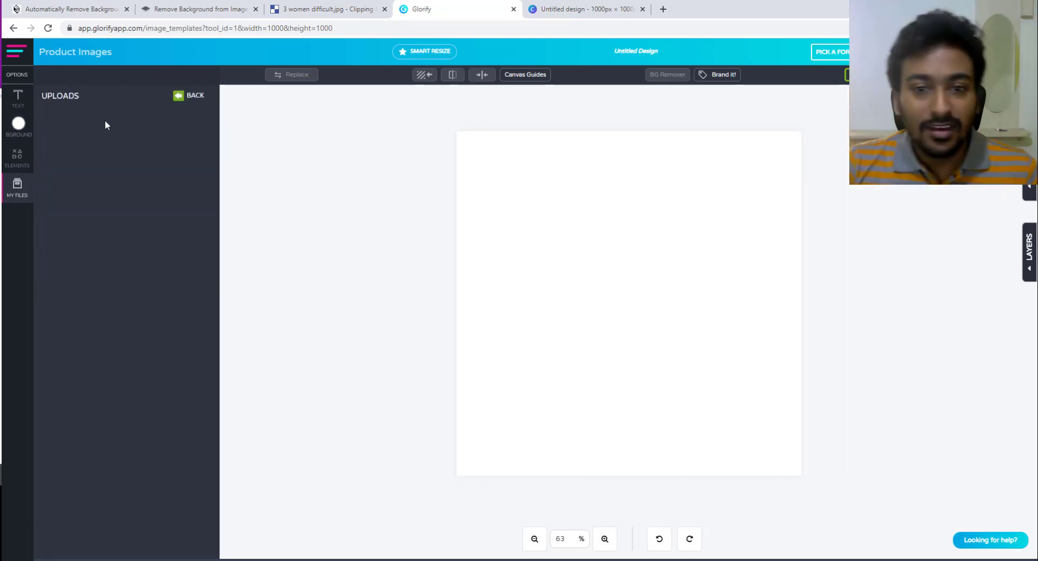
click(144, 122)
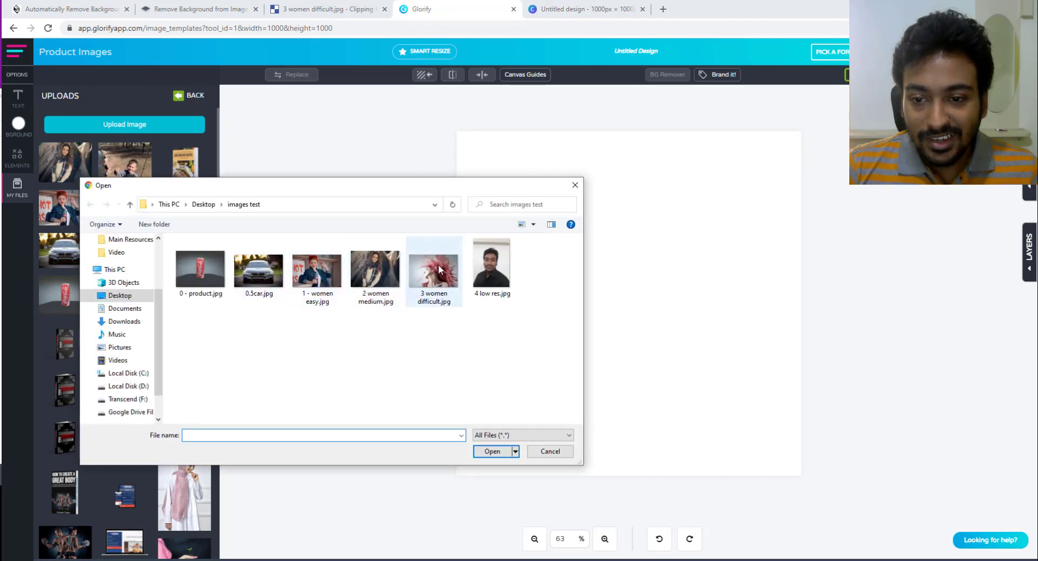
double_click(438, 266)
Step: Switch to the Canva design and upload 3 women difficult.jpg to its image uploads
click(592, 15)
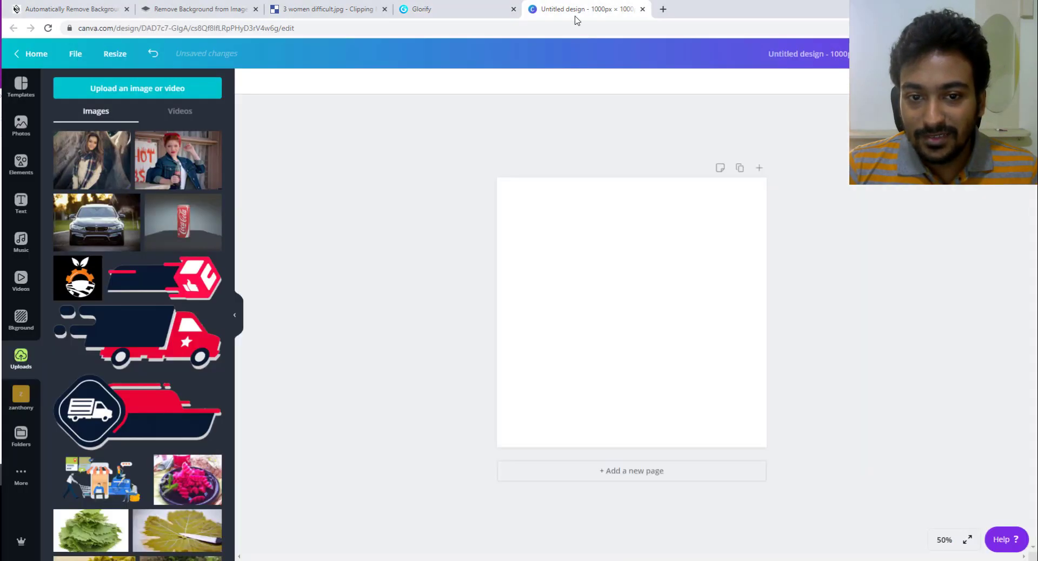
click(144, 101)
double_click(436, 266)
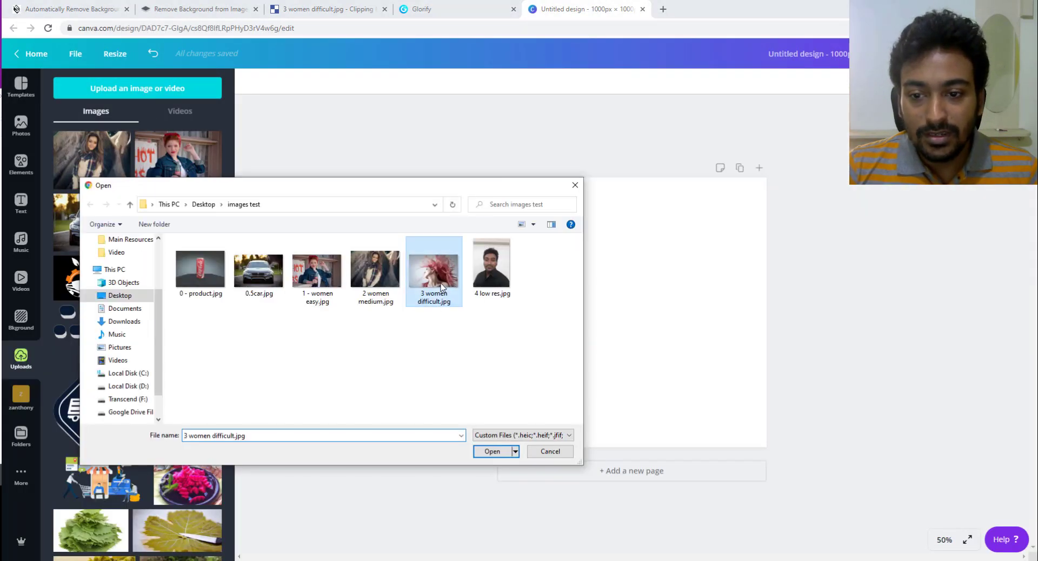
Step: Switch to Glorify and enlarge the pink-haired woman photo on the canvas to about 976 by 648 px
click(450, 5)
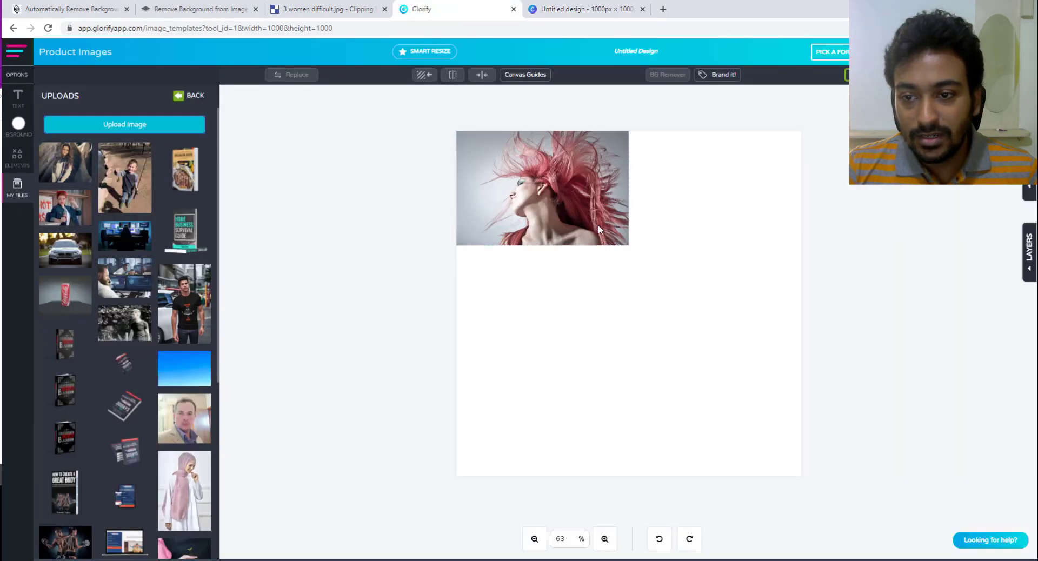
drag(598, 230, 762, 417)
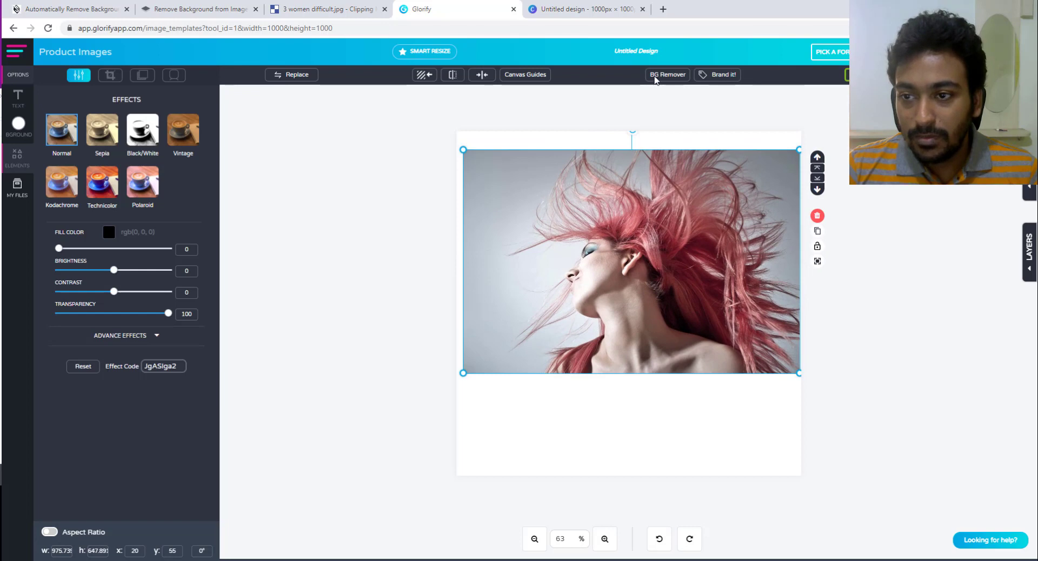
Step: Switch to Canva, place the uploaded pink-haired woman photo on the page, enlarge it to nearly page width and apply Background Remover
click(581, 7)
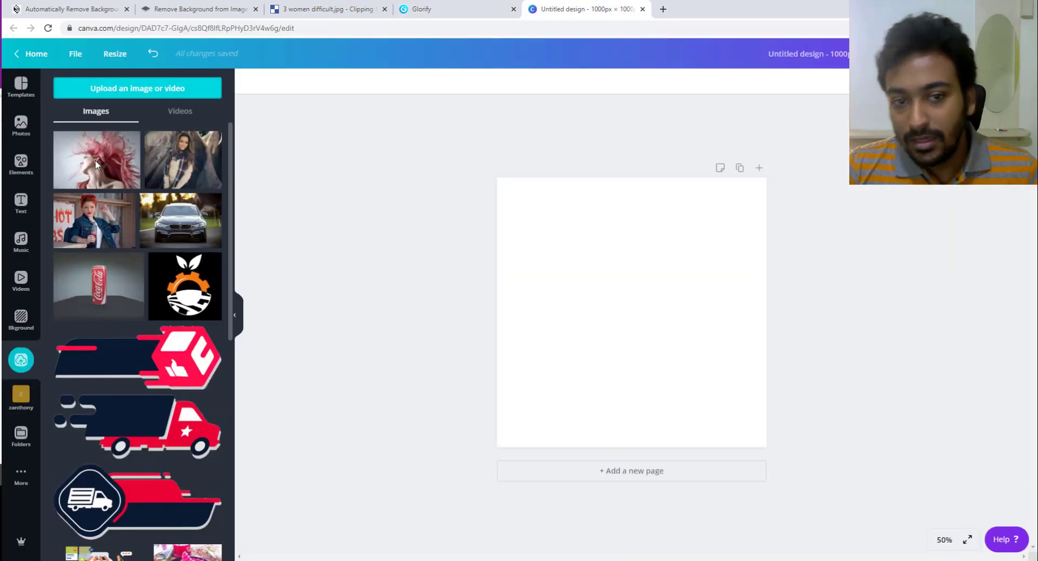
drag(96, 159, 527, 243)
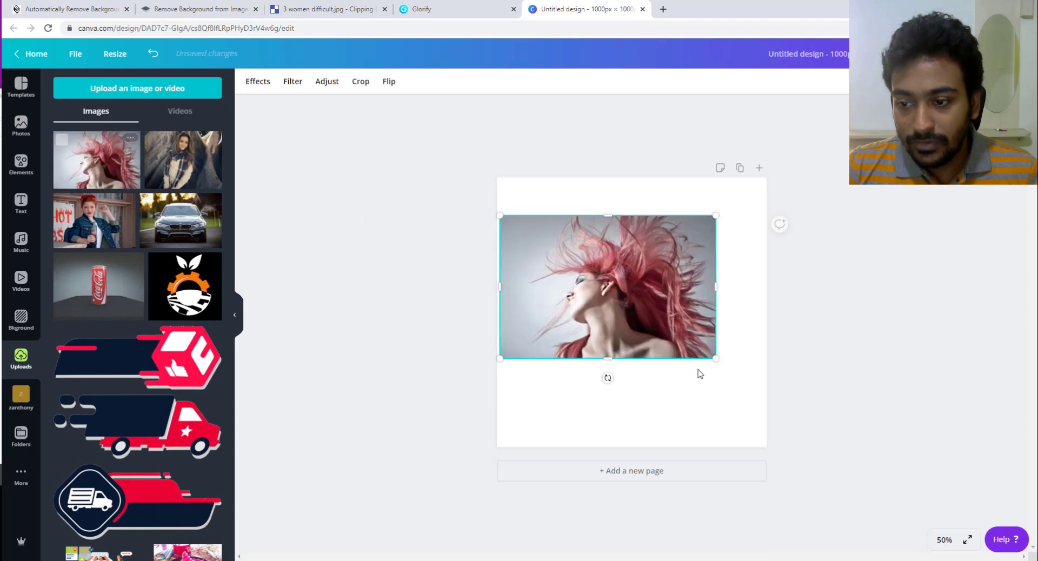
drag(714, 362, 760, 391)
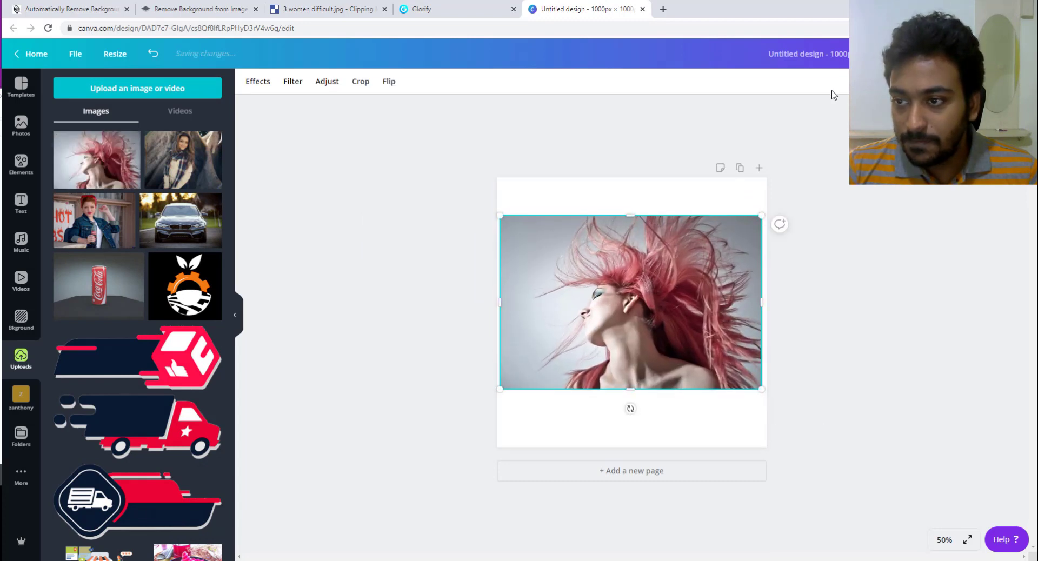
click(257, 81)
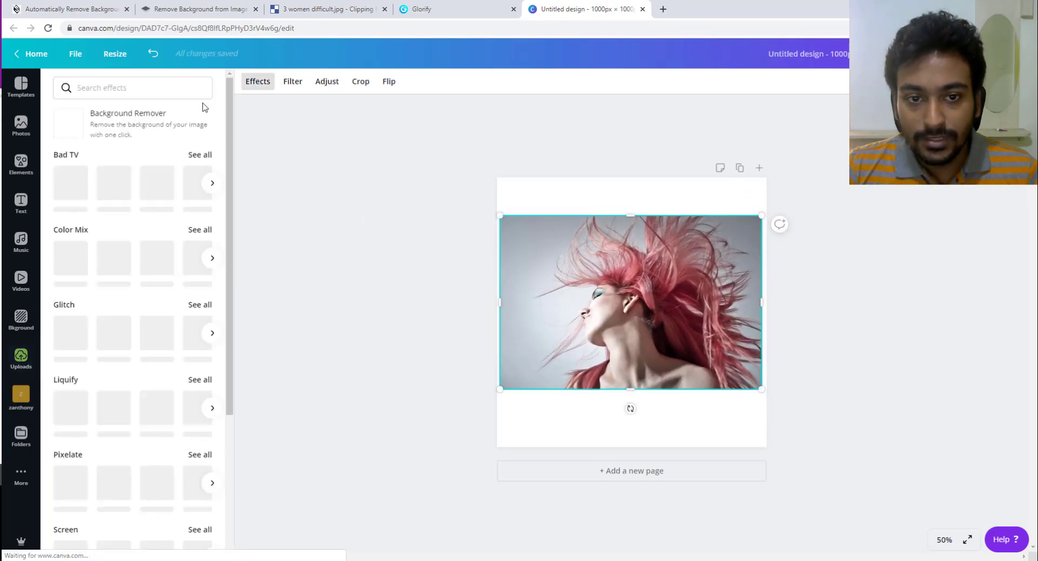
click(141, 112)
Step: Switch to Slazzer, download its cutout of 3 women difficult and open the PNG maximized in Photos
click(34, 9)
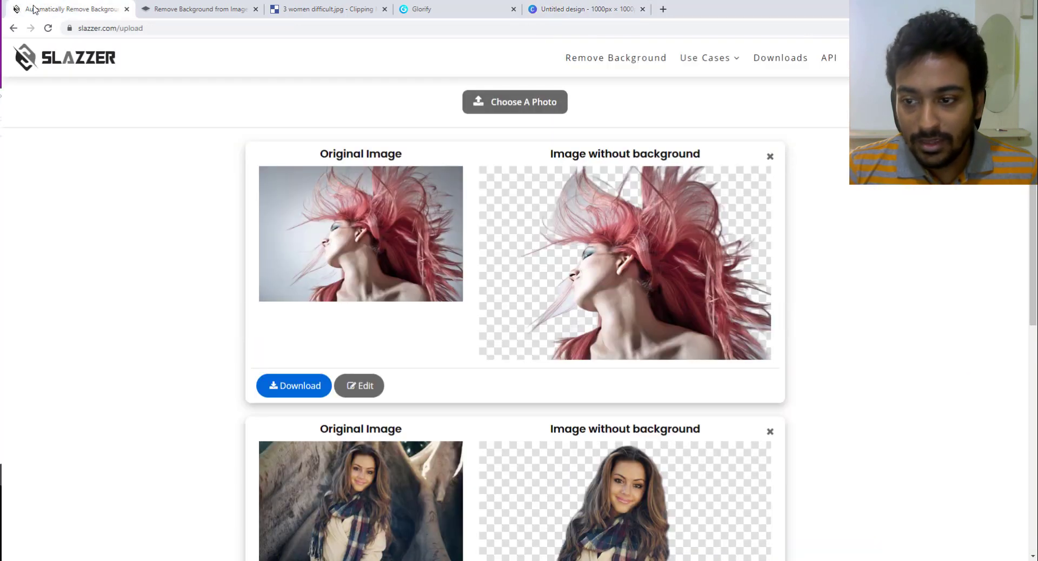
click(292, 386)
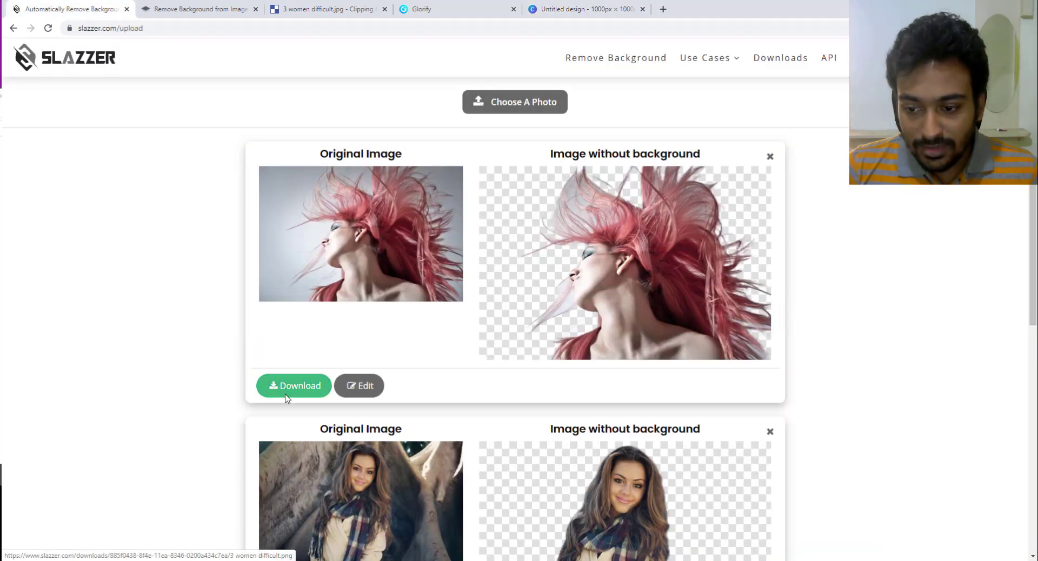
click(46, 550)
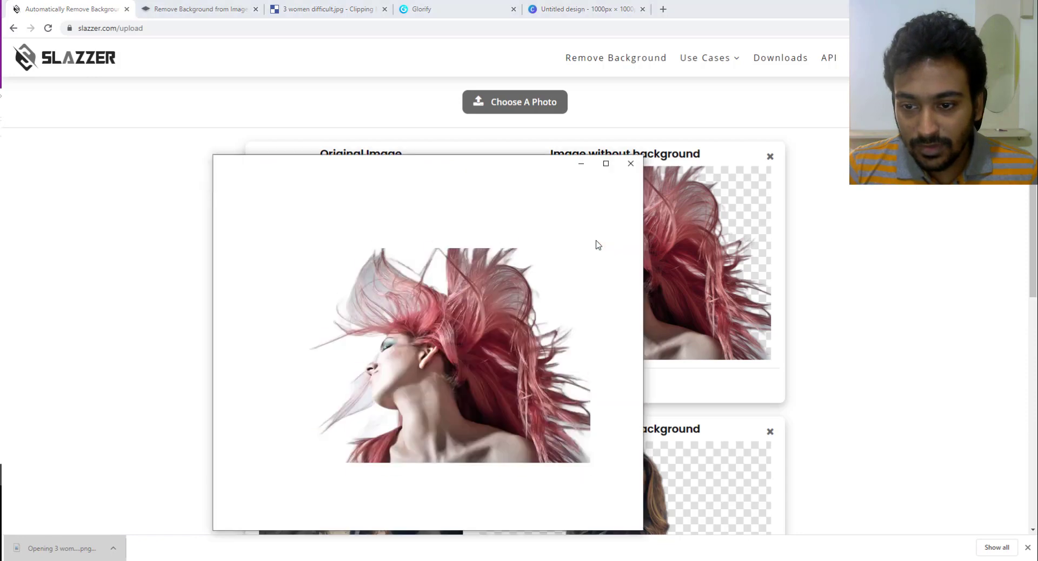
click(606, 164)
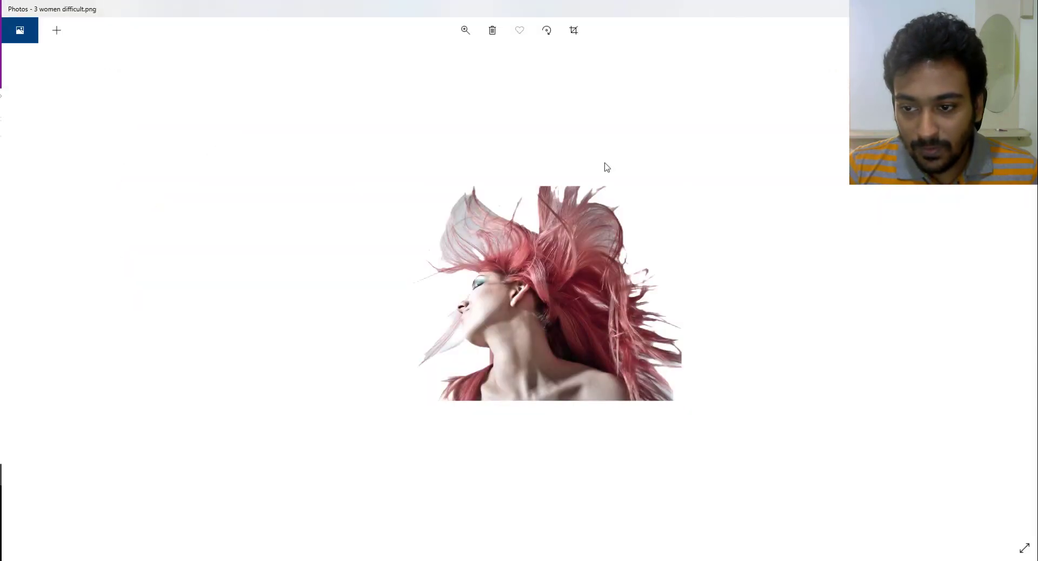
Step: Examine the hair edges of Slazzer's cutout enlarged against the original 3 women difficult.jpg, and close the cutout
click(471, 27)
drag(440, 61, 448, 63)
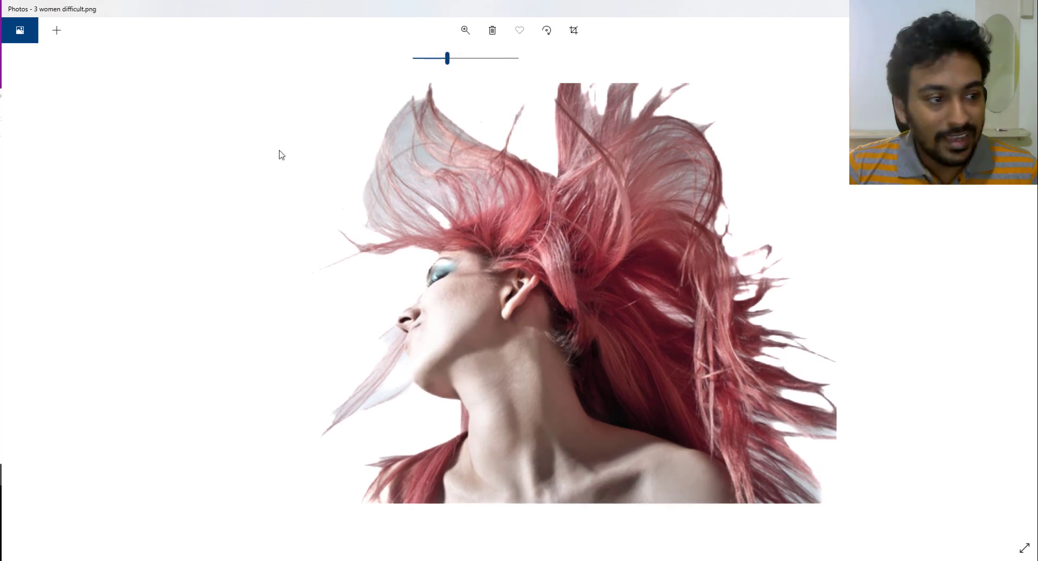
drag(6, 89, 964, 134)
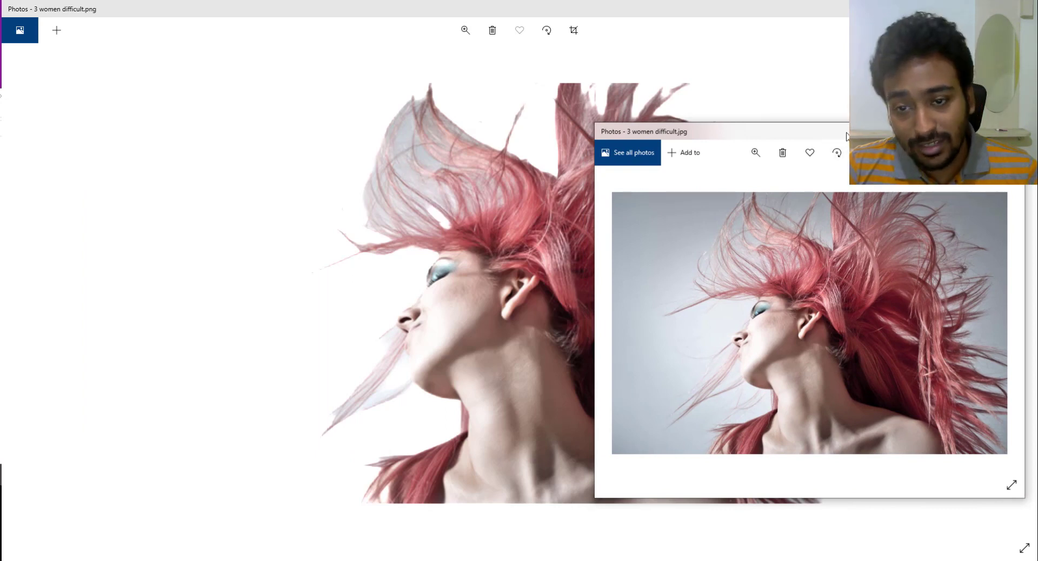
drag(850, 137, 376, 110)
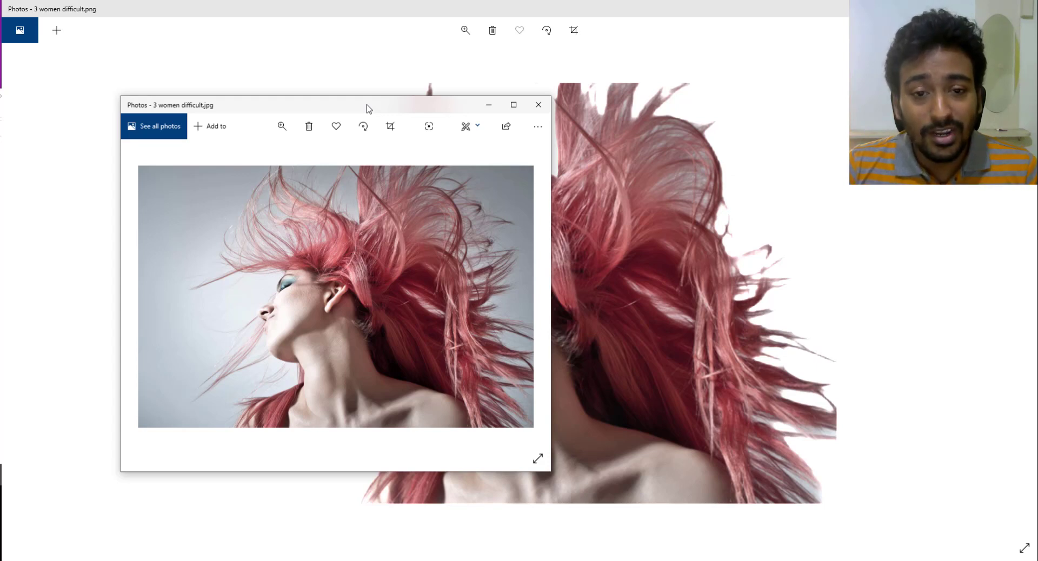
drag(369, 108, 309, 100)
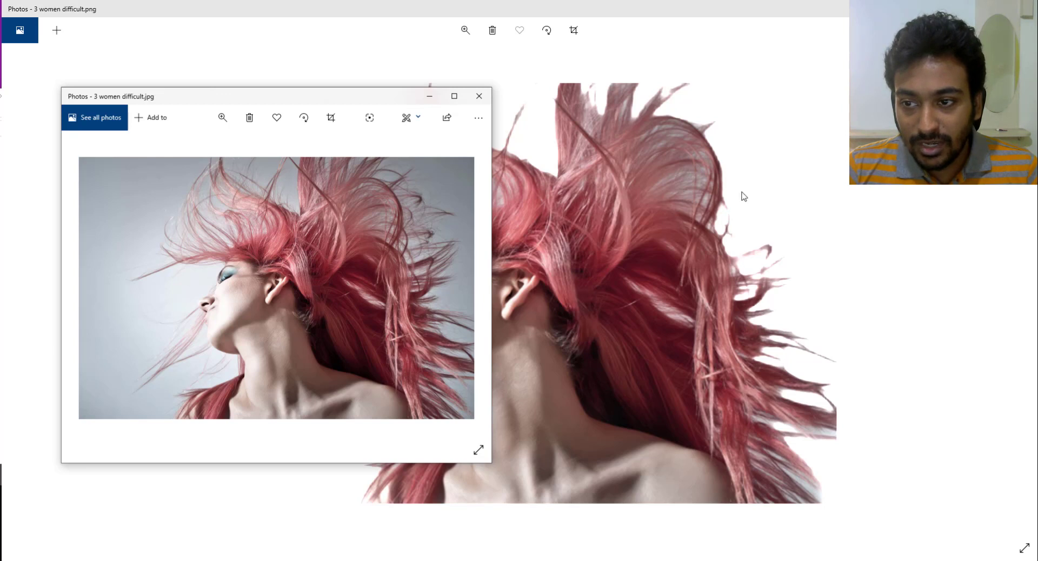
drag(359, 99, 866, 201)
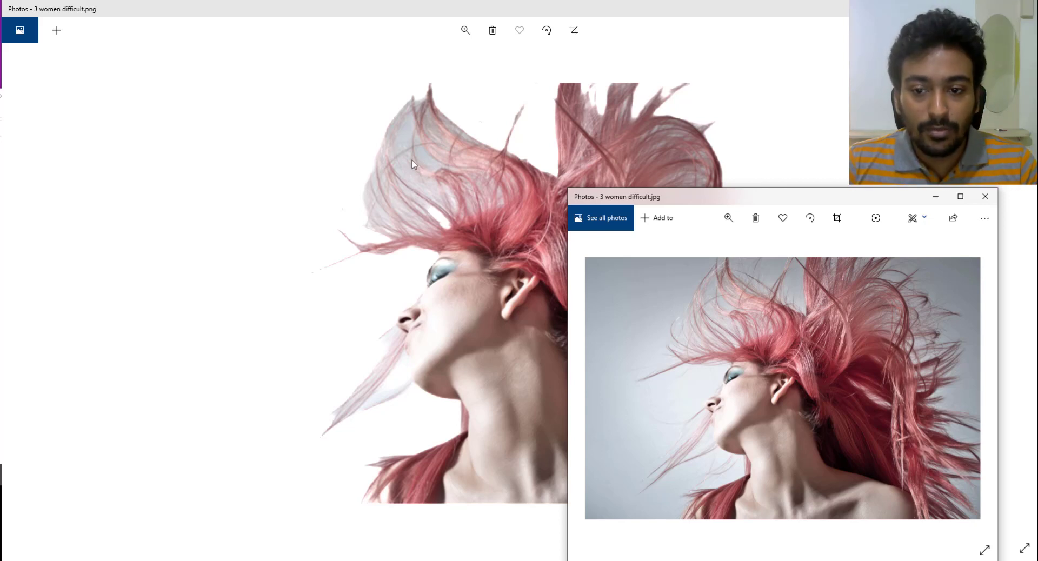
drag(641, 203, 616, 136)
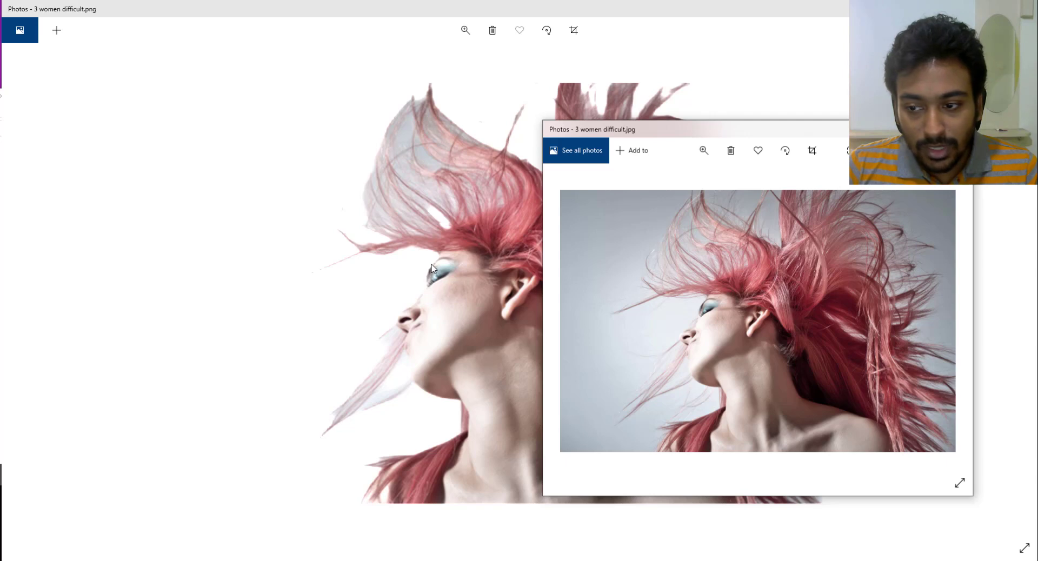
drag(749, 131, 700, 139)
drag(418, 180, 279, 167)
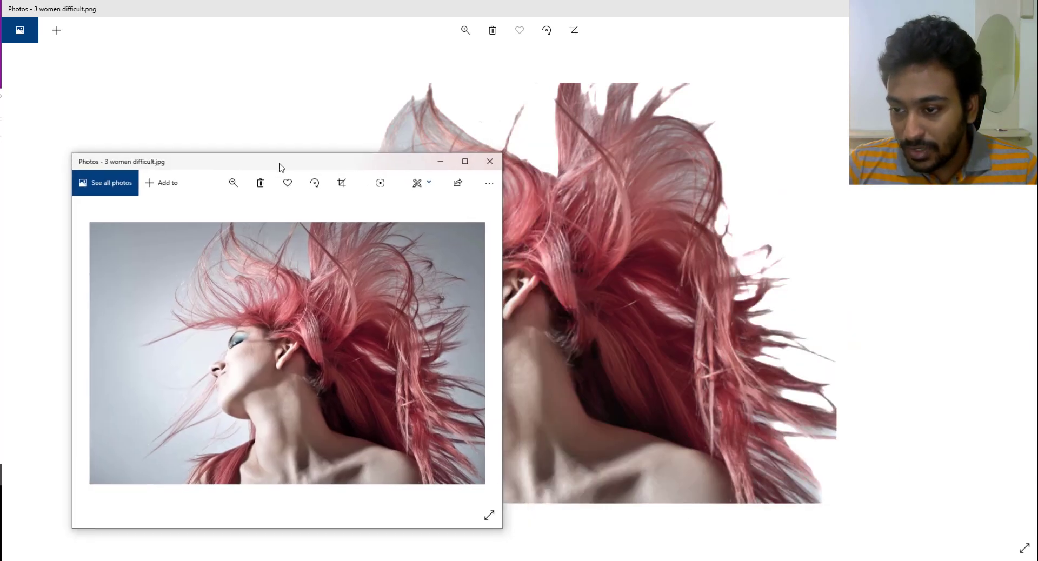
drag(427, 161, 0, 116)
click(1026, 8)
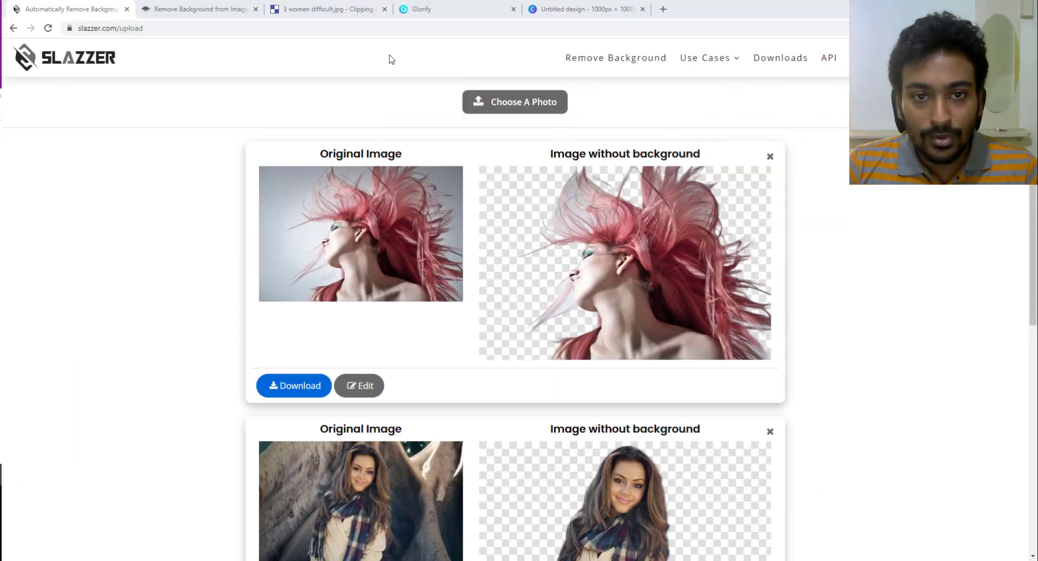
Step: Switch to remove.bg, download its cutout of 3 women difficult and open the PNG in Photos
click(238, 4)
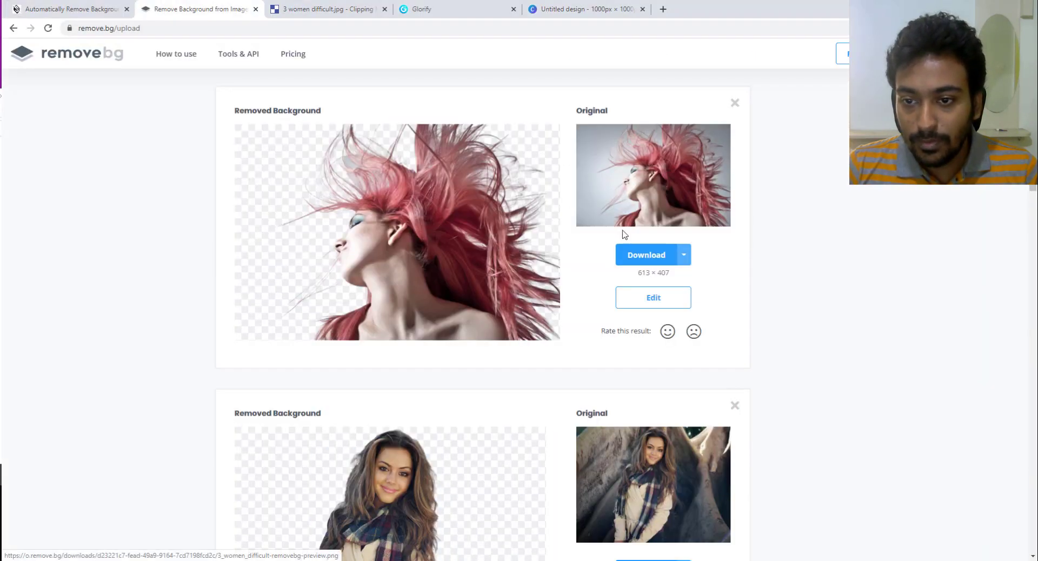
click(638, 260)
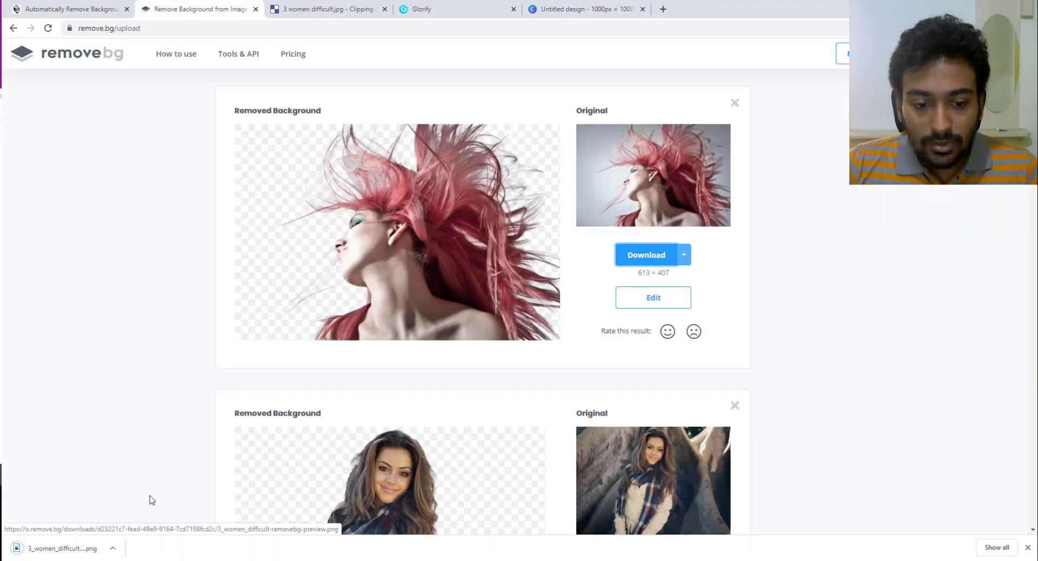
click(69, 548)
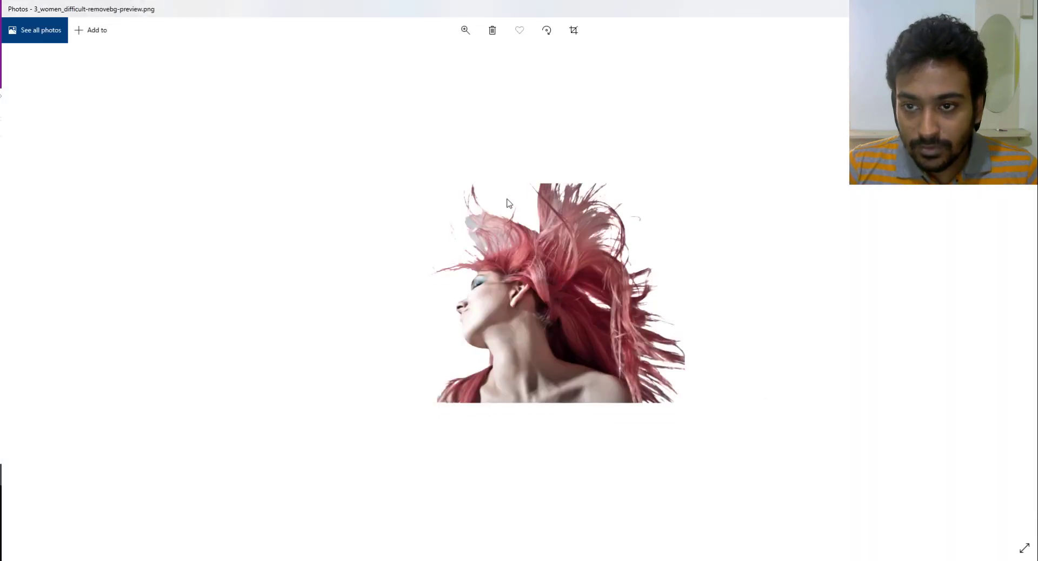
Step: Examine the hair edges of the remove.bg cutout enlarged, and return the viewer to a smaller window
click(465, 30)
click(442, 59)
mouse_move(450, 57)
mouse_down()
mouse_move(459, 56)
mouse_move(447, 59)
mouse_up()
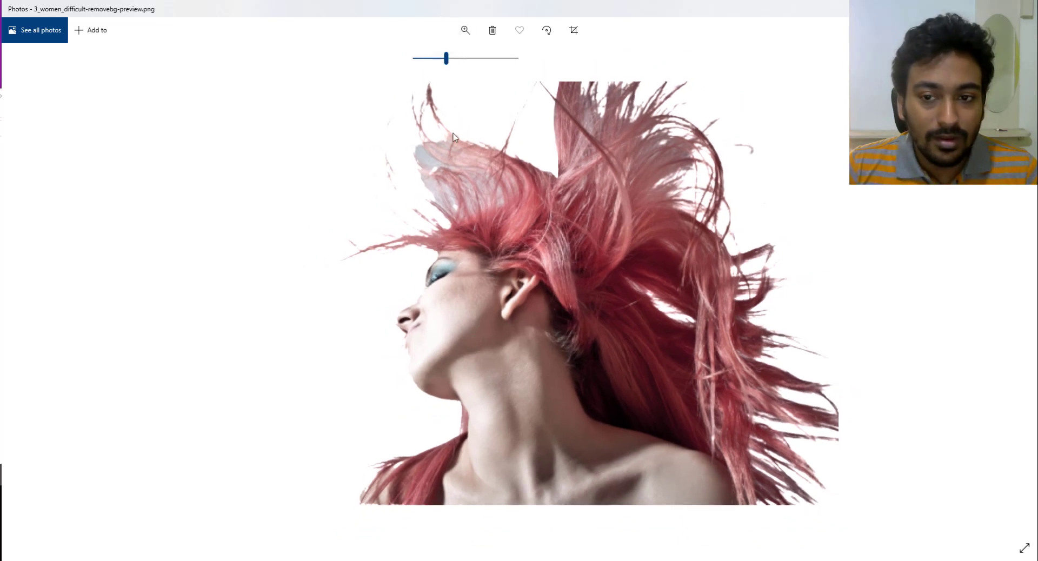
drag(454, 136, 464, 143)
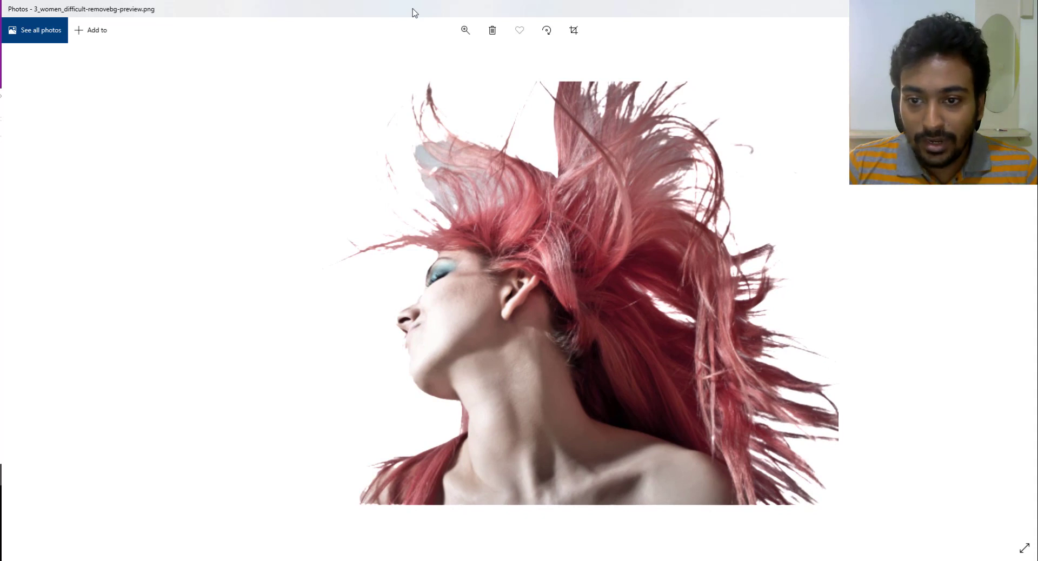
double_click(415, 12)
drag(415, 12, 483, 59)
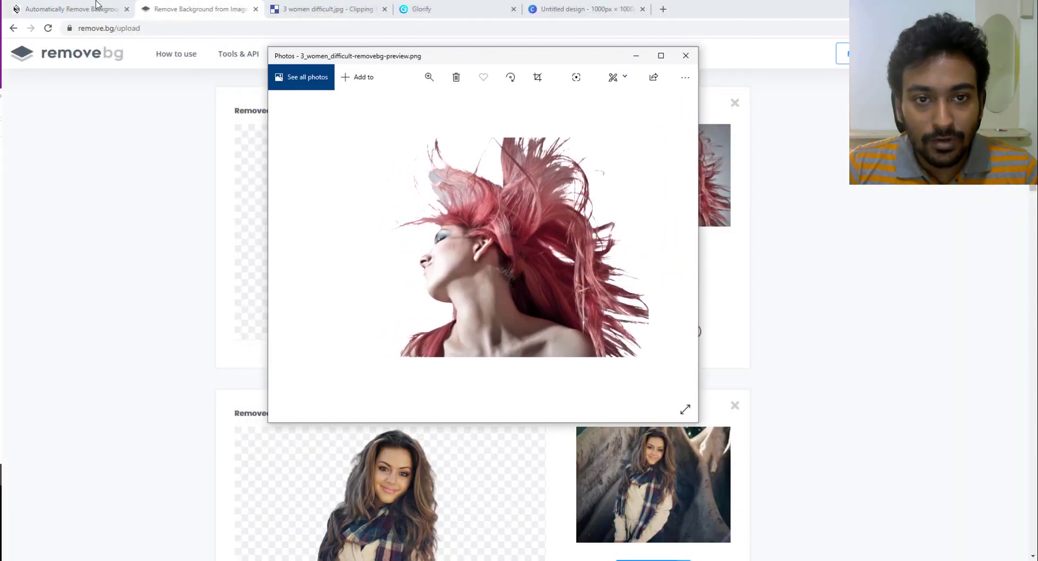
Step: Compare the remove.bg cutout's face and hair close up against Slazzer's result page, and close the preview image
click(97, 8)
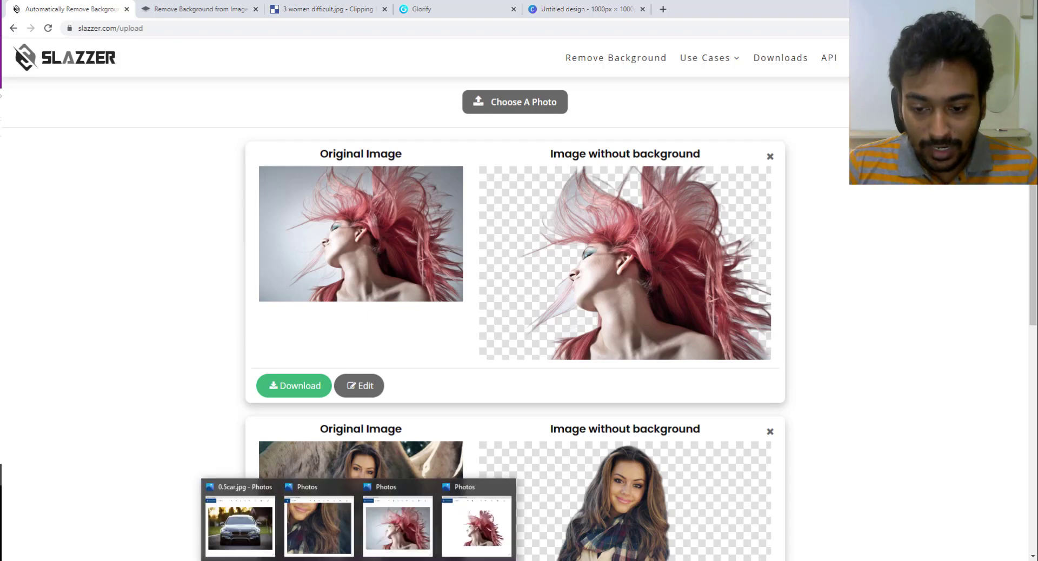
click(478, 519)
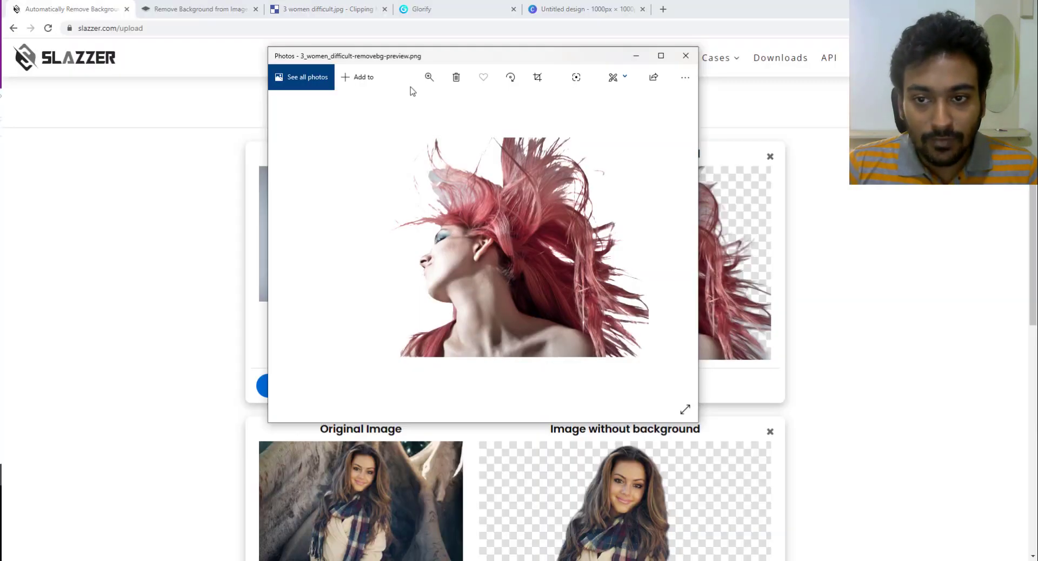
click(429, 77)
drag(378, 105, 366, 406)
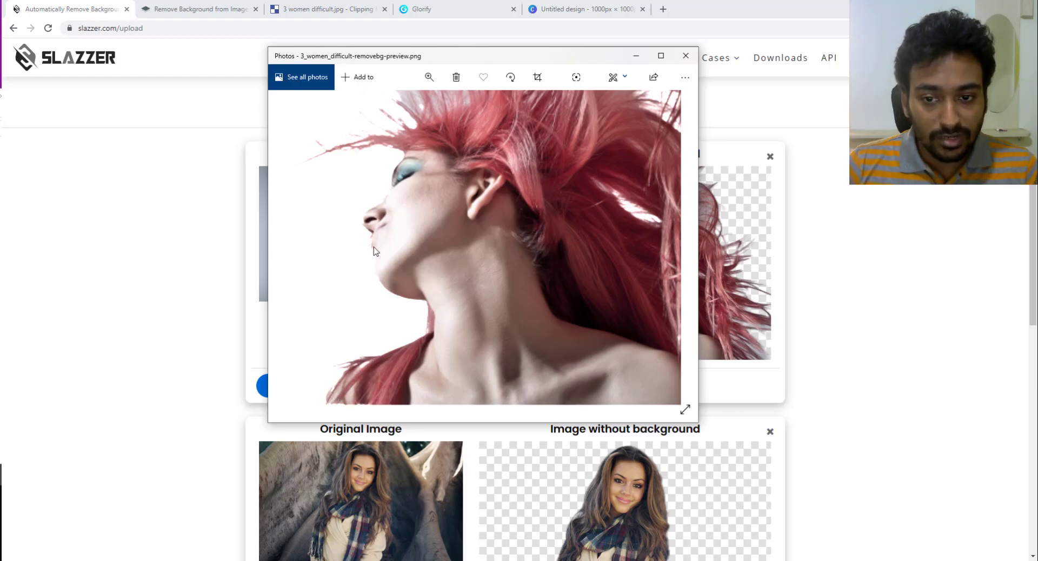
drag(364, 226, 406, 312)
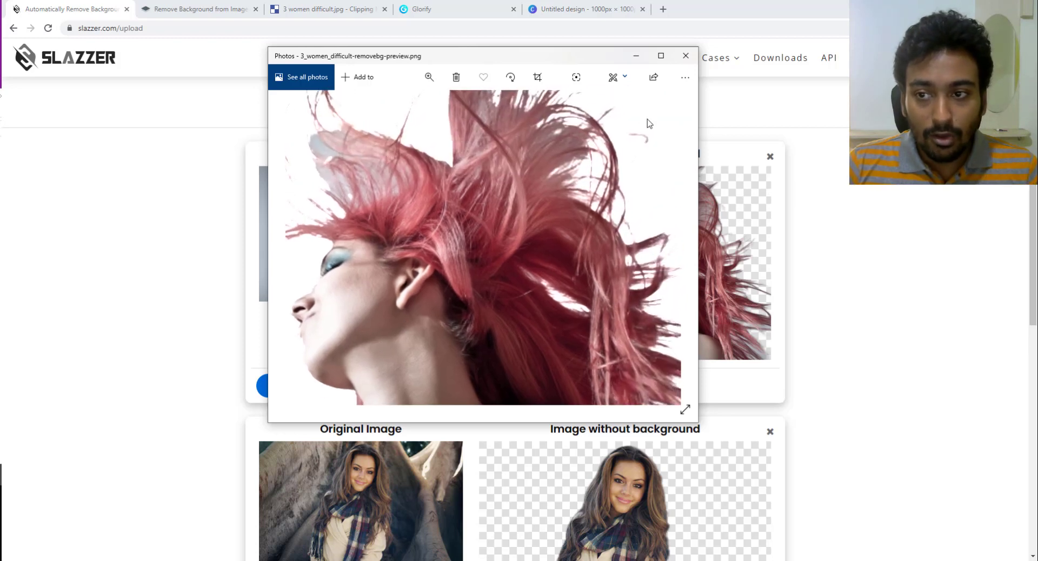
click(681, 61)
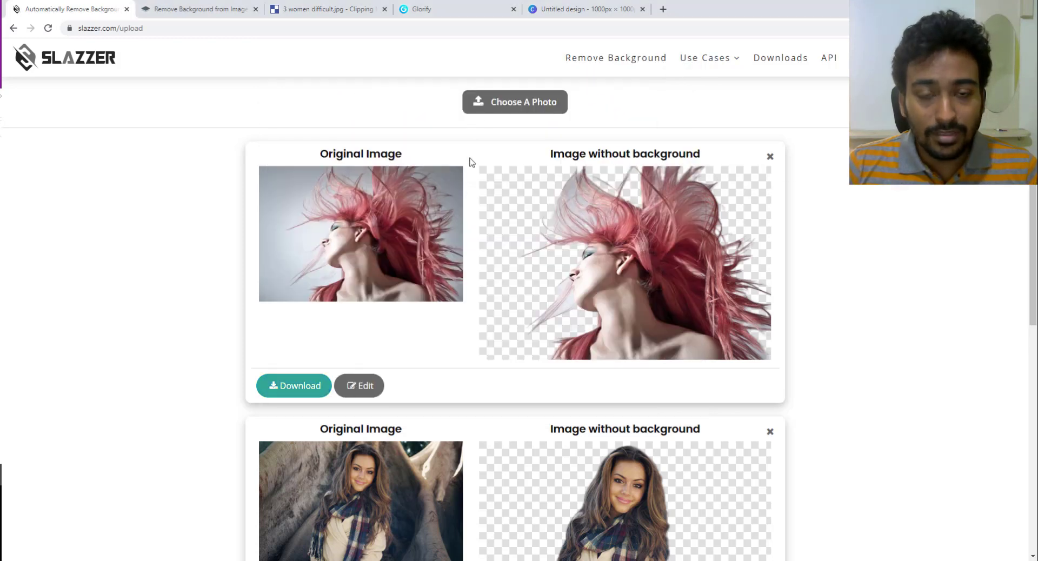
Step: Compare Clipping Magic's result for 3 women difficult.jpg with the remove.bg and Slazzer cutouts, checking the hair and face edges
click(195, 7)
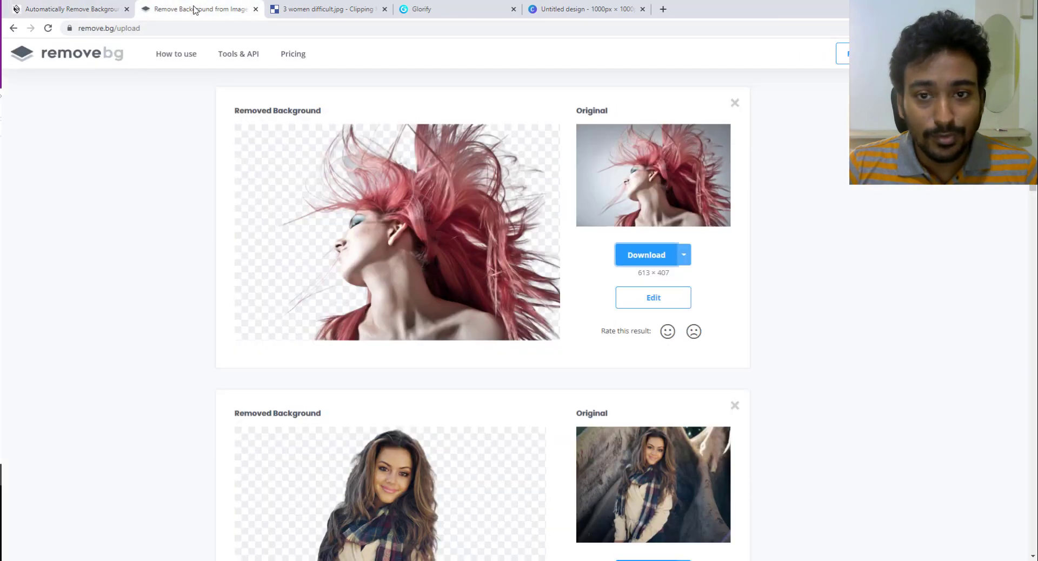
click(334, 16)
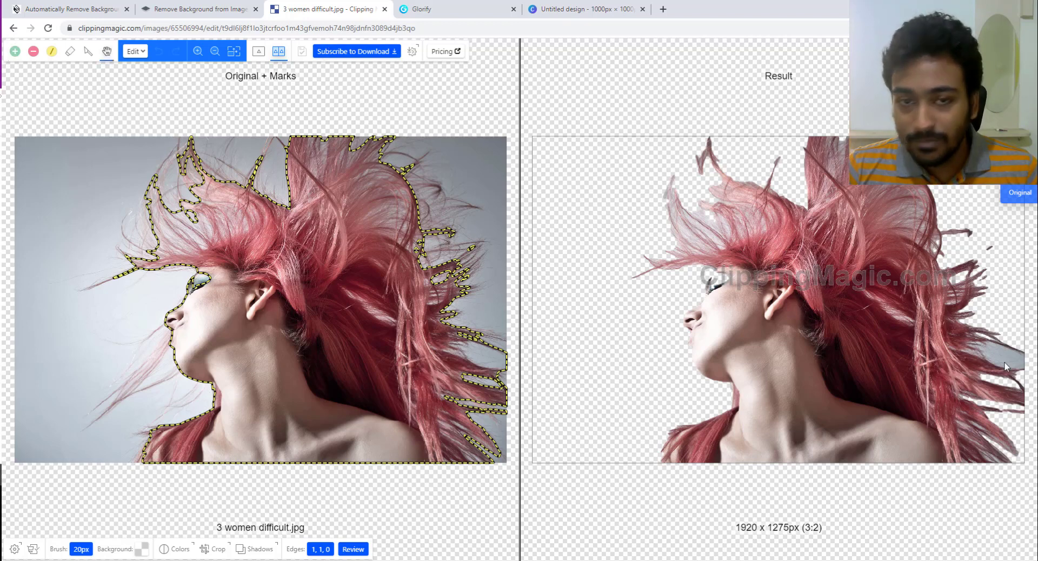
click(112, 6)
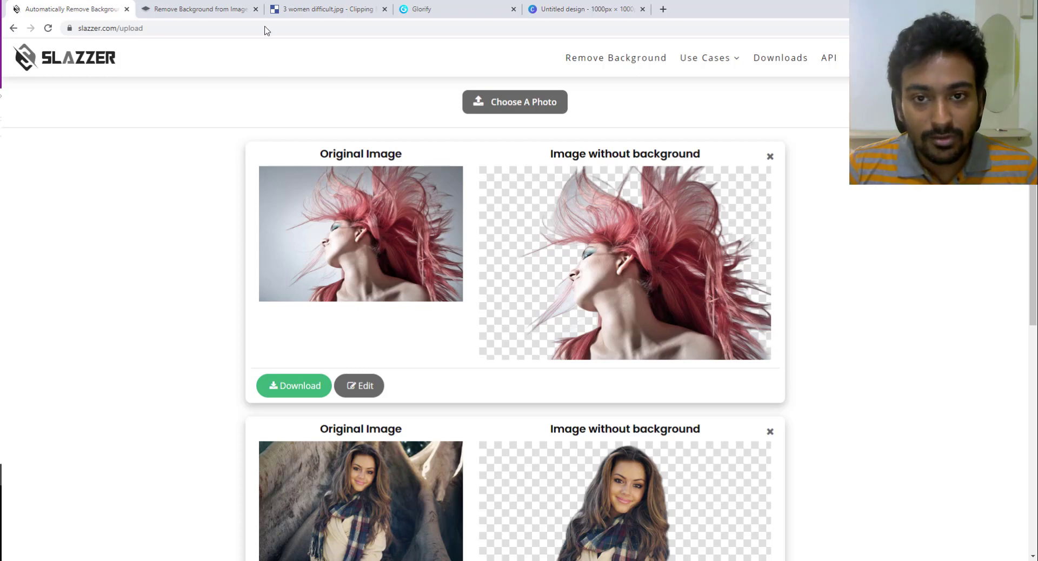
click(285, 8)
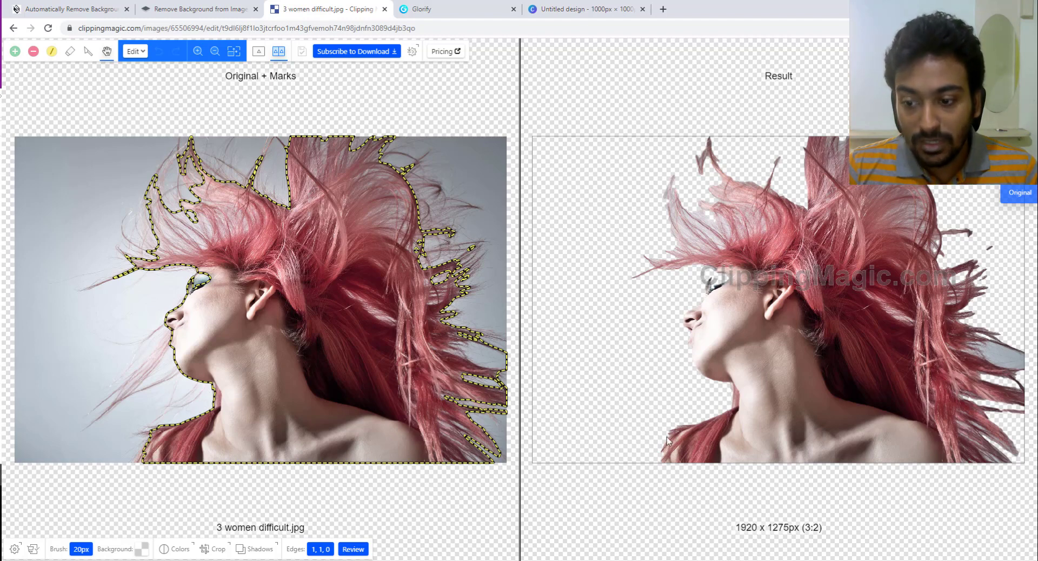
click(60, 6)
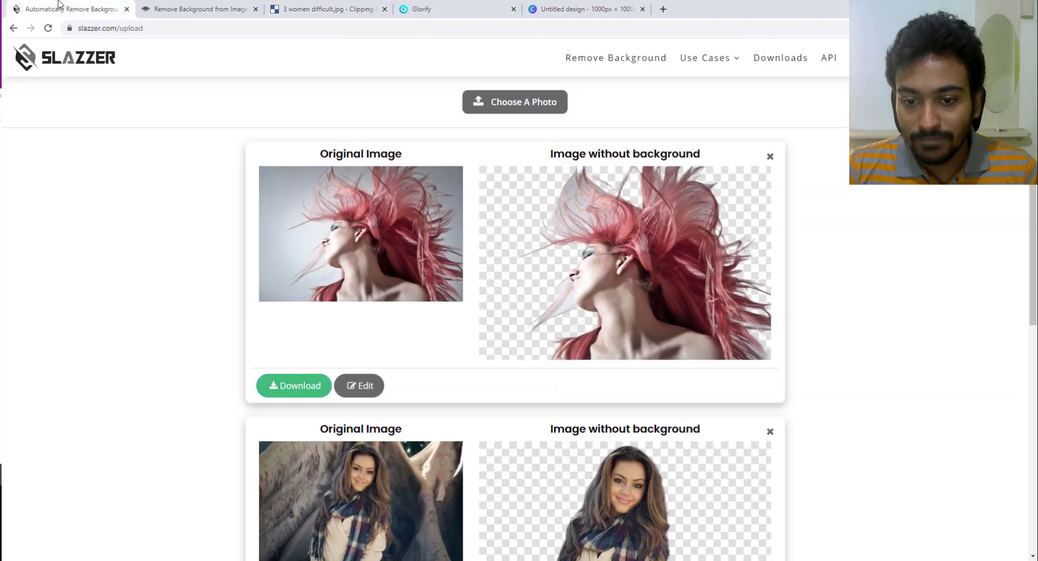
click(332, 7)
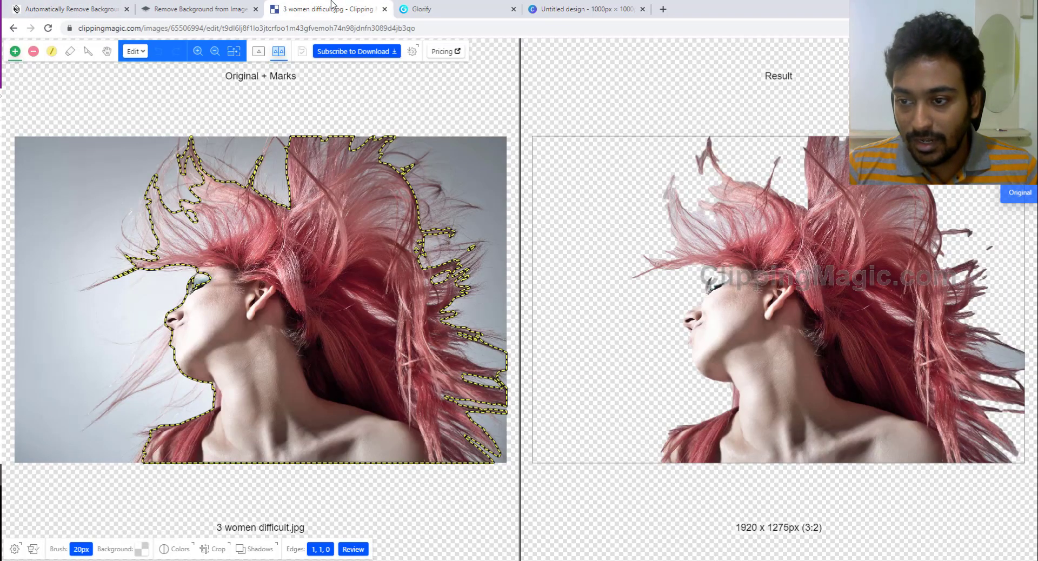
Step: Compare Clipping Magic's cutout of 3 women difficult.jpg with Slazzer's result, checking the loose hair and face edges
click(70, 8)
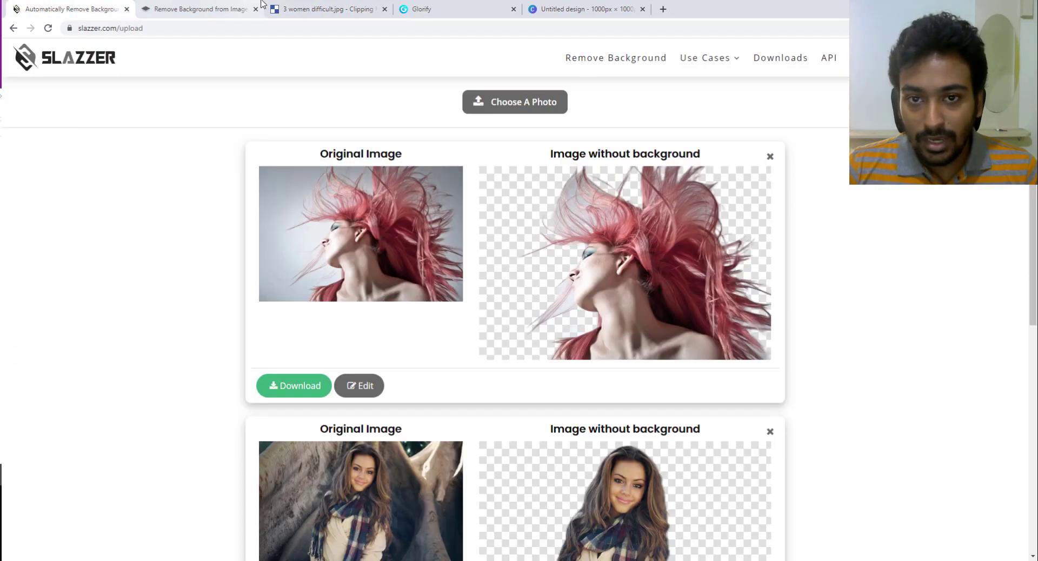
click(299, 7)
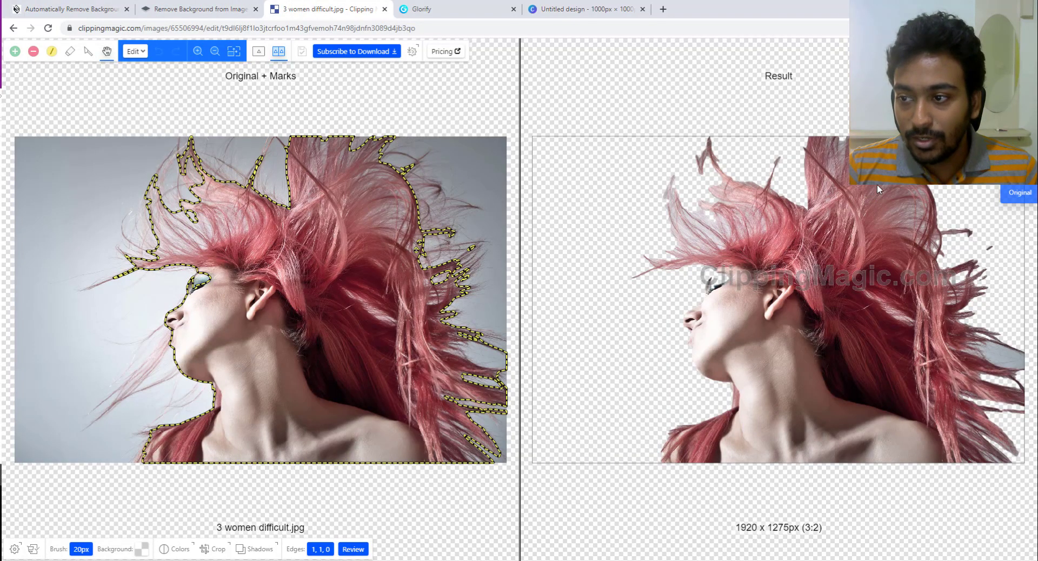
click(108, 7)
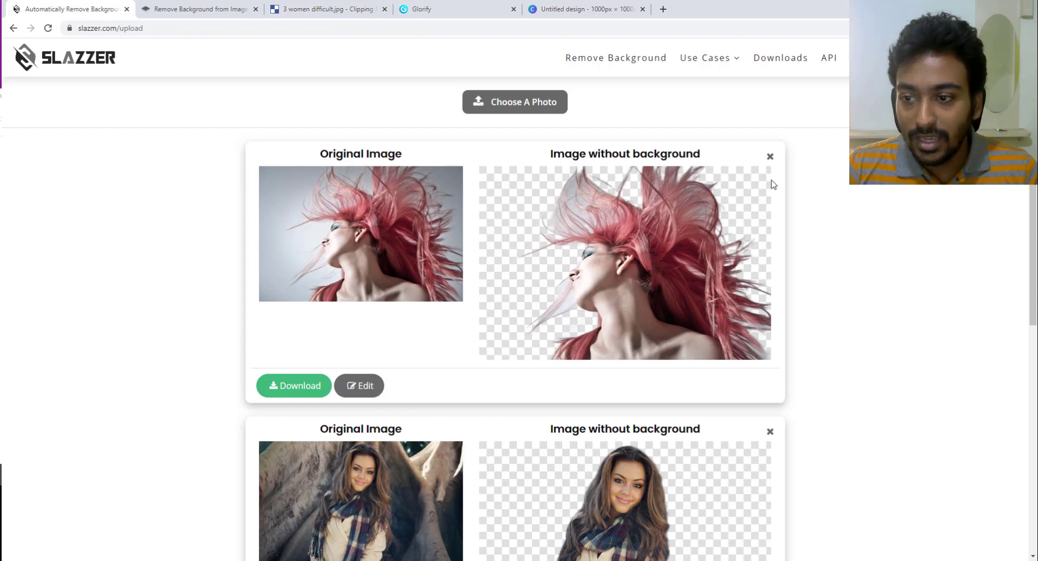
click(341, 5)
Step: Compare Glorify's cutout of the pink-haired woman with Clipping Magic's result, switching repeatedly between the two
click(421, 7)
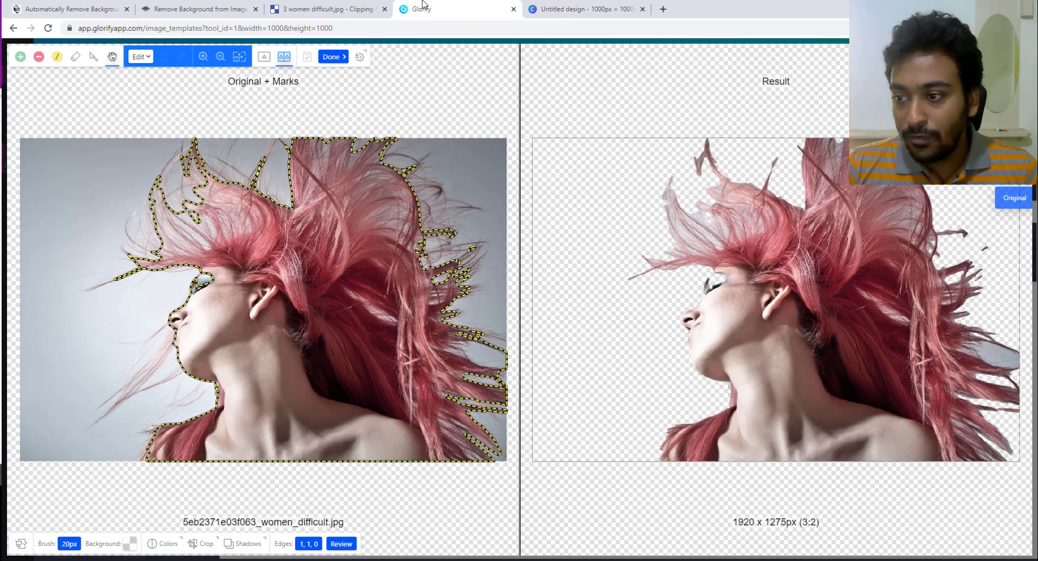
click(330, 9)
click(433, 9)
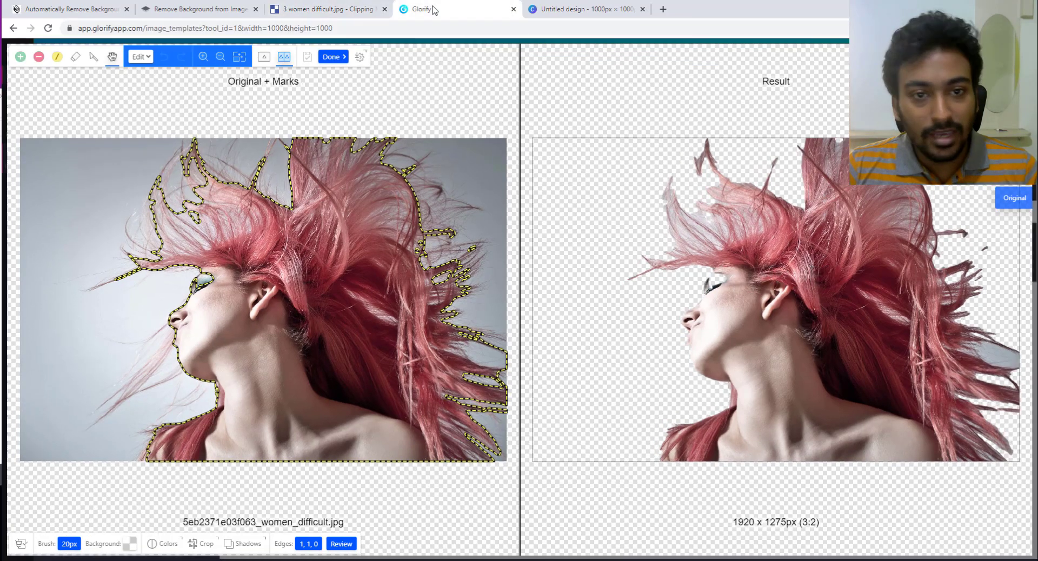
click(349, 6)
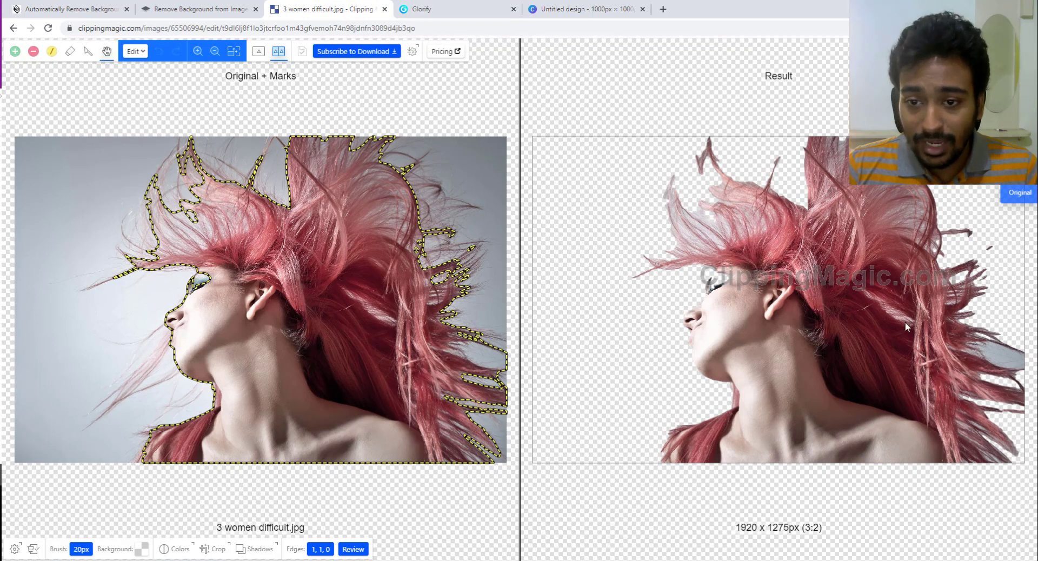
click(428, 6)
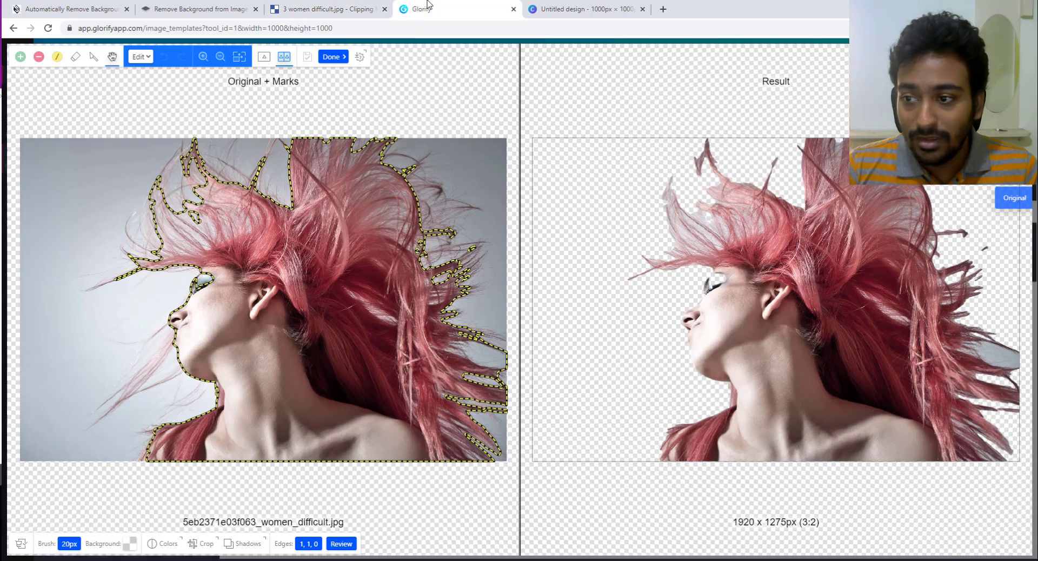
click(354, 7)
click(427, 7)
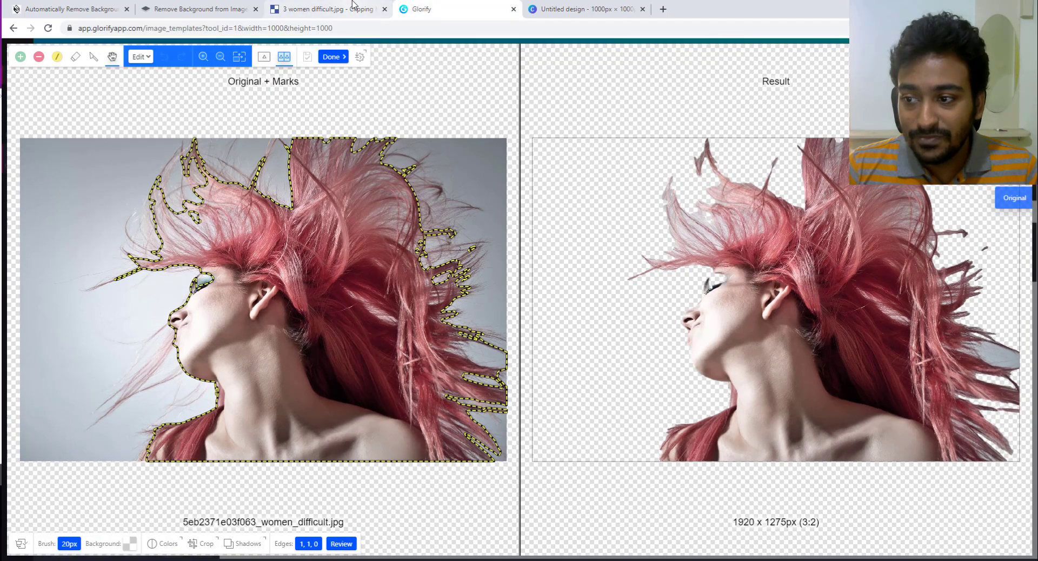
click(354, 6)
click(440, 5)
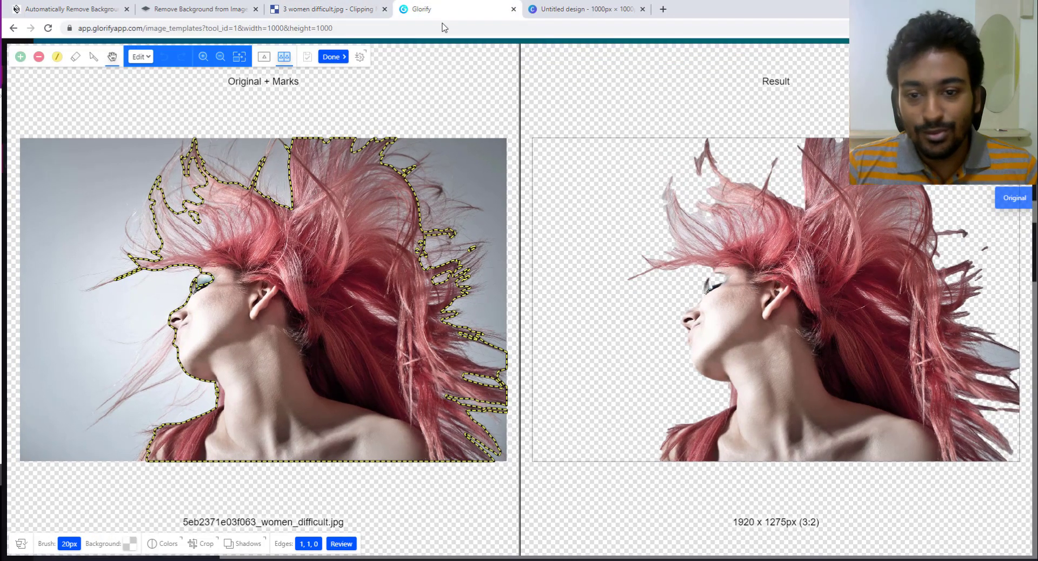
Step: In the Canva design, enlarge and reposition the woman cutout to inspect its face and hair edges against Slazzer's result
click(563, 6)
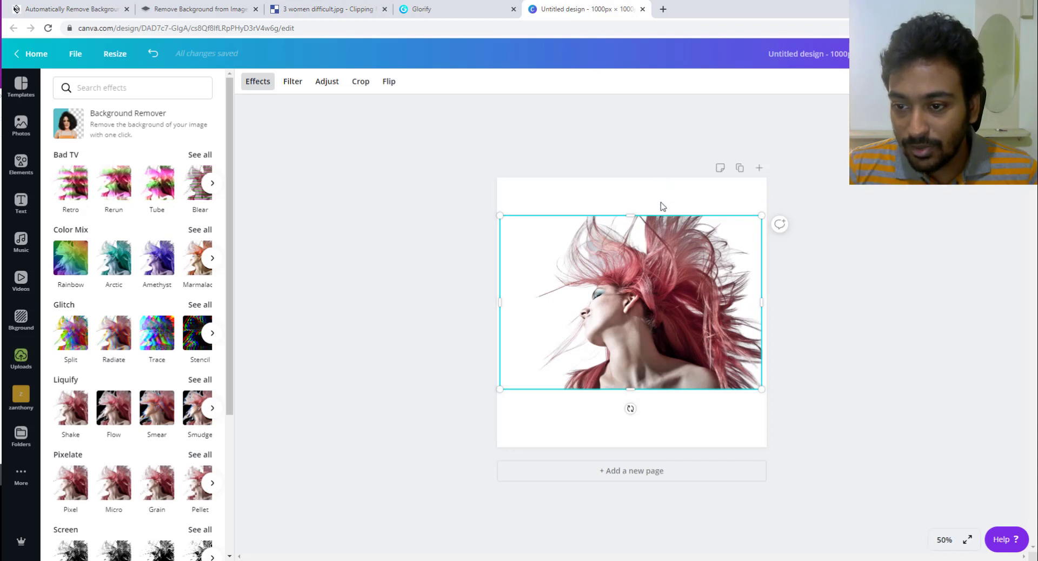
drag(501, 217, 364, 160)
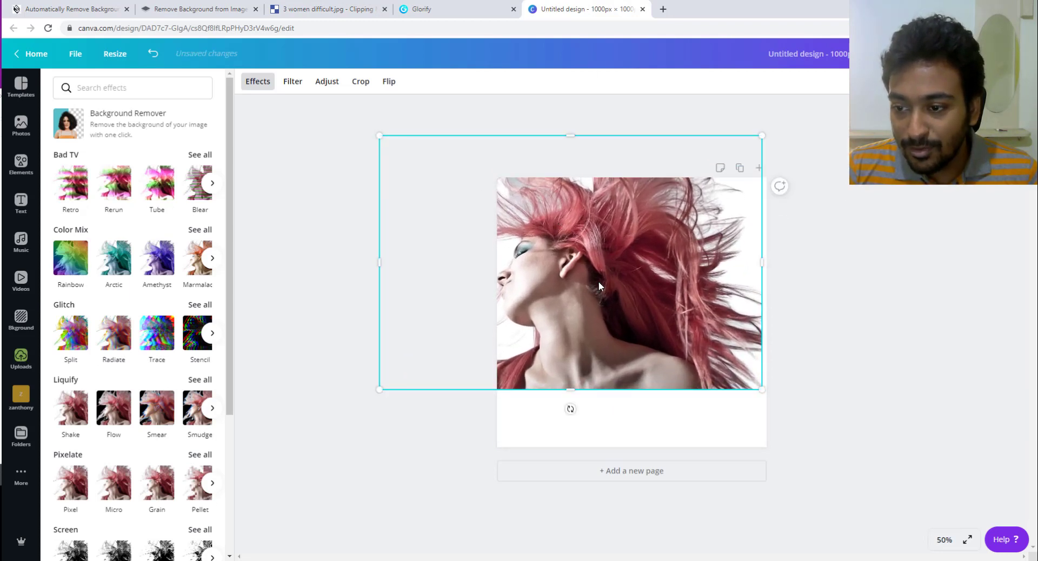
drag(599, 282, 689, 317)
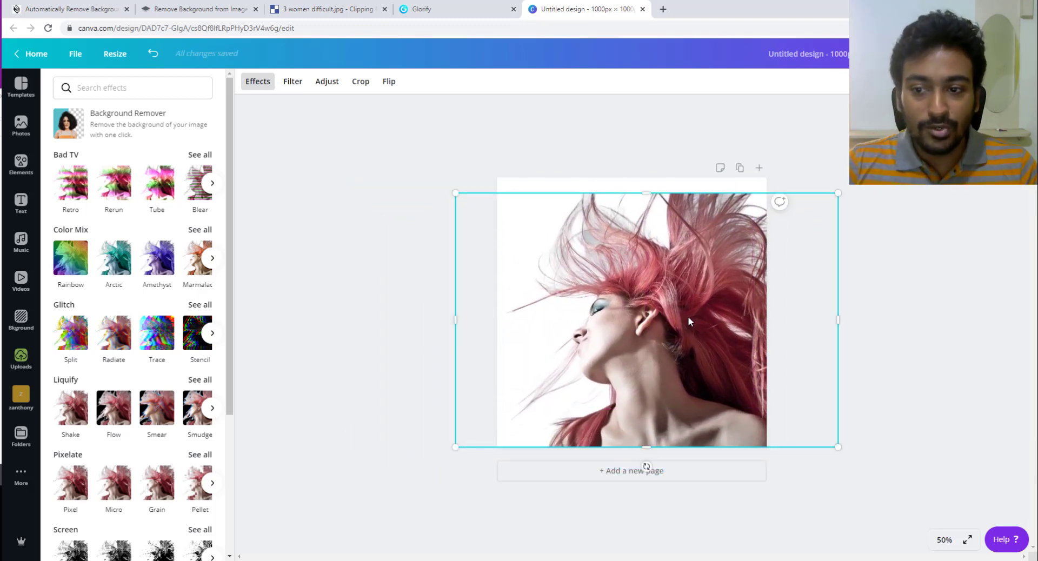
drag(457, 195, 439, 187)
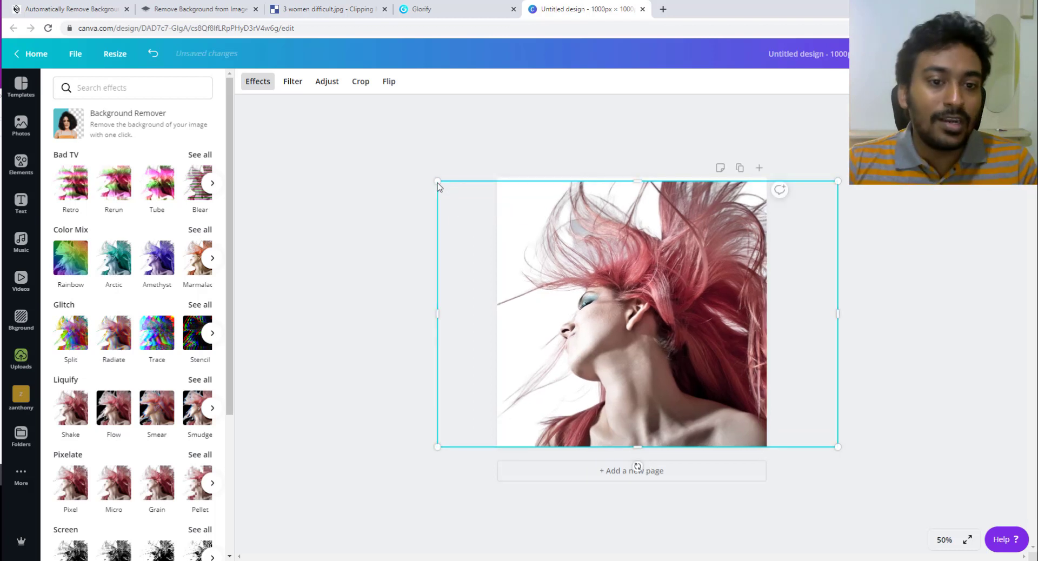
drag(618, 261, 627, 262)
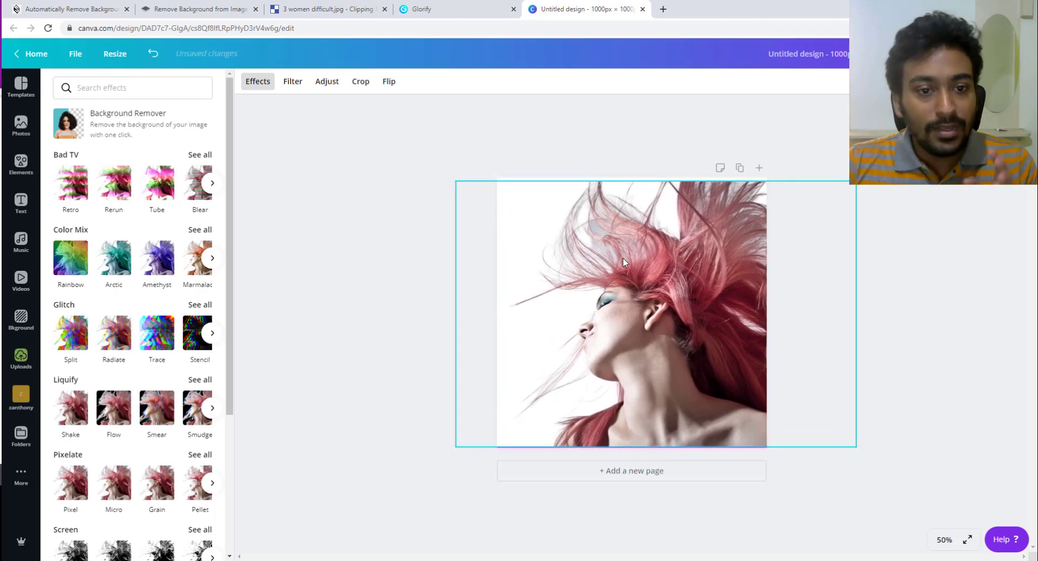
click(63, 4)
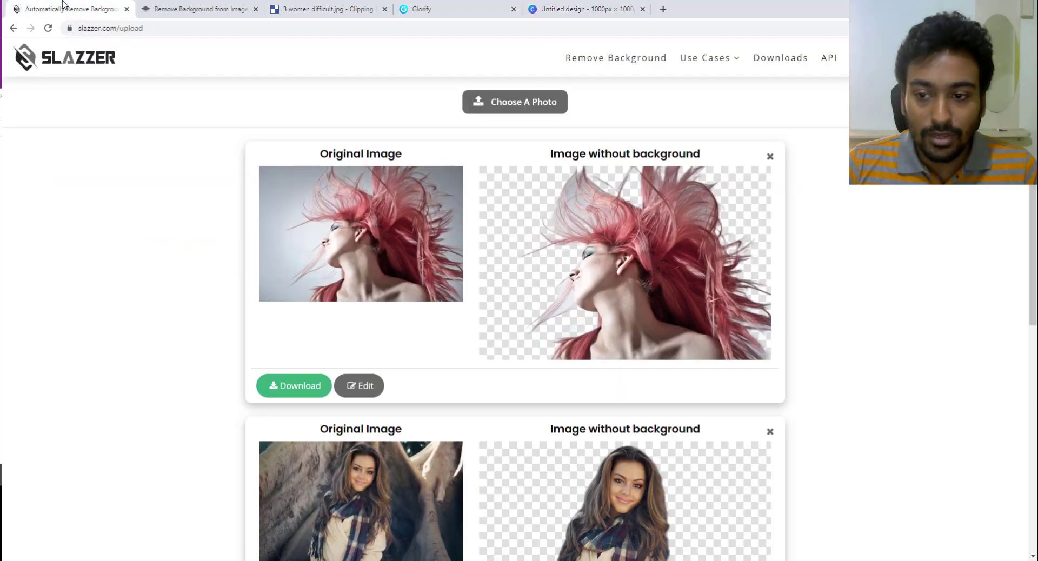
click(574, 8)
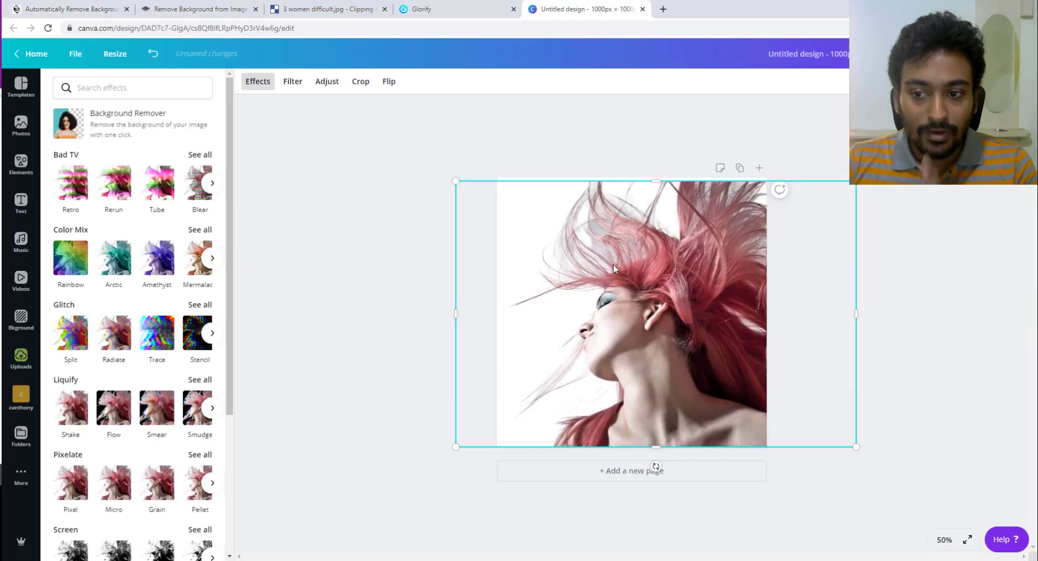
Step: Inspect the hair behind the woman's head enlarged in Canva, and delete the cutout from the page
drag(613, 264, 498, 260)
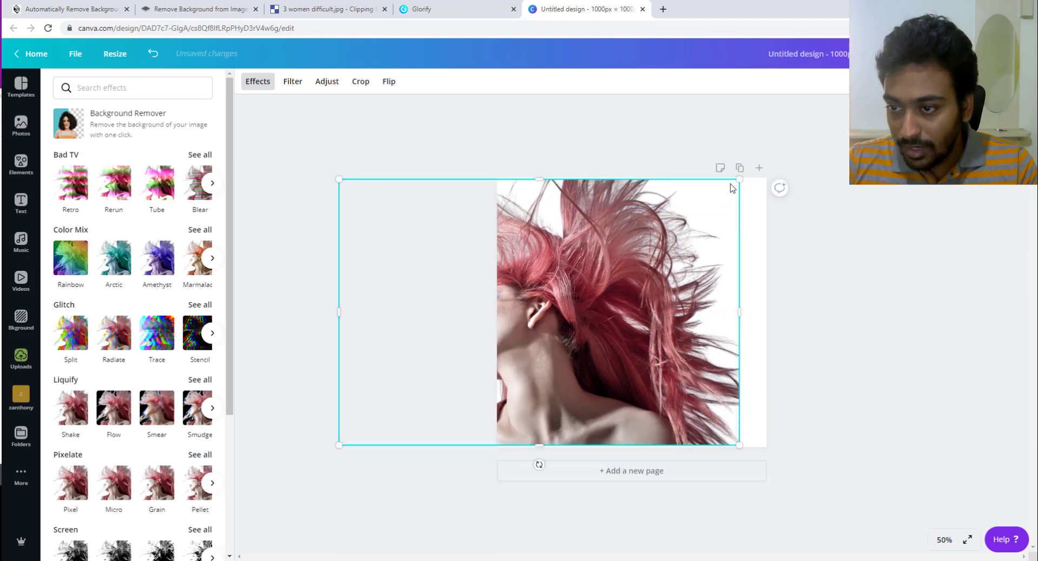
drag(738, 179, 896, 74)
drag(634, 294, 714, 287)
key(Delete)
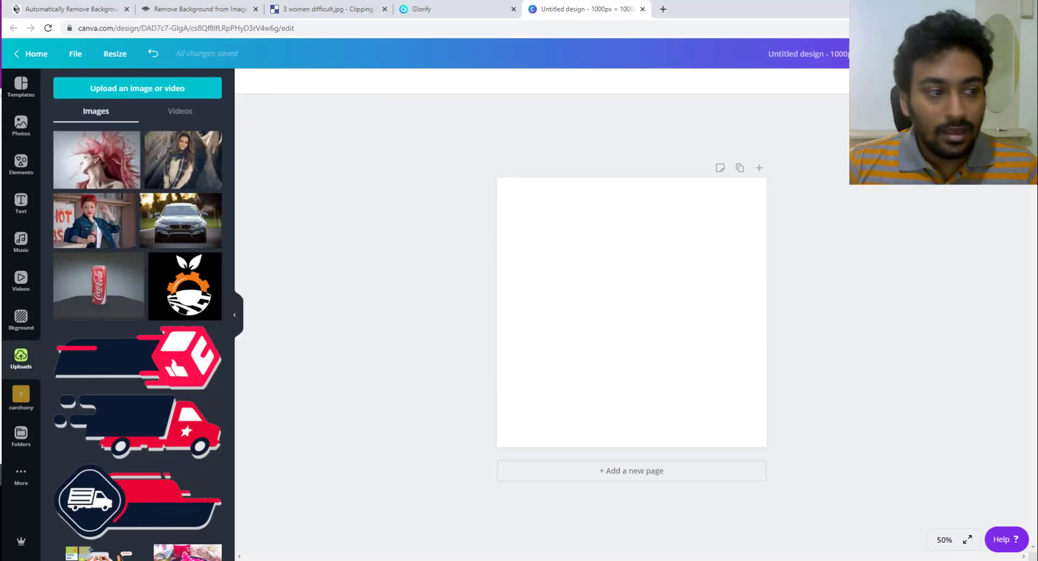
Step: Return to Slazzer, examine the hair and shirt edges of 4 low res.jpg enlarged in Photos, and close the viewer
click(70, 5)
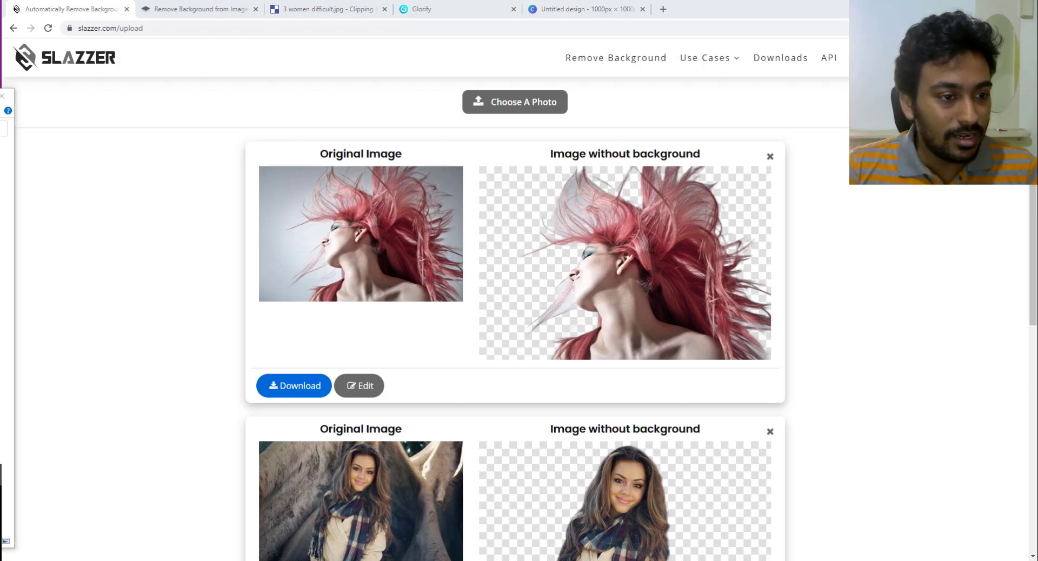
drag(6, 95, 662, 118)
click(515, 139)
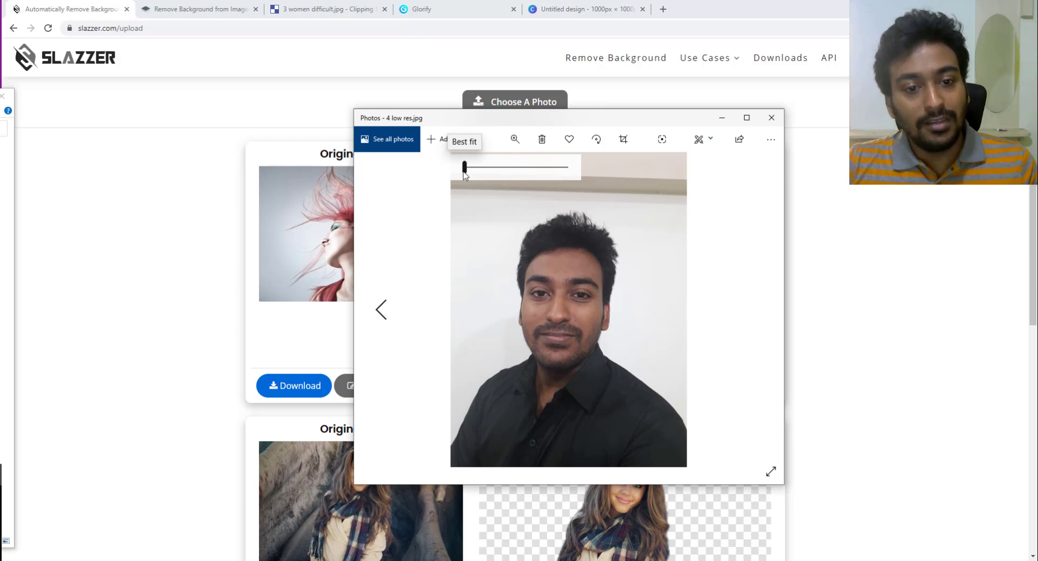
drag(464, 171, 468, 168)
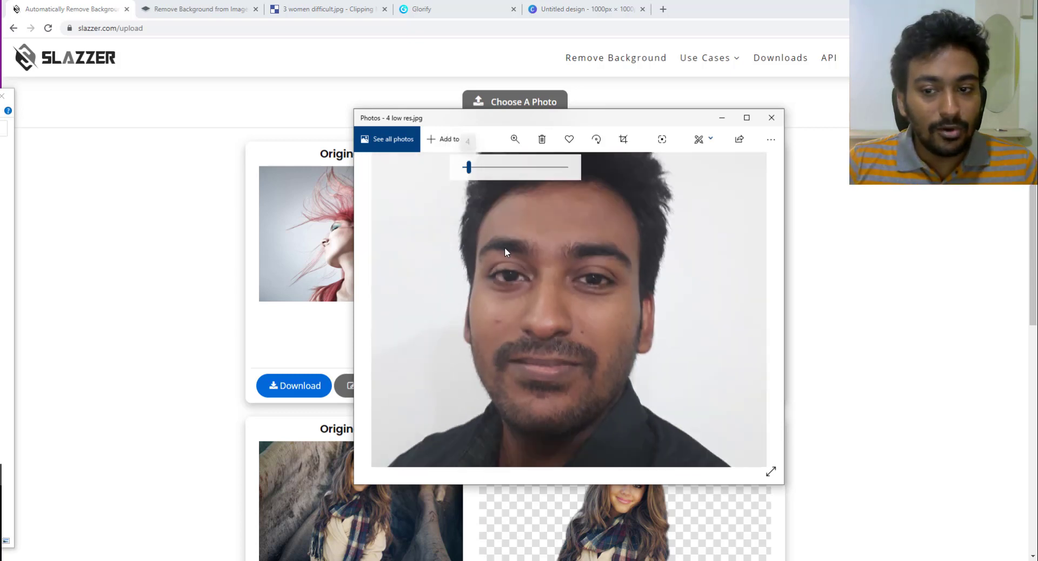
drag(505, 247, 565, 406)
drag(572, 332, 428, 241)
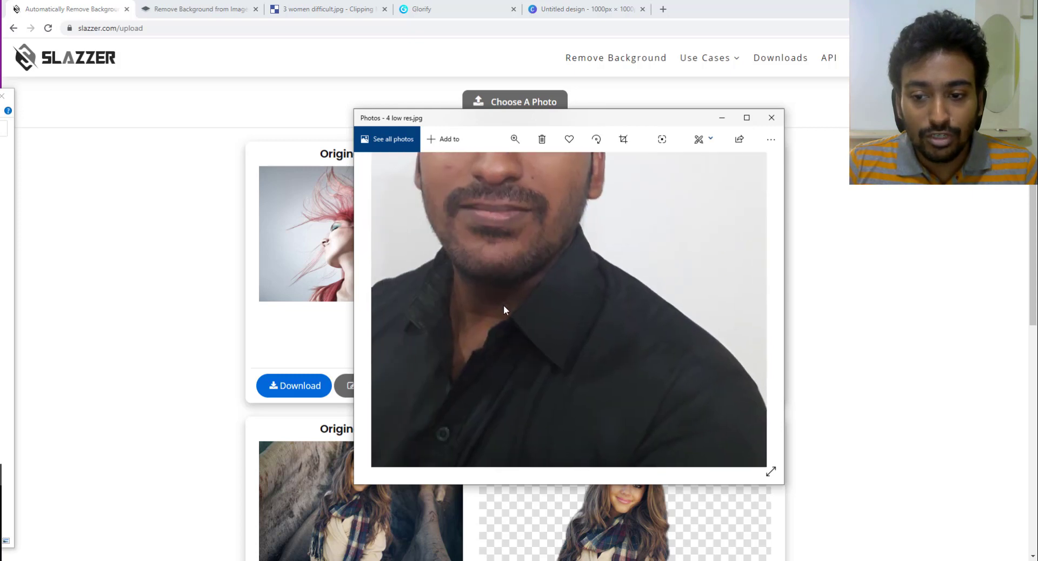
drag(504, 304, 572, 471)
click(781, 118)
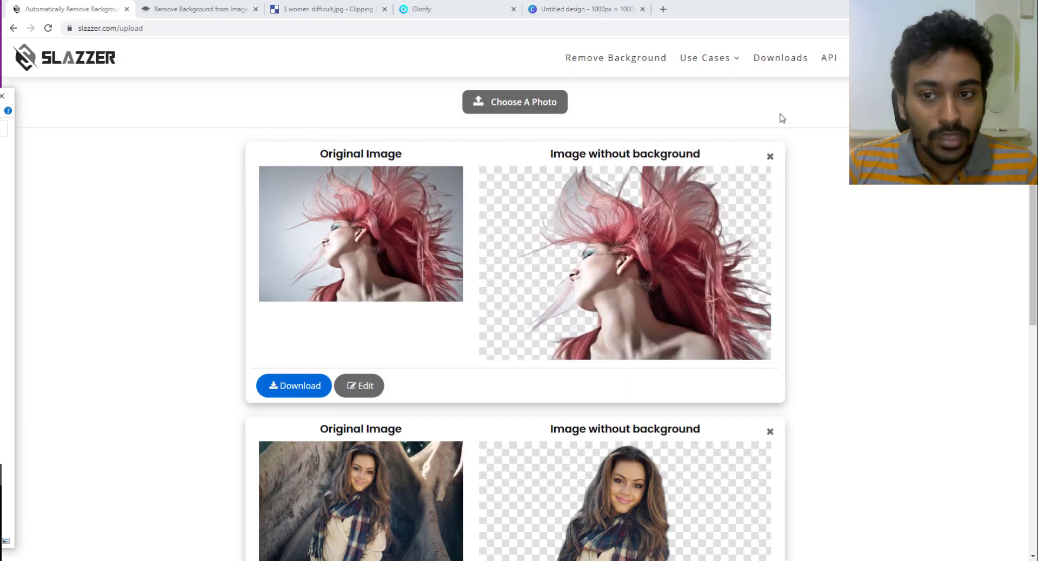
Step: Clear the woman image from the Glorify canvas and return Clipping Magic to its upload page
click(570, 6)
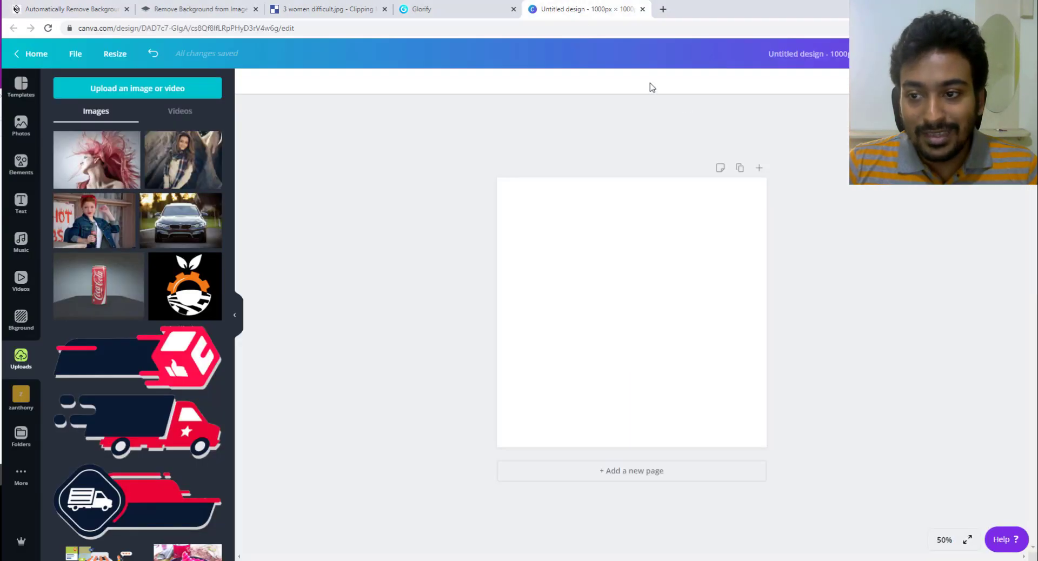
click(412, 7)
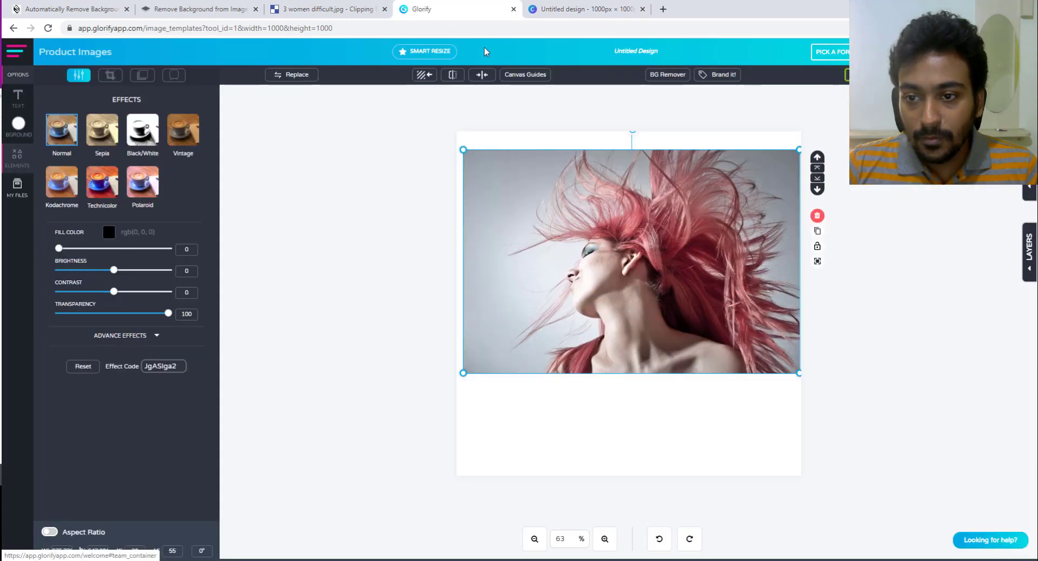
click(365, 6)
click(421, 9)
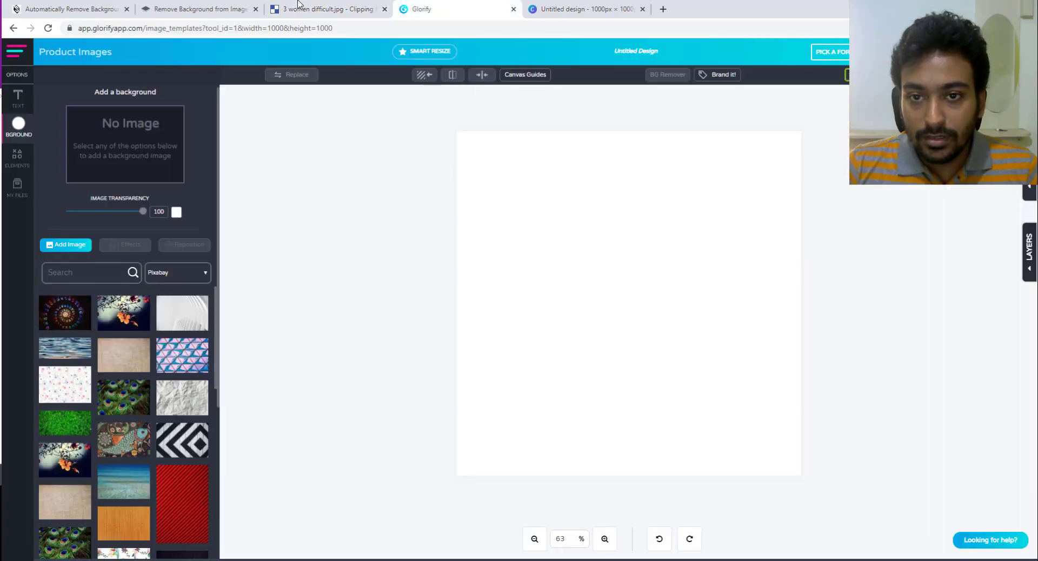
click(324, 9)
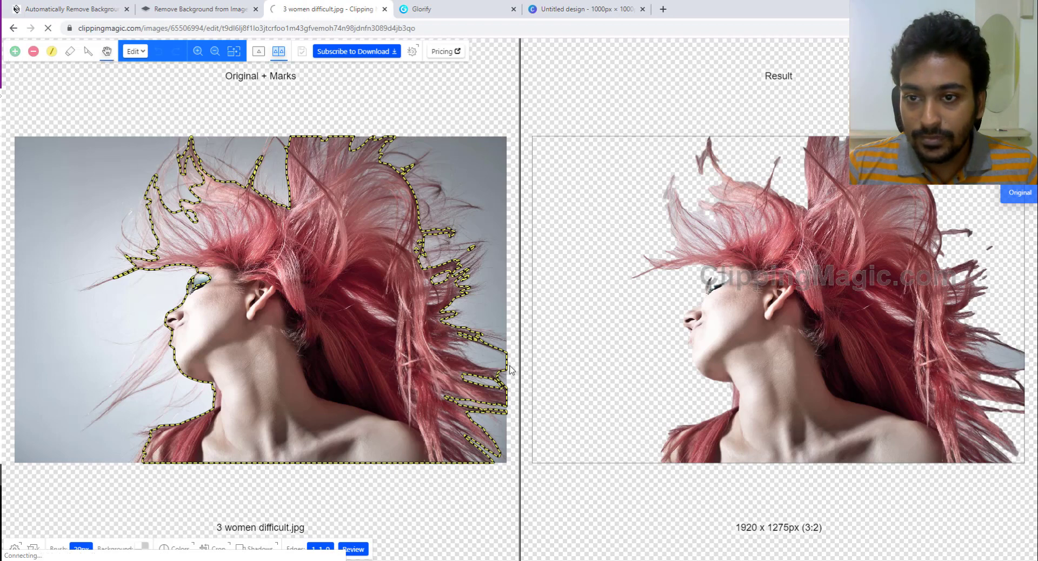
key(alt+Left)
Step: Return remove.bg to its upload area and open Slazzer's photo chooser for the next test image
click(205, 9)
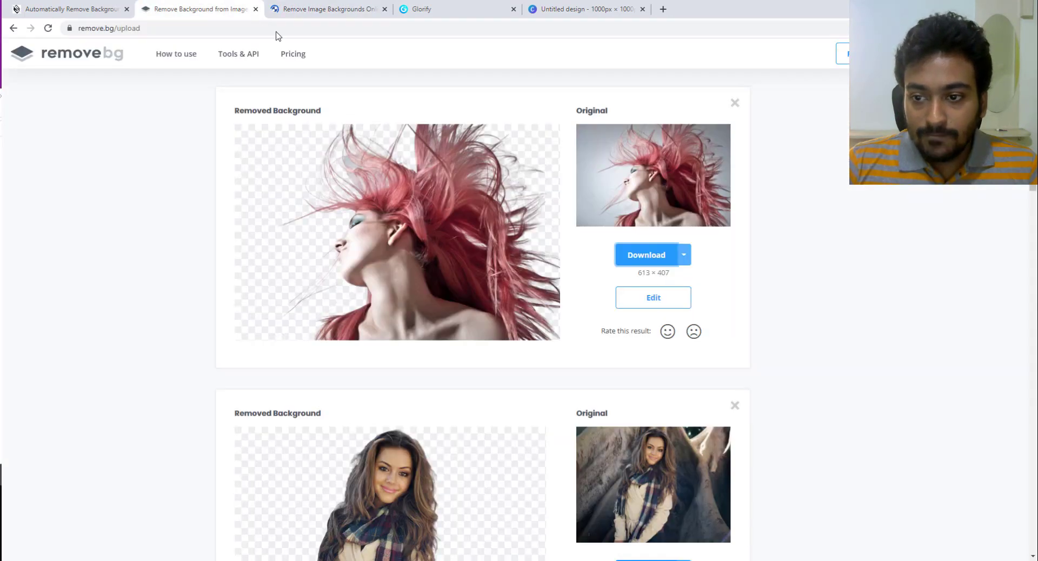
click(84, 61)
click(70, 10)
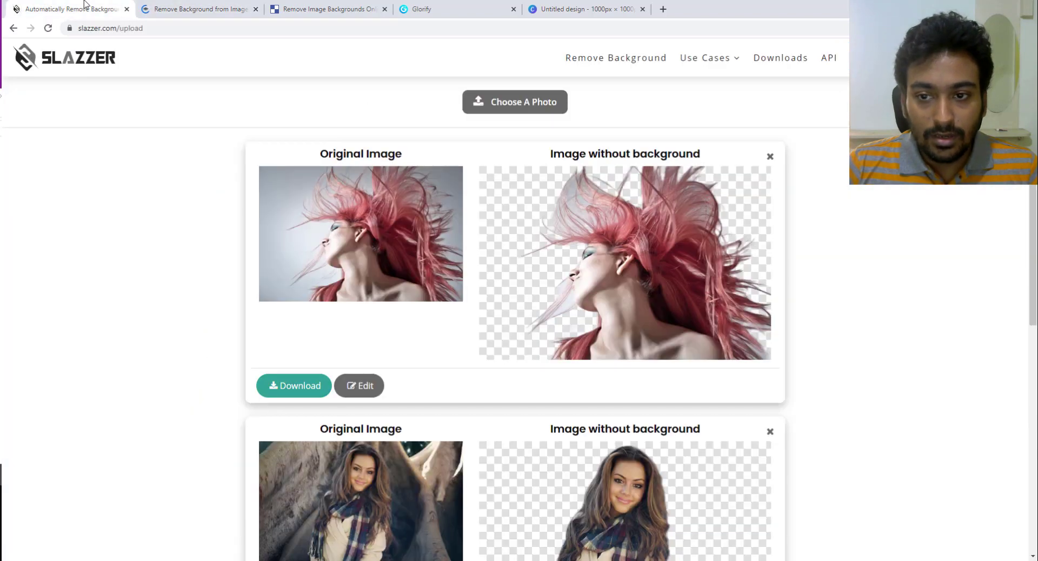
click(487, 108)
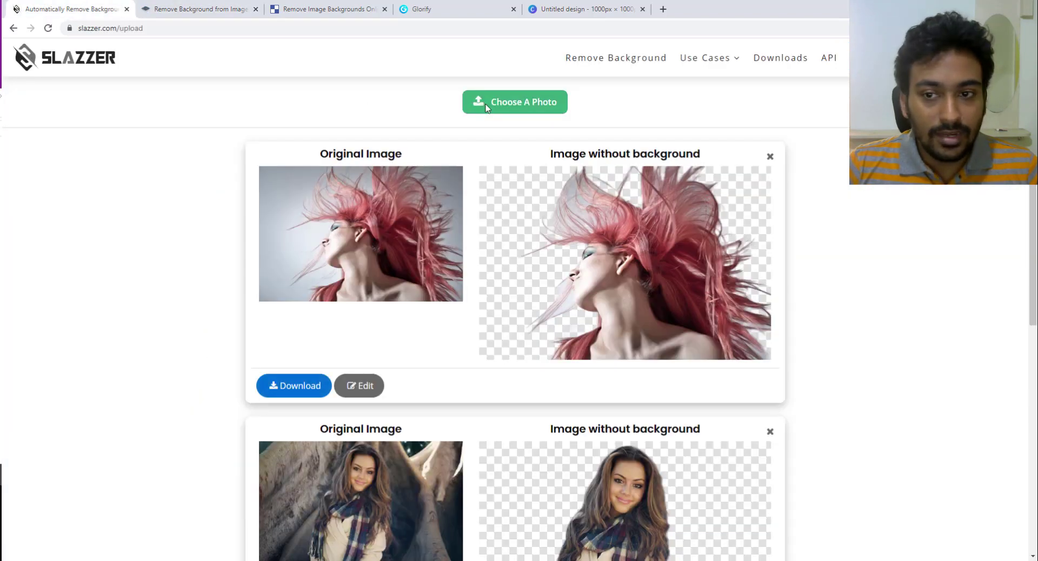
key(Escape)
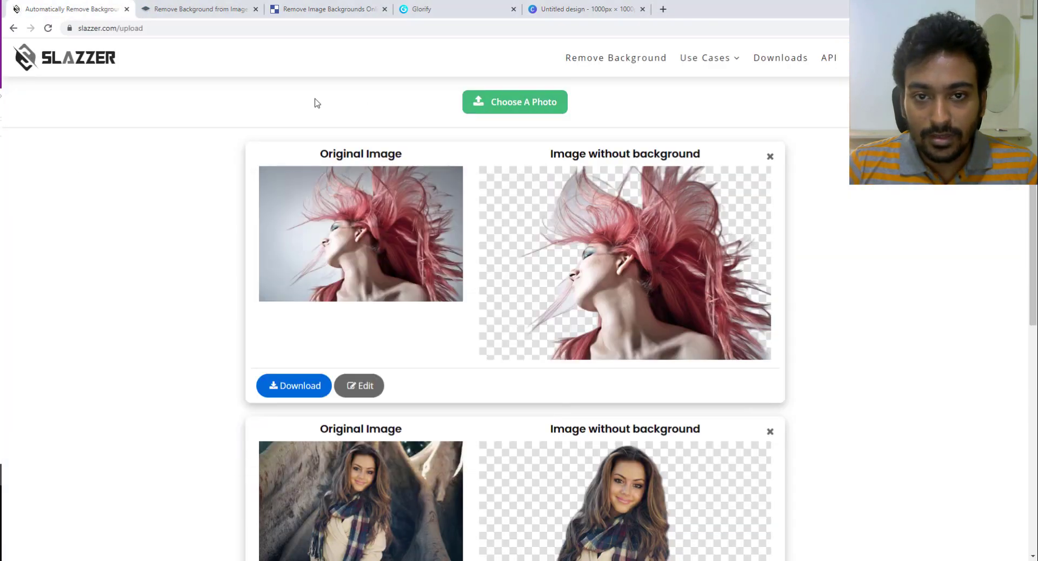
Step: Upload the next test photo to remove.bg
click(200, 10)
click(632, 284)
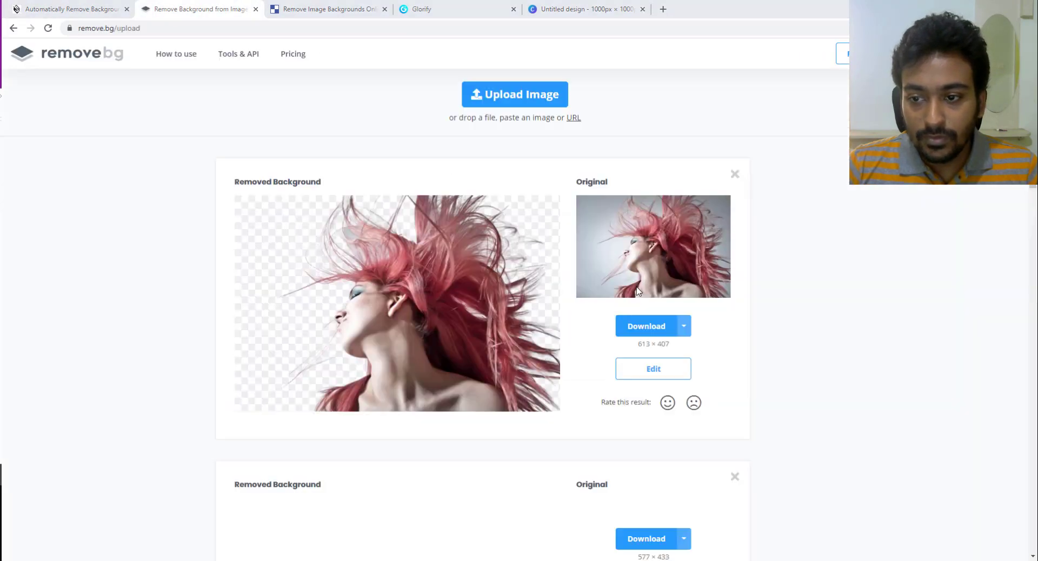
key(Escape)
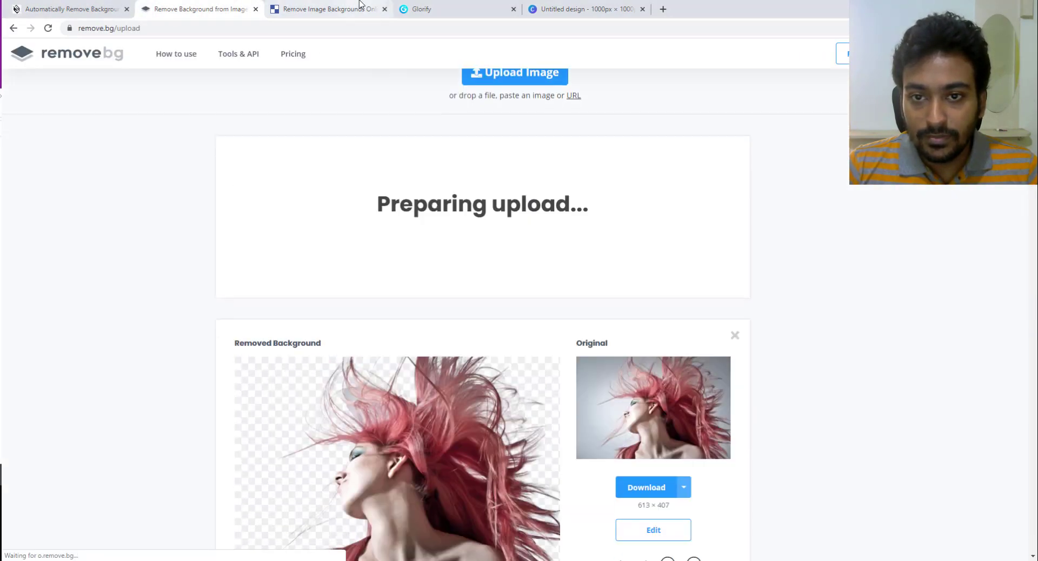
Step: Switch to Clipping Magic and upload 4 low res.jpg
click(362, 6)
click(539, 259)
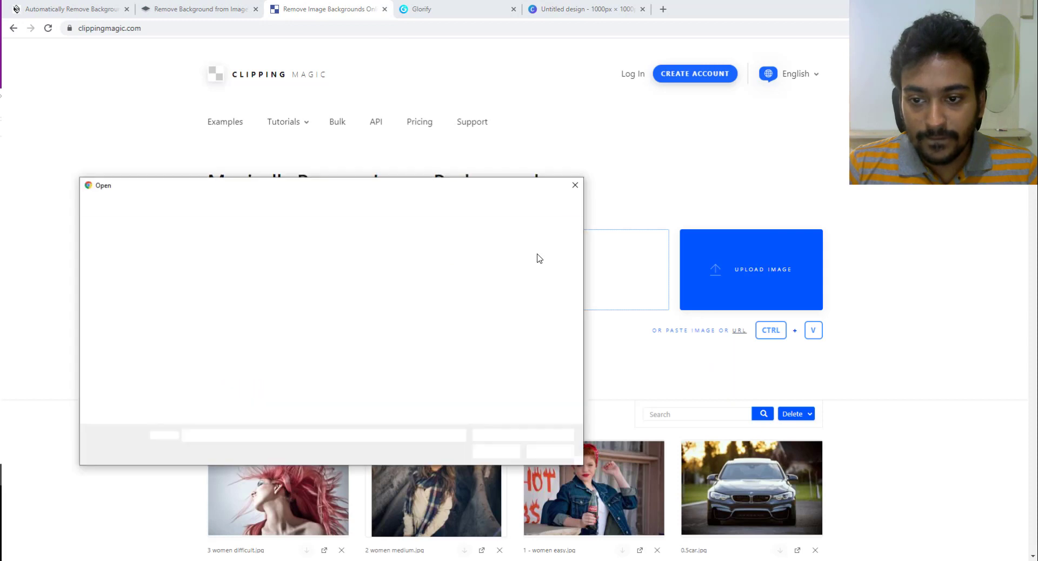
key(Escape)
Step: Upload 4 low res.jpg to the file libraries of Glorify and Canva
click(423, 4)
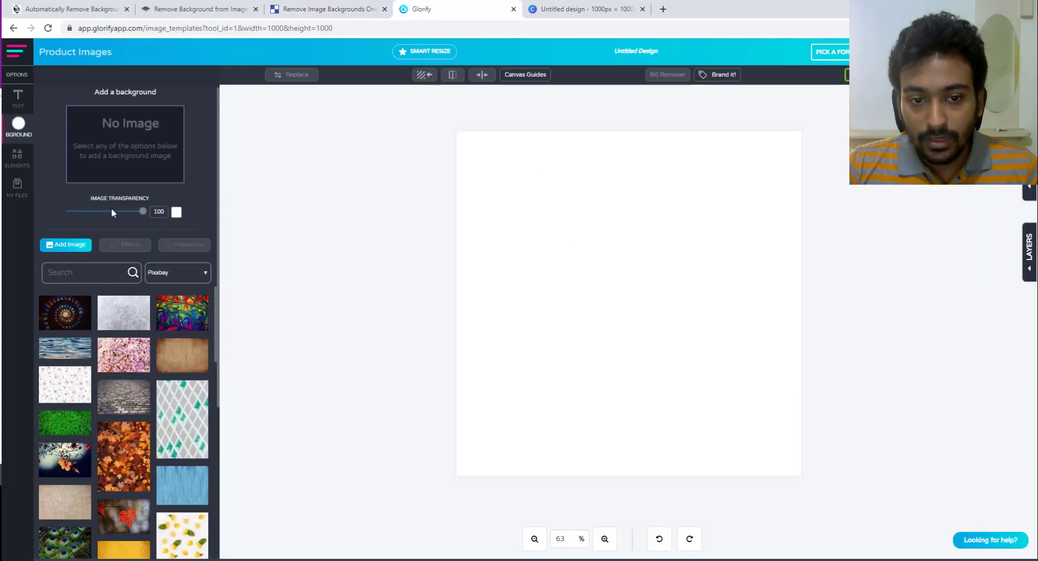
click(24, 181)
click(105, 126)
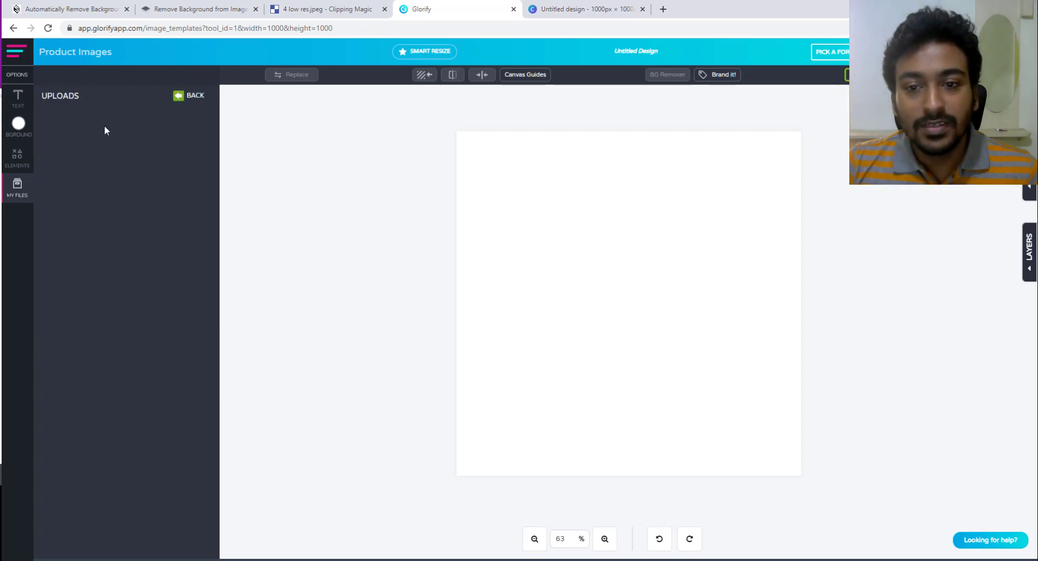
click(105, 128)
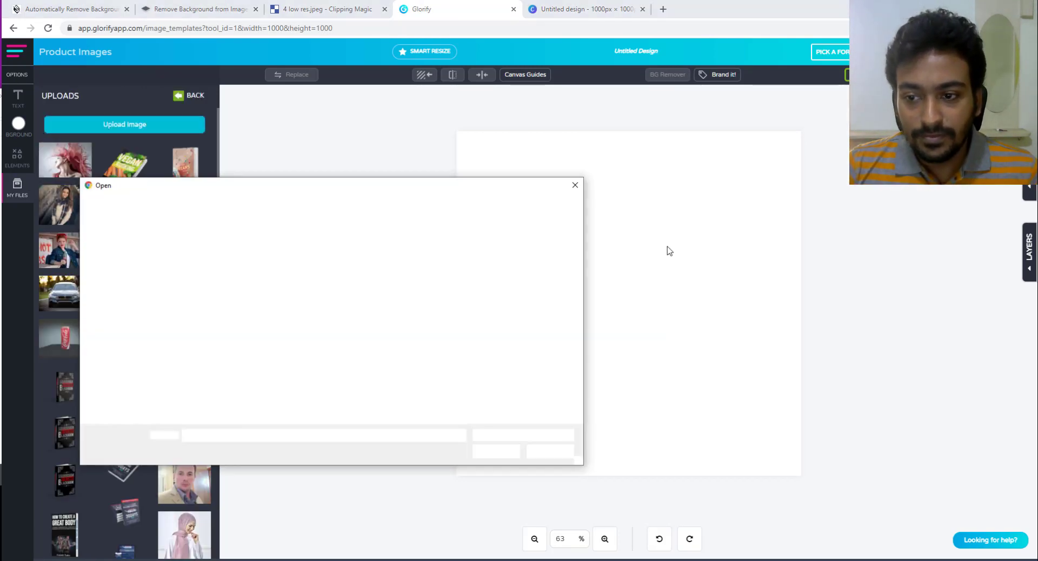
click(575, 185)
click(609, 7)
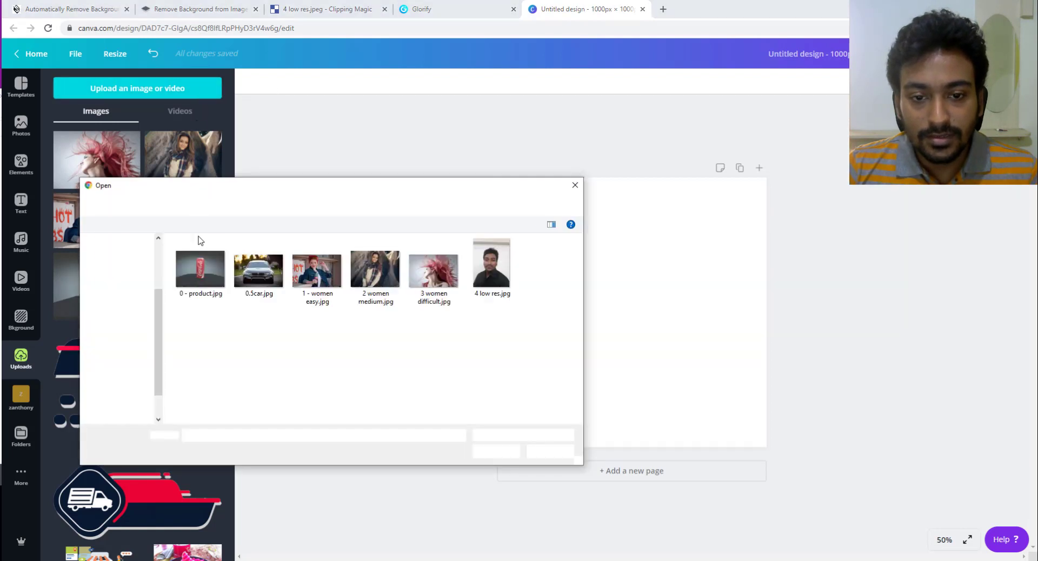
double_click(491, 267)
Step: Return to Glorify, enlarge the sideways portrait to about 879 × 659, and centre it on the canvas
click(452, 6)
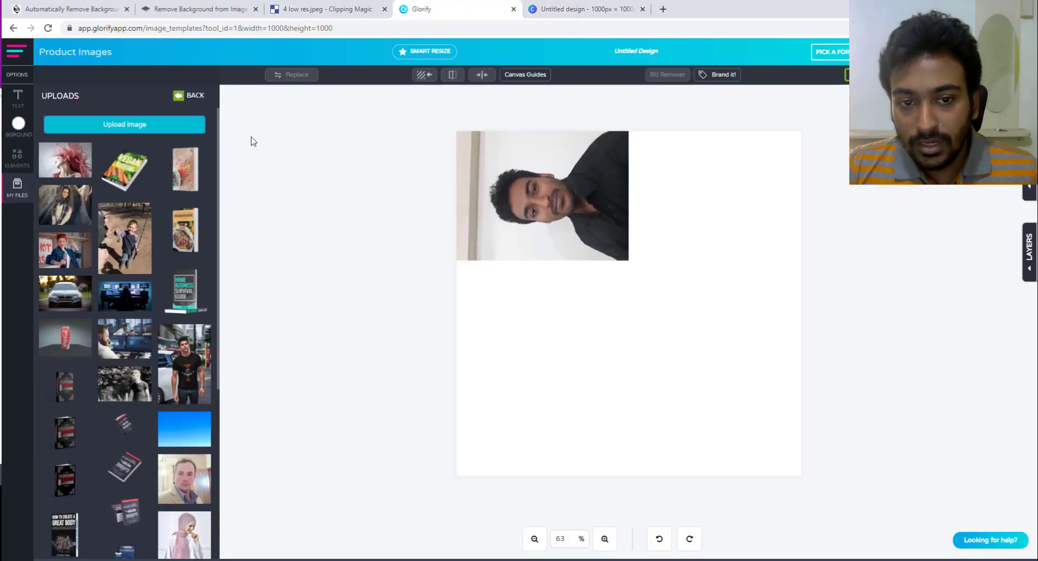
drag(563, 200, 589, 230)
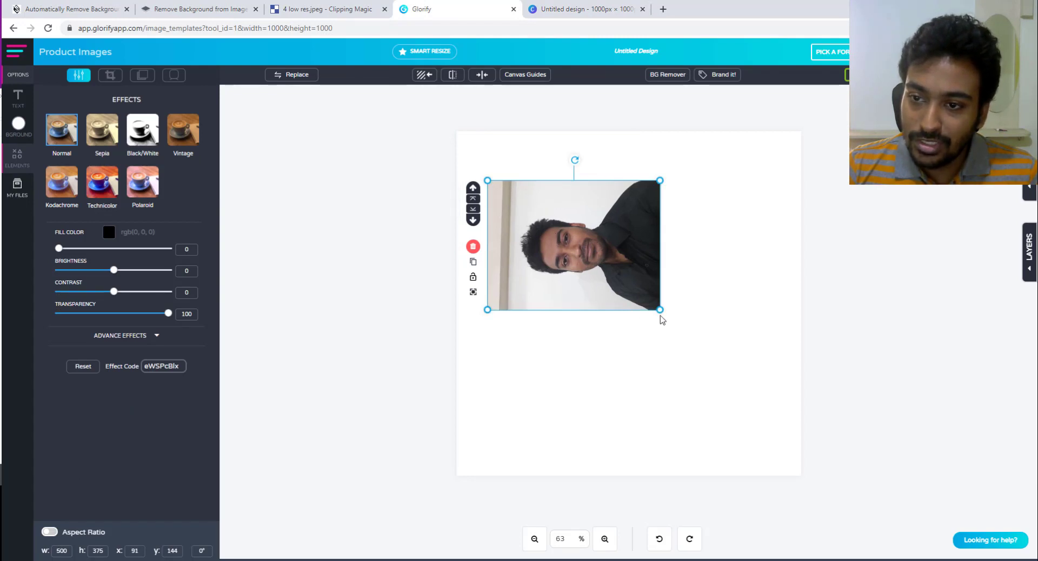
drag(660, 315, 666, 320)
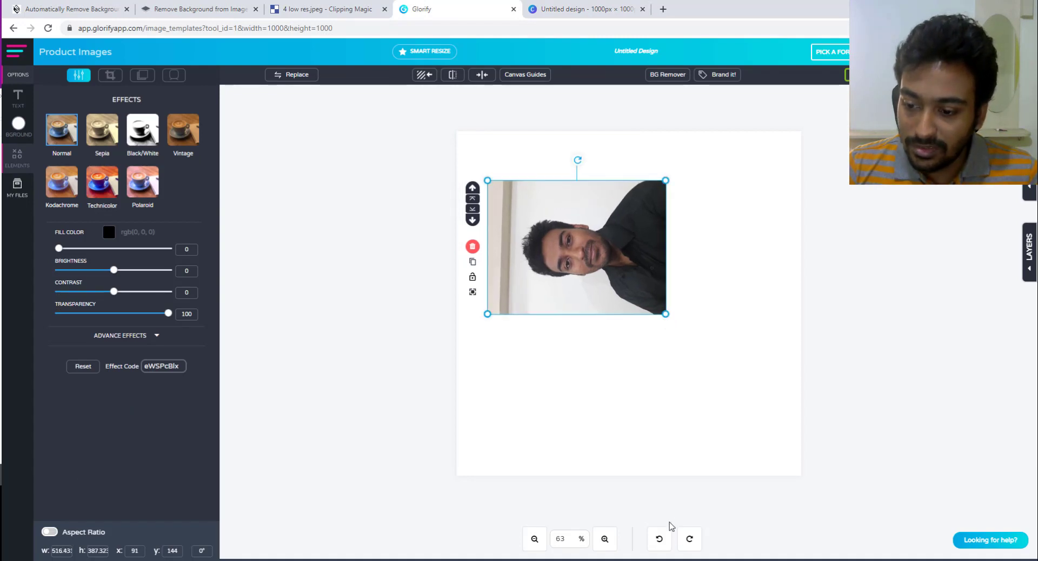
click(692, 544)
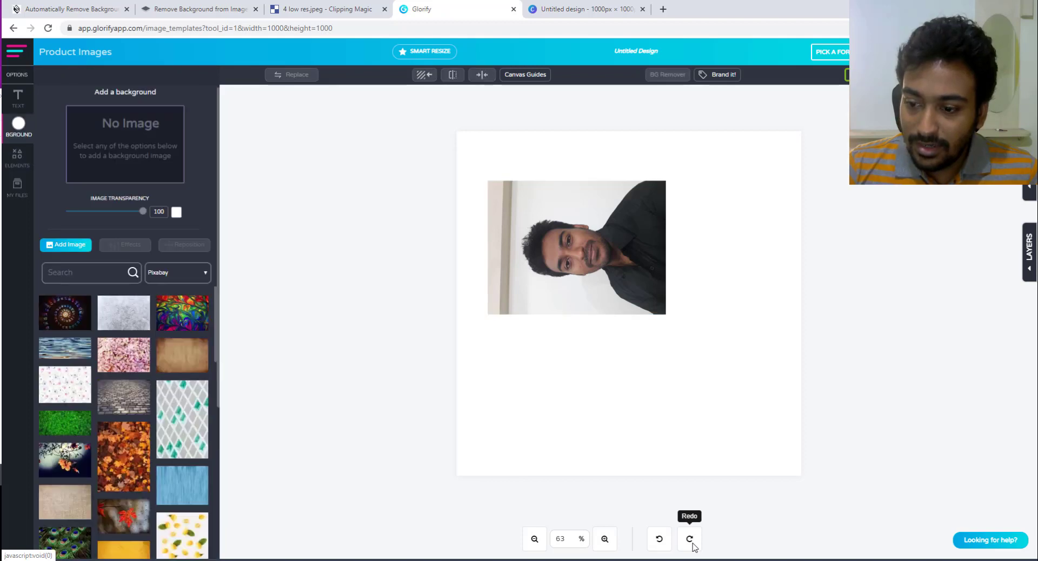
click(615, 251)
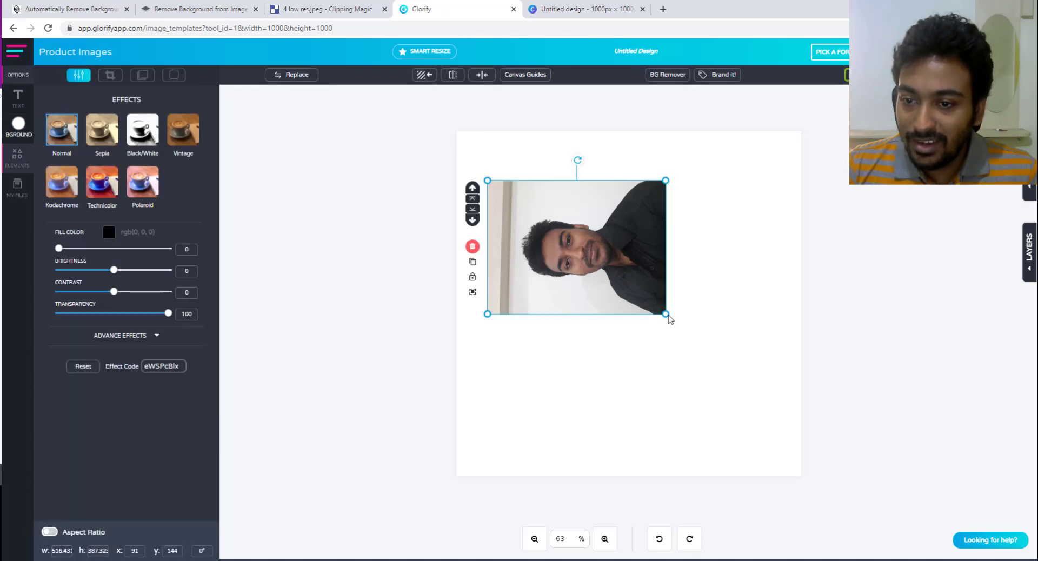
drag(666, 314, 791, 406)
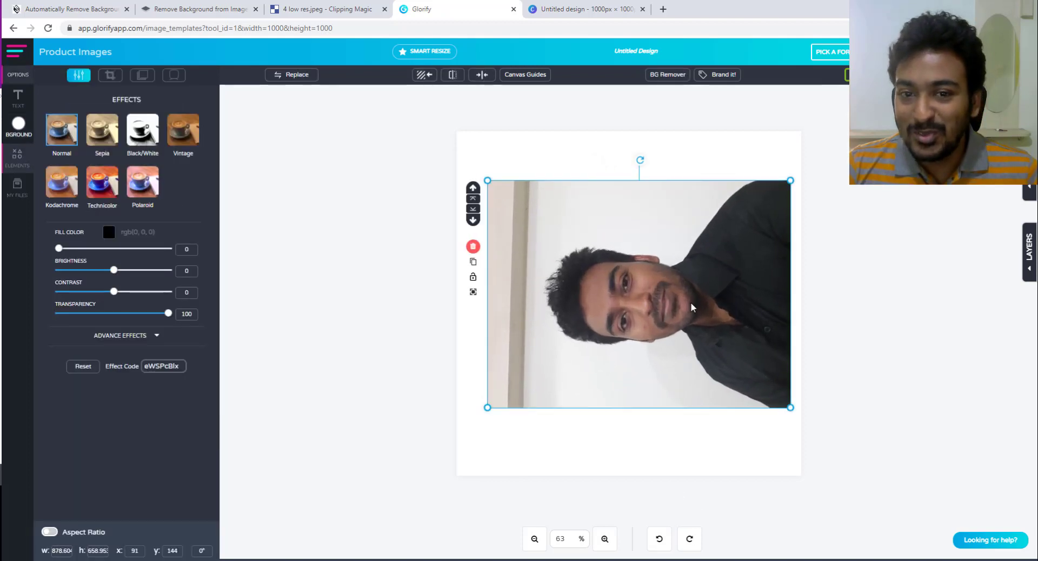
drag(689, 303, 679, 325)
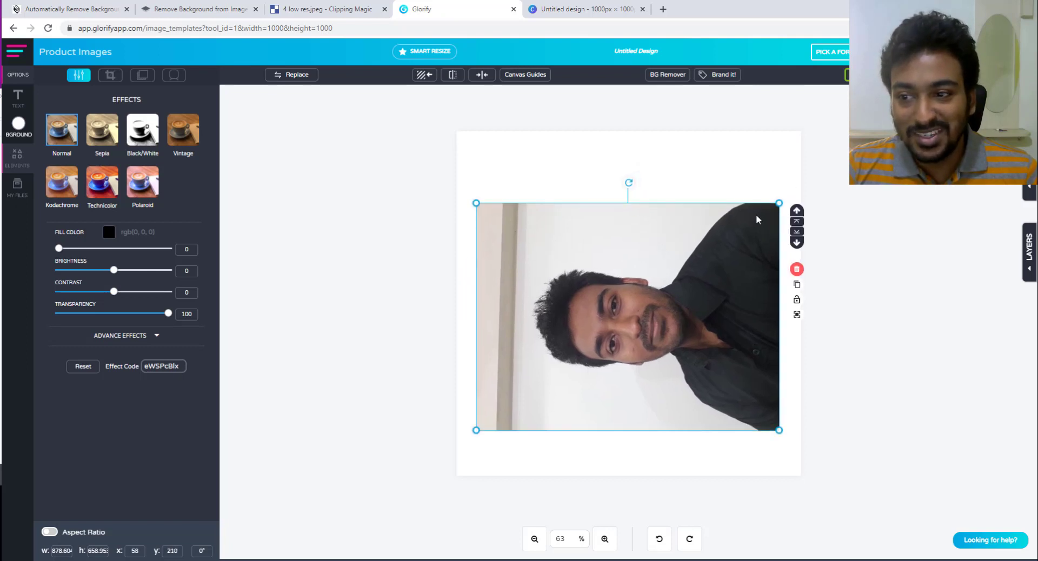
Step: Rotate the Glorify portrait 90° clockwise so it stands upright, and start its background remover
drag(629, 183, 813, 326)
click(760, 93)
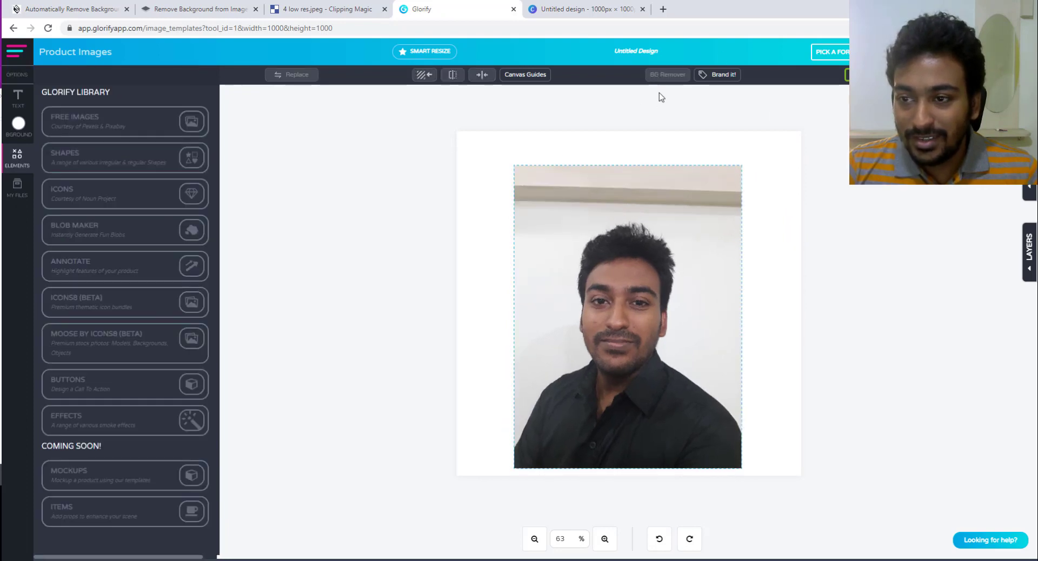
click(574, 8)
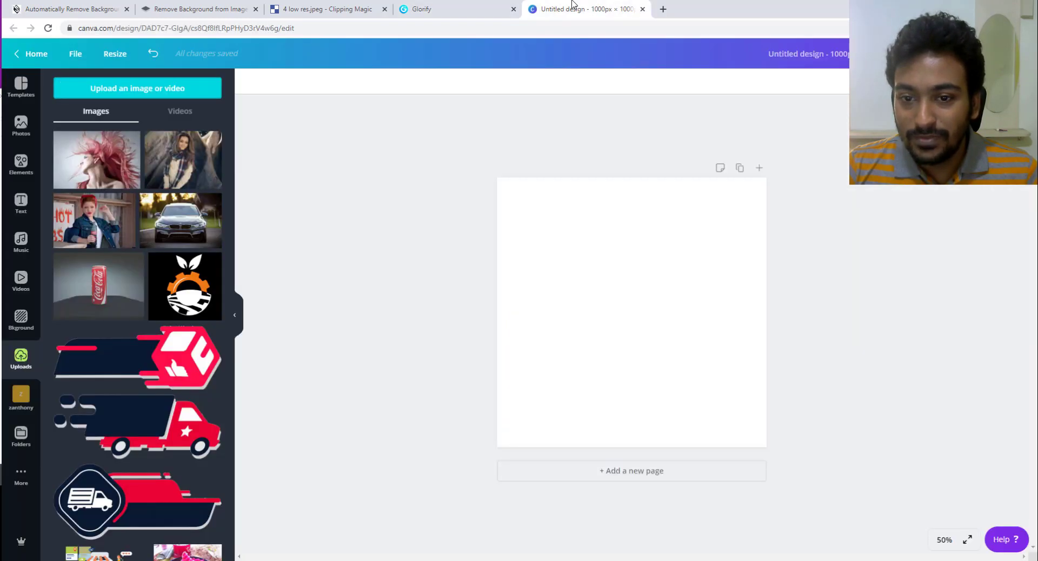
click(500, 6)
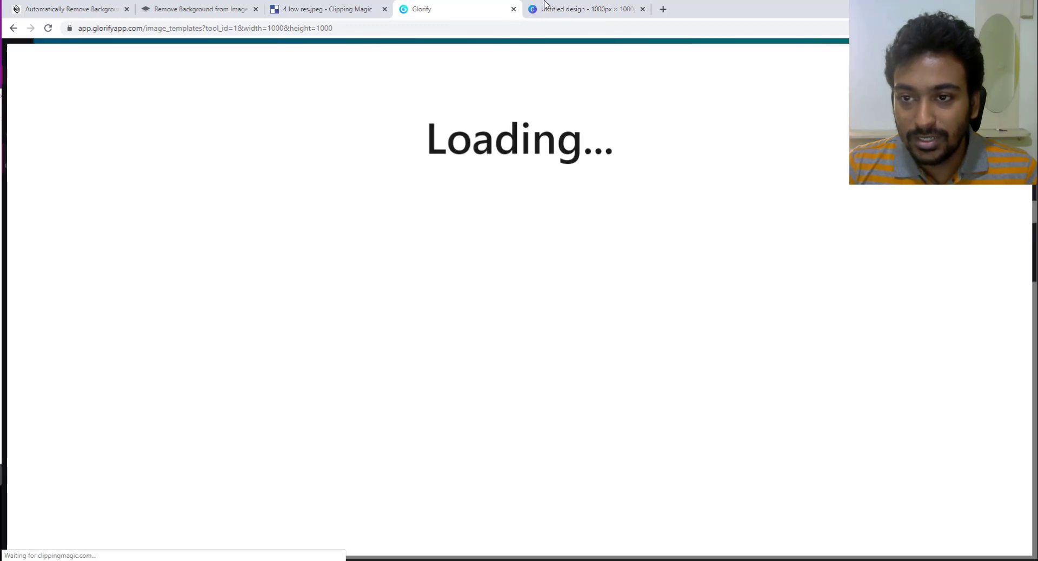
Step: Place the uploaded portrait upright on the blank Canva page and apply the Background Remover effect
click(574, 8)
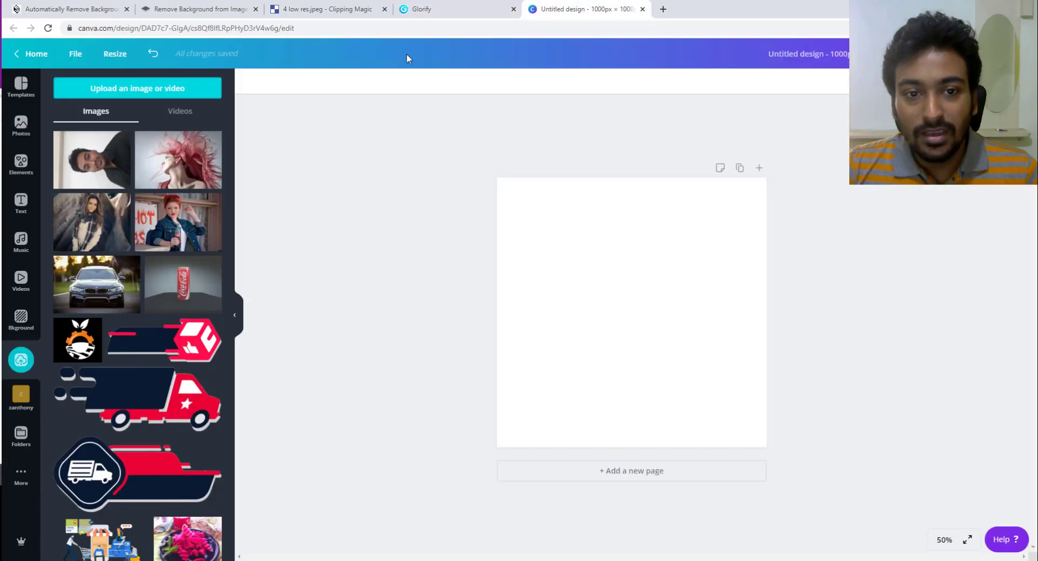
drag(115, 142, 653, 263)
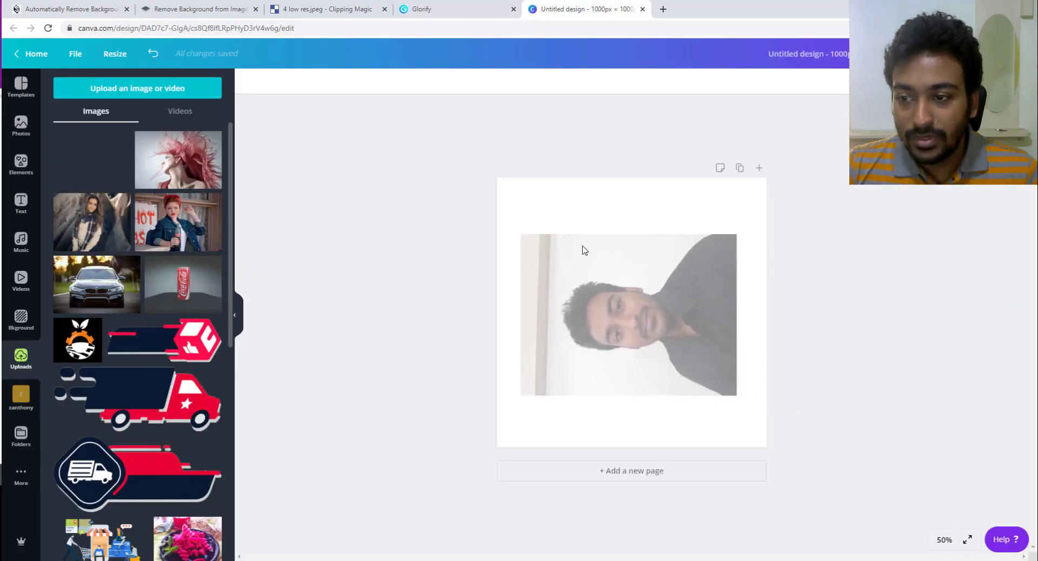
drag(628, 416, 531, 318)
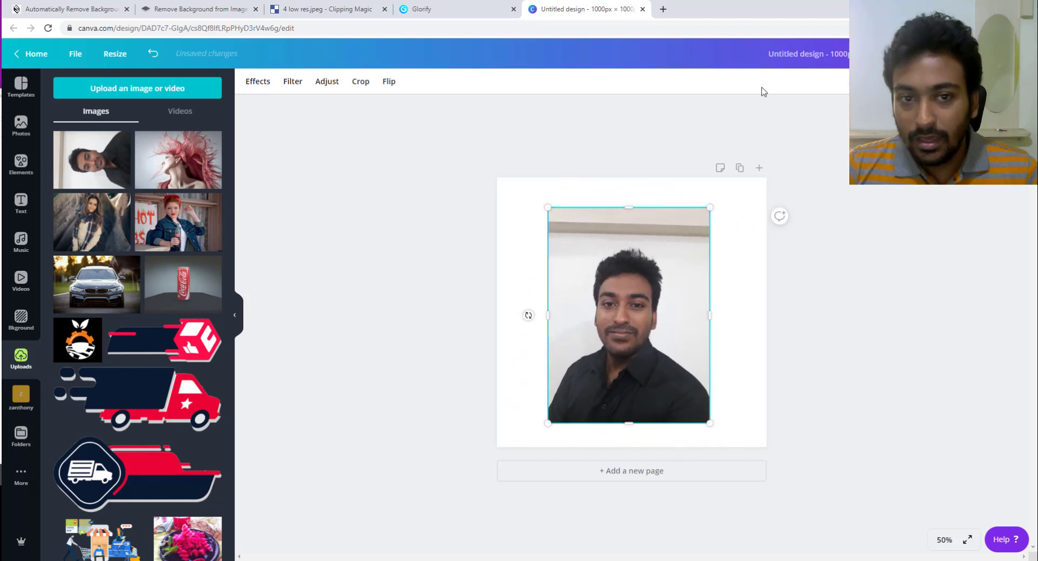
click(270, 87)
click(134, 112)
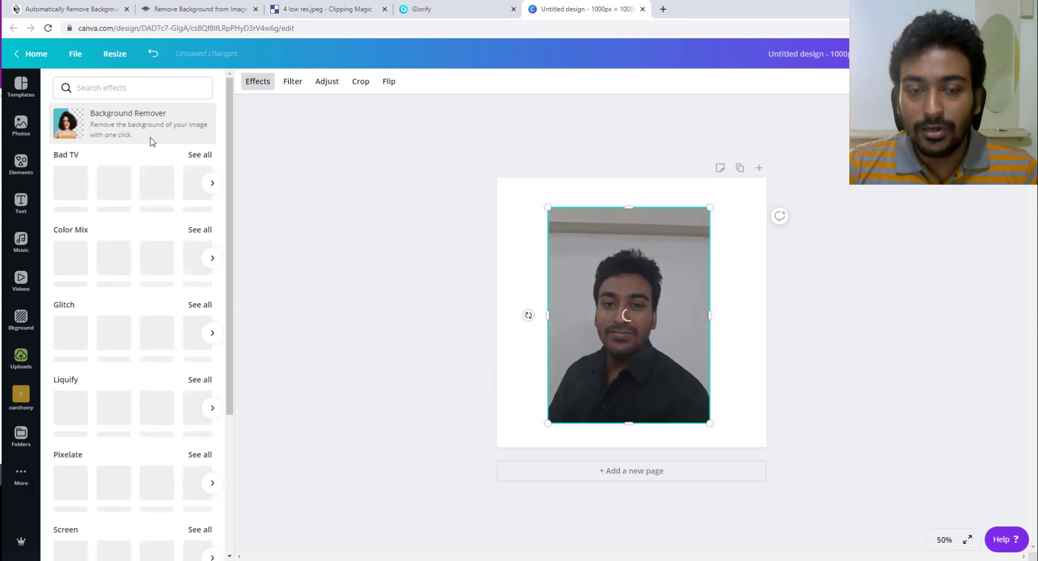
Step: Return to Slazzer, download the portrait cutout as 4 low res.png, and open it in Photos
click(79, 5)
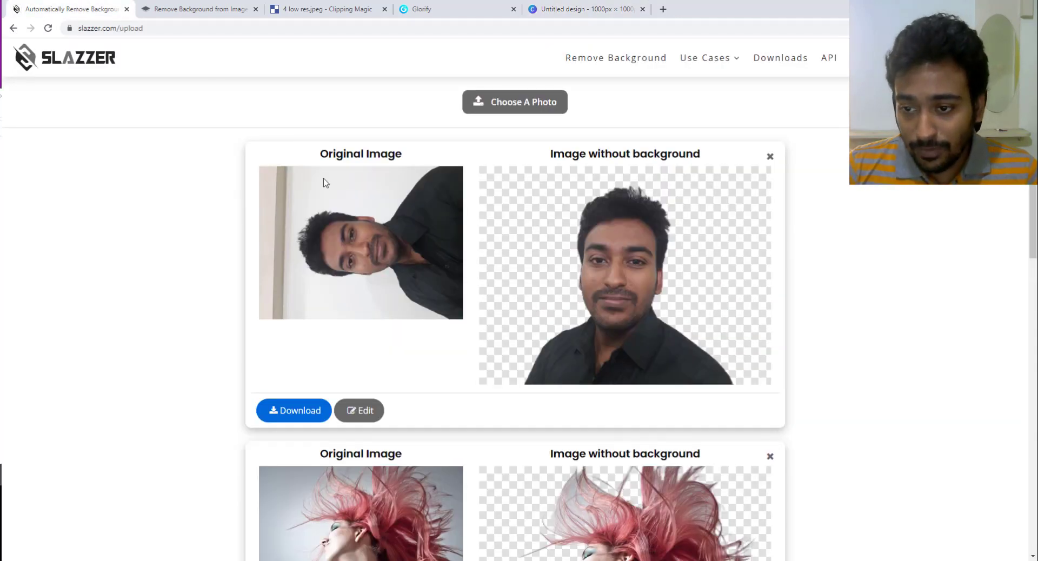
click(287, 417)
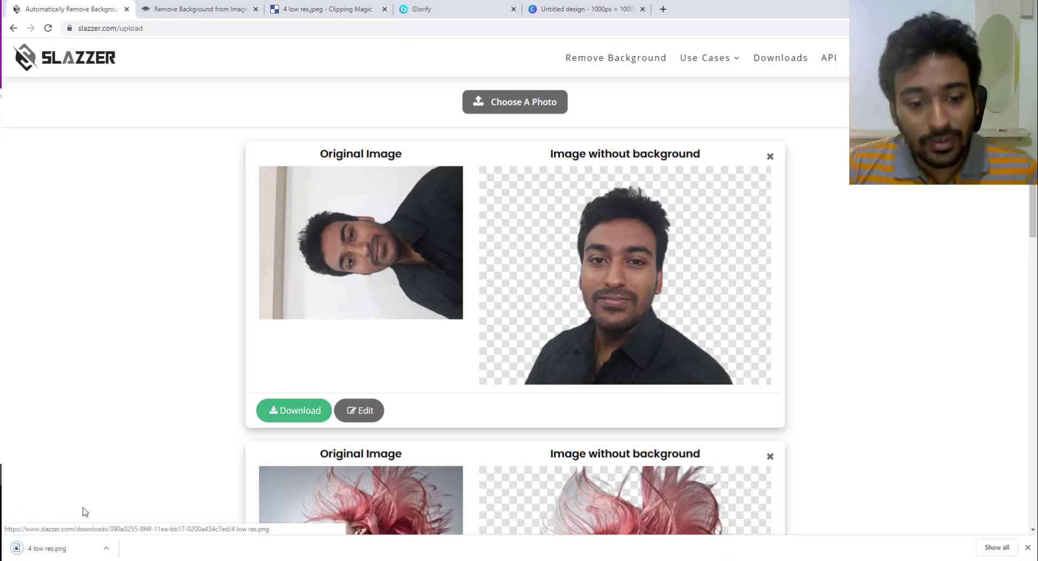
click(64, 552)
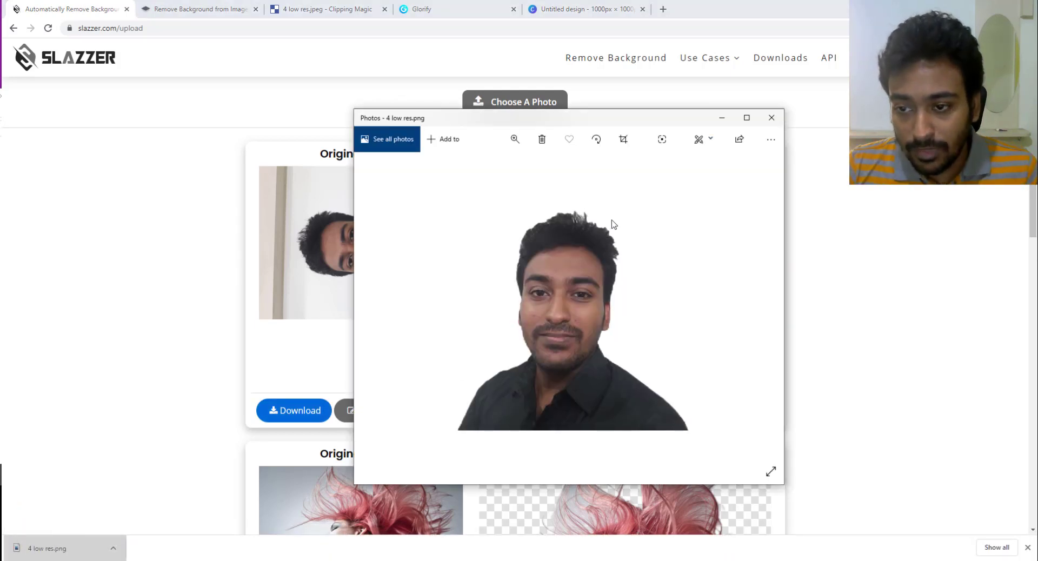
Step: Examine the face, hair and shirt edges of Slazzer's enlarged cutout, and close the viewer
click(515, 138)
click(494, 167)
drag(546, 256, 567, 196)
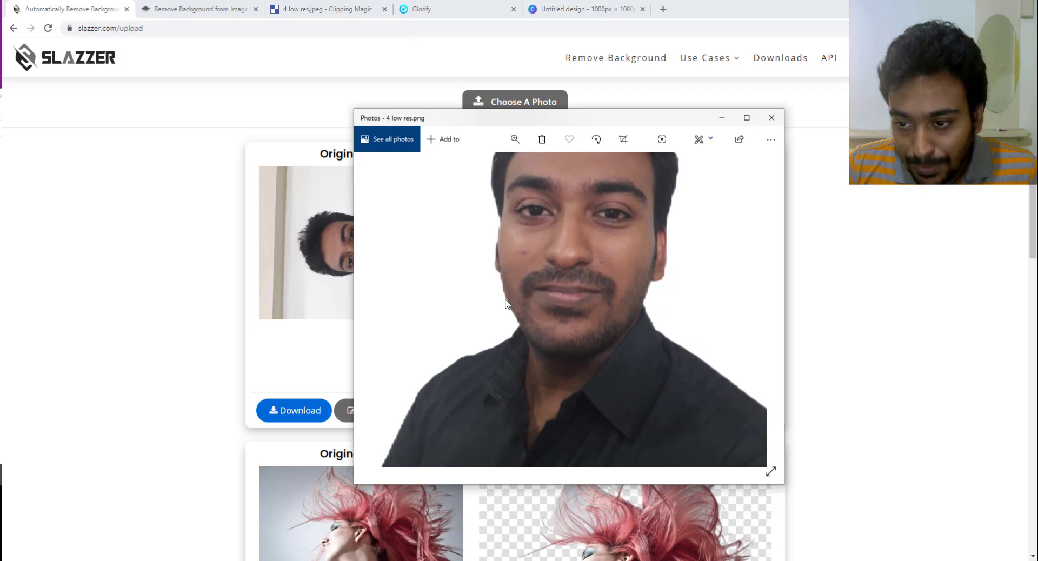
drag(527, 305, 549, 344)
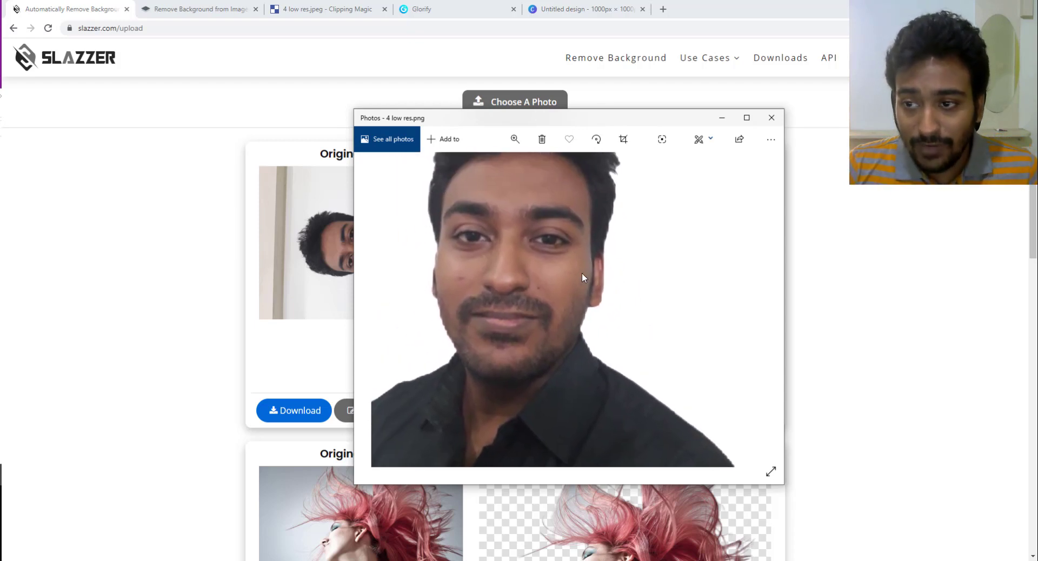
click(771, 118)
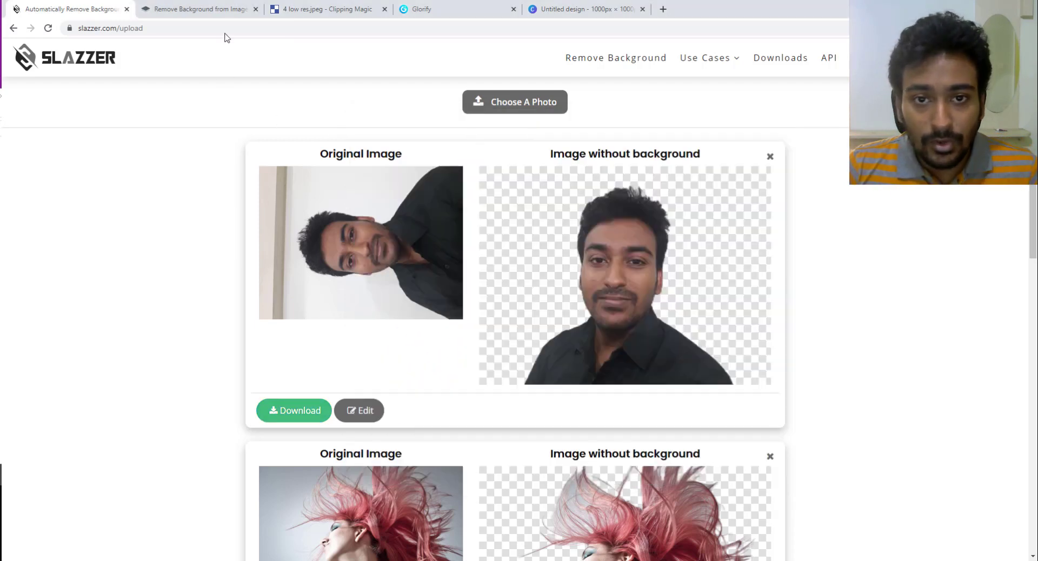
Step: Switch to remove.bg, download its portrait cutout, and open the file in Photos
click(227, 7)
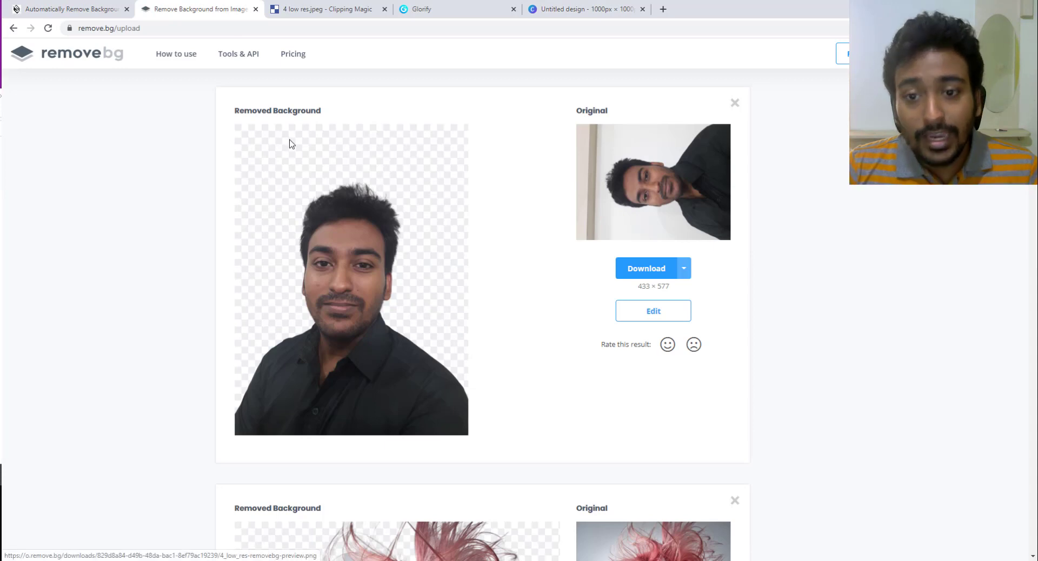
click(630, 265)
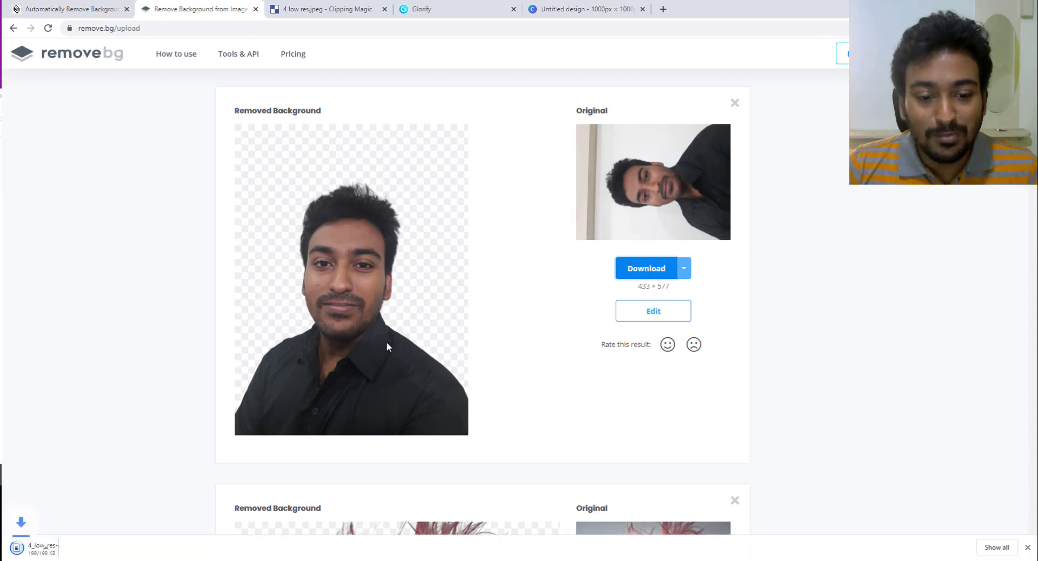
click(54, 556)
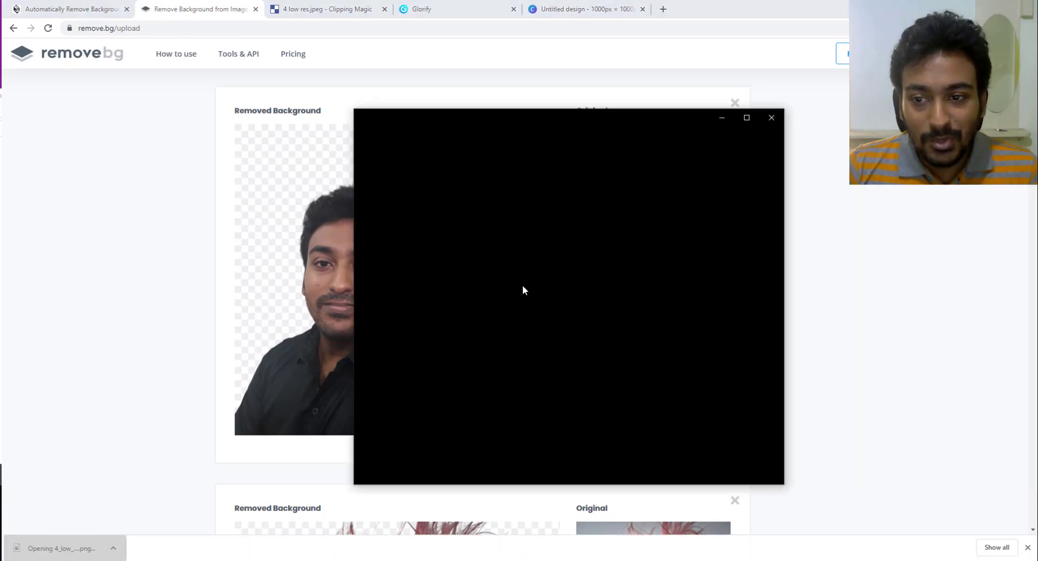
Step: Enlarge the remove.bg cutout in Photos and move its window aside to make room for a comparison
drag(539, 121, 564, 126)
click(539, 143)
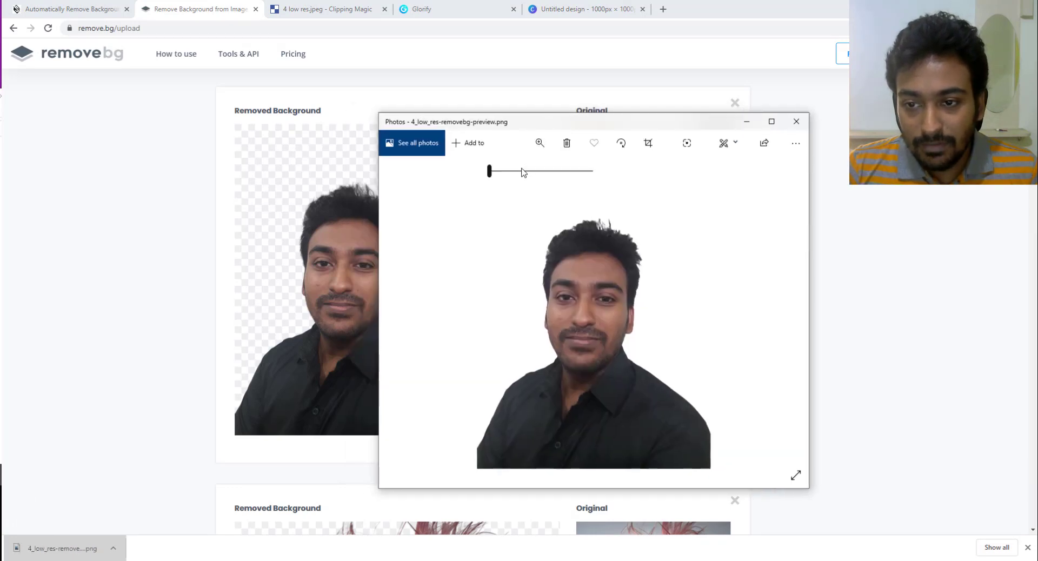
scroll(527, 171, up, 1)
drag(529, 171, 505, 174)
drag(593, 122, 742, 116)
Step: Download Slazzer's portrait cutout again and bring 4 low res (1).png to the front in Photos
click(65, 8)
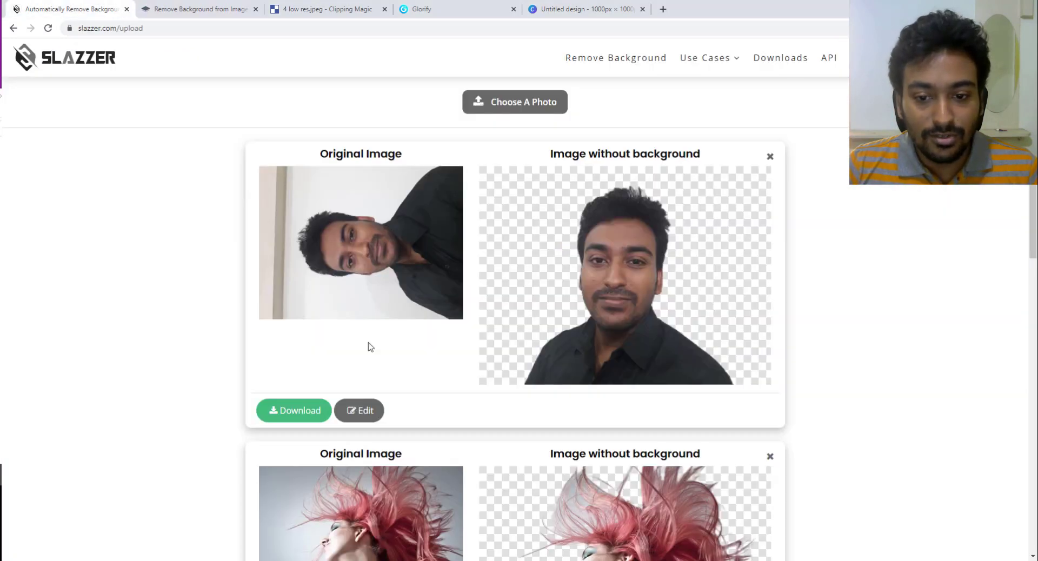
click(298, 411)
click(56, 545)
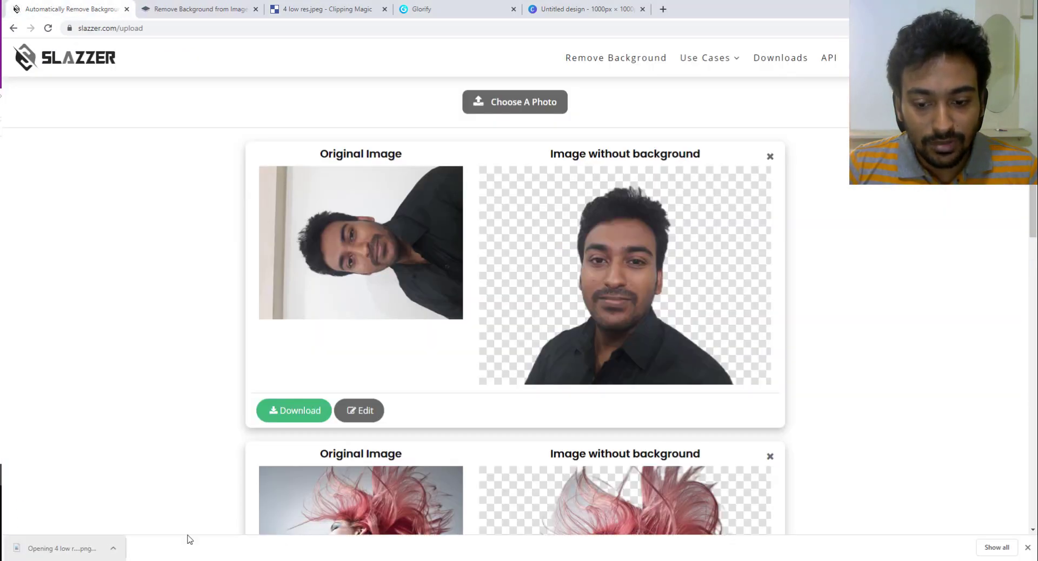
mouse_move(384, 560)
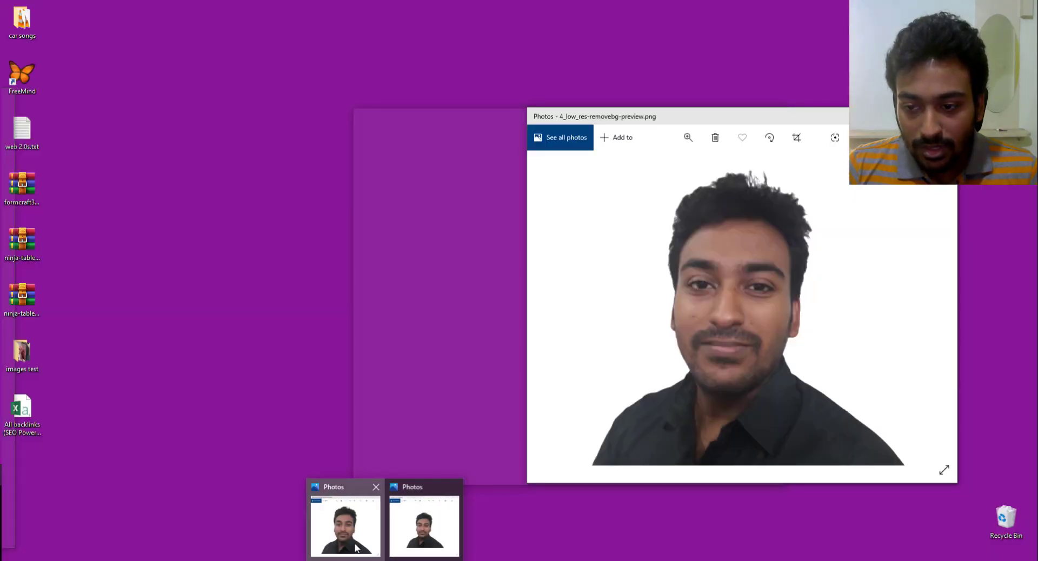
click(373, 551)
click(433, 144)
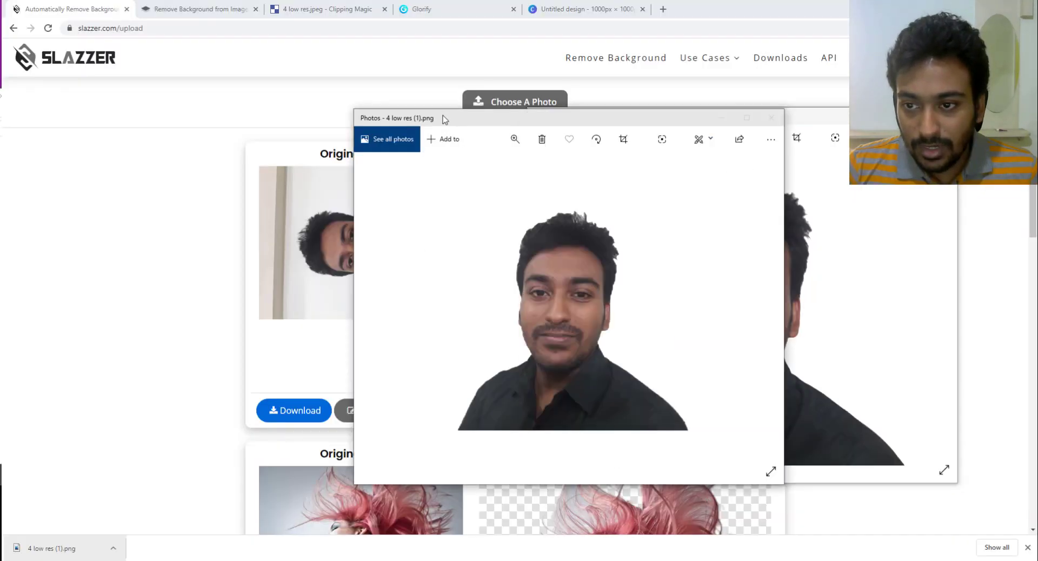
Step: Place the Slazzer cutout window beside the remove.bg one and set its zoom to 21 for comparison
drag(467, 111, 186, 116)
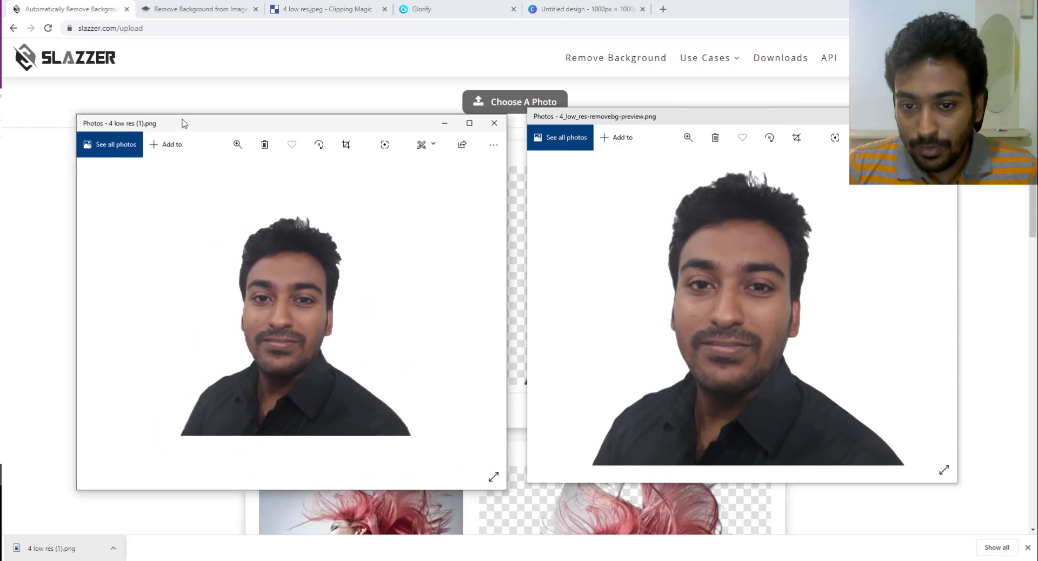
click(238, 145)
drag(194, 173, 211, 172)
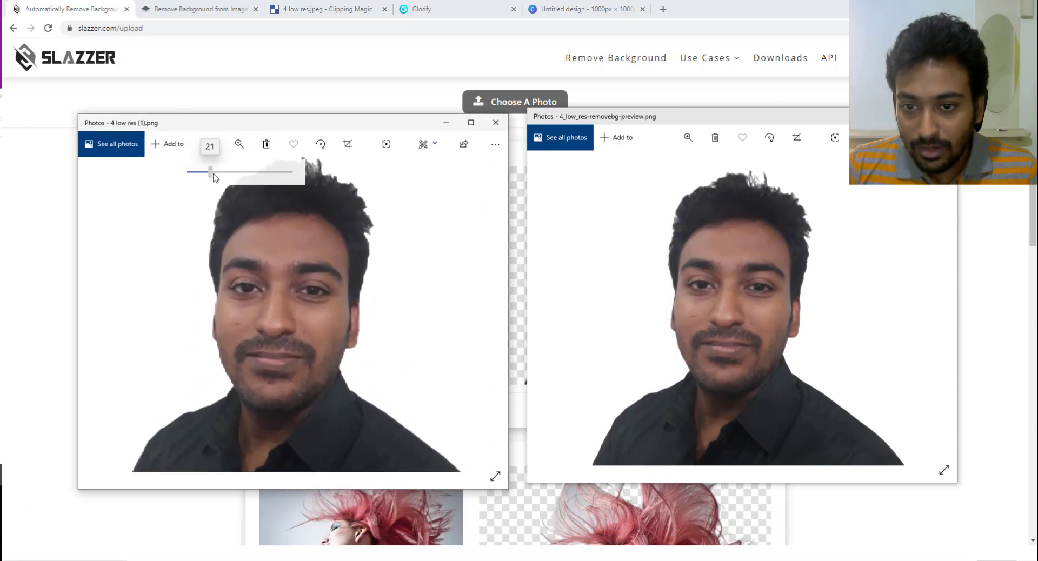
Step: Enlarge the remove.bg cutout in Photos for a closer comparison and bring its shoulders into view
scroll(297, 241, down, 2)
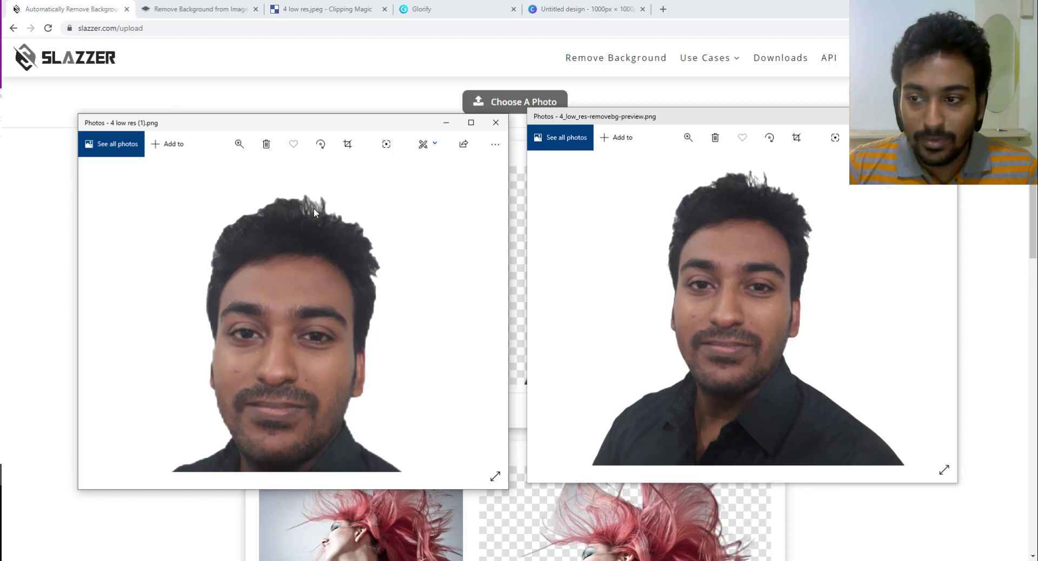
click(688, 137)
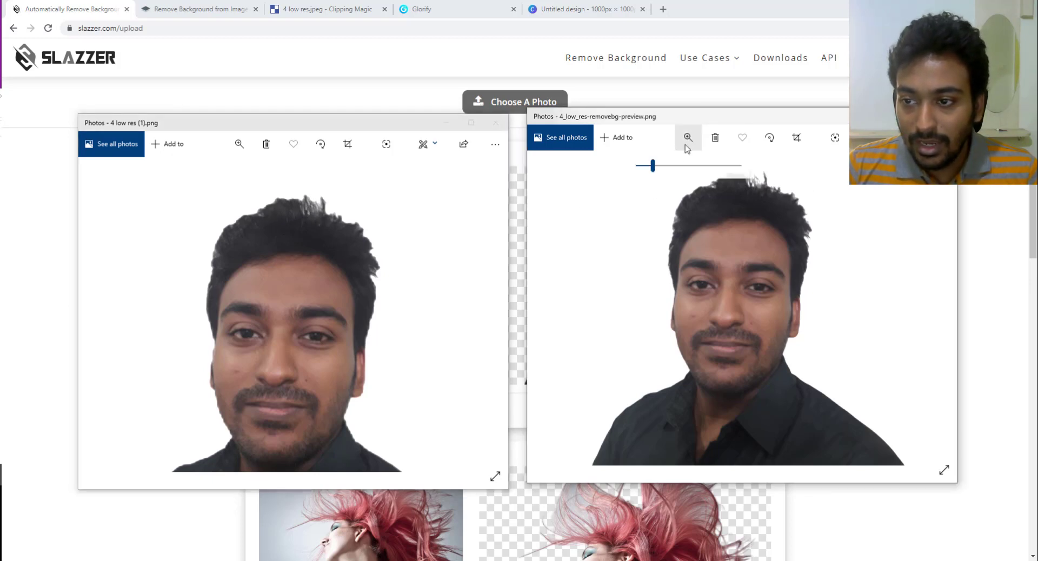
drag(653, 166, 673, 167)
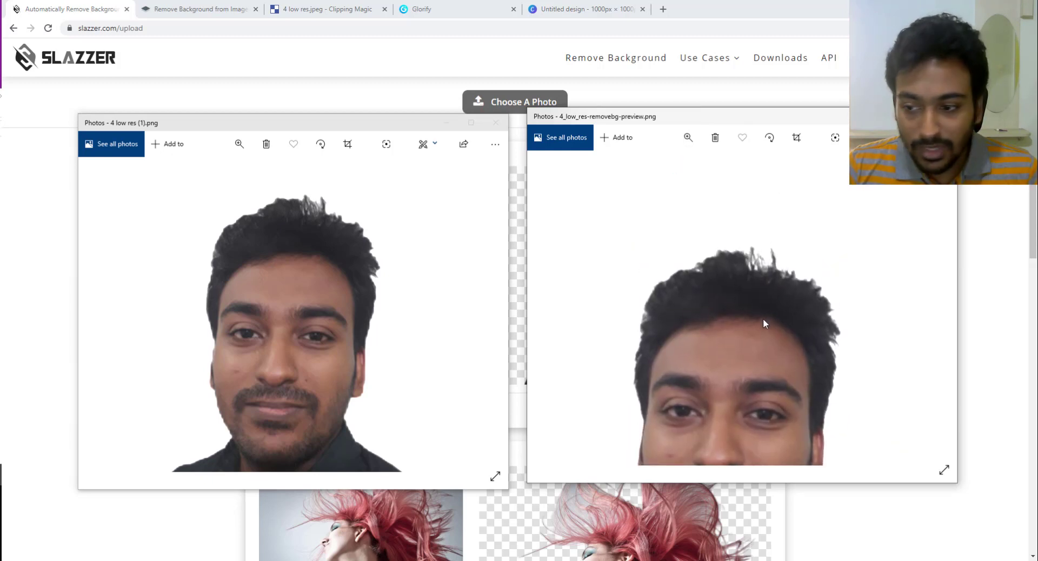
drag(714, 476, 781, 257)
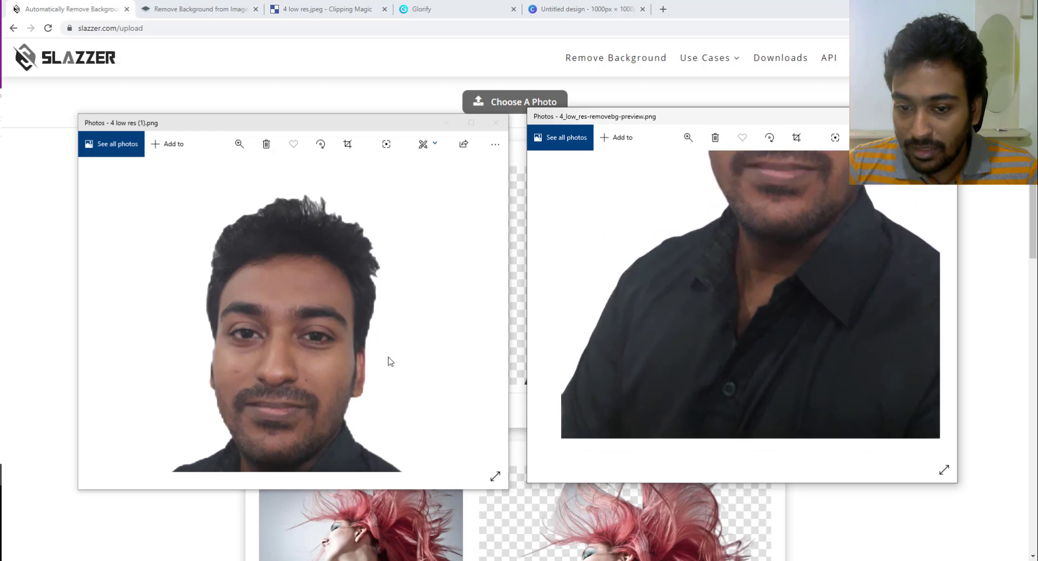
Step: Compare the hair, face and shoulder edges of the Slazzer and remove.bg cutouts in the two Photos windows
scroll(389, 358, up, 3)
drag(285, 265, 327, 336)
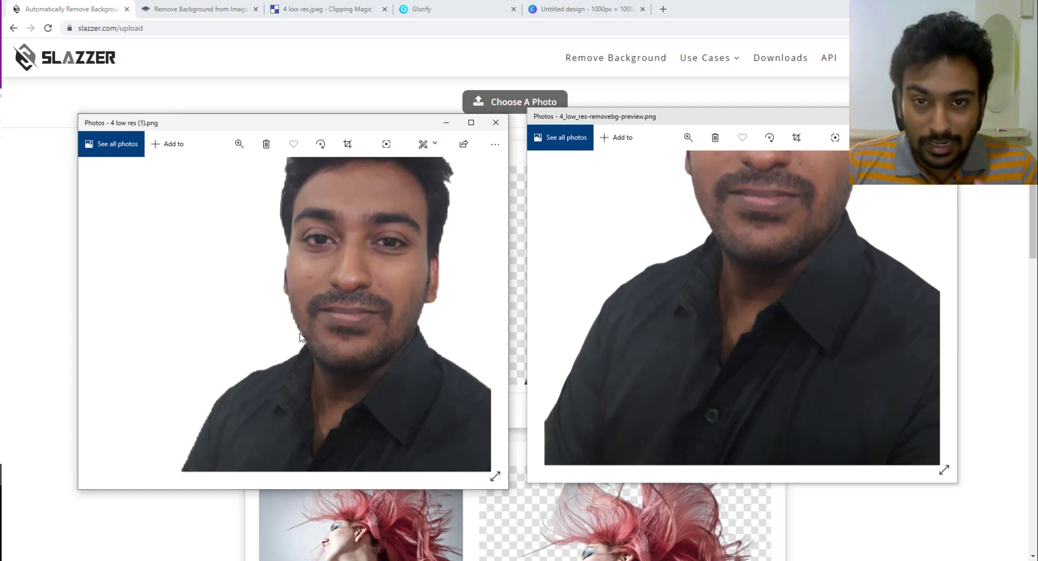
scroll(642, 274, up, 2)
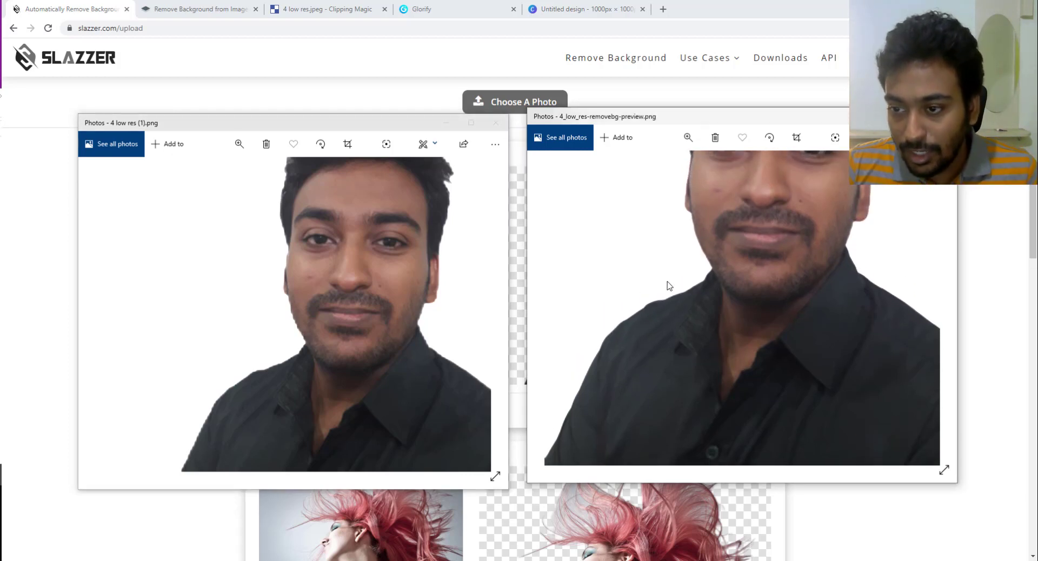
drag(699, 247, 702, 298)
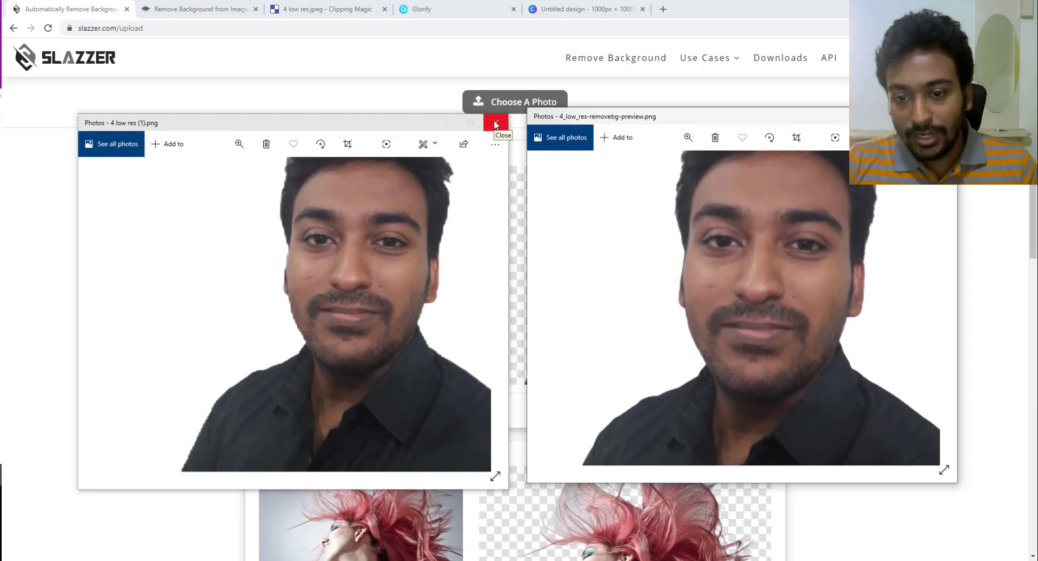
drag(738, 326, 702, 427)
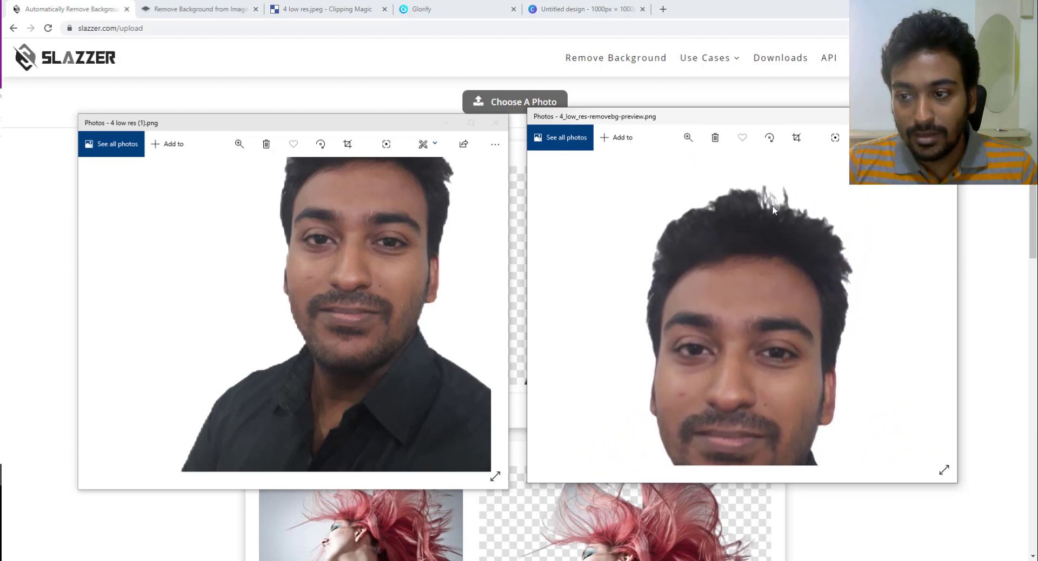
drag(400, 243, 390, 306)
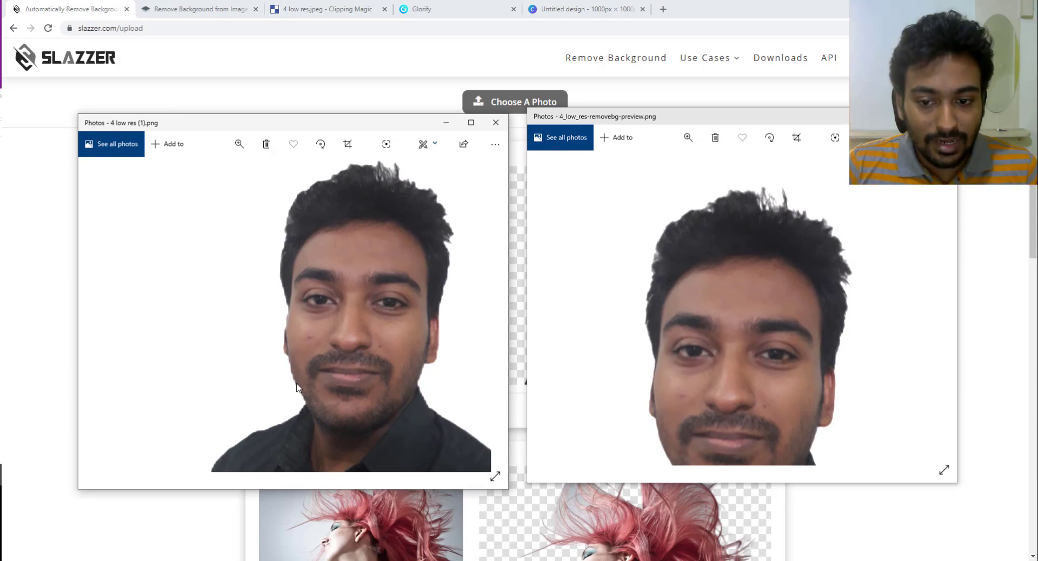
Step: Close both Photos windows and switch to the remove.bg results page
click(495, 122)
click(944, 115)
click(194, 9)
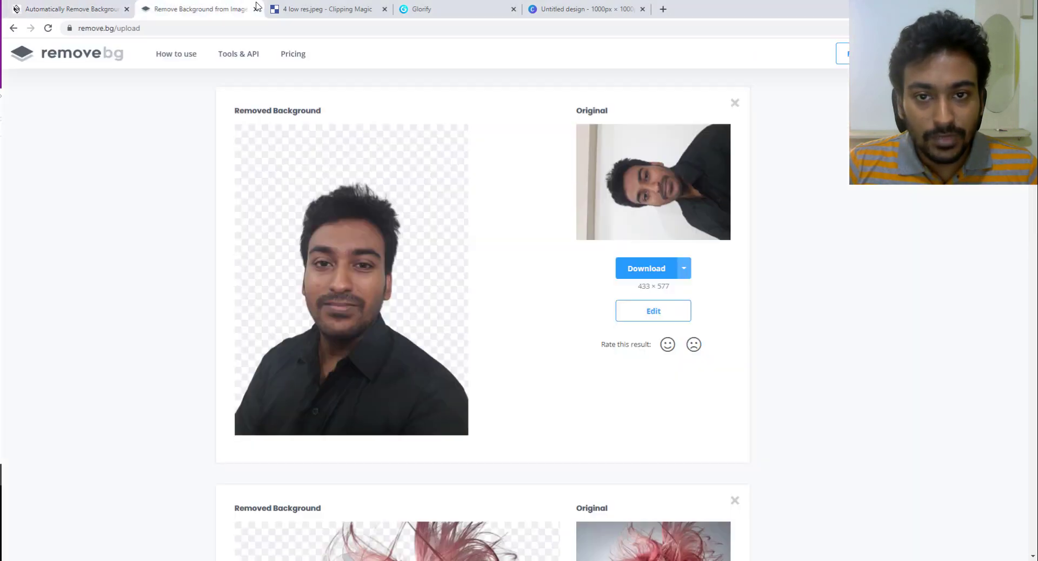
Step: Examine the hair and shoulder edges of the portrait cutout in Clipping Magic and in Glorify
click(314, 7)
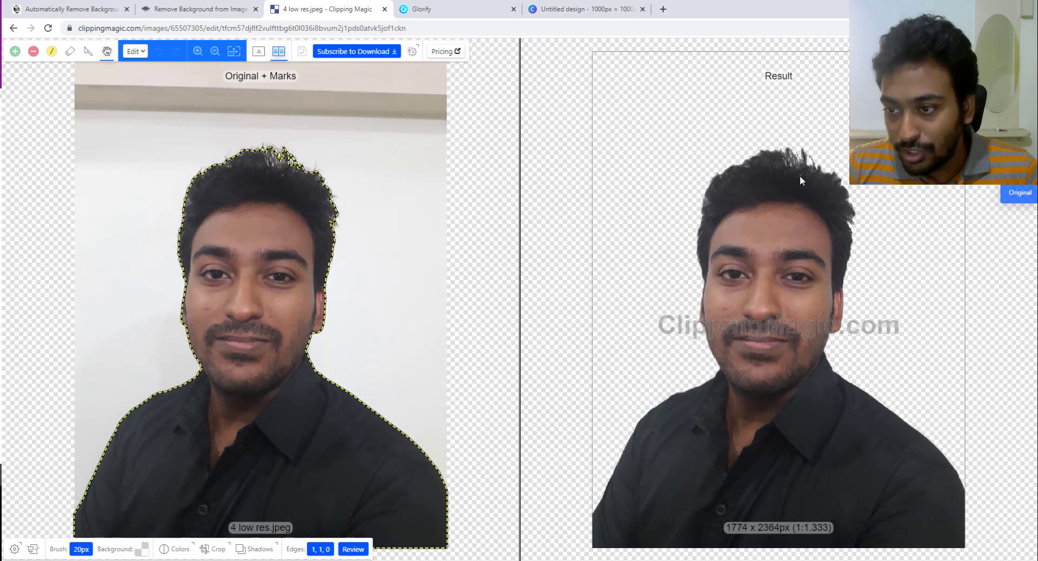
mouse_move(799, 175)
mouse_down()
mouse_move(744, 183)
mouse_move(777, 183)
mouse_up()
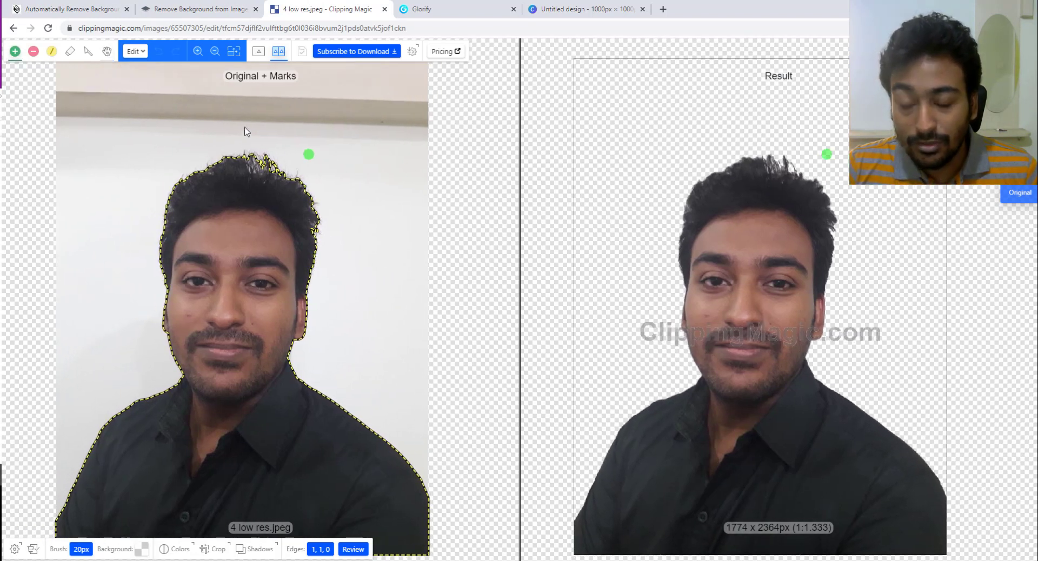
click(198, 51)
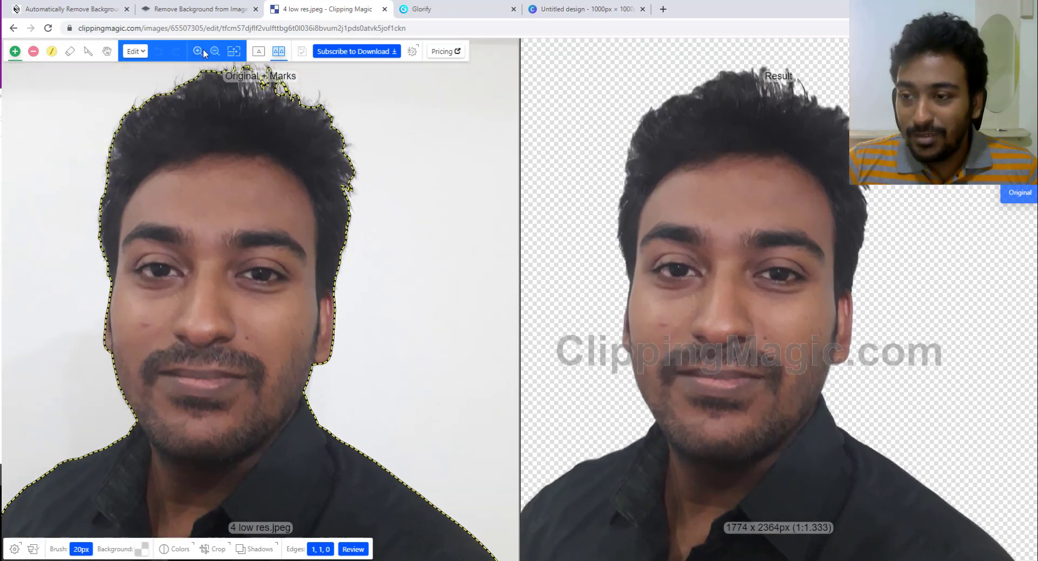
drag(690, 145, 681, 294)
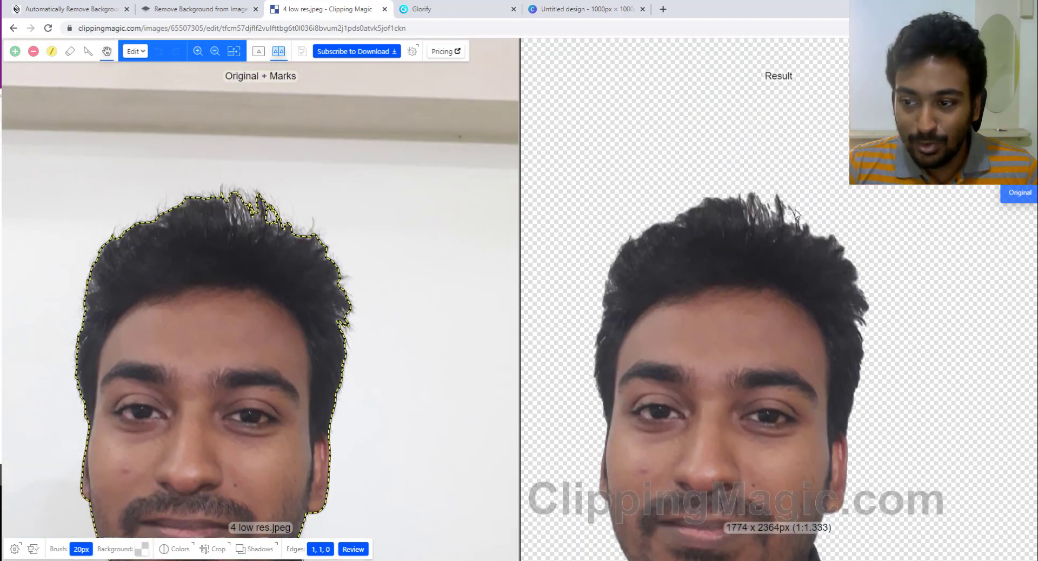
mouse_move(797, 225)
mouse_down()
mouse_move(800, 128)
mouse_move(756, 215)
mouse_move(764, 179)
mouse_move(787, 171)
mouse_up()
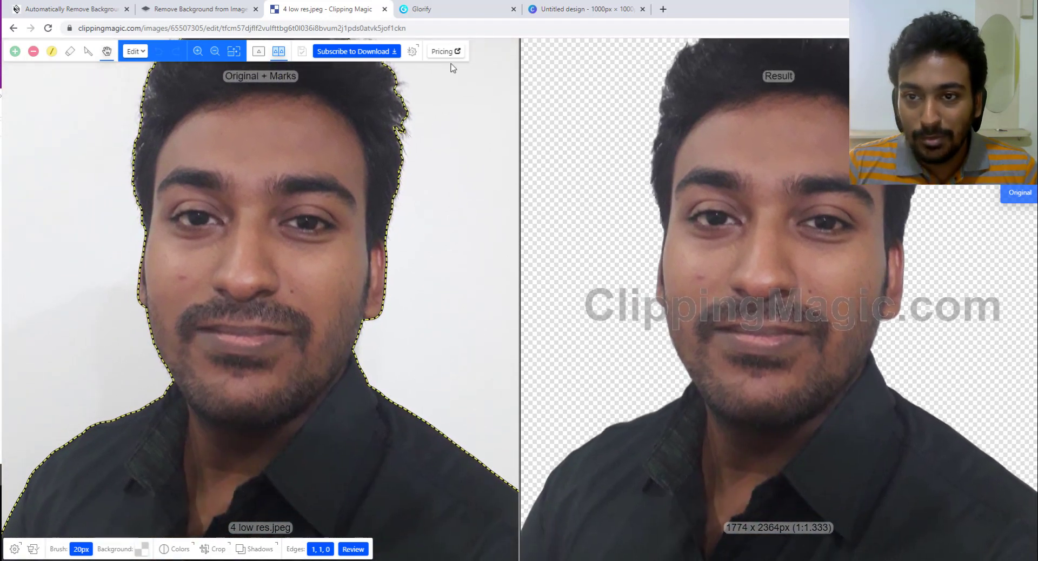
key(g)
click(450, 7)
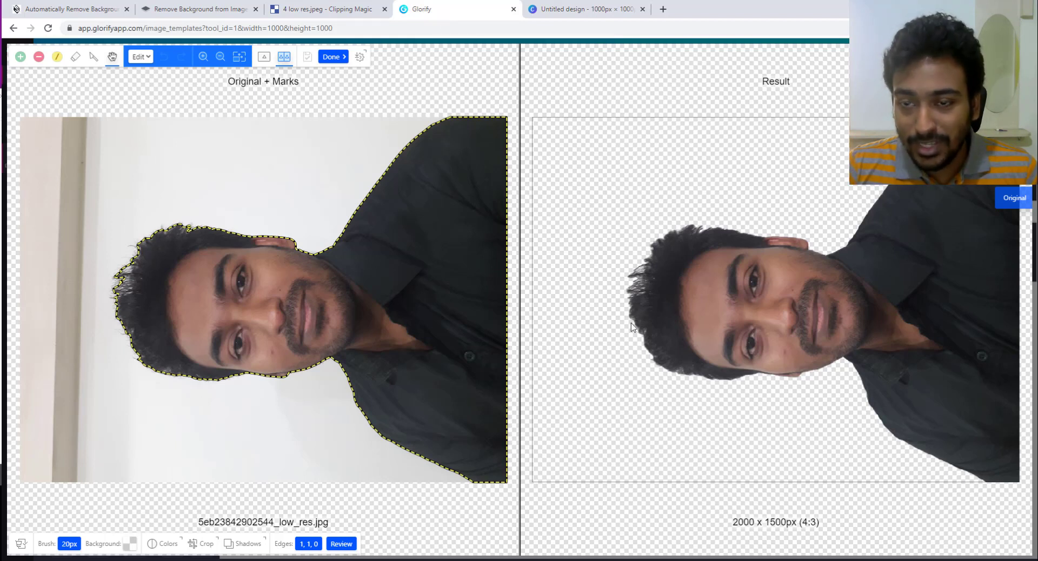
drag(806, 318, 793, 313)
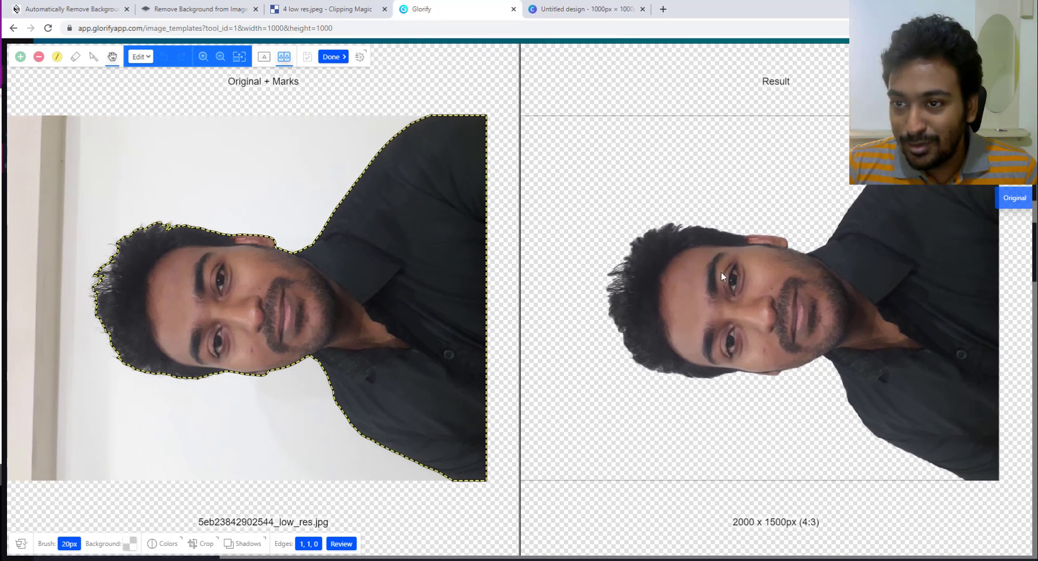
Step: Switch to the Canva design, enlarge the cutout portrait beyond the page and reposition it so the head fills the page
click(556, 7)
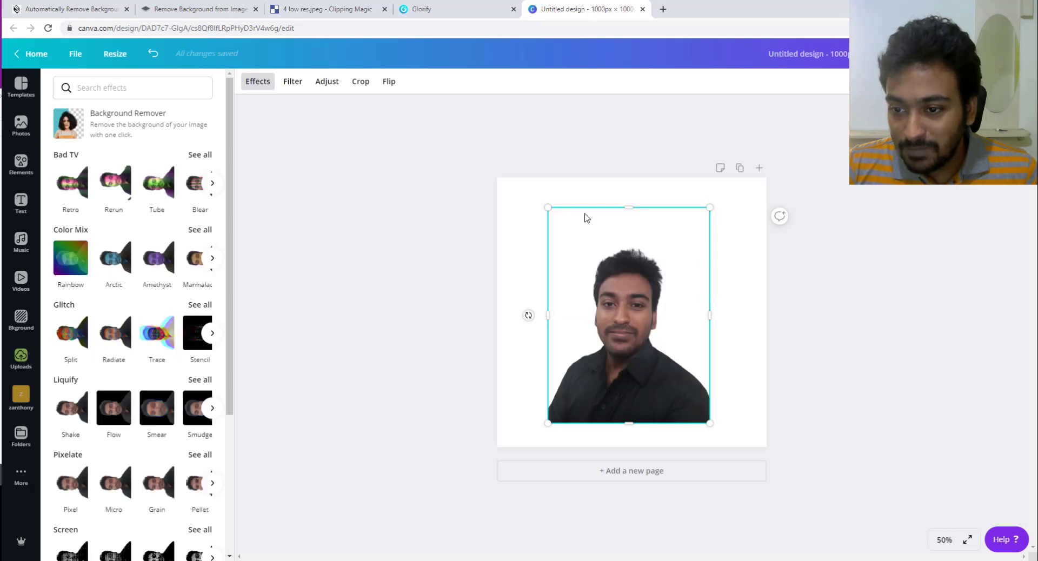
drag(710, 210, 754, 212)
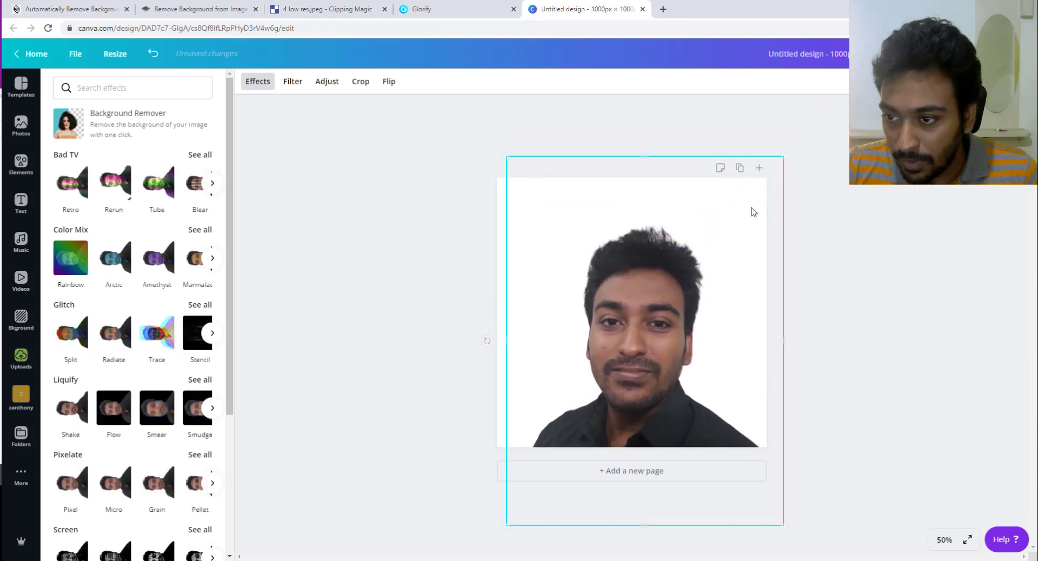
drag(783, 156, 899, 70)
drag(658, 391, 632, 381)
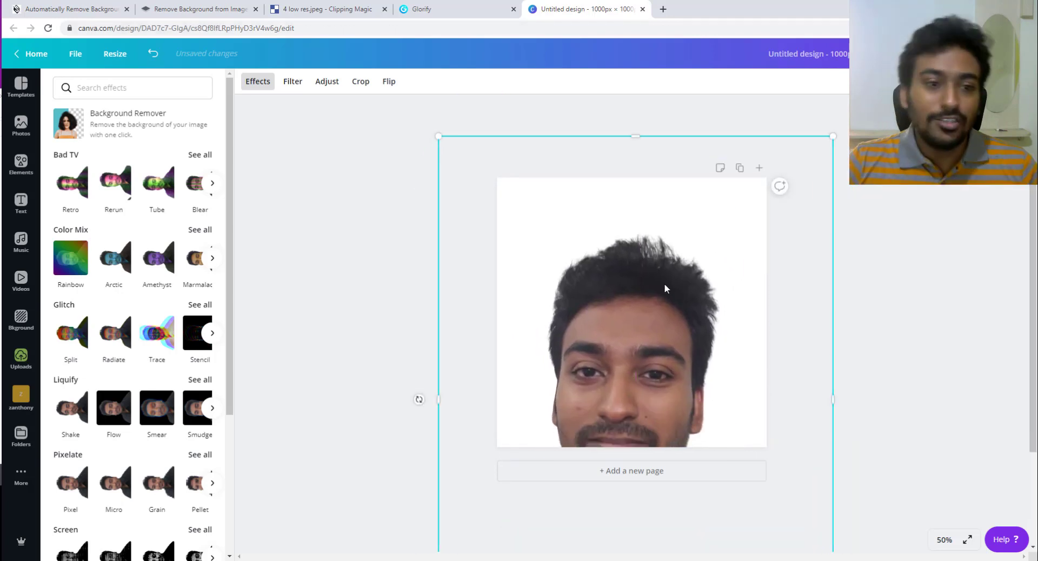
drag(649, 303, 658, 269)
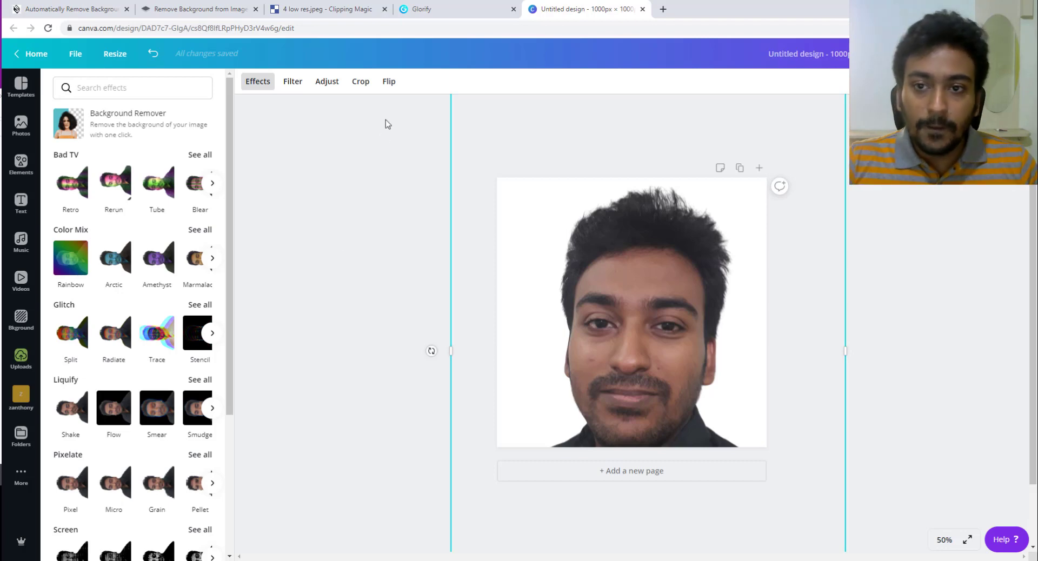
Step: Compare the Glorify portrait result with the remove.bg one by alternating between the two pages
click(432, 7)
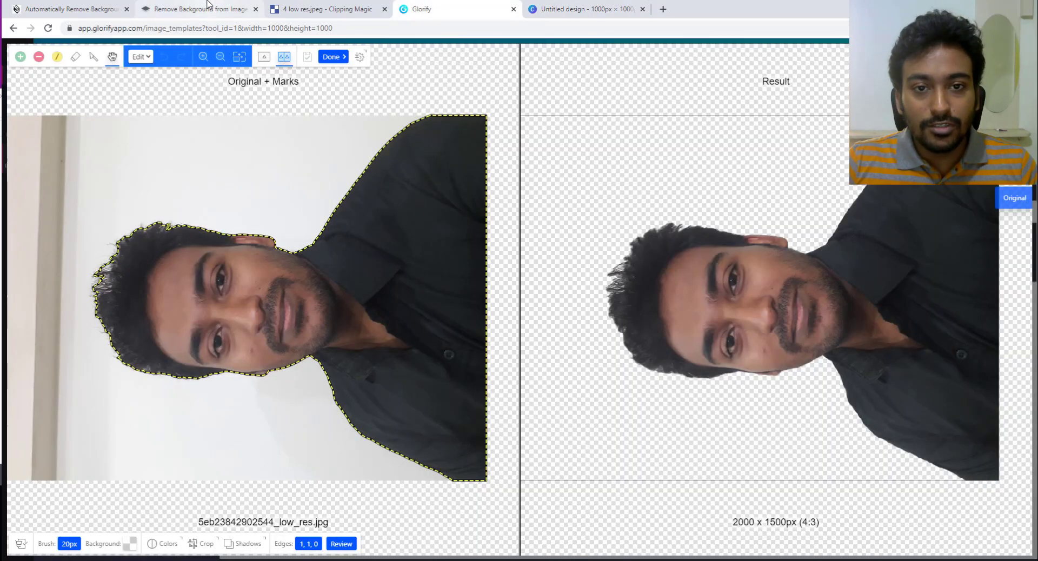
click(207, 6)
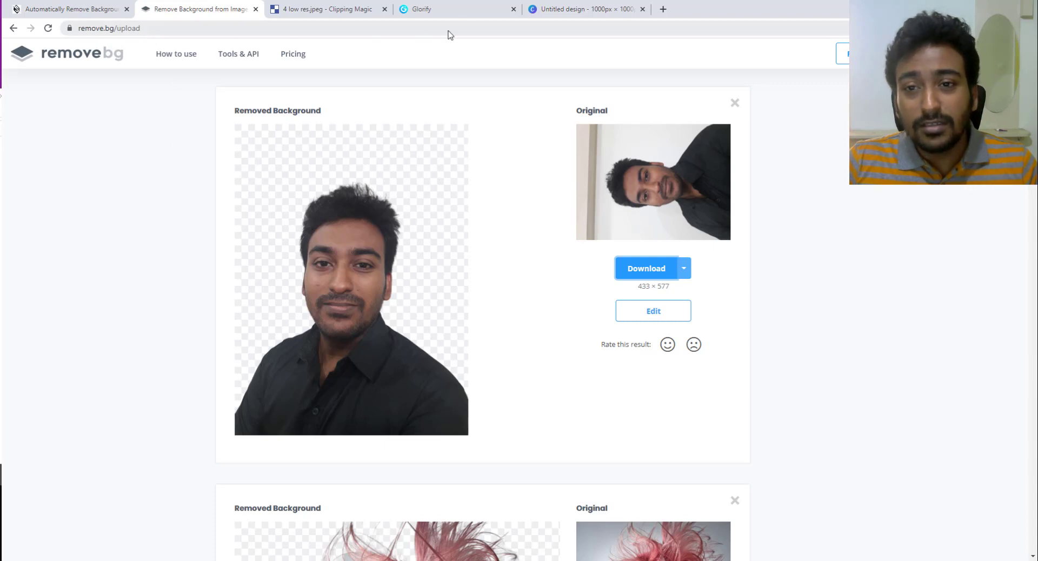
click(467, 18)
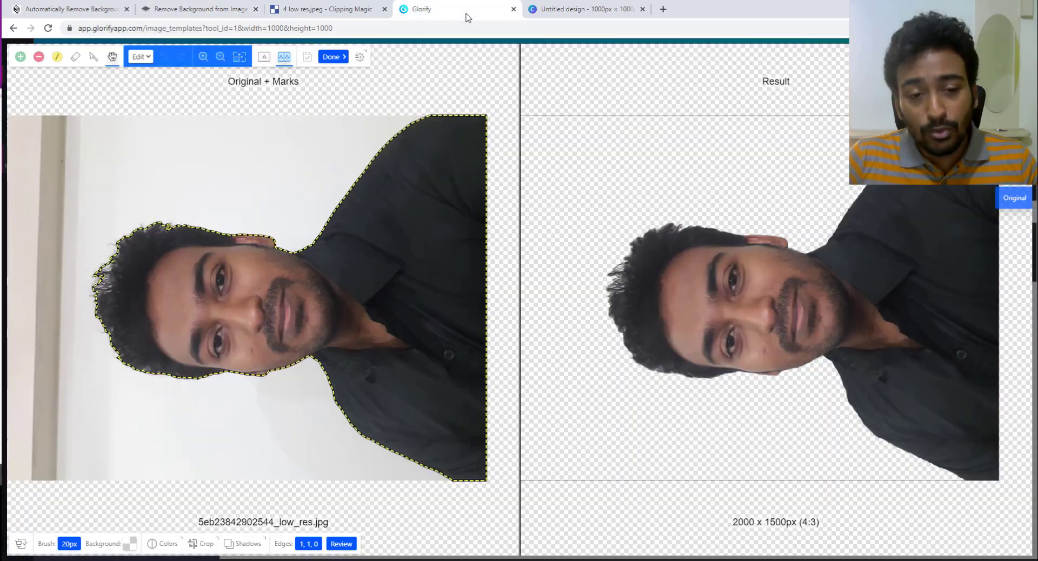
click(206, 5)
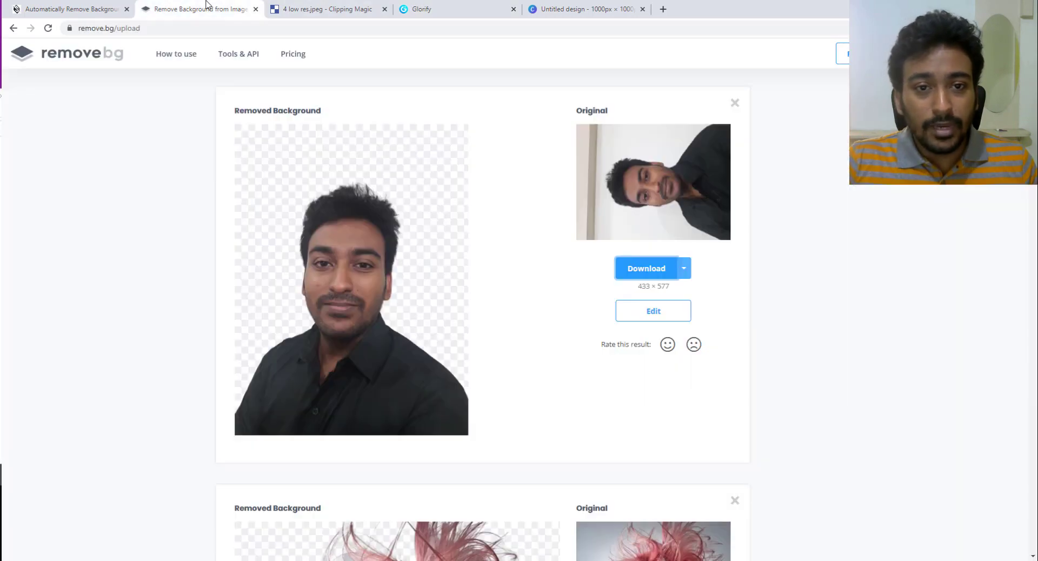
click(440, 5)
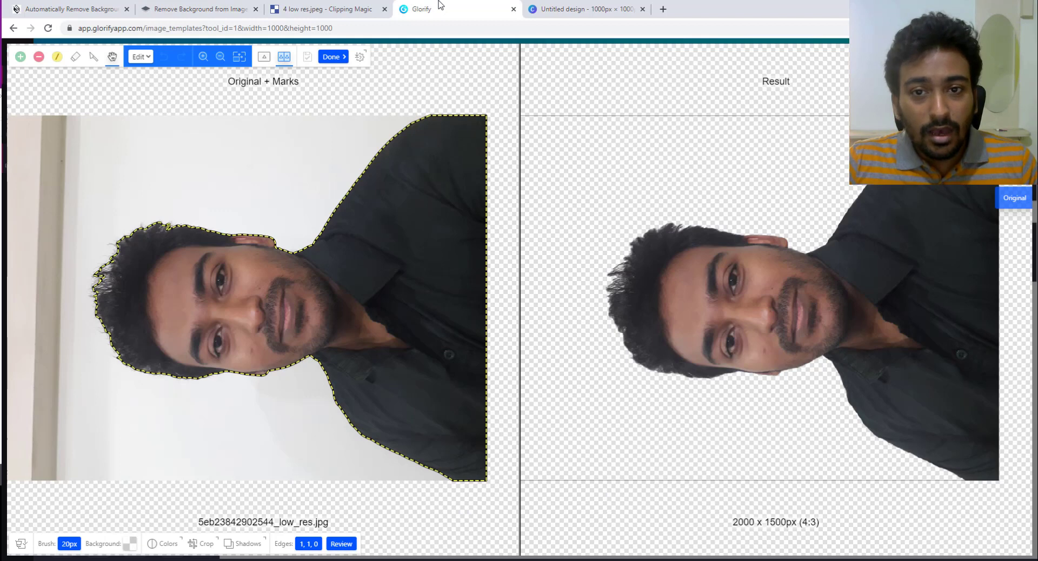
click(227, 7)
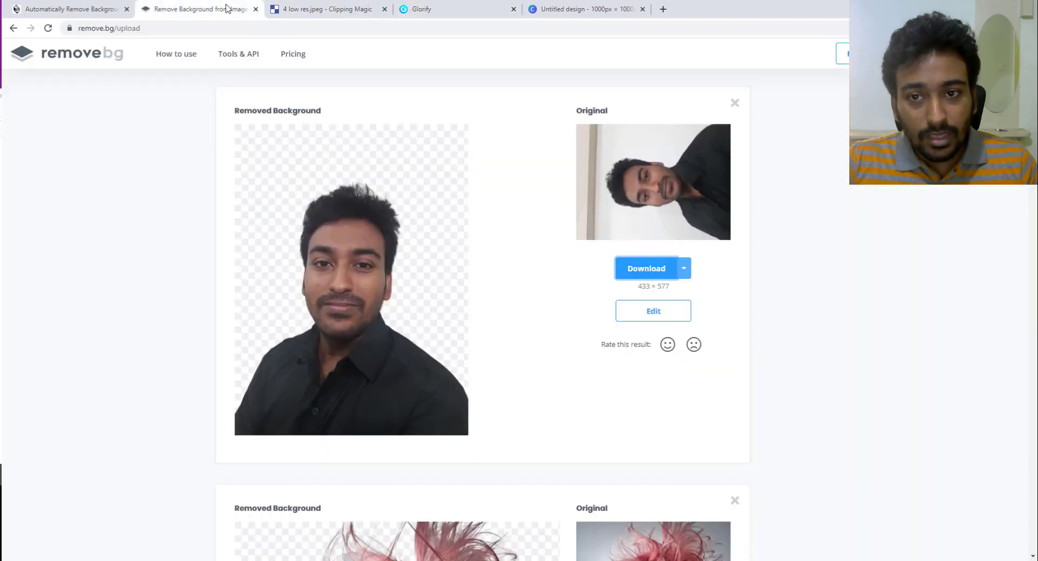
click(402, 5)
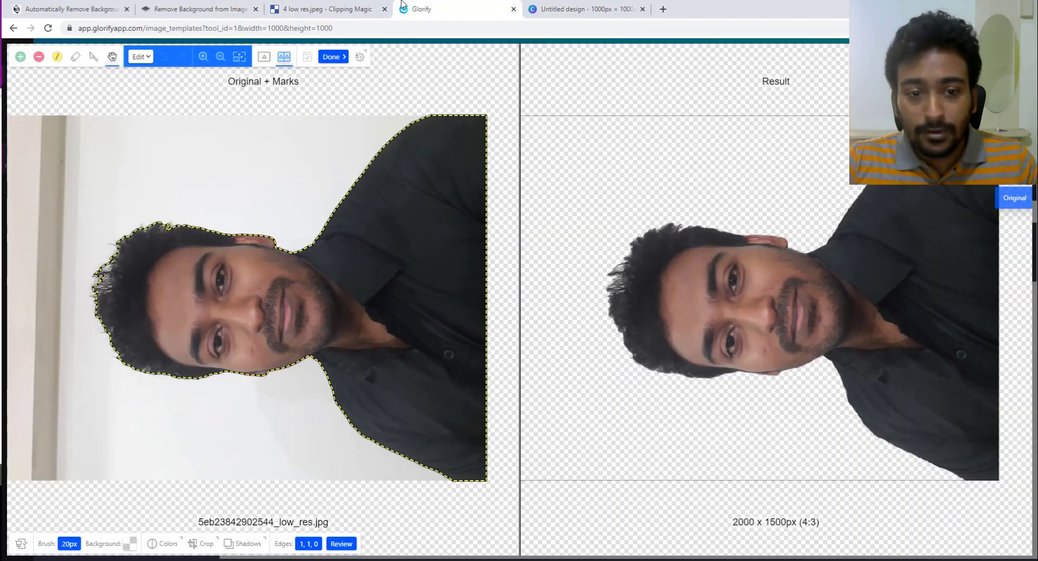
Step: Compare Slazzer's portrait cutout with the results in Glorify, remove.bg and Clipping Magic, ending on the Slazzer page
click(81, 7)
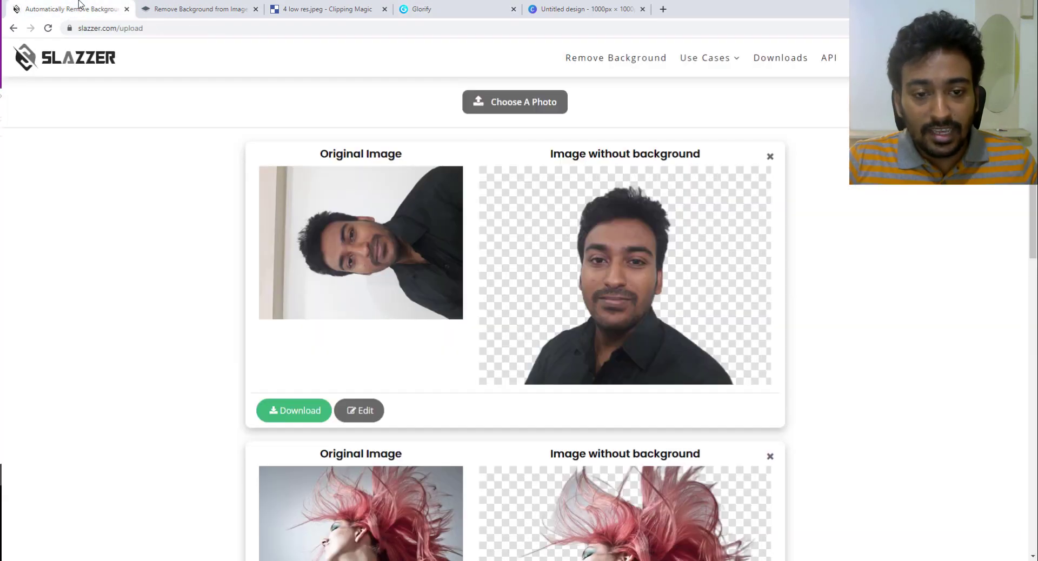
click(436, 5)
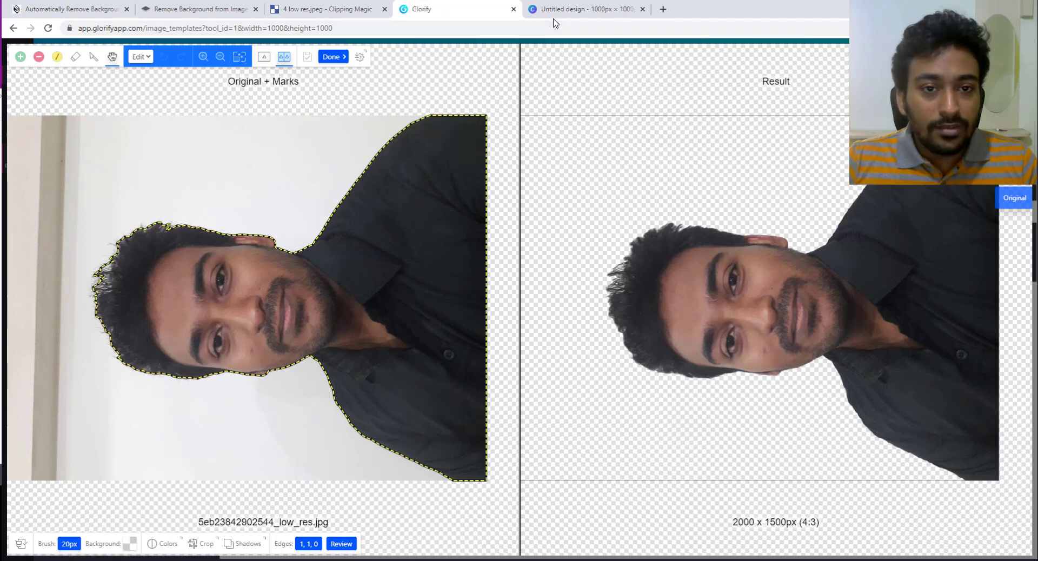
click(227, 7)
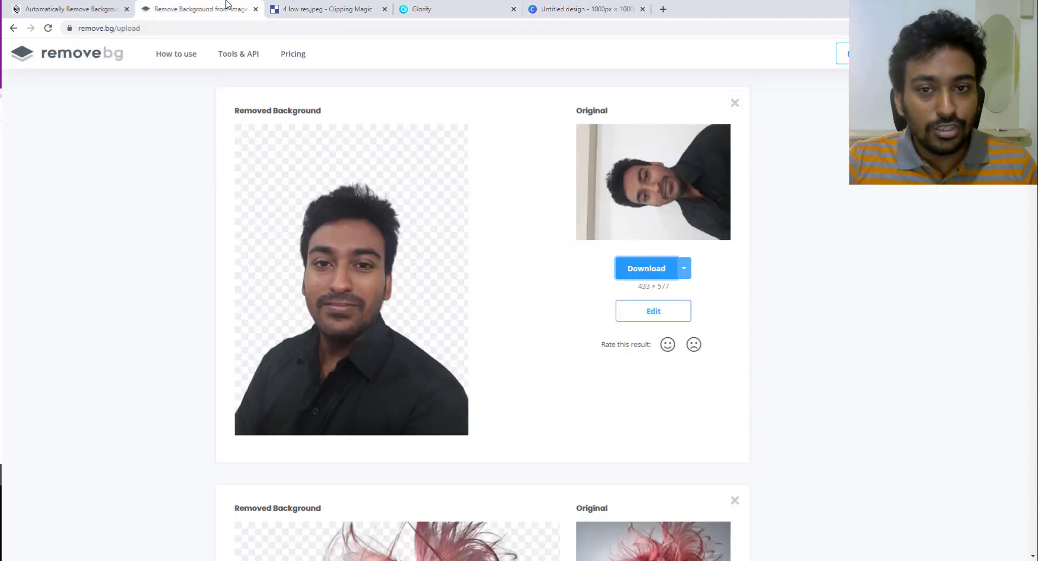
click(414, 6)
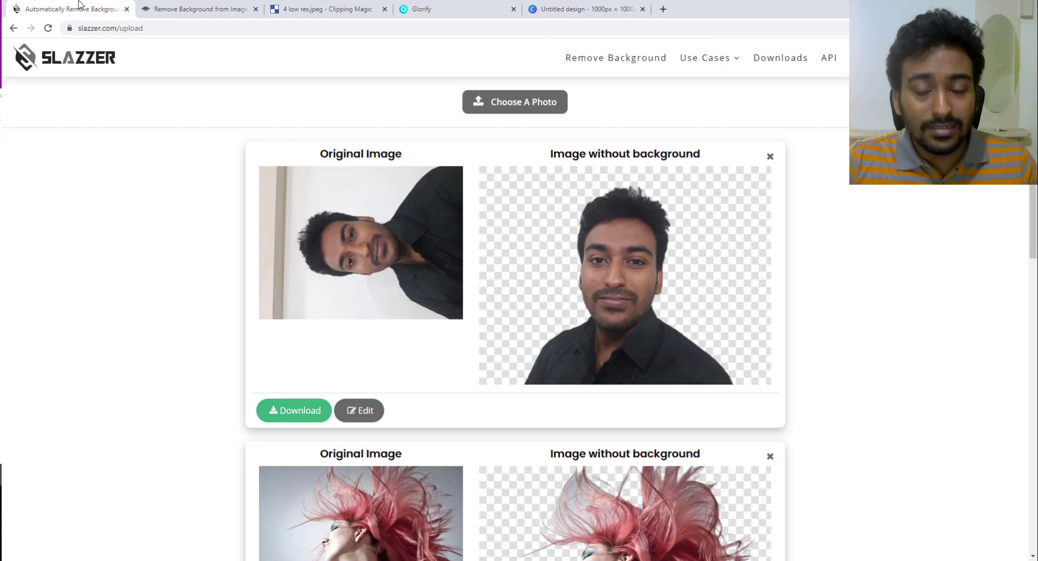
click(368, 4)
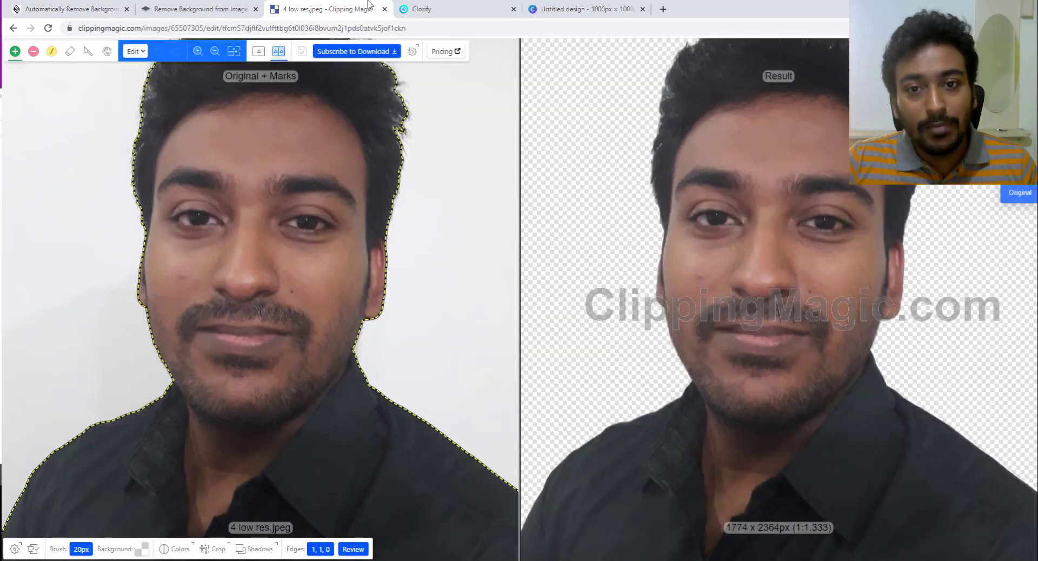
click(412, 5)
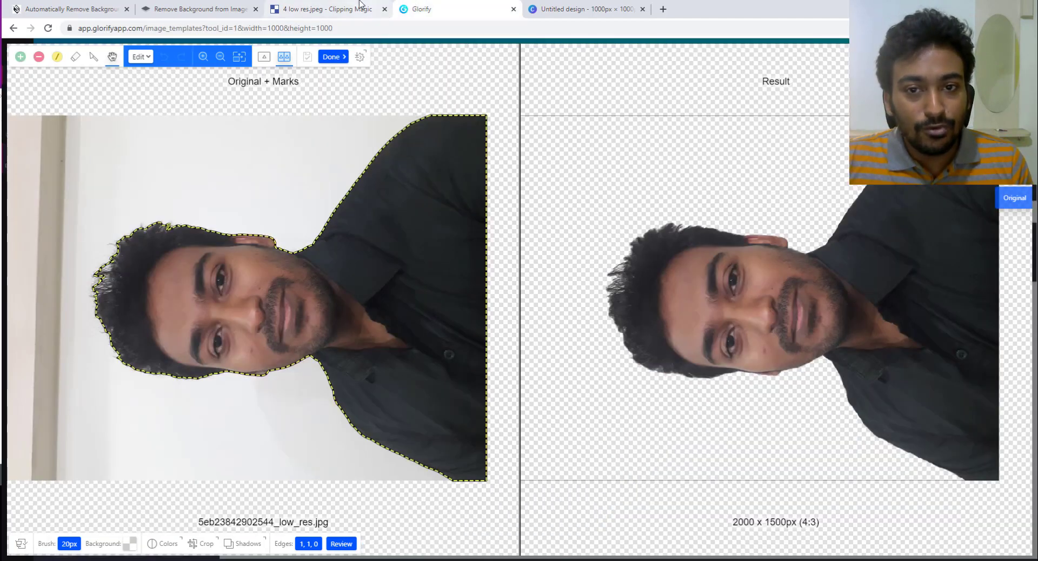
click(72, 5)
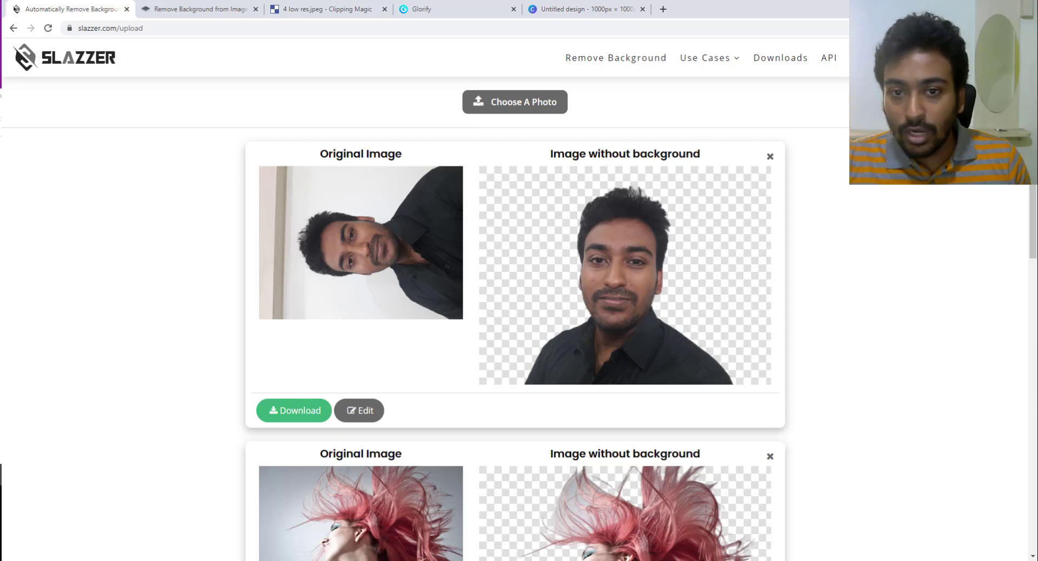
Step: Switch to the SaaS Deals & Internet Marketing Entrepreneurs Facebook group and read the Slazzer deal post and its comments
key(alt+Tab)
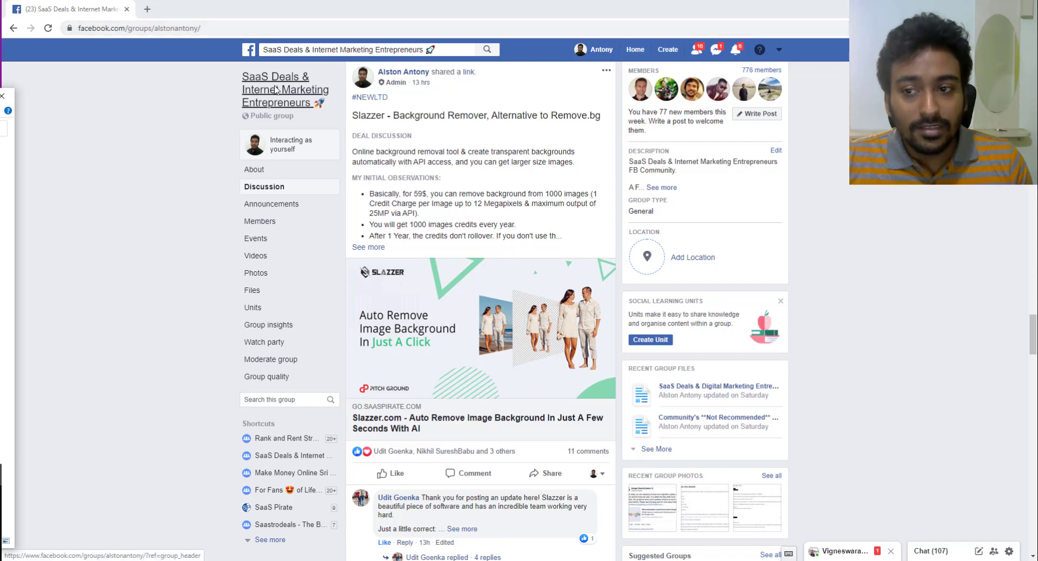
scroll(399, 146, up, 1)
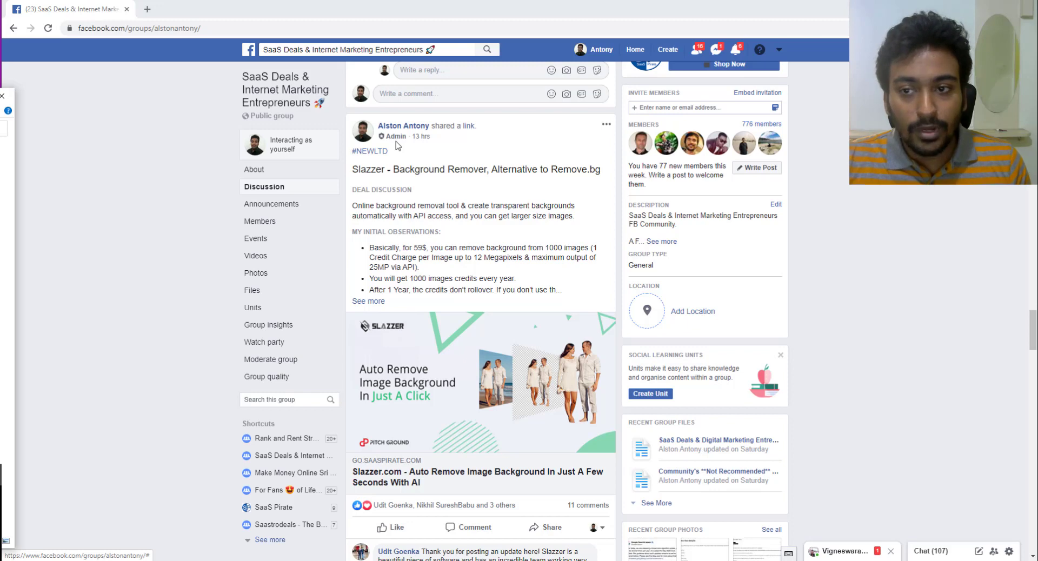
scroll(399, 149, up, 2)
scroll(408, 178, down, 1)
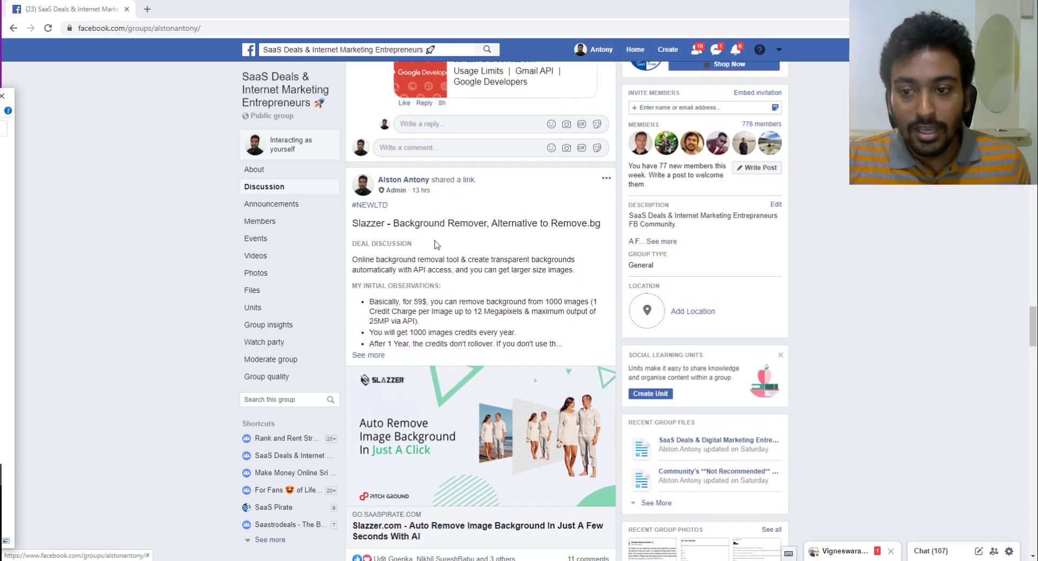
scroll(436, 245, down, 9)
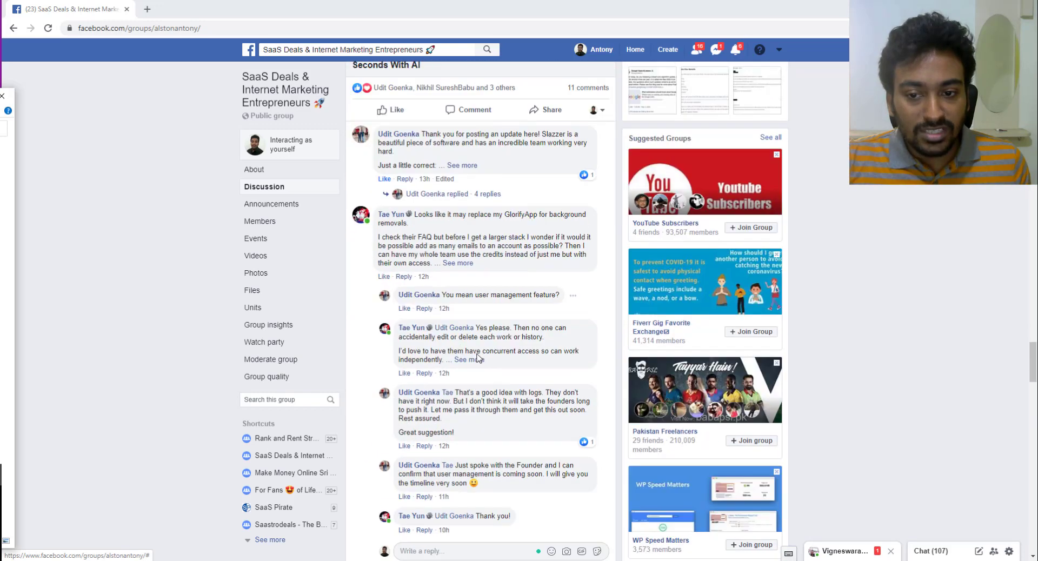
scroll(478, 358, down, 2)
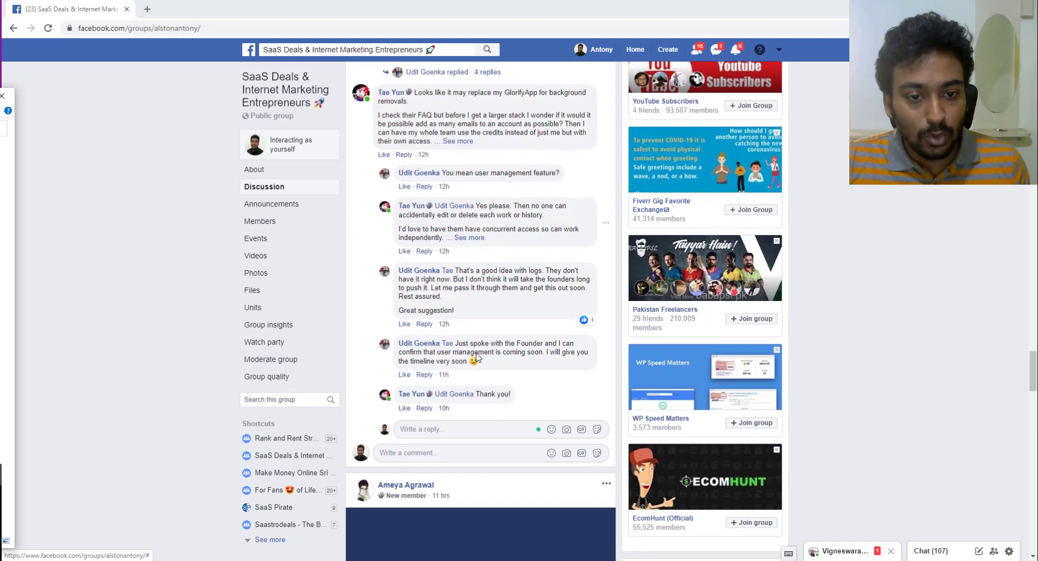